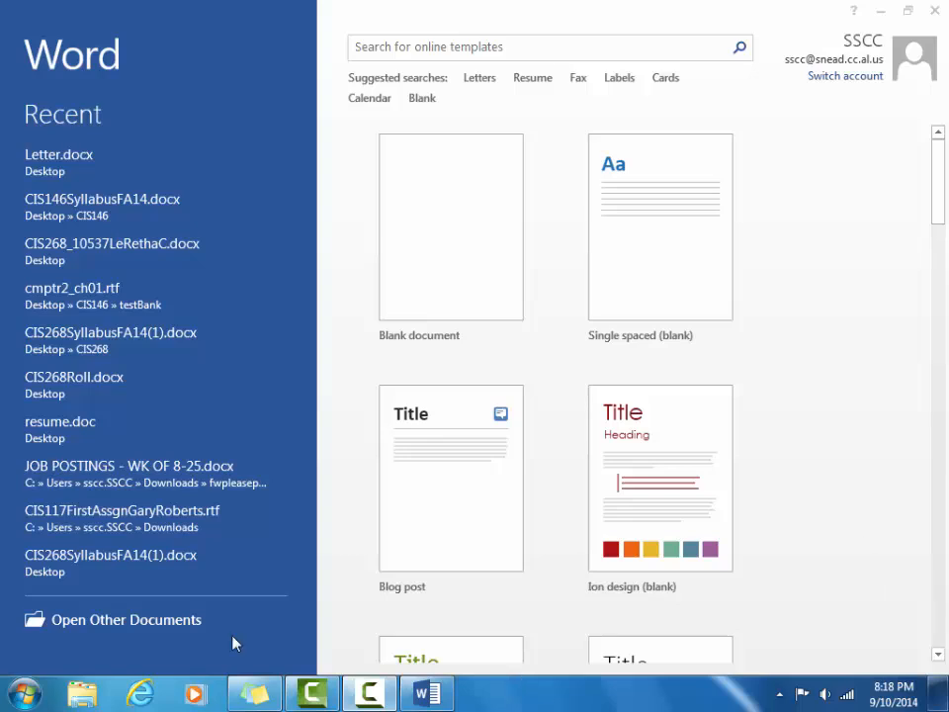
Browse the Start menu's installed programs and Office 2013 folder, then create blank Document1.
click(23, 693)
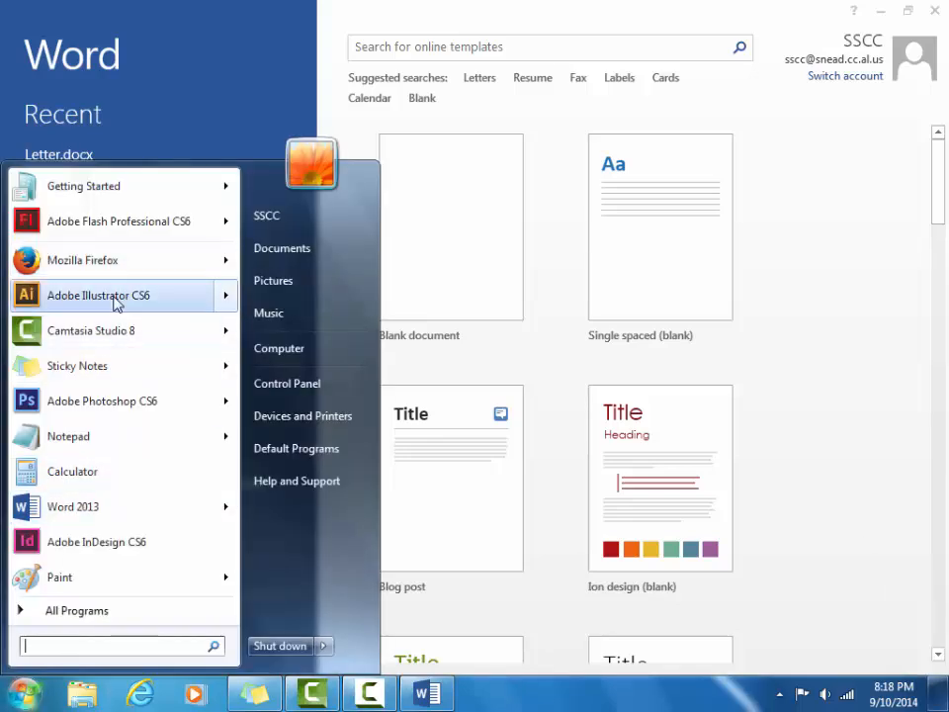
click(115, 612)
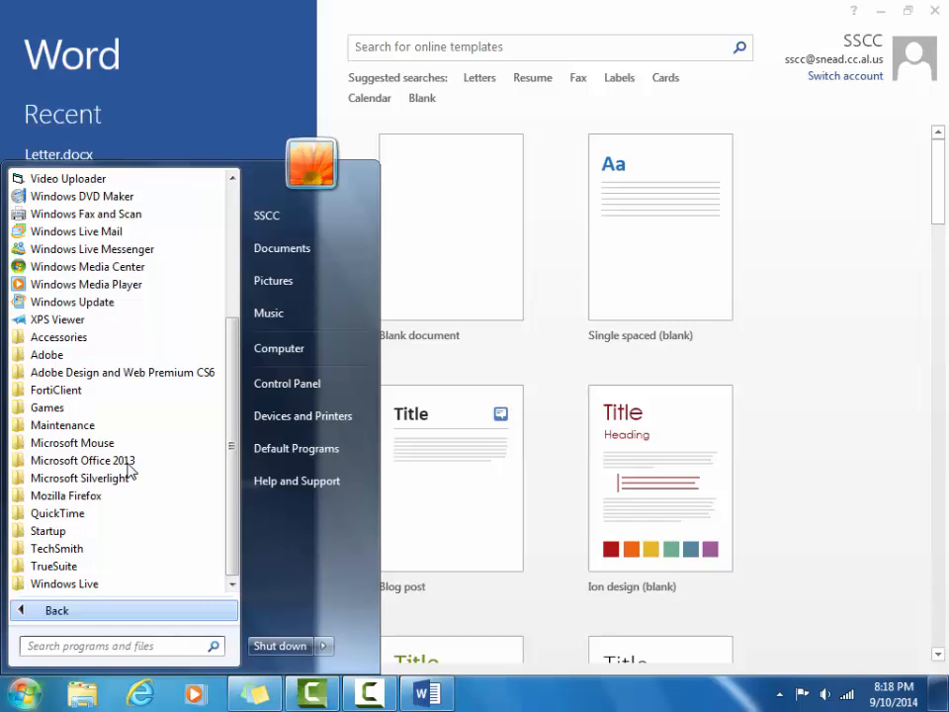
key(Escape)
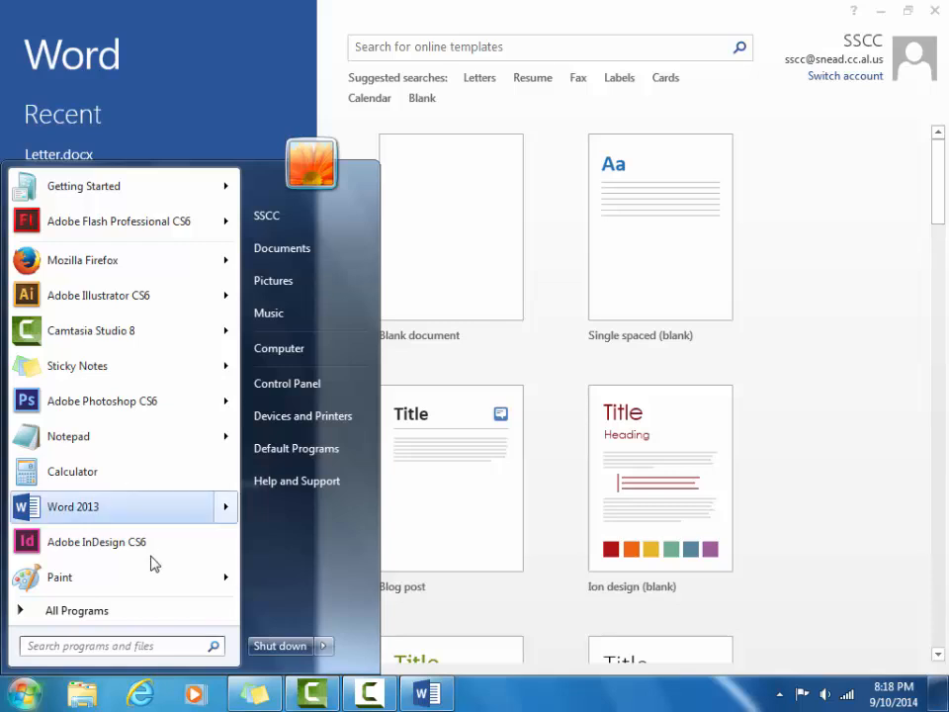
click(133, 613)
click(123, 460)
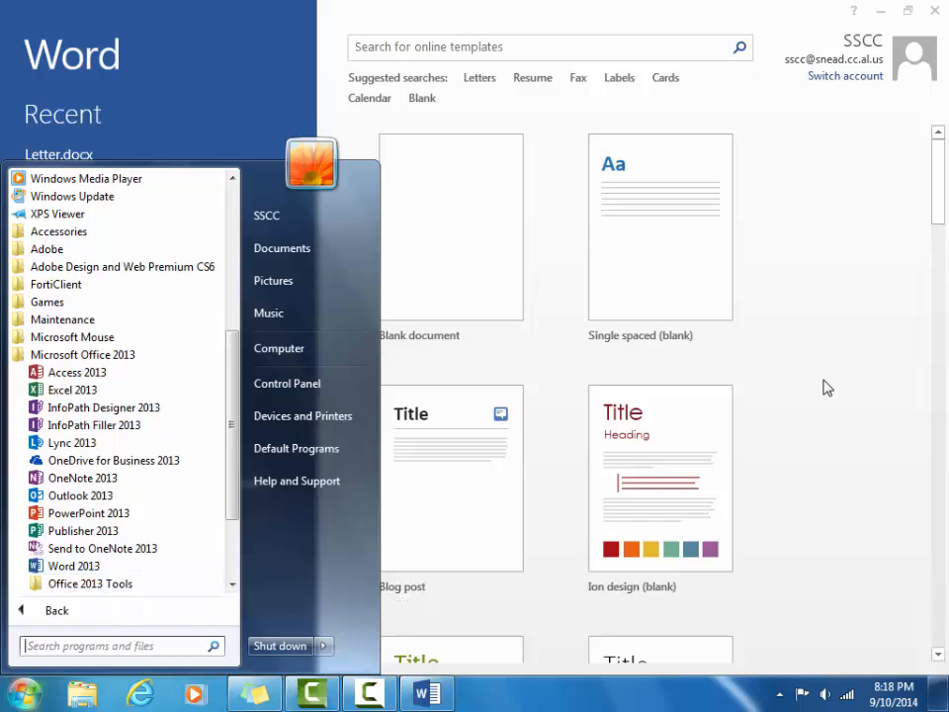
click(897, 340)
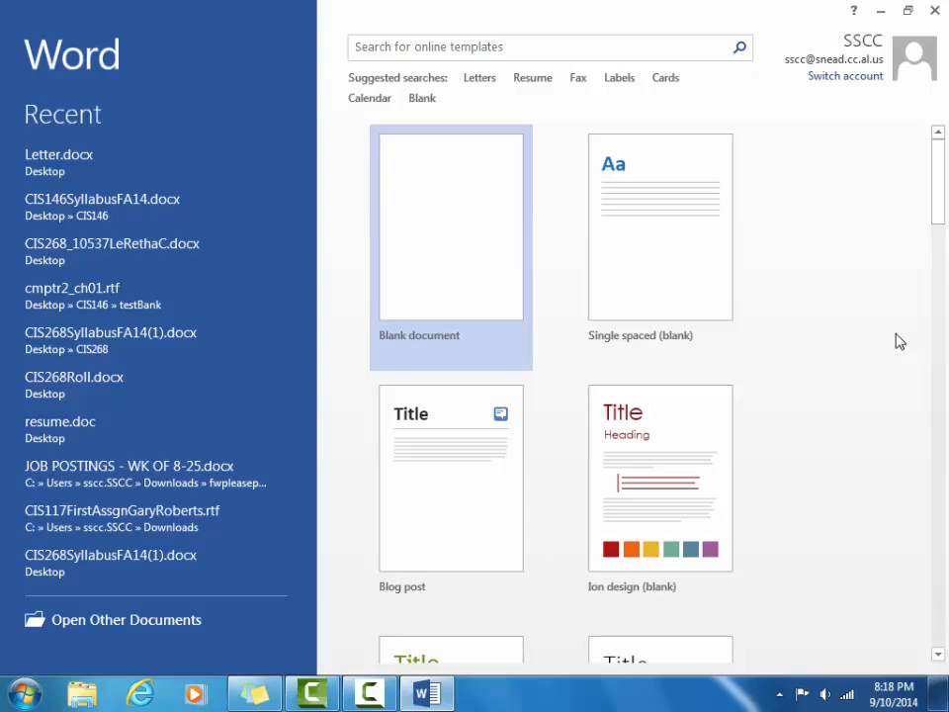
click(466, 205)
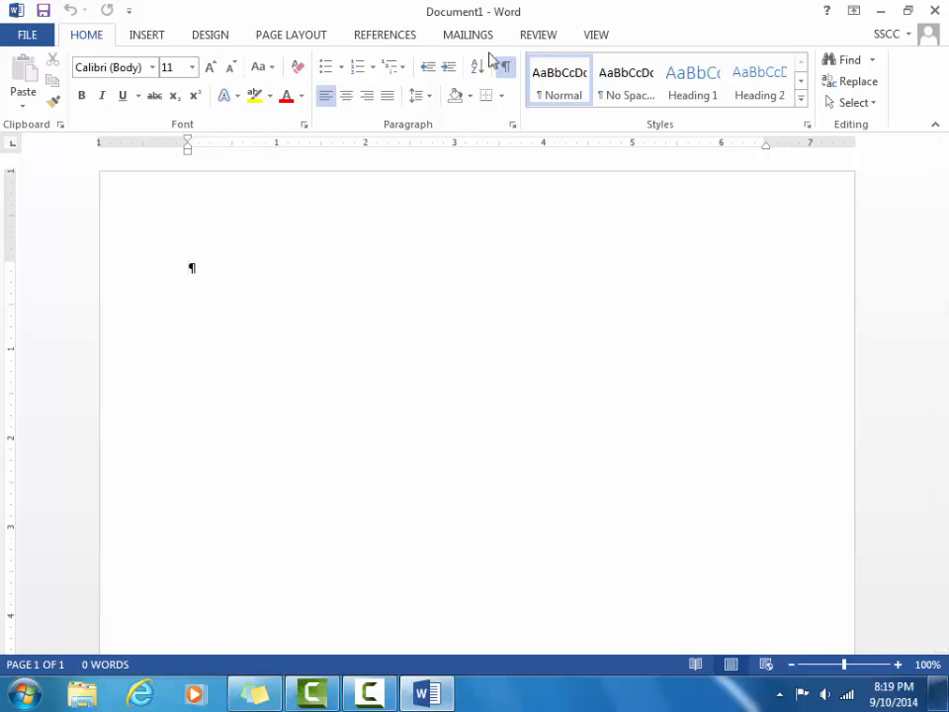
On the VIEW tab, toggle Ruler off and on so the rulers stay displayed.
click(595, 35)
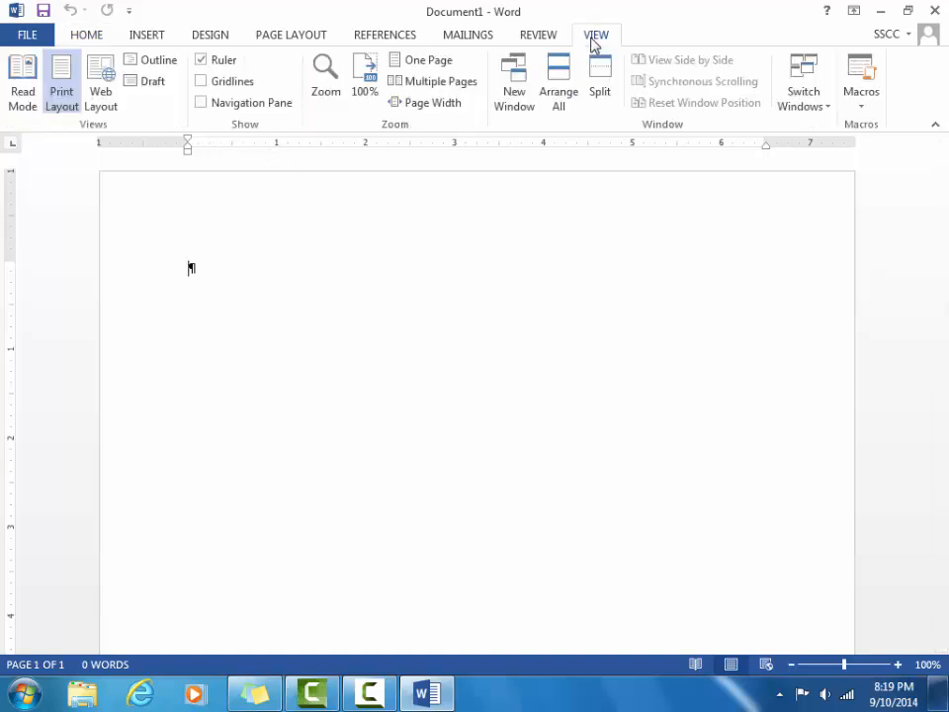
click(201, 61)
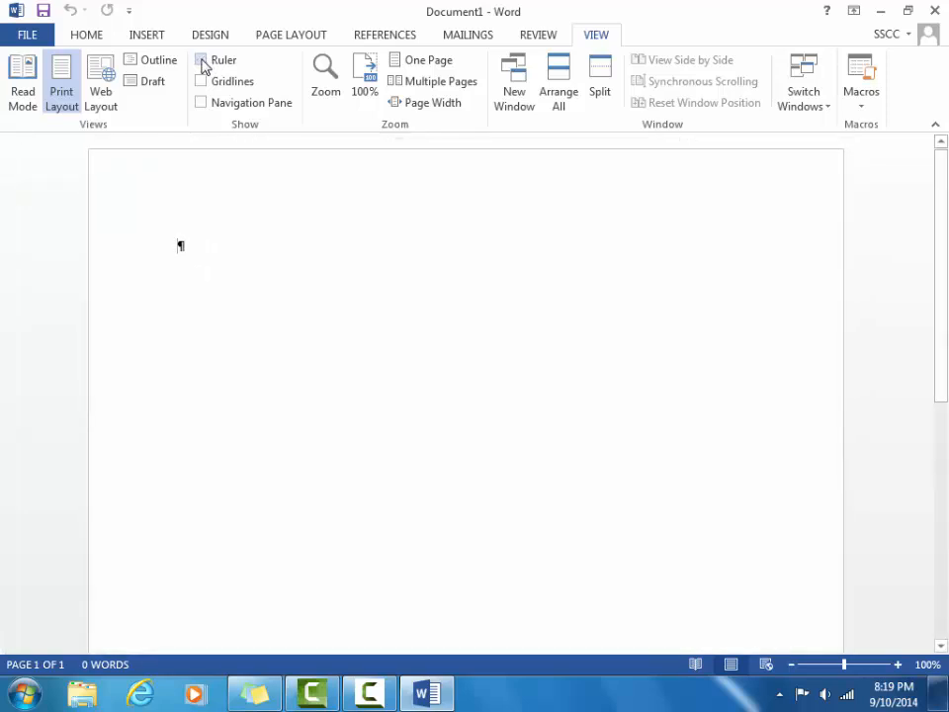
click(201, 62)
click(202, 61)
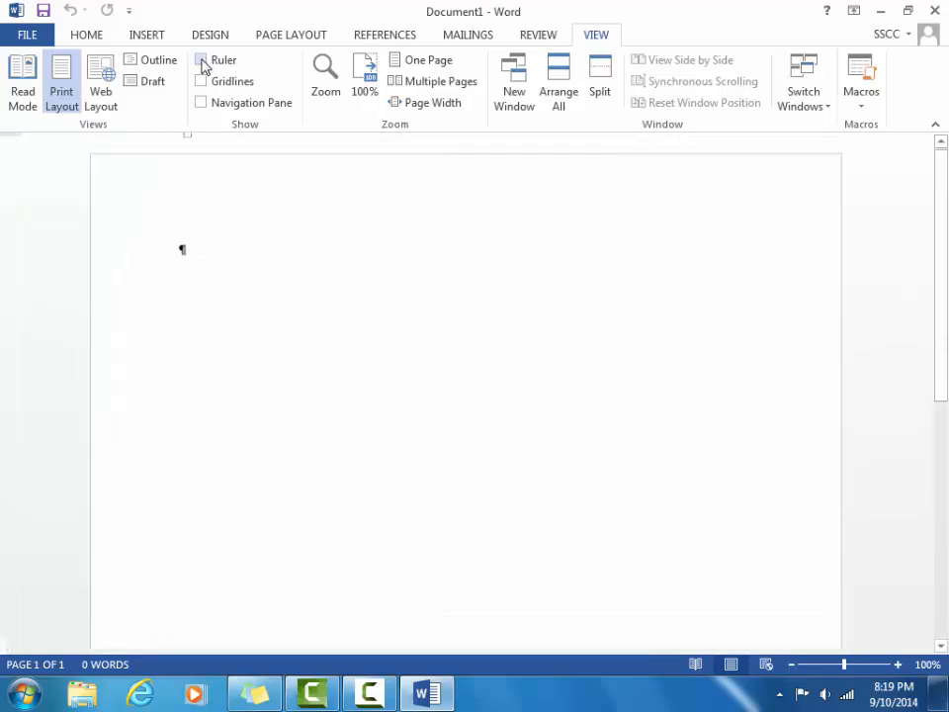
click(202, 62)
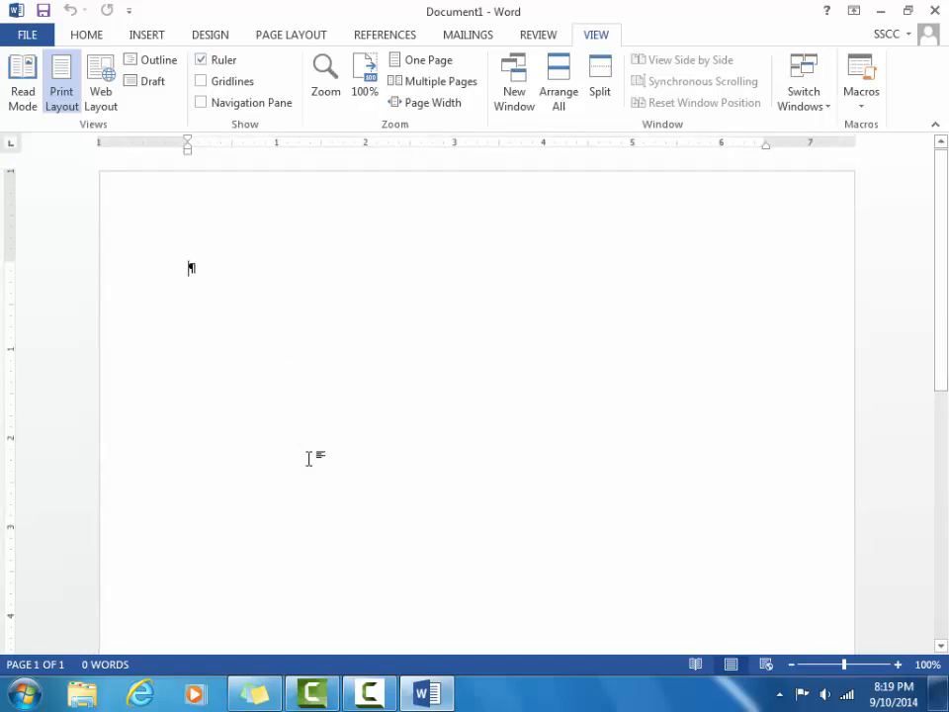
click(897, 664)
click(898, 664)
click(897, 664)
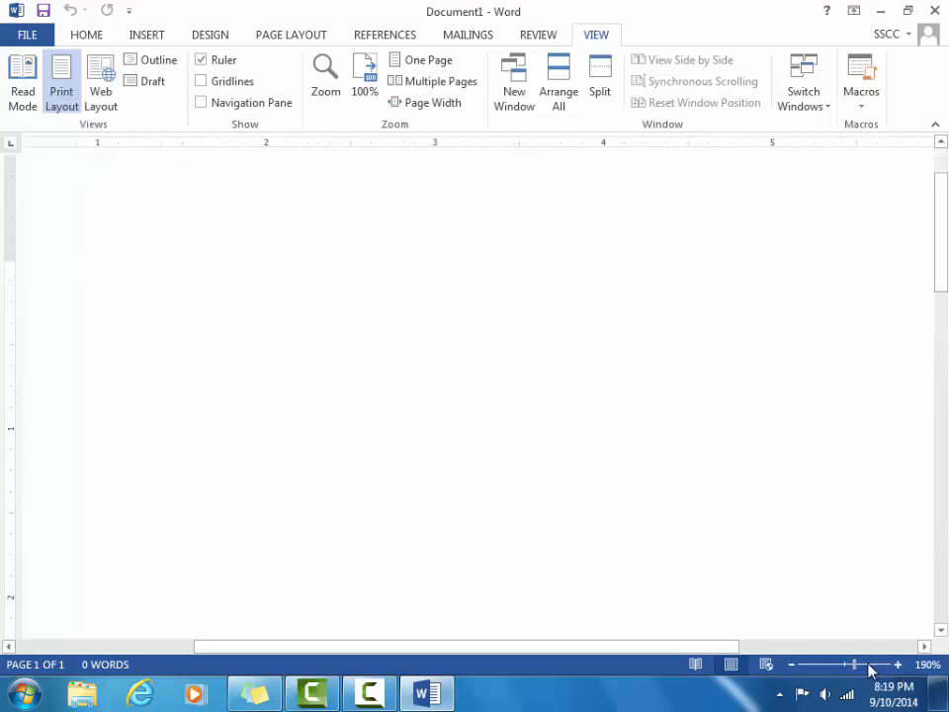
click(790, 664)
click(790, 664)
click(791, 664)
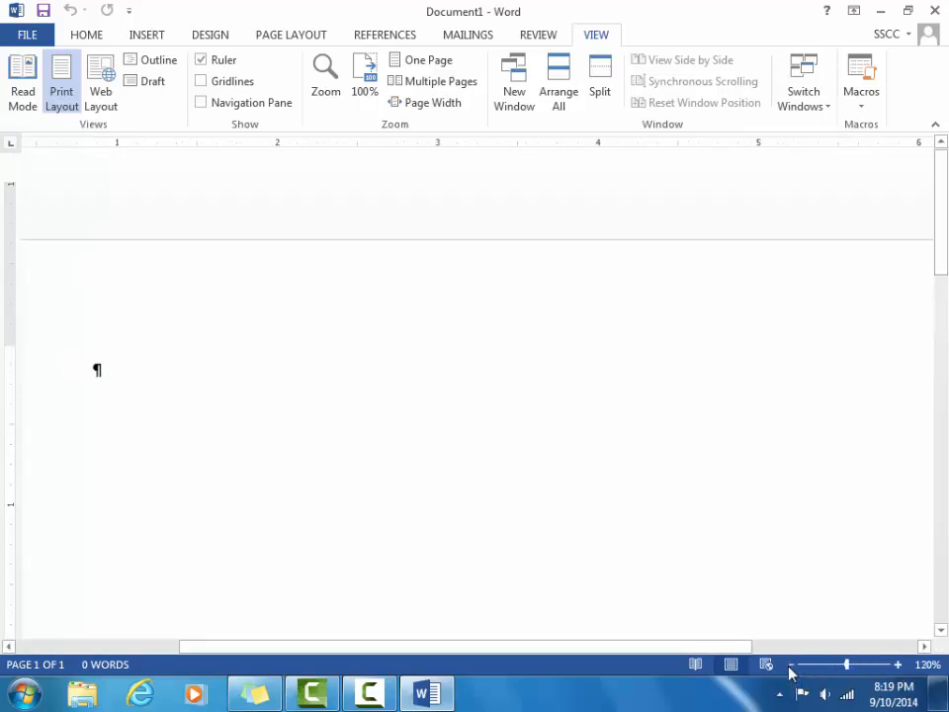
click(791, 666)
click(790, 665)
click(790, 665)
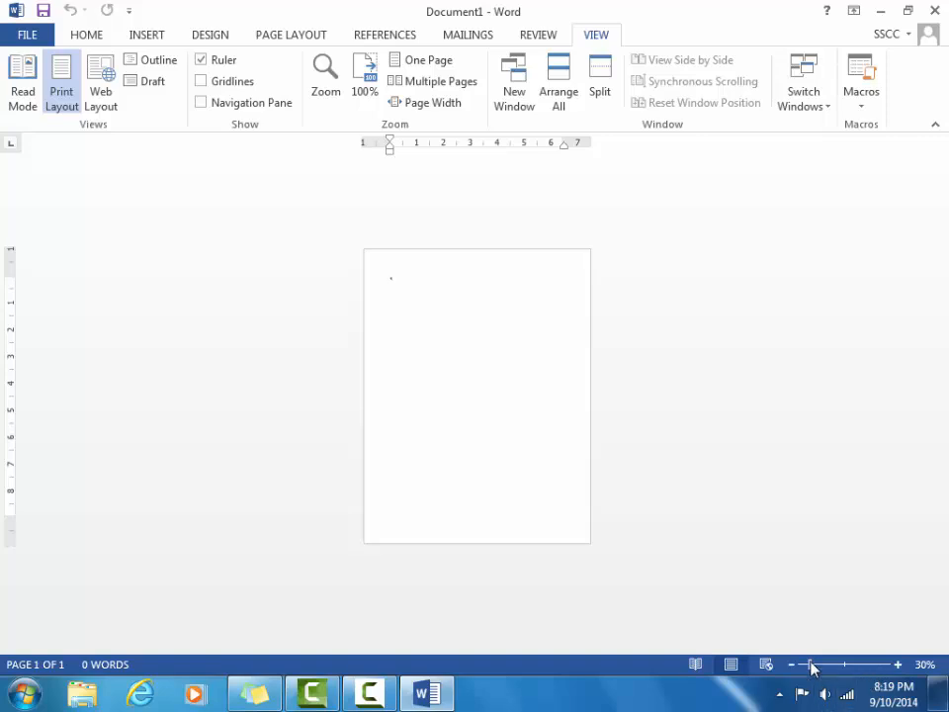
drag(810, 669, 845, 669)
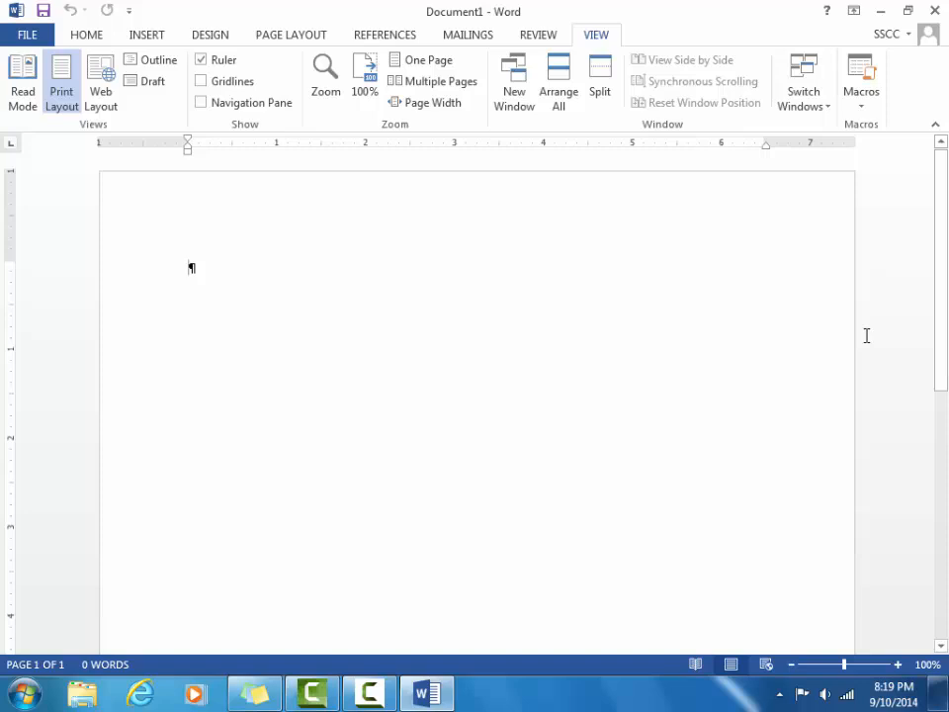
click(910, 12)
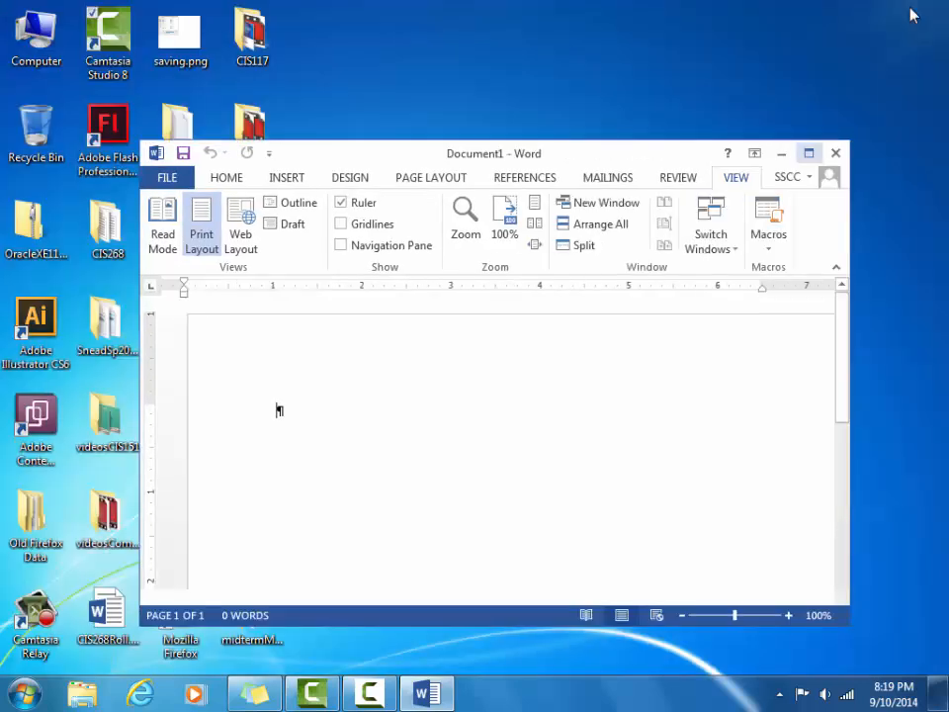
click(808, 154)
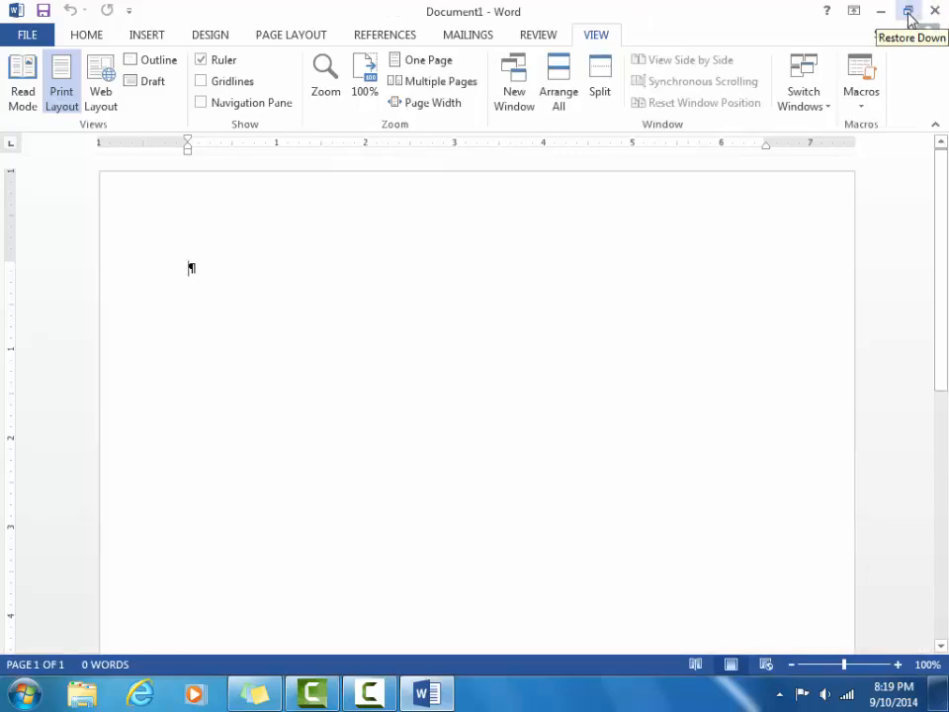
click(909, 14)
click(806, 154)
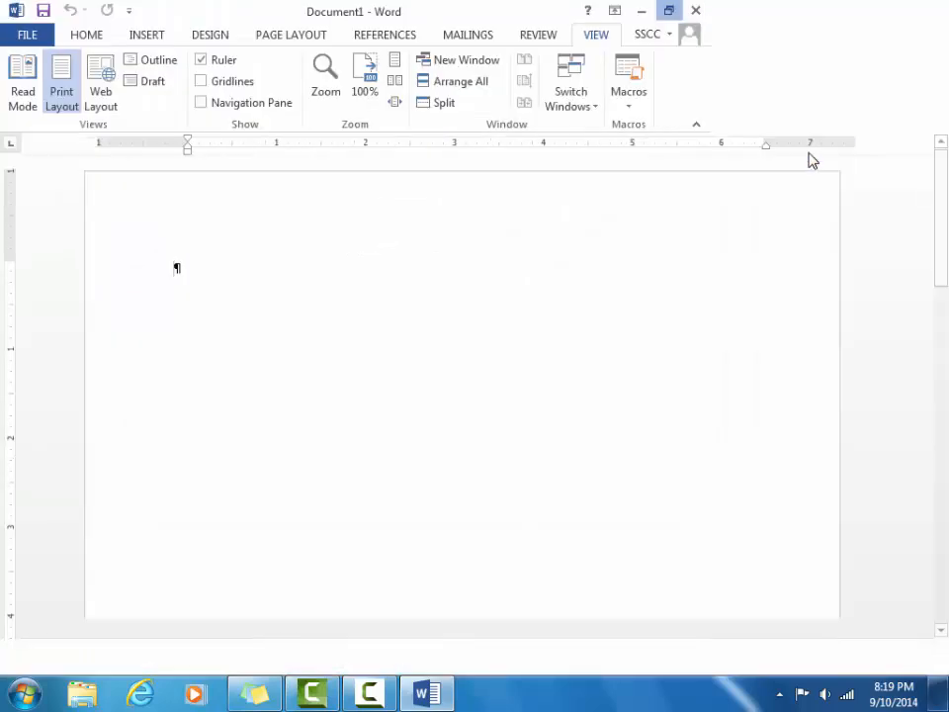
click(880, 16)
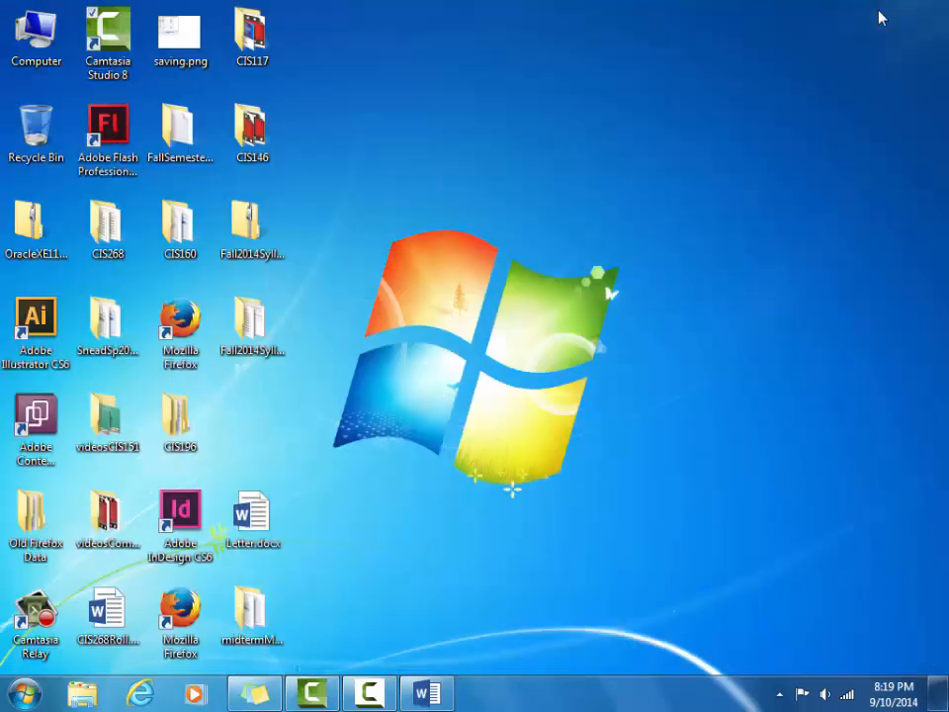
click(440, 696)
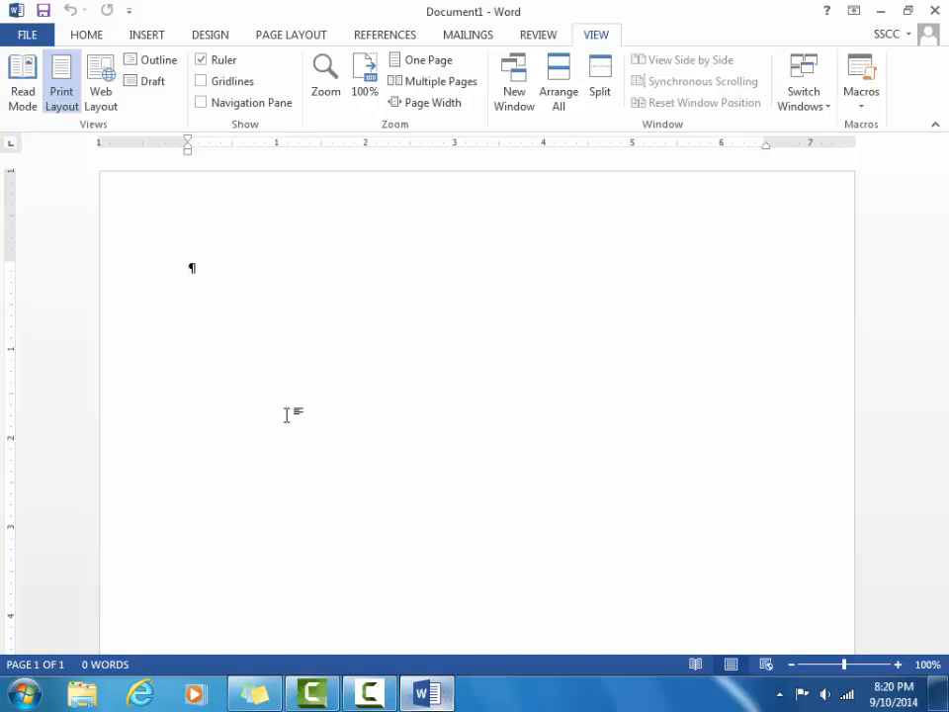
On the HOME tab, toggle Show/Hide ¶ off and on, leaving formatting marks visible.
click(93, 39)
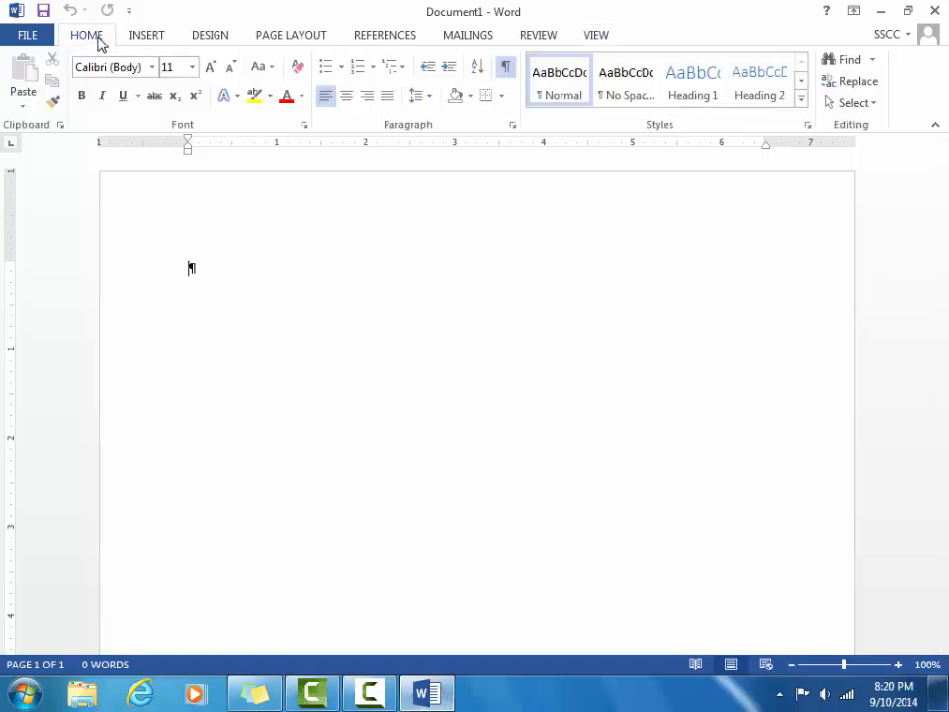
click(507, 67)
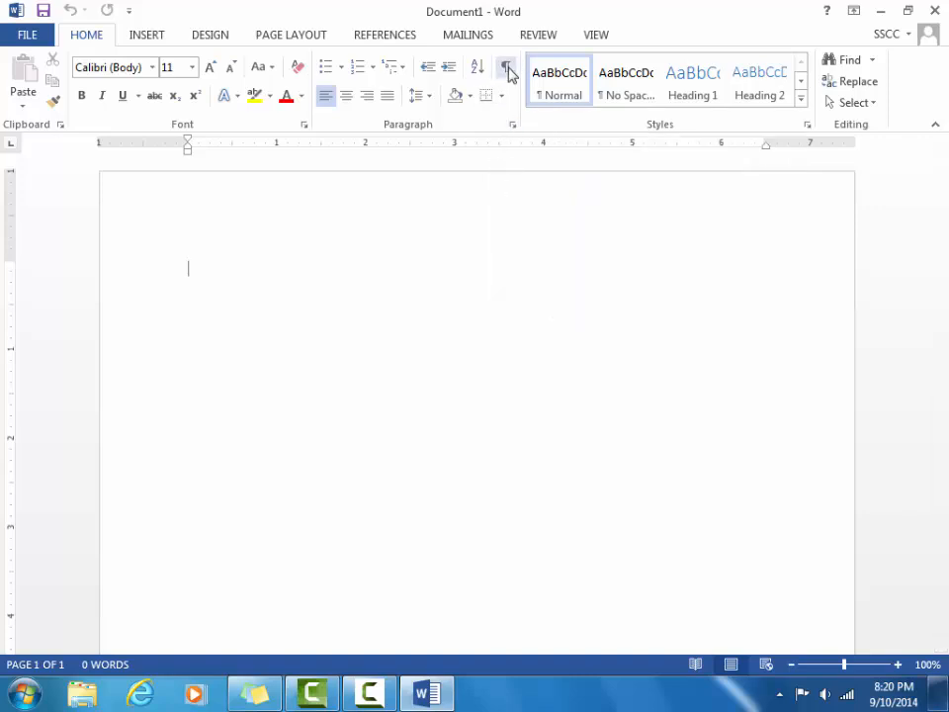
click(508, 72)
click(508, 71)
click(508, 71)
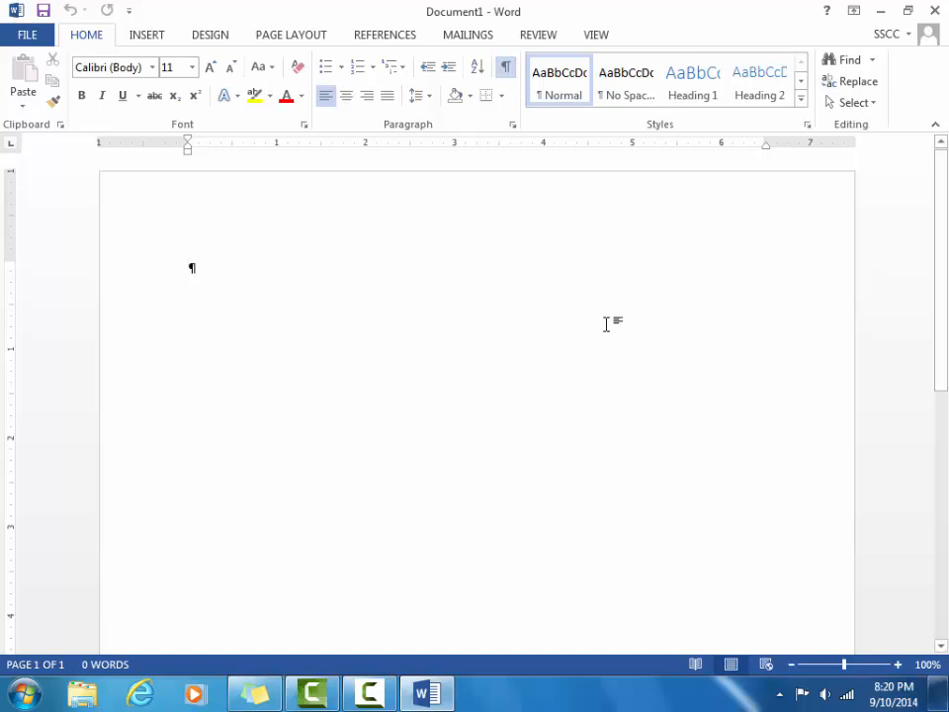
Open Save As and choose the Desktop folder as the save location.
click(44, 16)
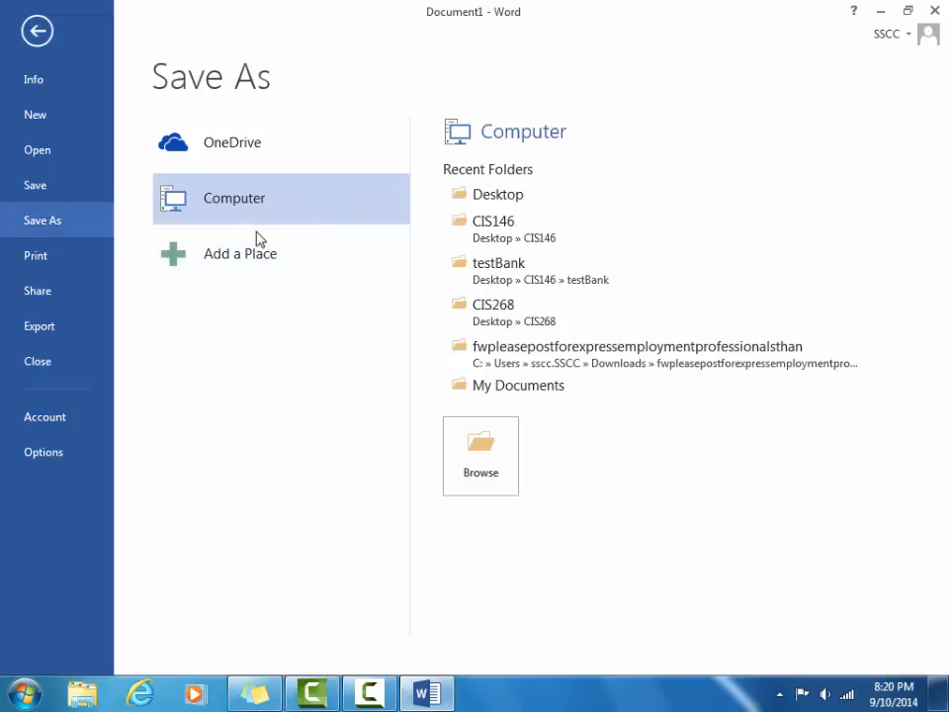
click(485, 450)
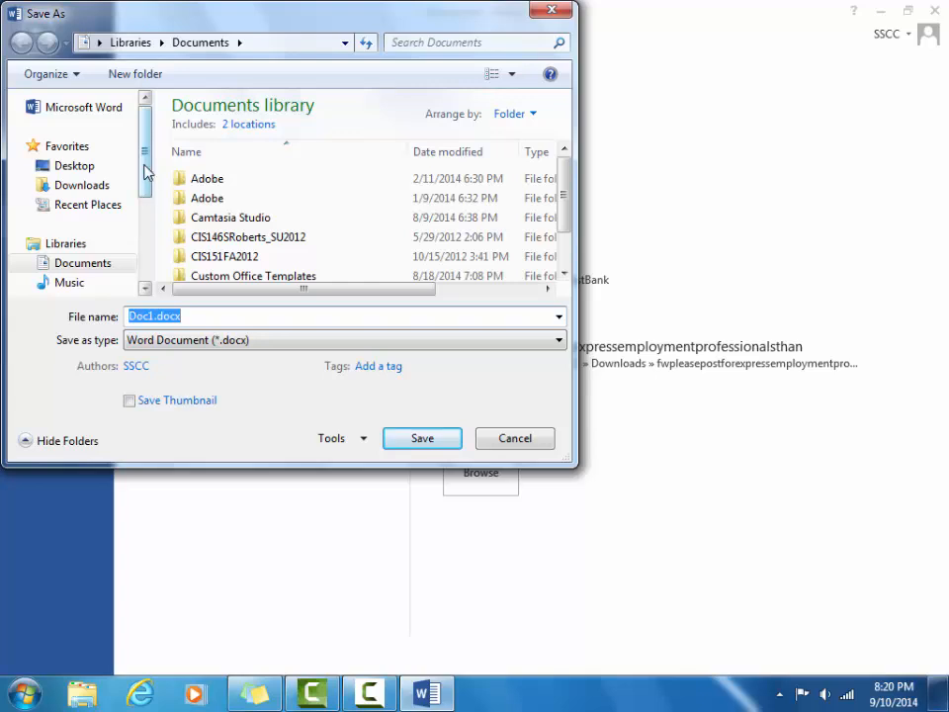
drag(146, 169, 148, 269)
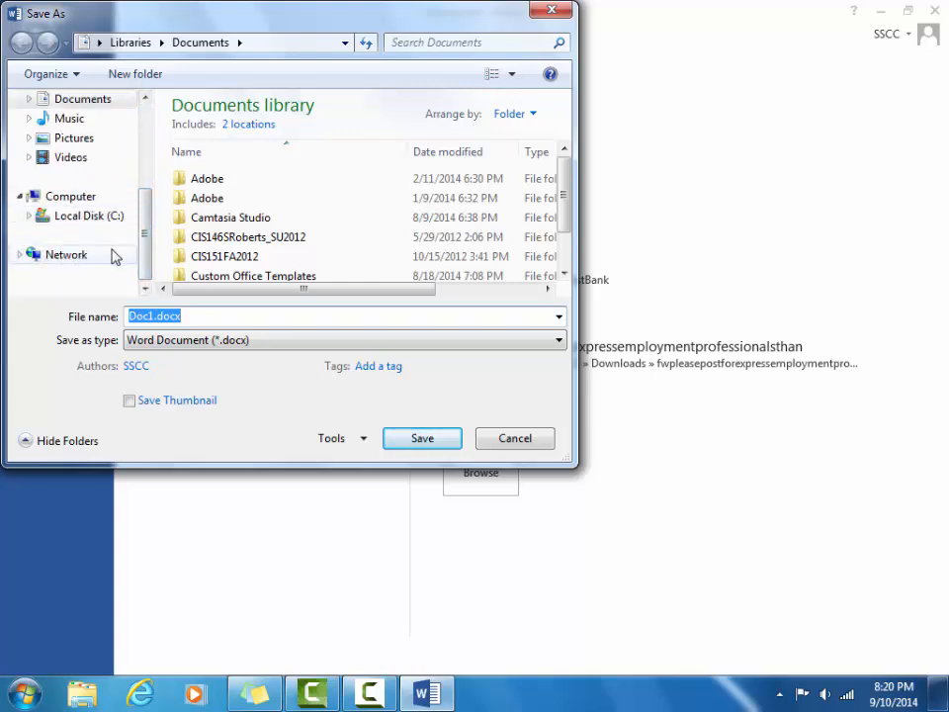
drag(149, 250, 151, 123)
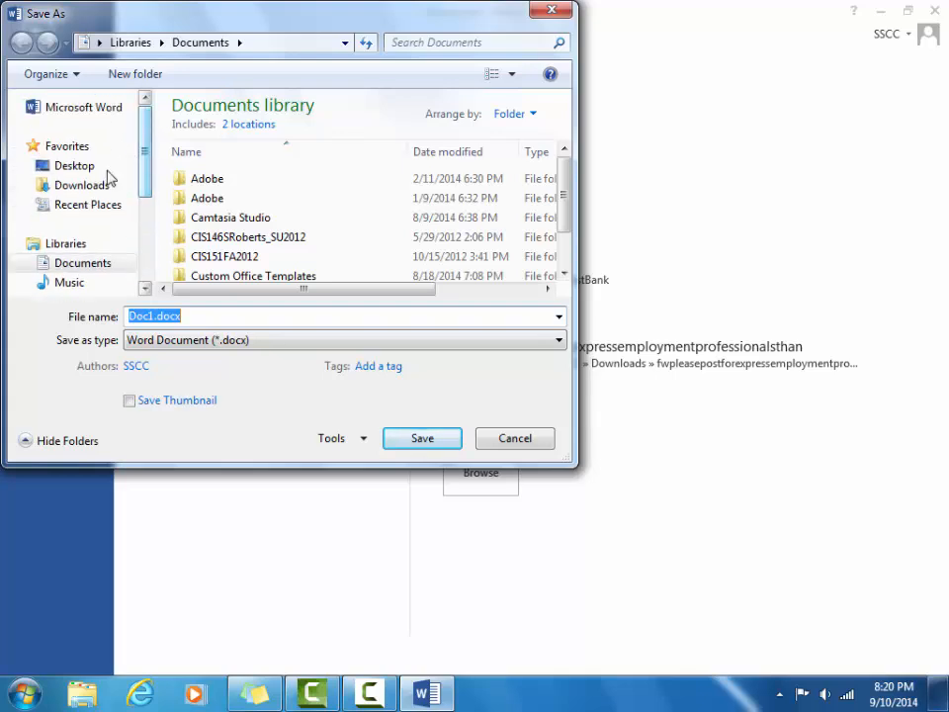
click(100, 166)
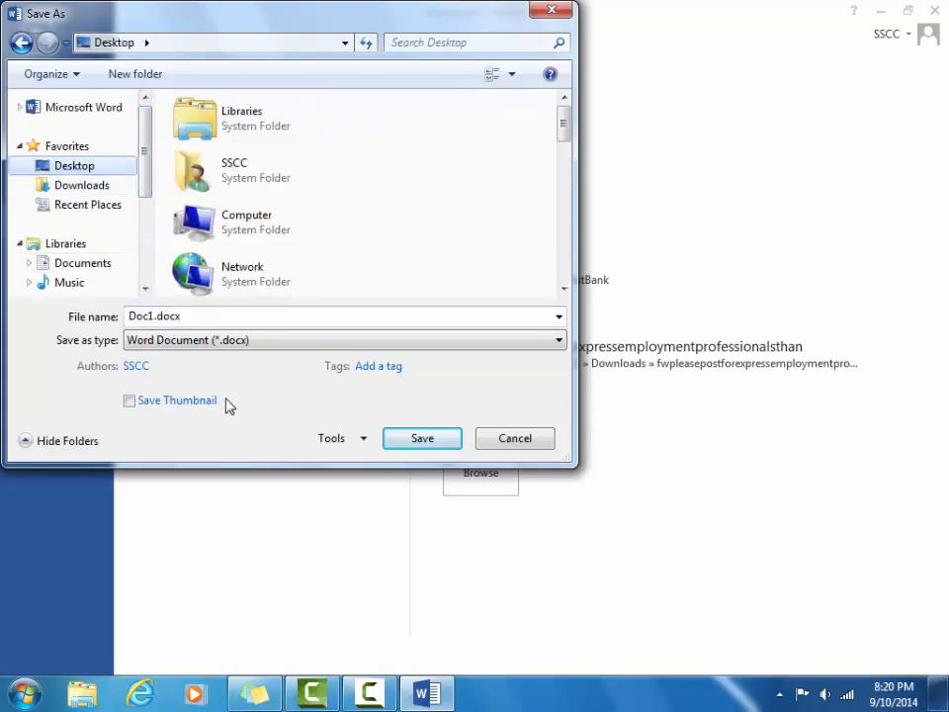
Save as Letter in Word Document (*.docx) format, replacing the existing Letter.docx.
click(192, 312)
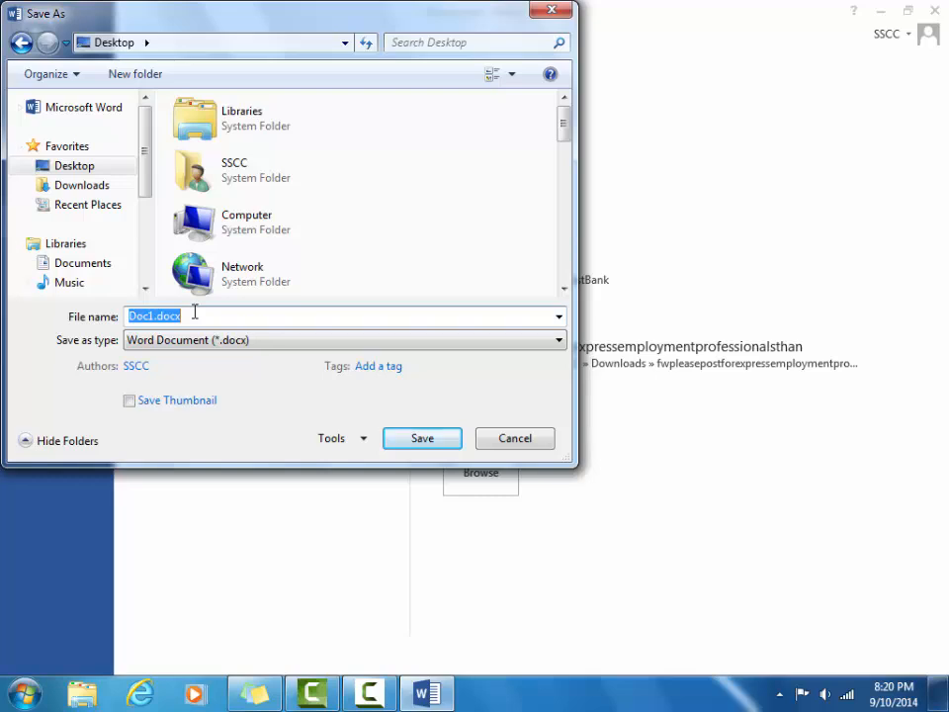
text(Let)
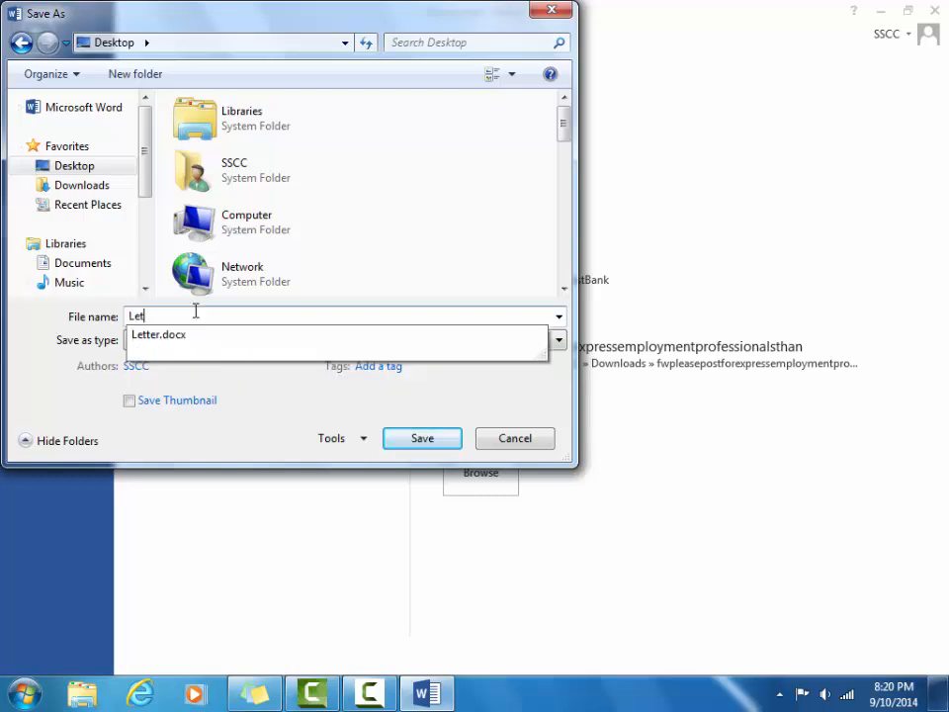
text(ter)
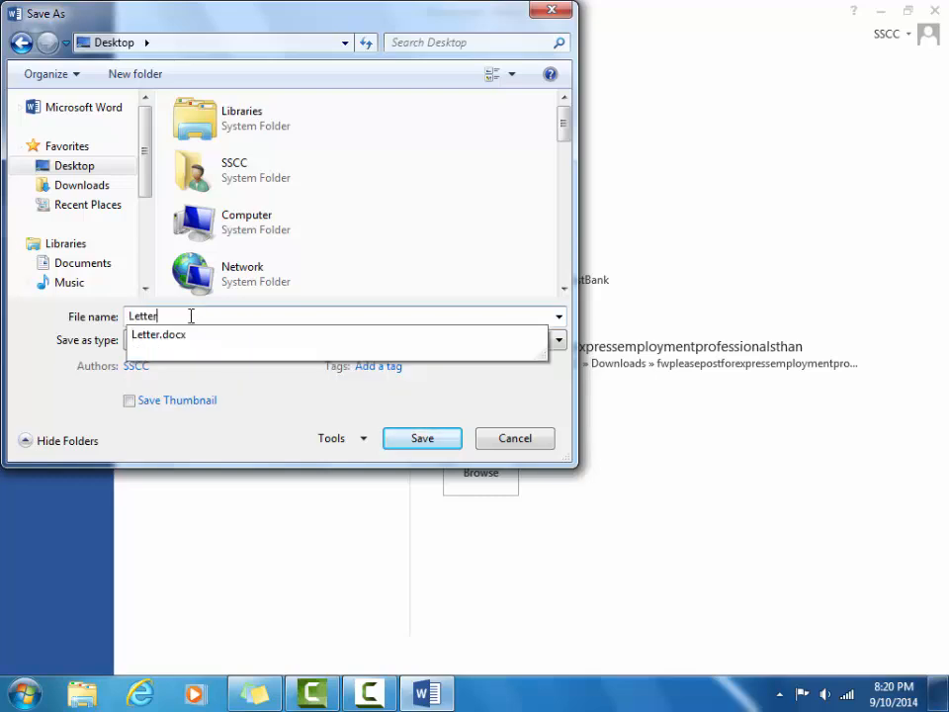
click(247, 375)
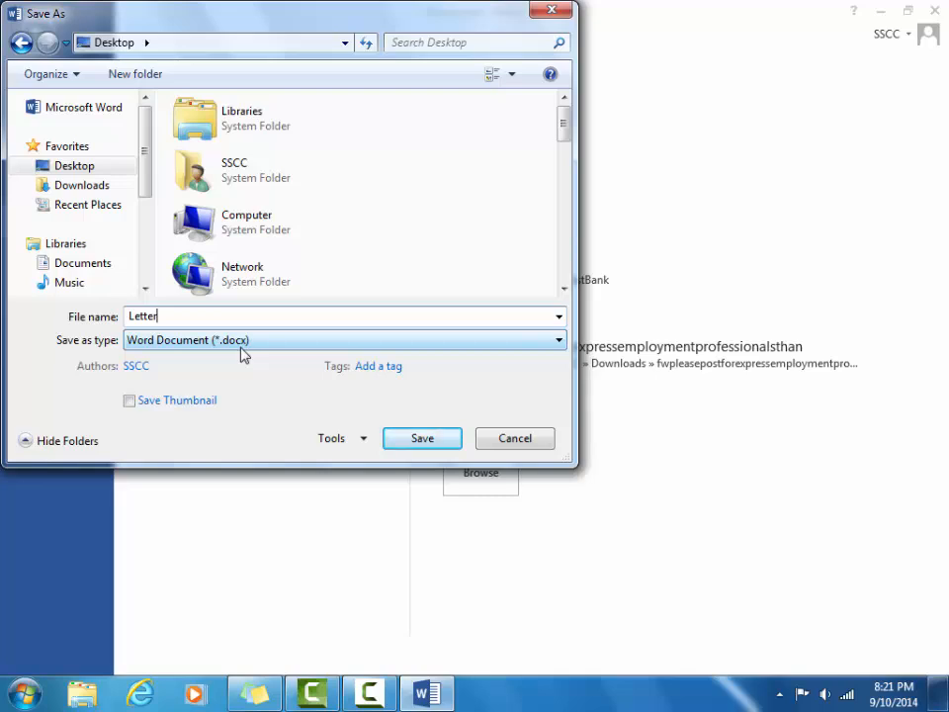
click(555, 342)
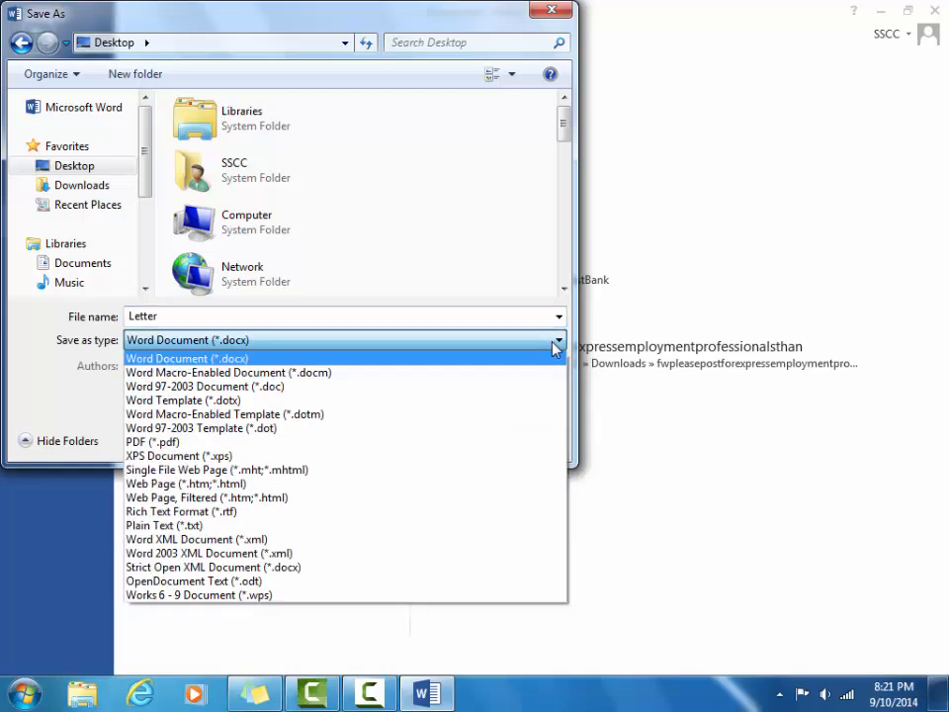
click(352, 361)
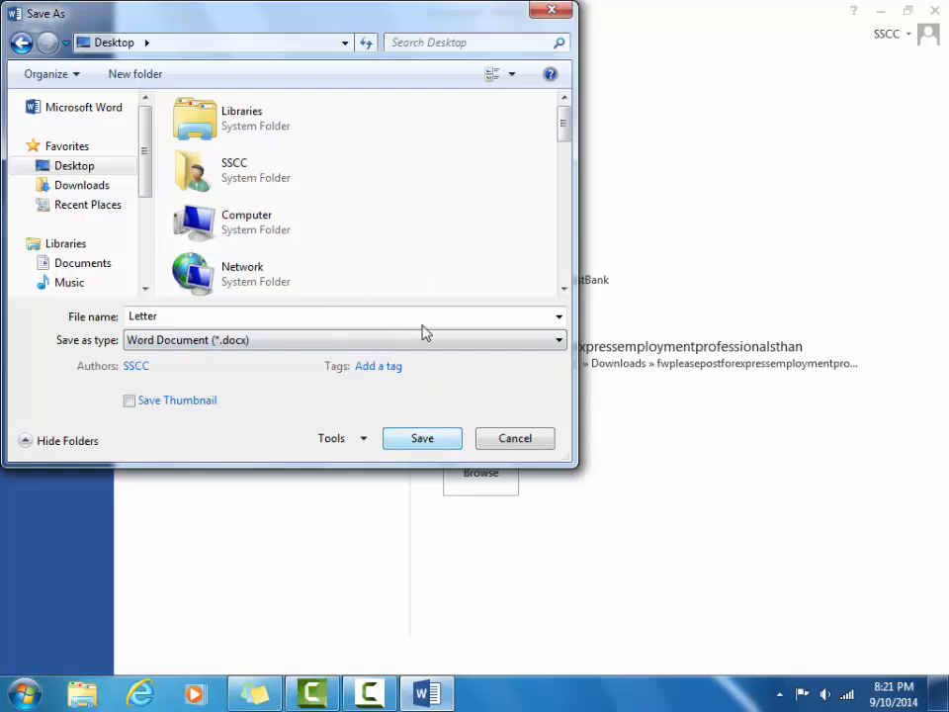
click(422, 438)
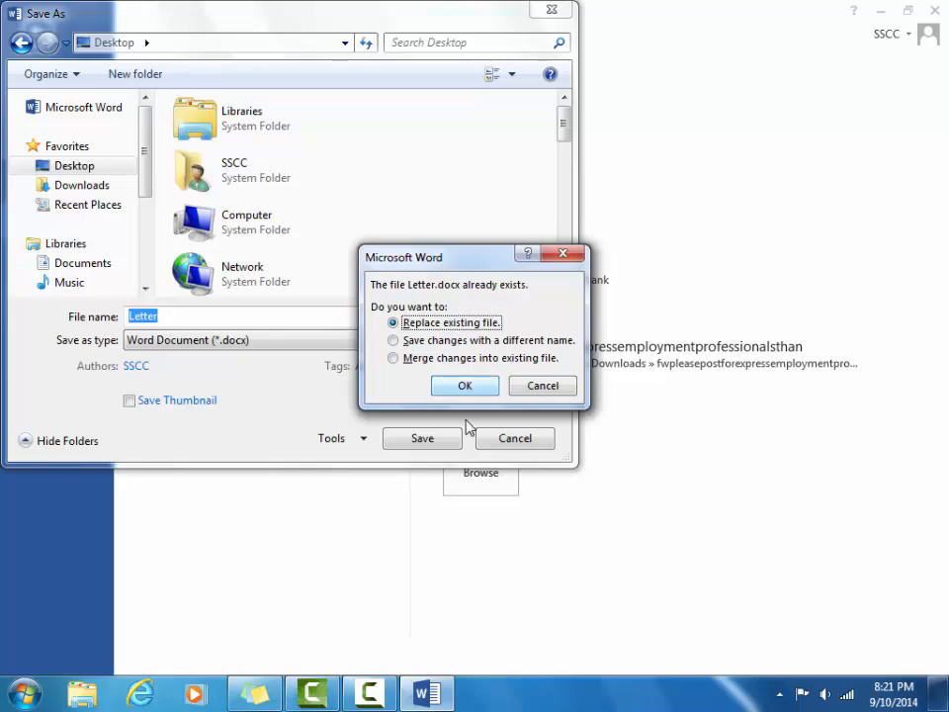
click(464, 386)
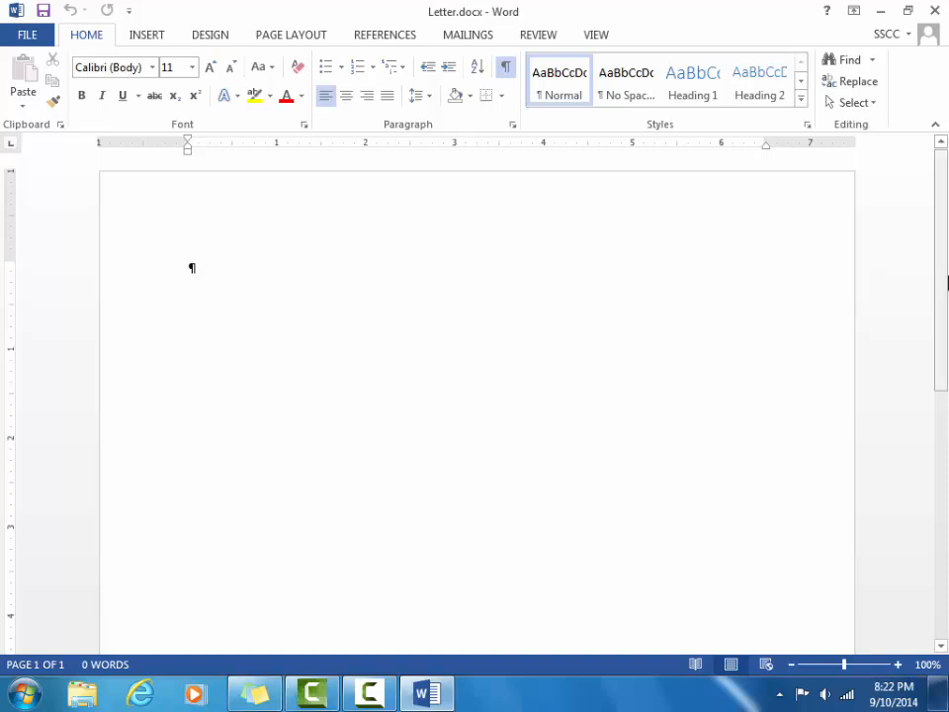
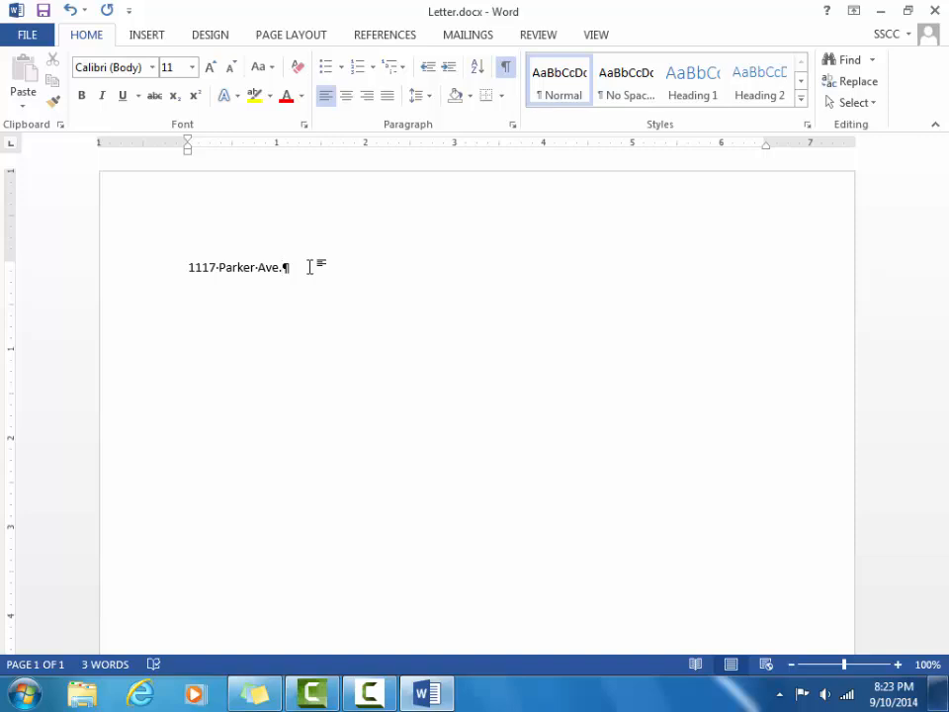
key(Left)
key(Left)
key(Left)
key(Left)
key(Left)
key(Left)
key(Delete)
key(Delete)
key(Right)
key(Right)
key(Return)
key(BackSpace)
key(shift+Return)
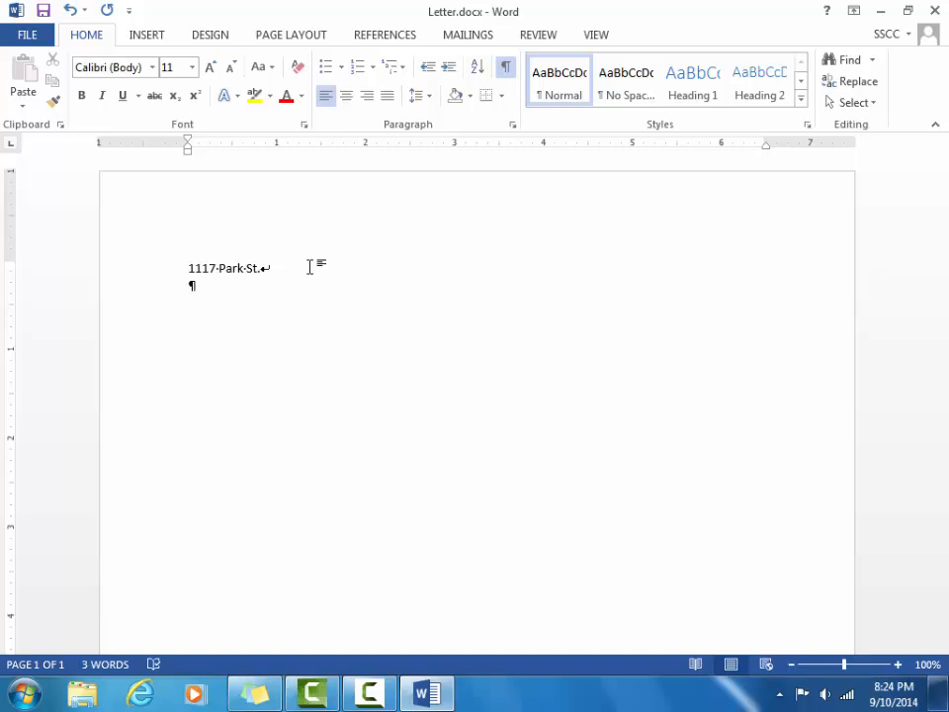
Type Chicago, IL 60601 as the second address line and start a new paragraph.
text(Chi)
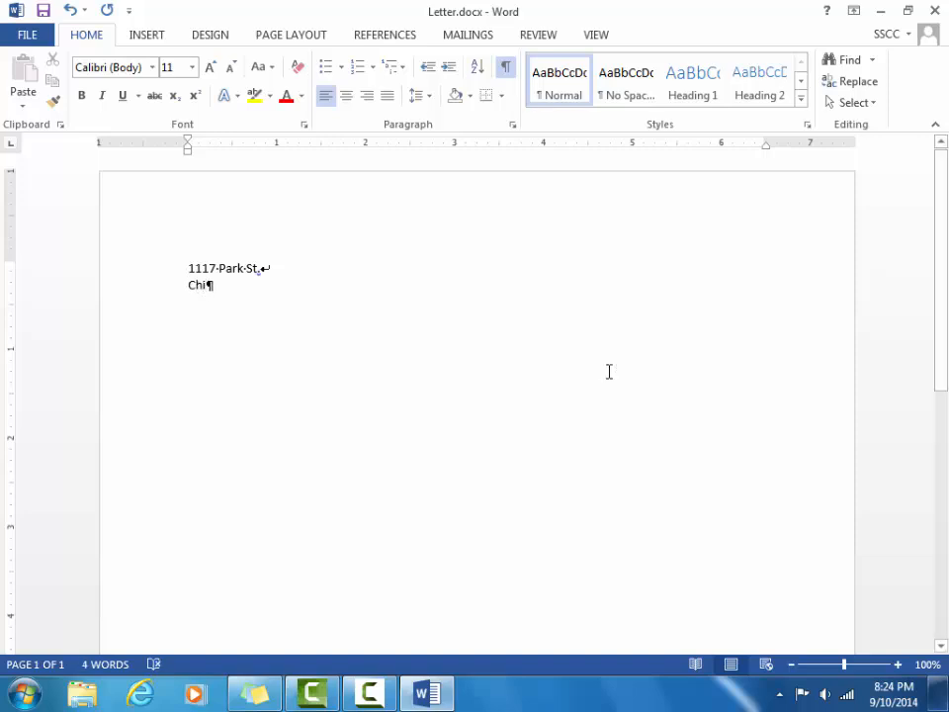
text(co)
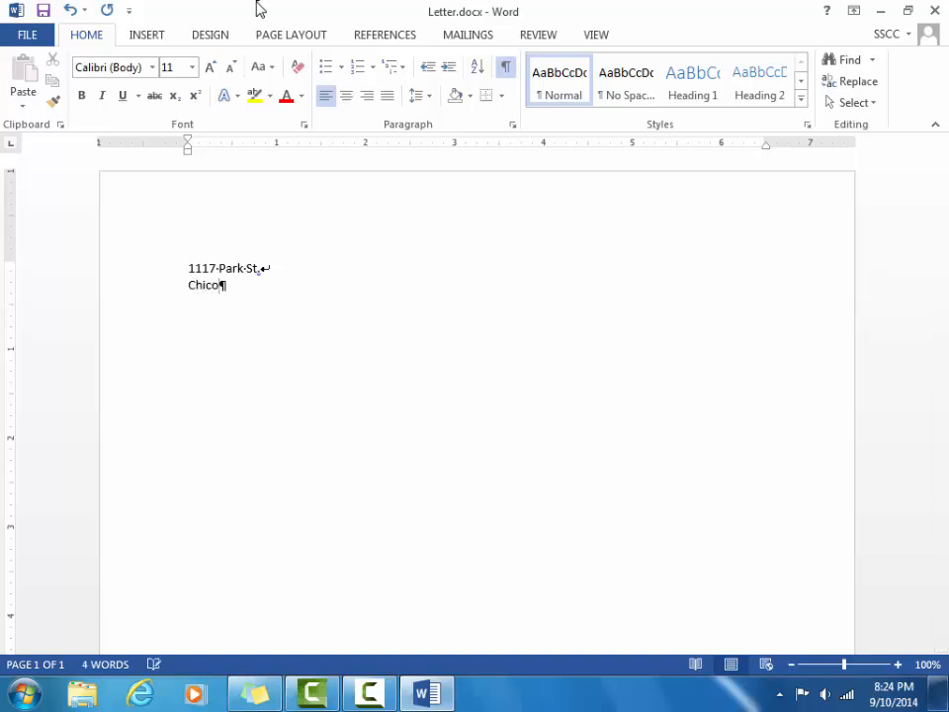
key(BackSpace)
text(ago, IL)
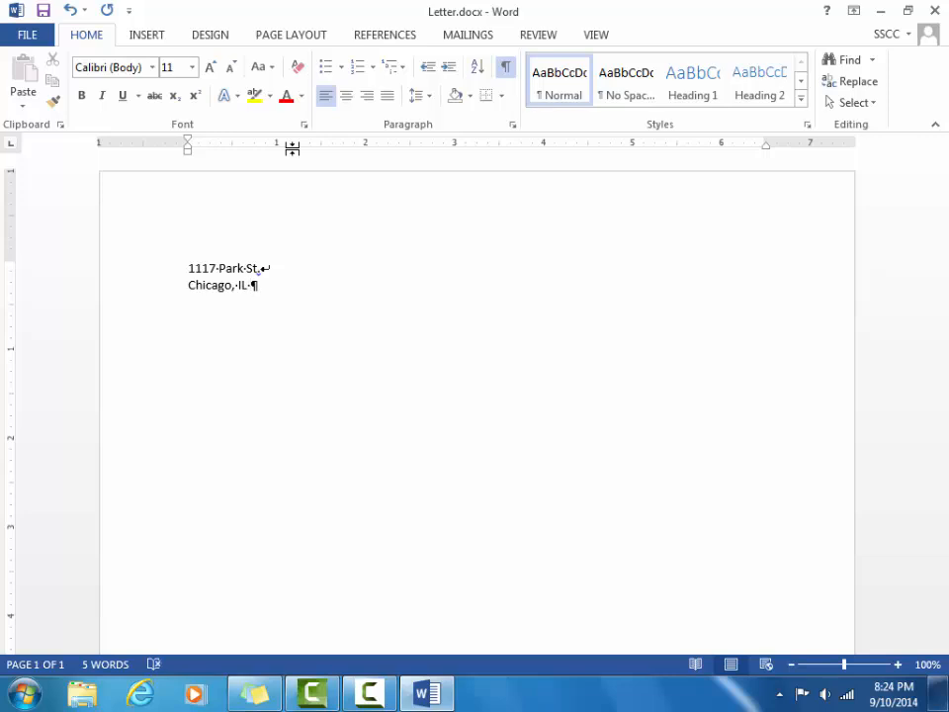
text( 60601)
key(Return)
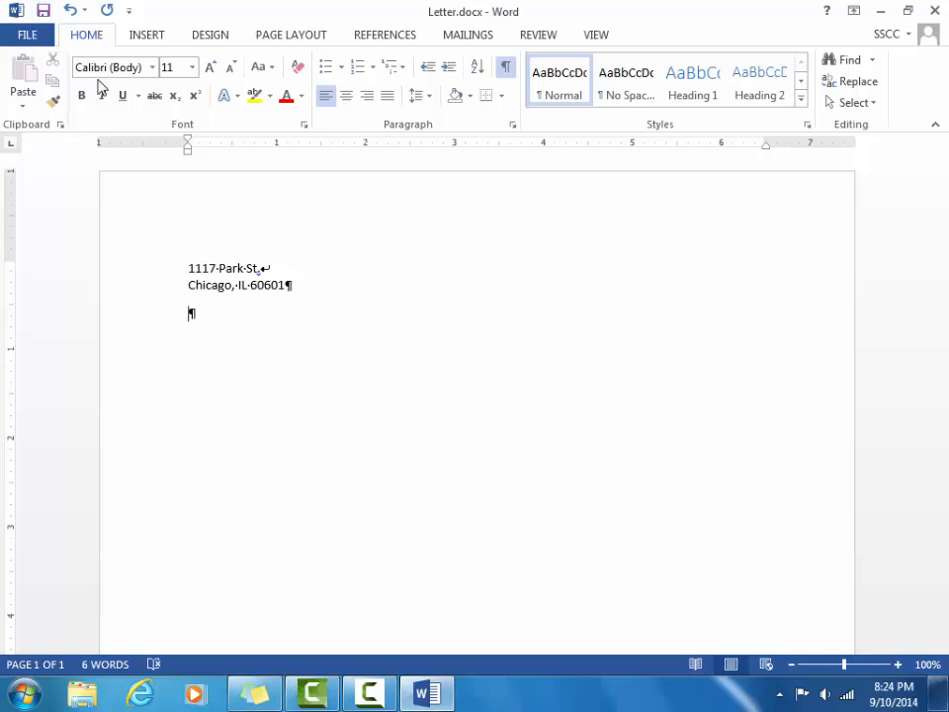
Save the letter, then try AutoComplete with a September date and erase it.
key(ctrl+s)
text(Sept)
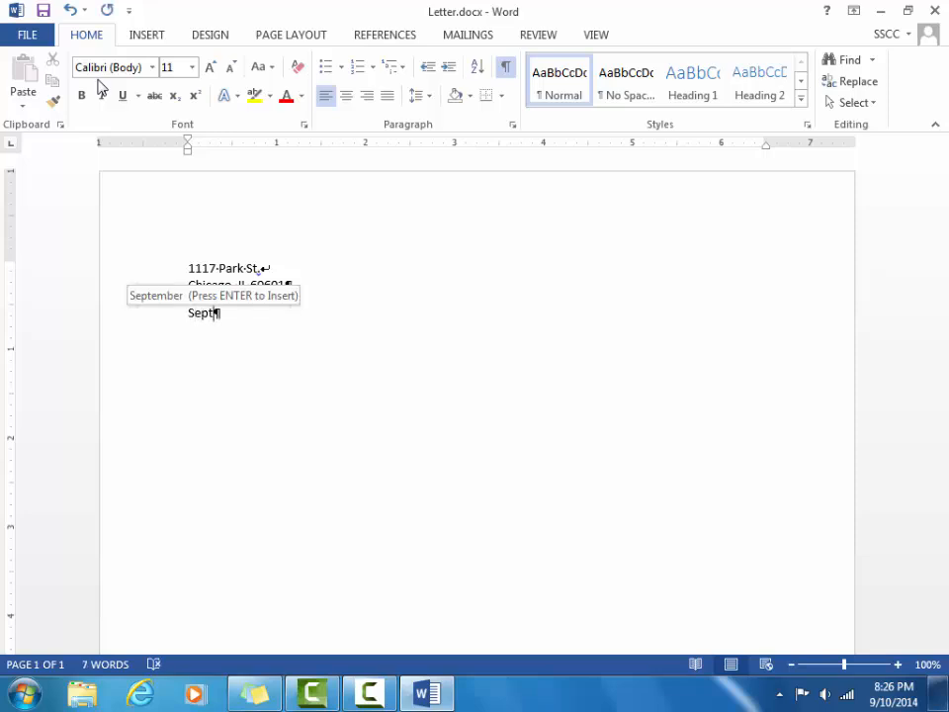
key(Return)
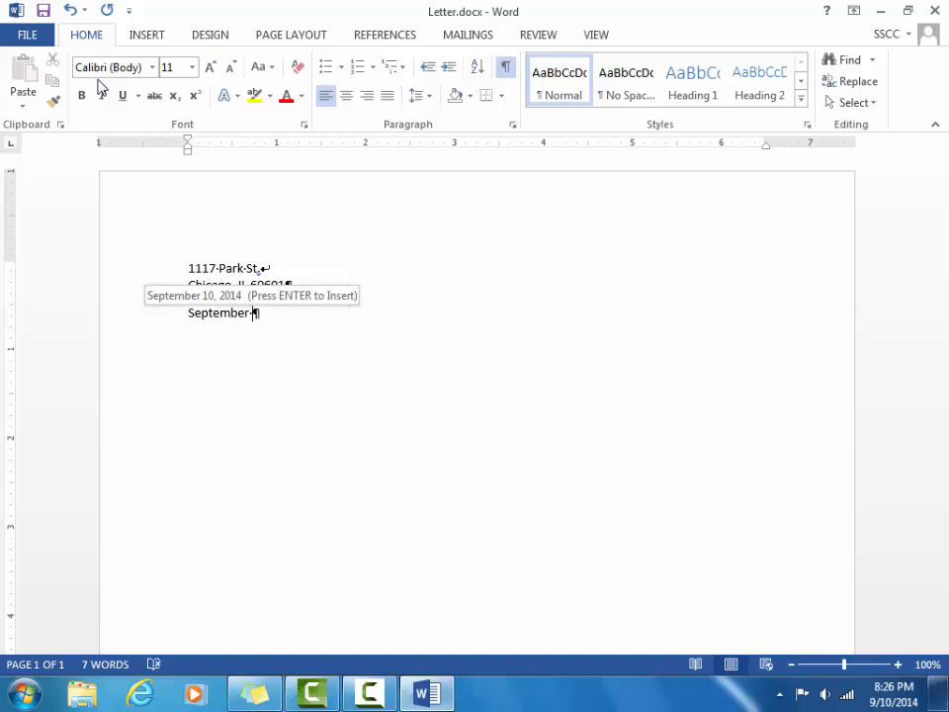
key(Return)
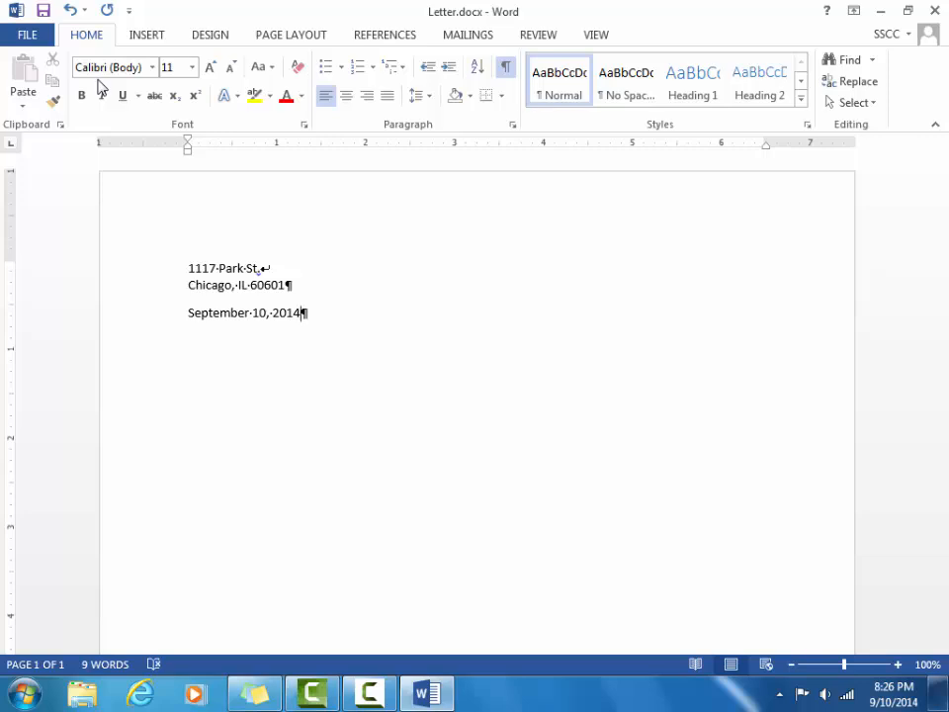
key(BackSpace)
key(BackSpace)
key(BackSpace)
key(BackSpace)
key(BackSpace)
key(BackSpace)
key(BackSpace)
key(BackSpace)
key(BackSpace)
key(BackSpace)
key(BackSpace)
key(BackSpace)
key(BackSpace)
key(BackSpace)
key(BackSpace)
key(BackSpace)
key(BackSpace)
key(BackSpace)
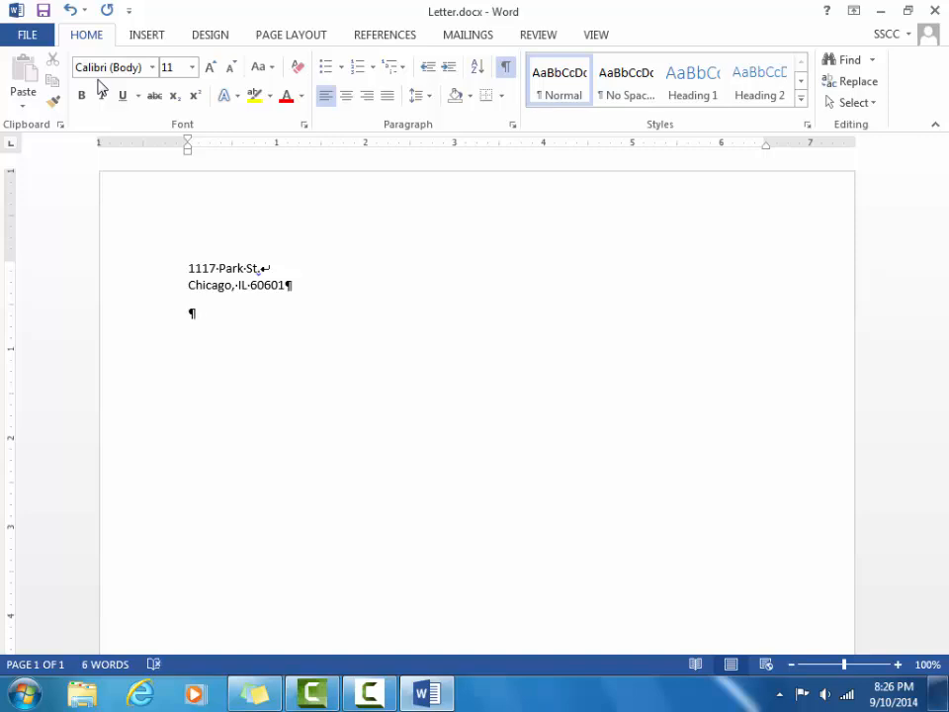
Enter the date October 25, 2016, then type teh and (c) below to test AutoCorrect.
text(Octo)
key(Return)
text(25, 2016)
key(Return)
text(teh)
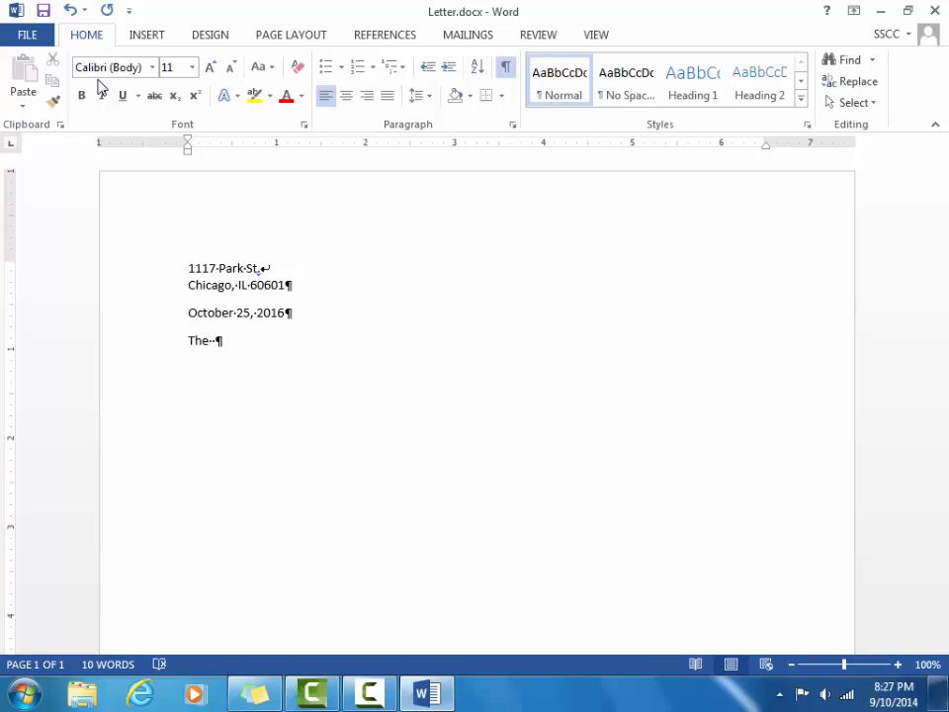
text((c))
Undo the © AutoCorrect, delete the test text, and add a blank paragraph below the date.
key(ctrl+z)
key(BackSpace)
key(BackSpace)
key(BackSpace)
key(BackSpace)
key(BackSpace)
key(BackSpace)
key(BackSpace)
key(BackSpace)
key(BackSpace)
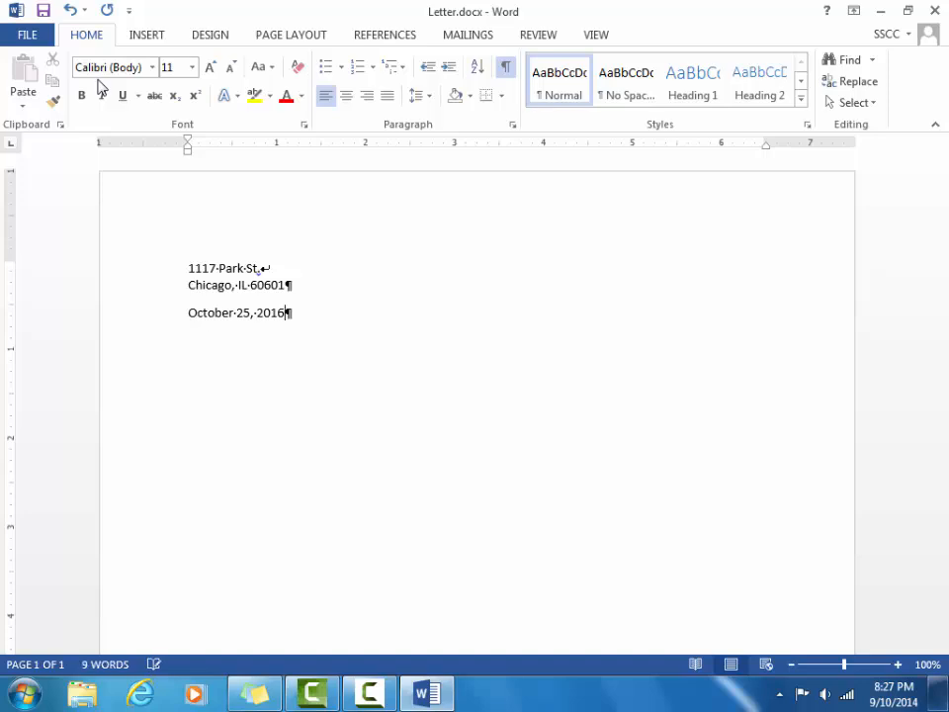
key(Return)
key(Return)
Type the 'Dear' salutation with the recipient's name and a colon, then begin the body with 'from'.
text(DEar)
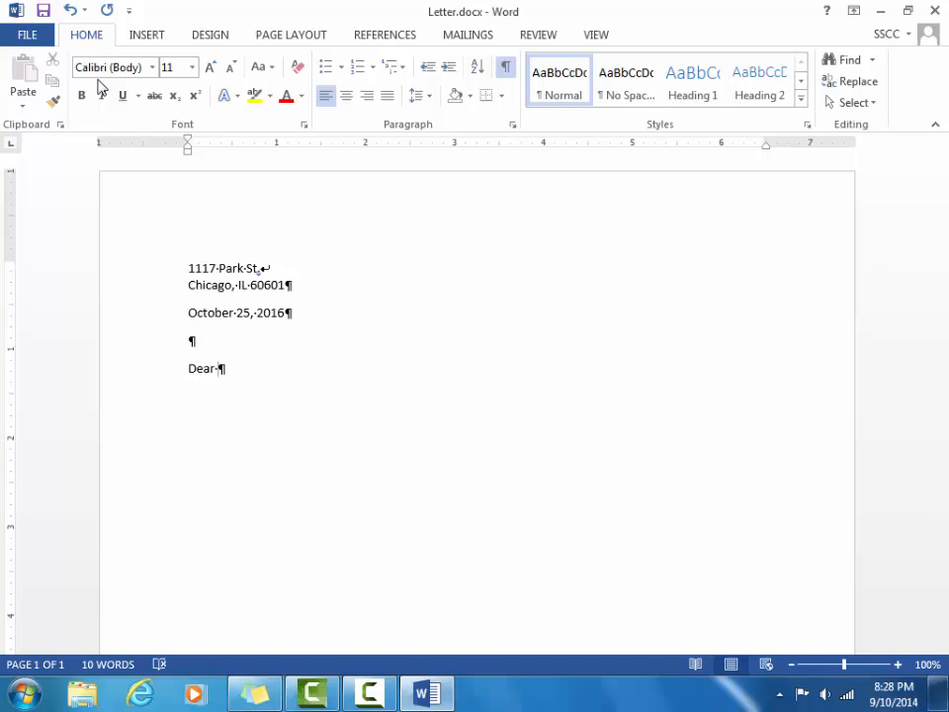
text(Ms. Callahan)
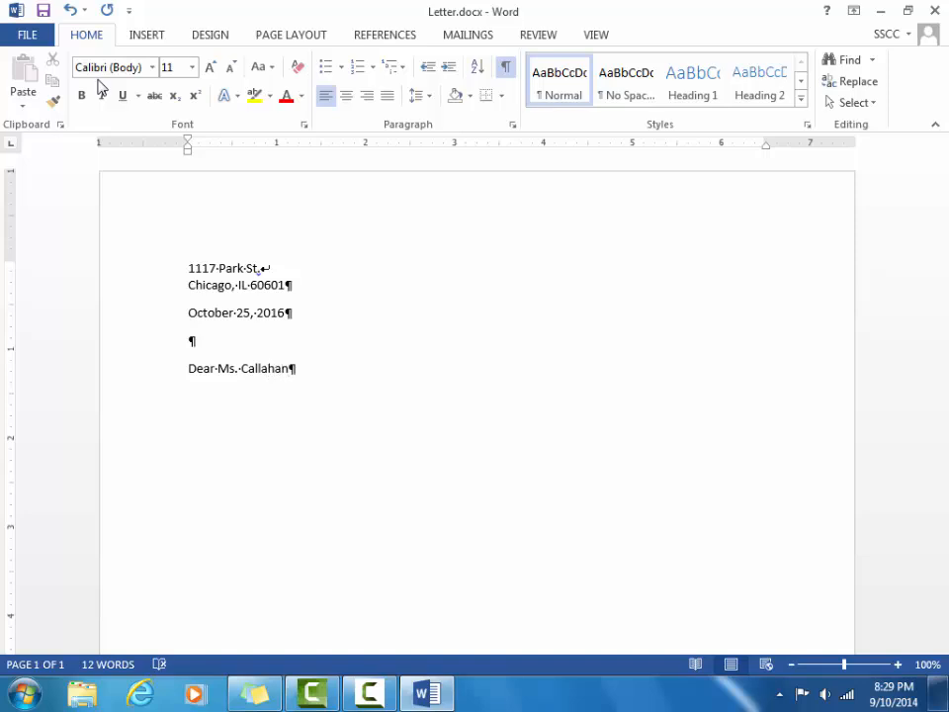
text(:)
key(Return)
text(from)
Type the body text about the Marketing Assistant opening and experience at Stanford Industries, recapitalising 'I'.
text(the Information)
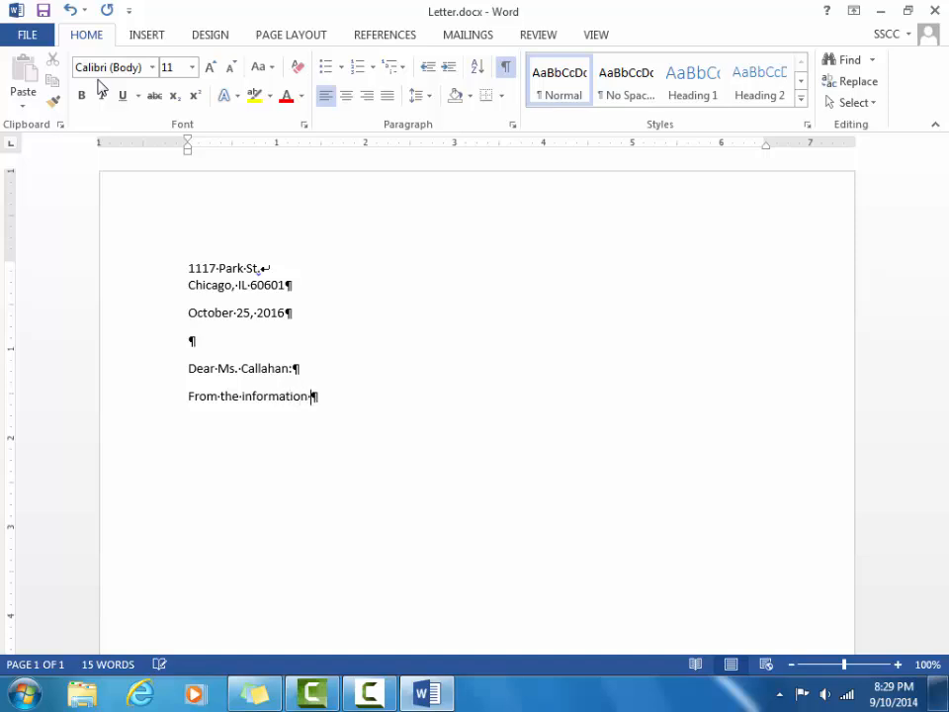
text( on your Web s)
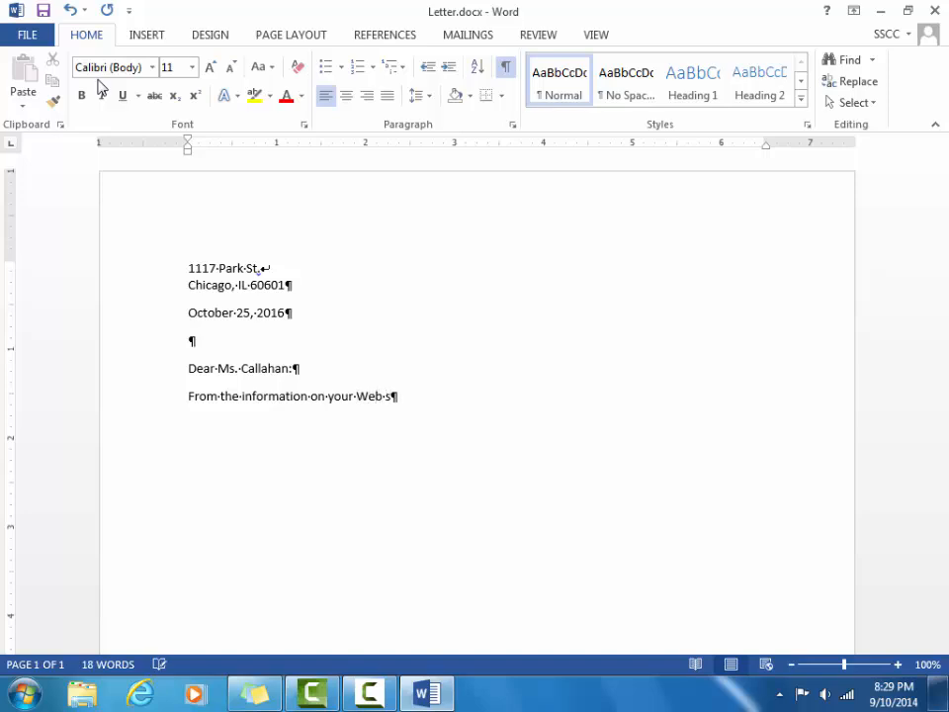
text(ite, i)
key(BackSpace)
text(I)
text(understan)
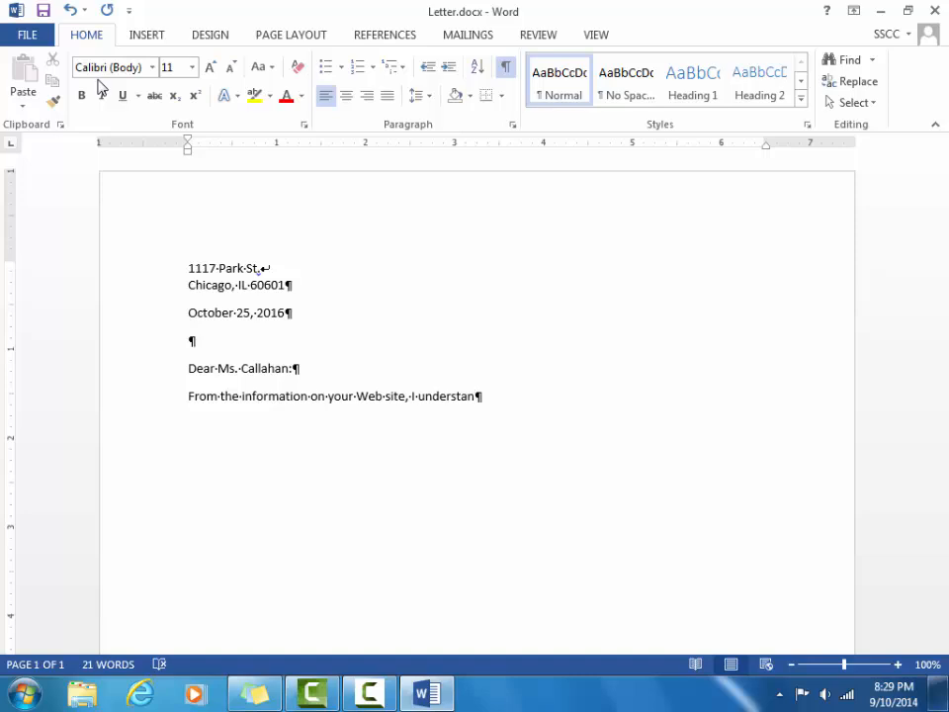
text(d )
text(that y)
text(uo)
text( a)
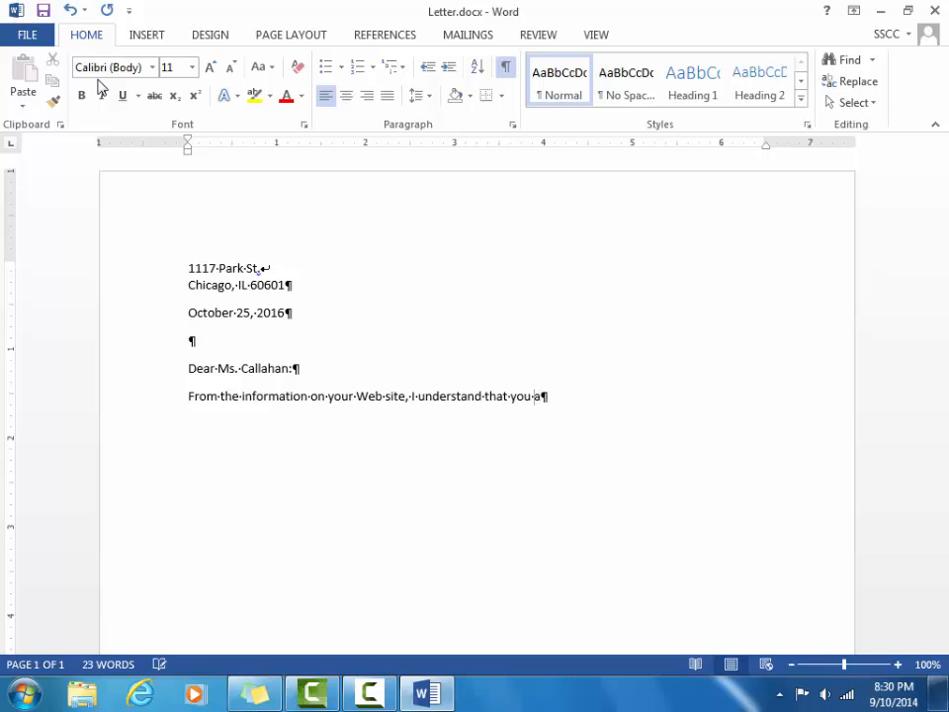
text(re looking)
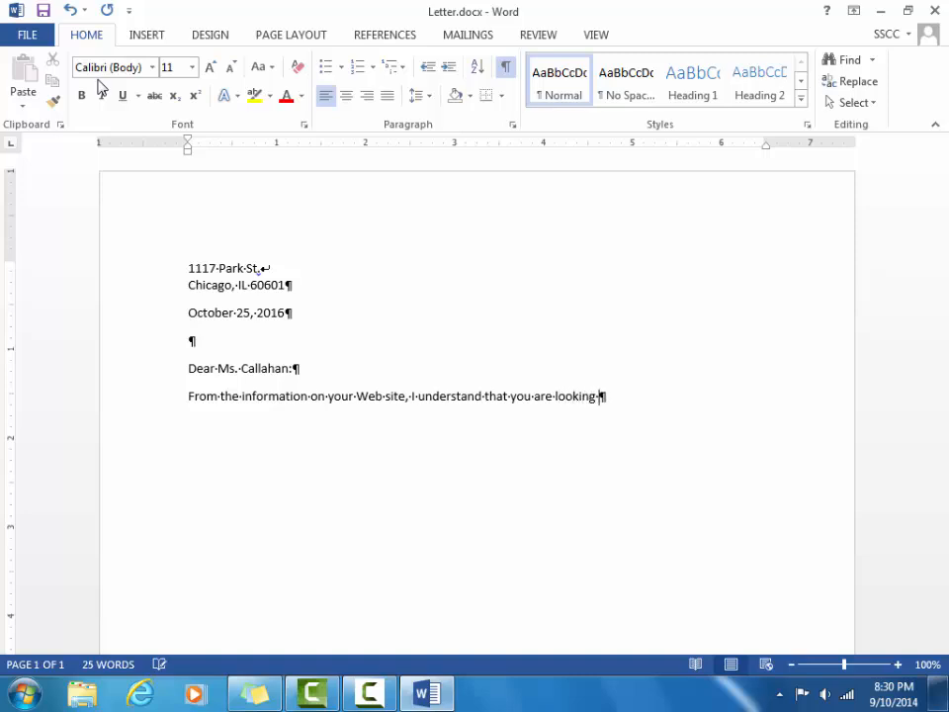
text( for a Marketing A)
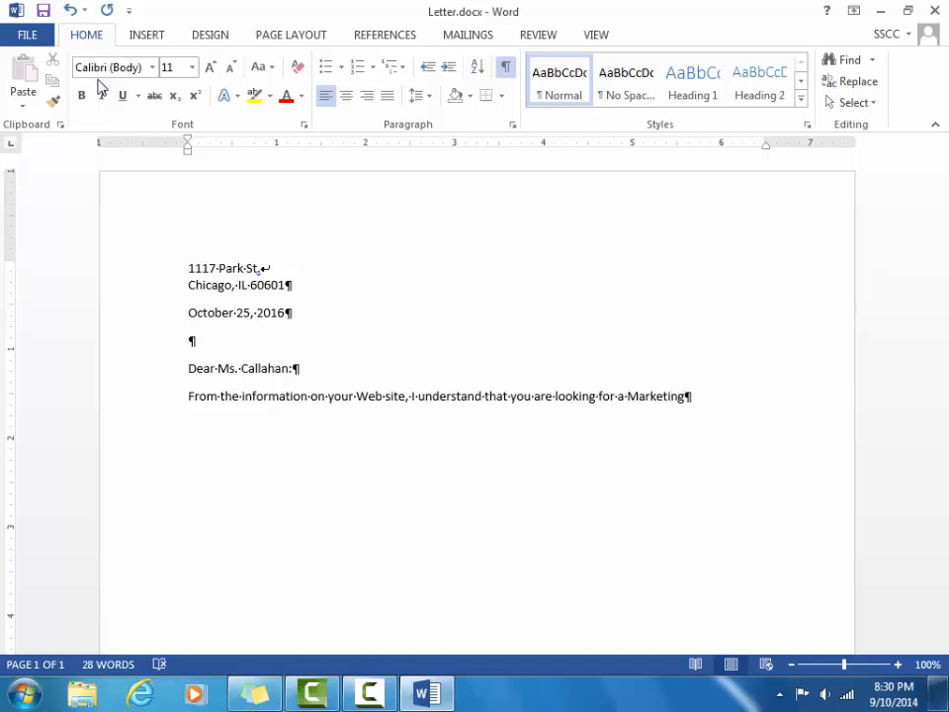
text(ssistant. I gained)
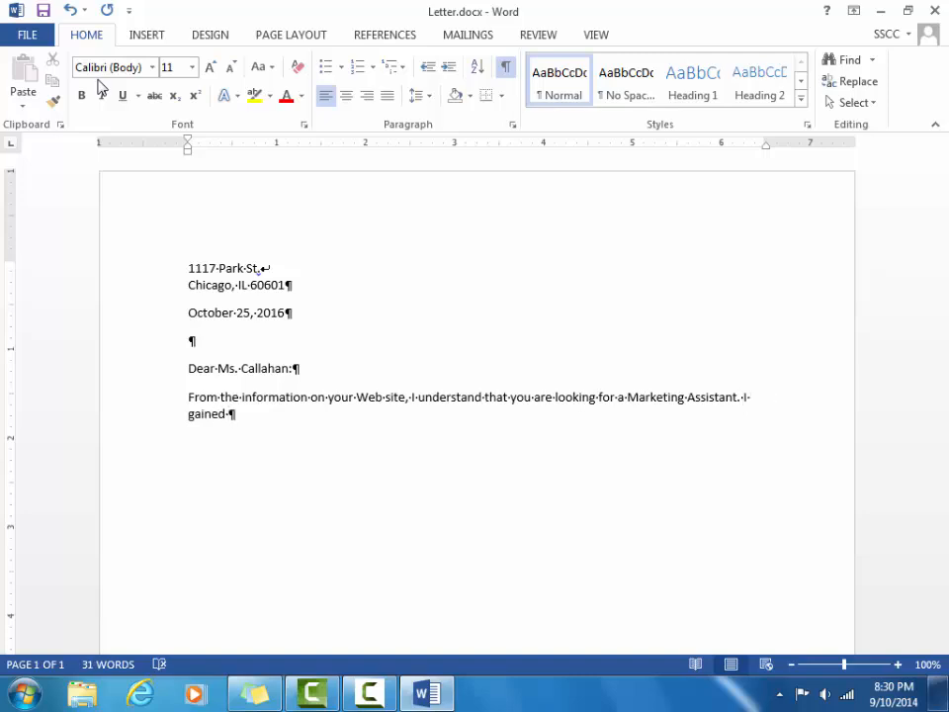
text( experience working)
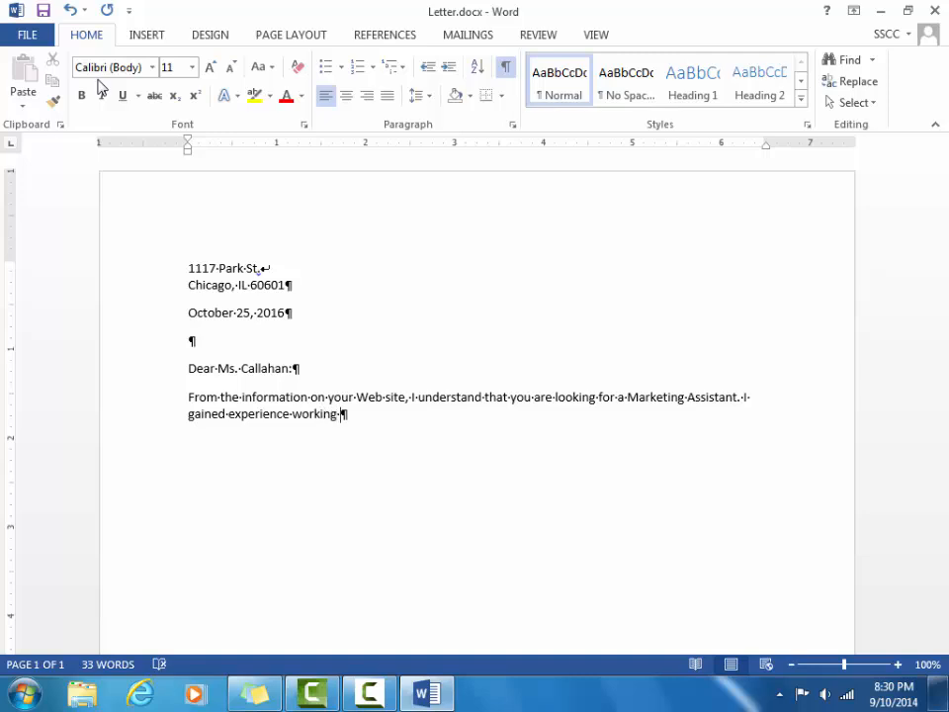
text( at)
text(Stanford Industries)
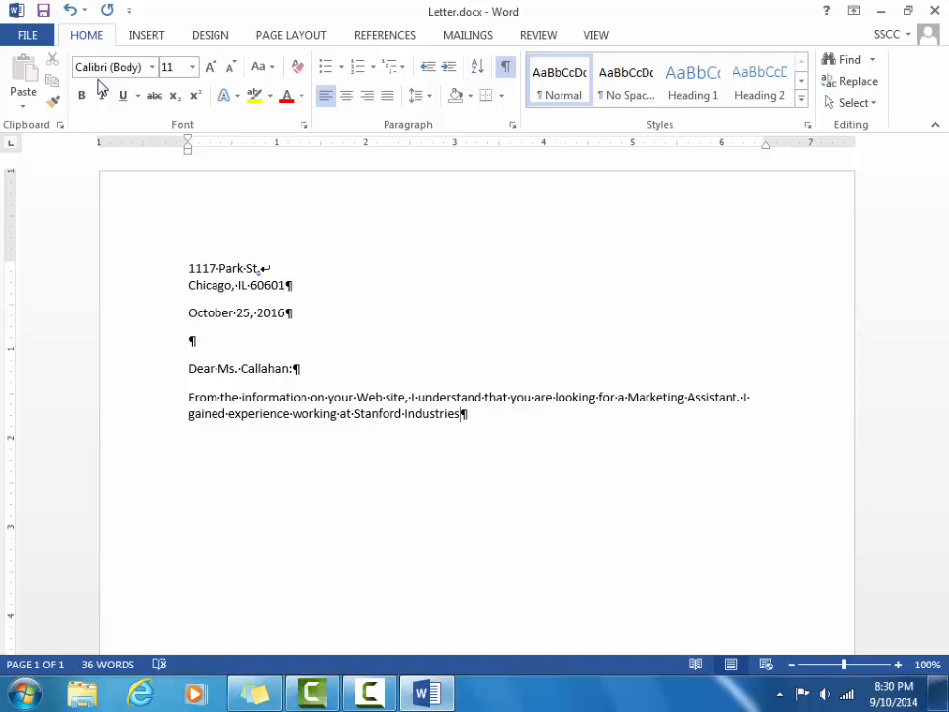
Add a ® mark via AutoCorrect and a period after 'Stanford Industries'.
text(()
text(r)
text())
text(.)
Add a new paragraph 'You can reach me at' followed by the sender's e-mail address ending in example.com.
key(Return)
text(You cab)
key(BackSpace)
text(n)
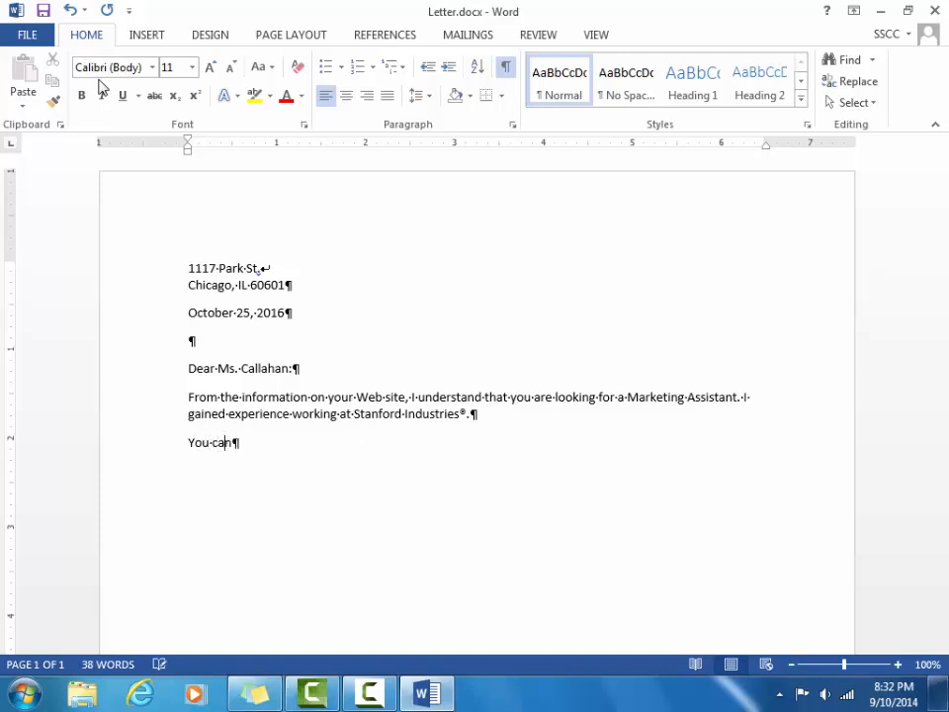
text( reach me at )
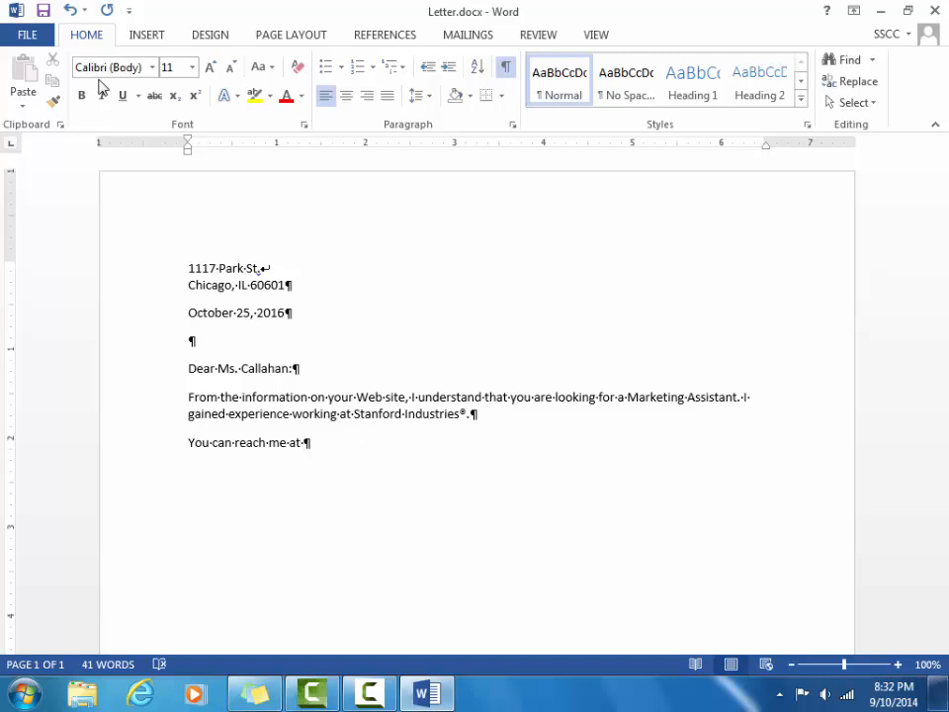
text(m.covais@)
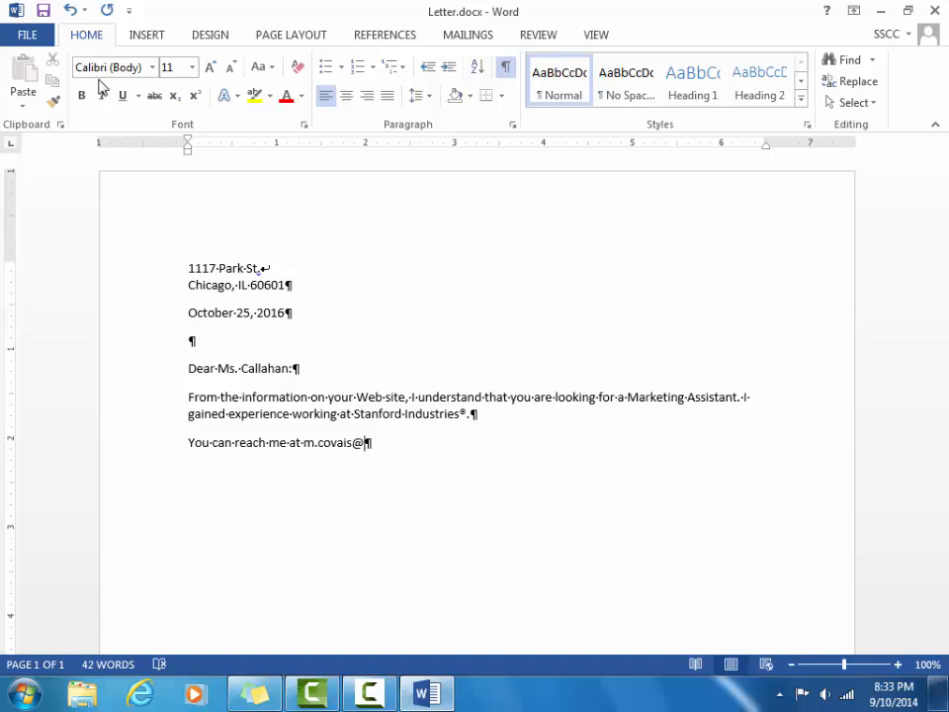
text(ch)
text(i)
text(cagomail.)
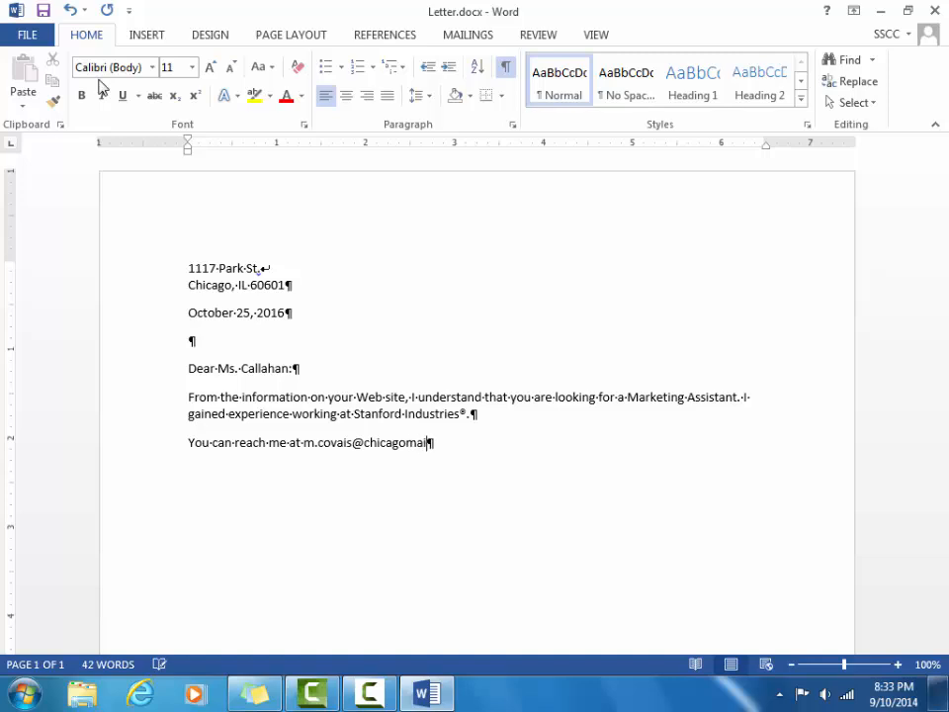
text(example.com)
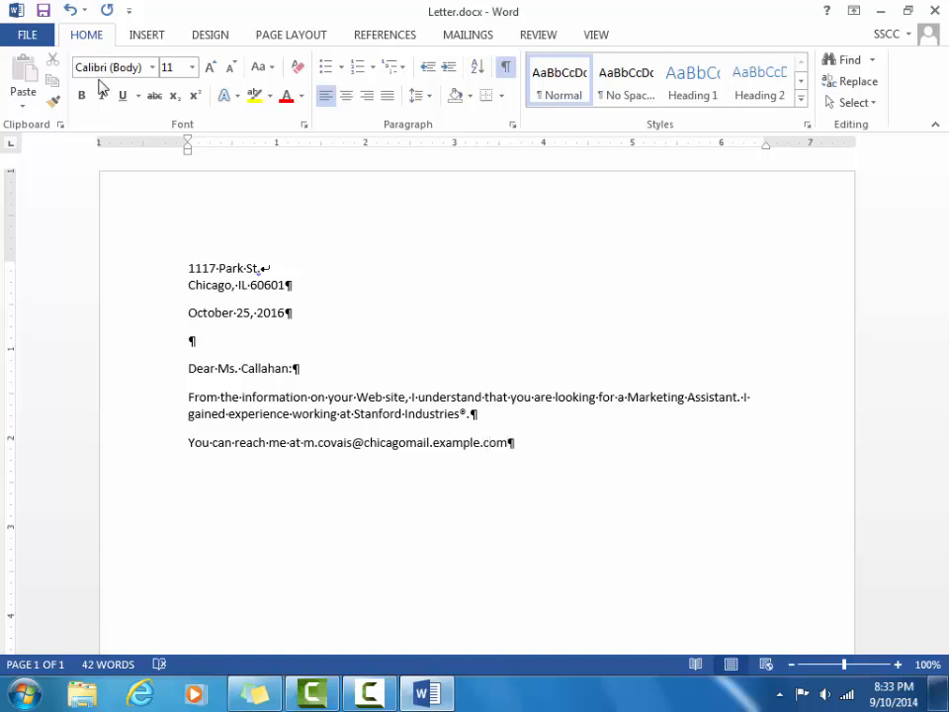
Add an empty paragraph below the e-mail line and remove the e-mail address's hyperlink.
key(Return)
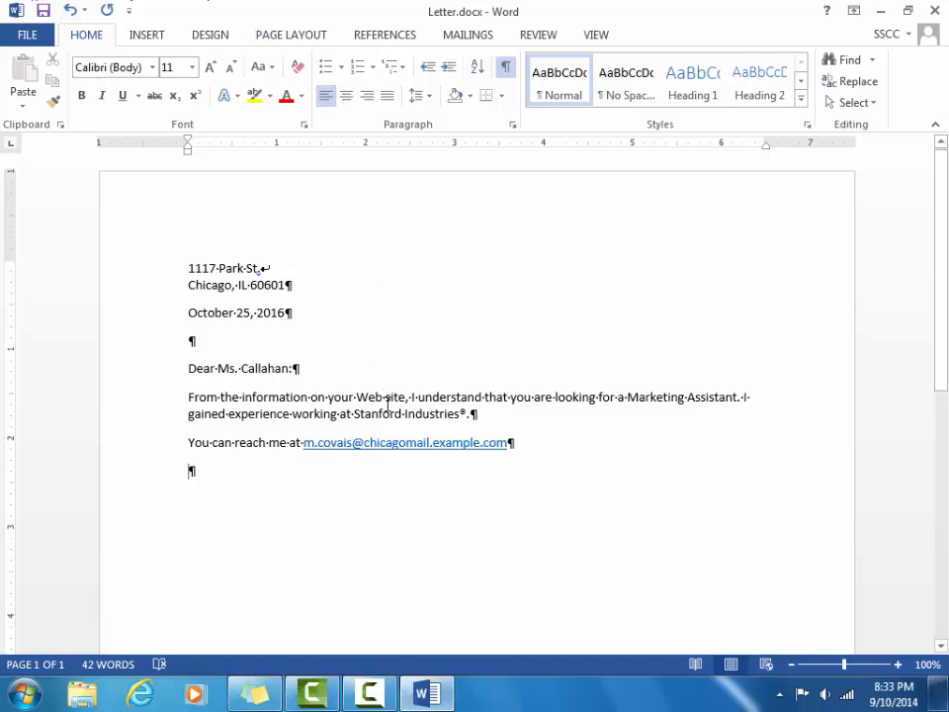
right_click(386, 441)
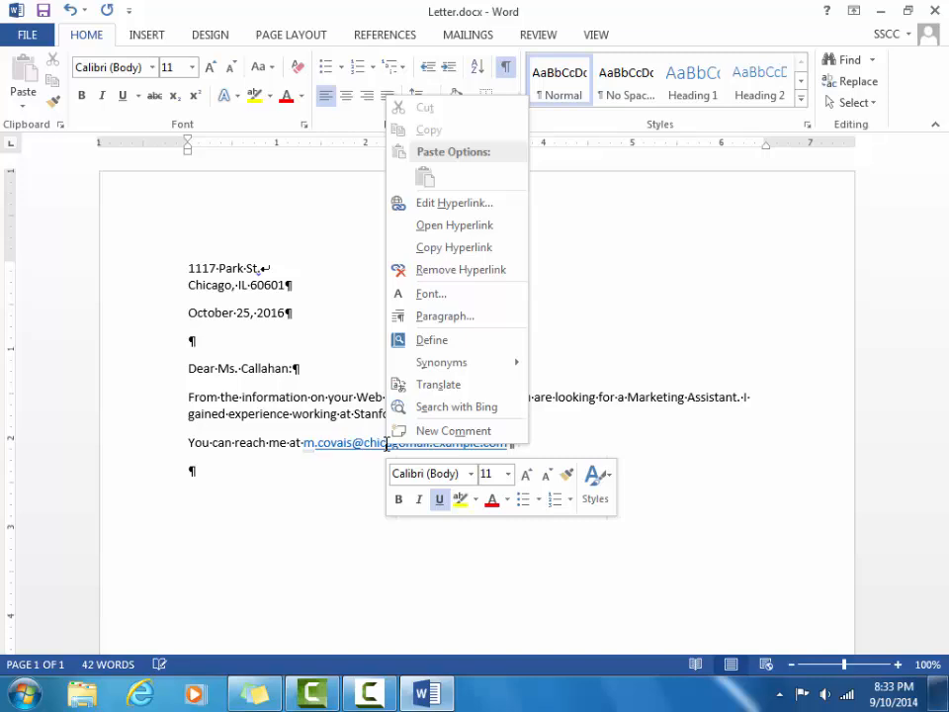
click(419, 269)
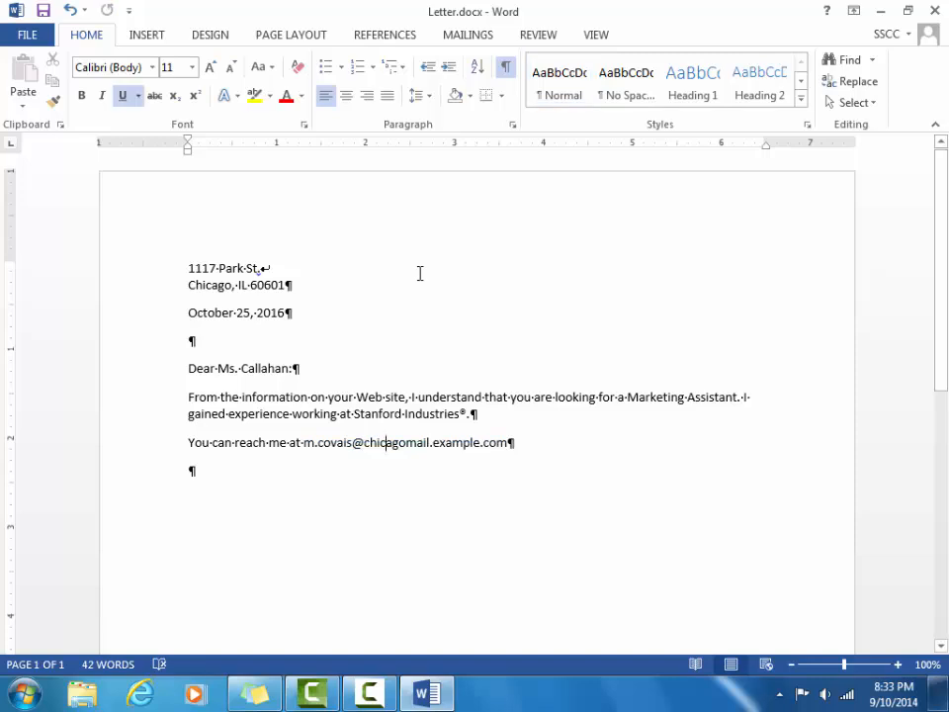
Save Letter.docx from the Quick Access Toolbar.
click(43, 11)
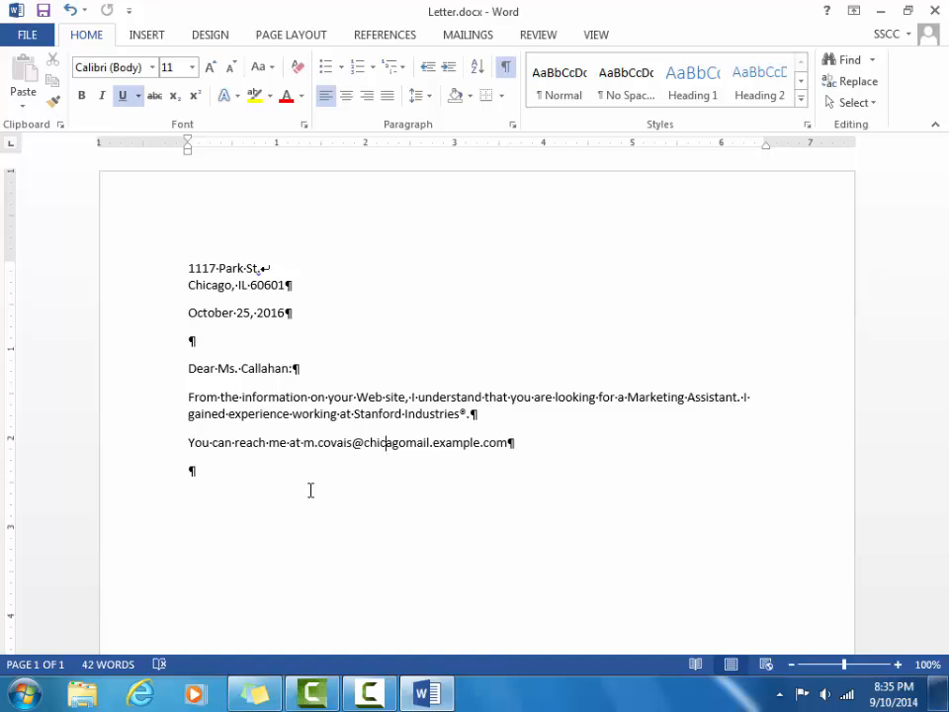
After 'Industries®.', type "I've enclosed a copy of my r".
click(465, 413)
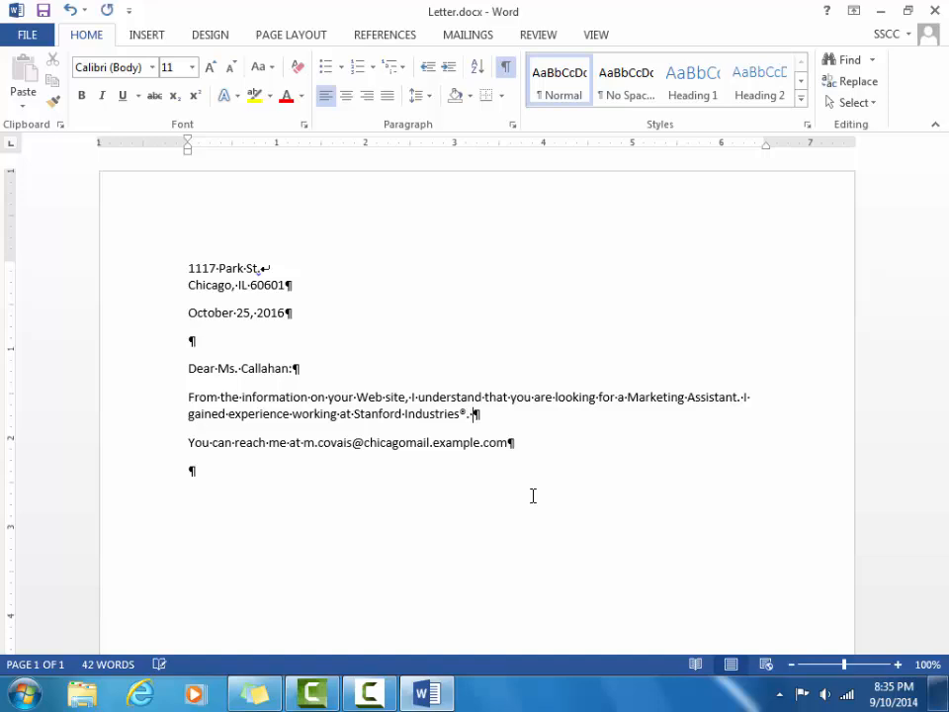
text(I've enclosed )
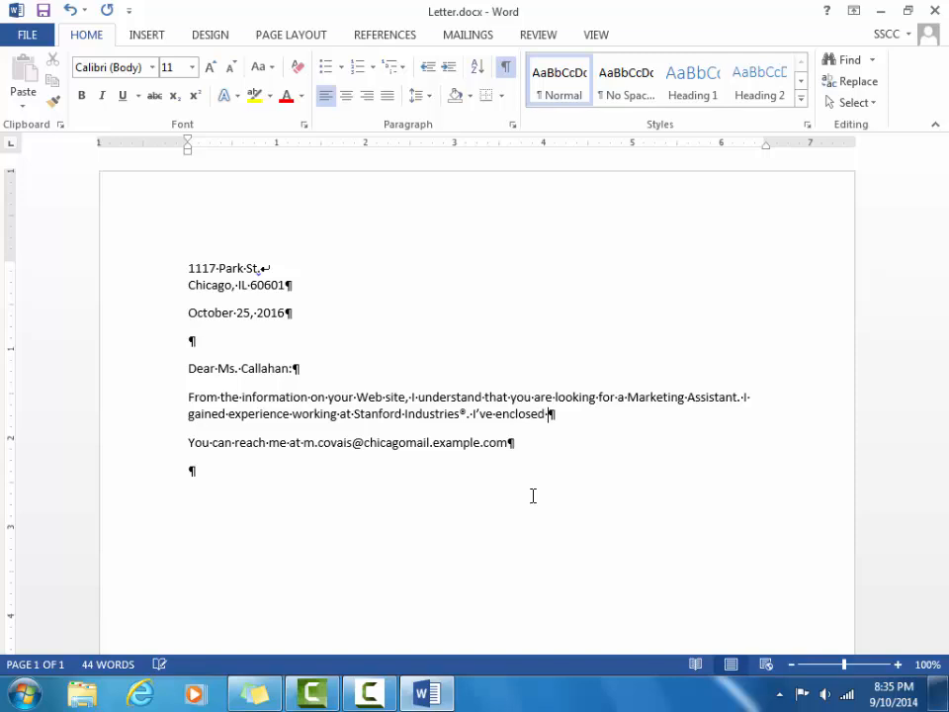
text(a copy of my r)
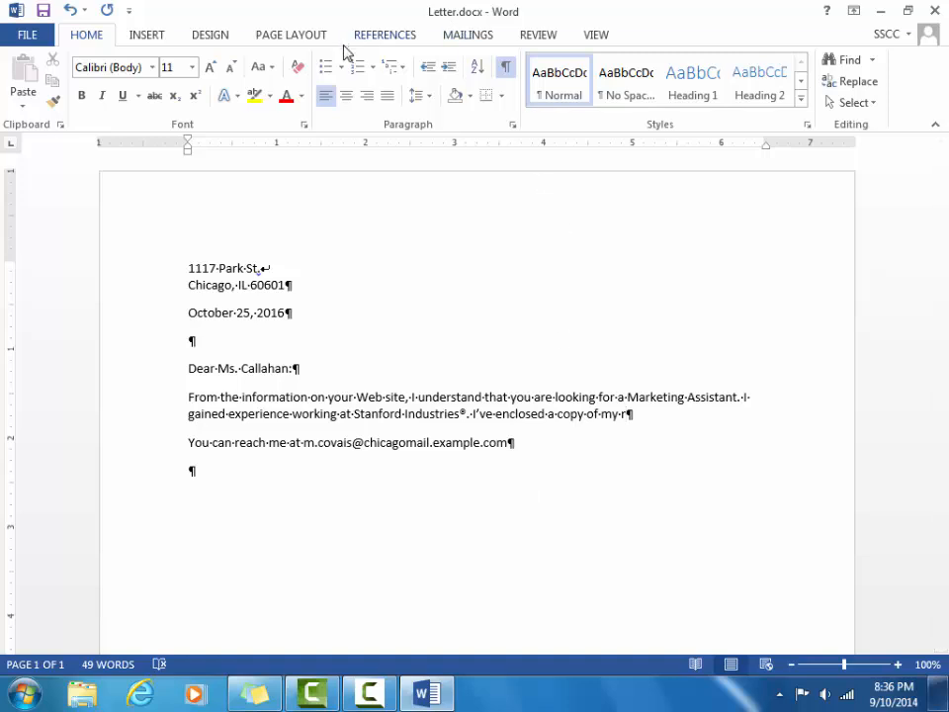
Switch the ribbon to the INSERT tab.
click(147, 36)
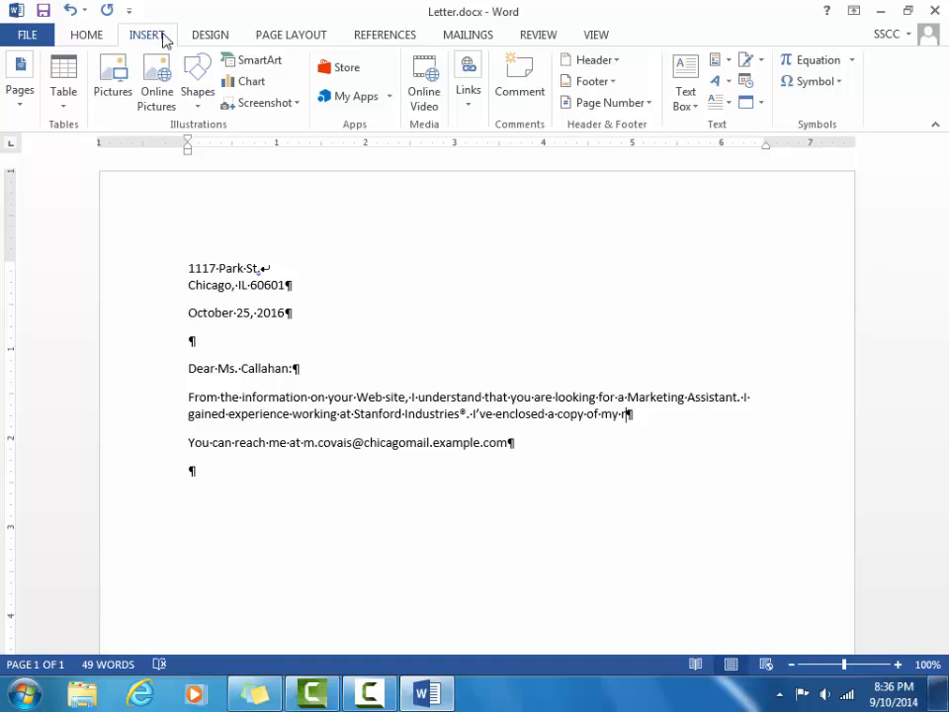
Open the Symbol dialog through Symbol > More Symbols.
click(841, 85)
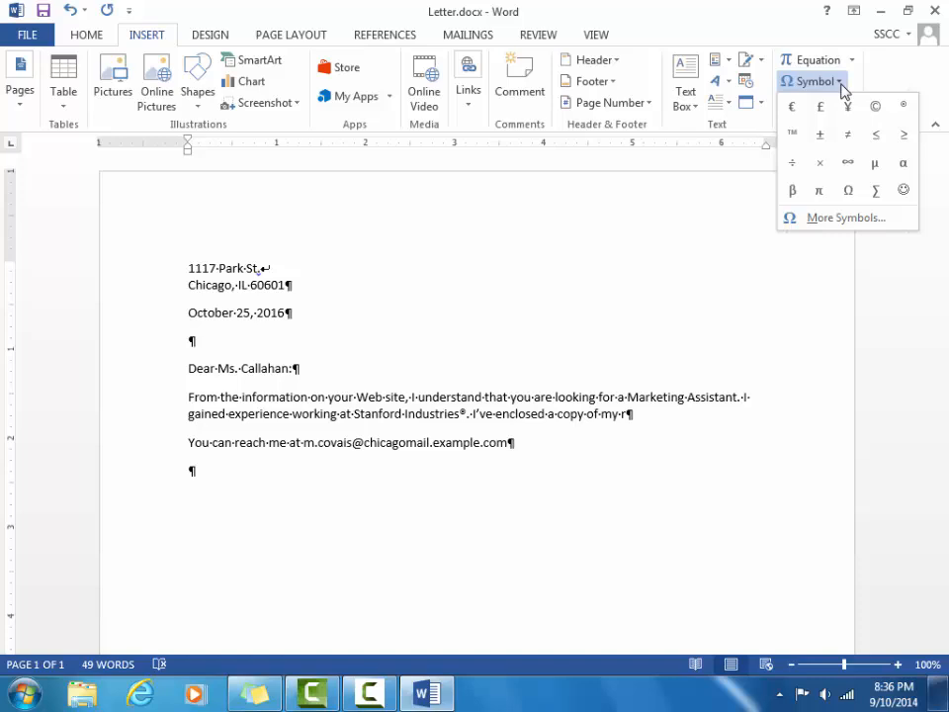
click(840, 221)
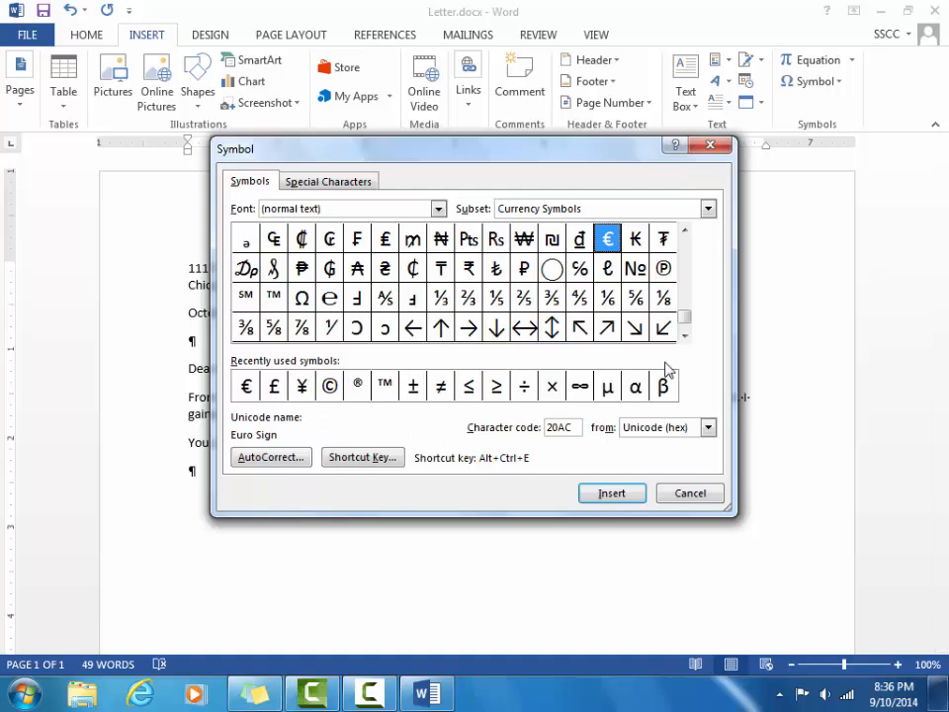
Browse the character subsets, ending on Superscripts and Subscripts.
click(708, 208)
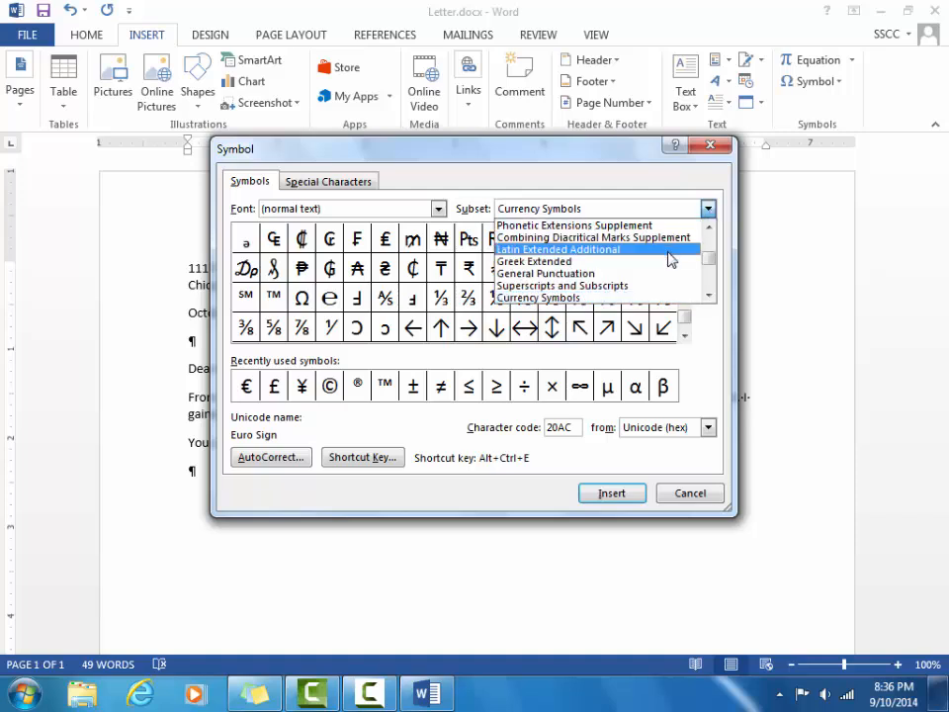
click(669, 250)
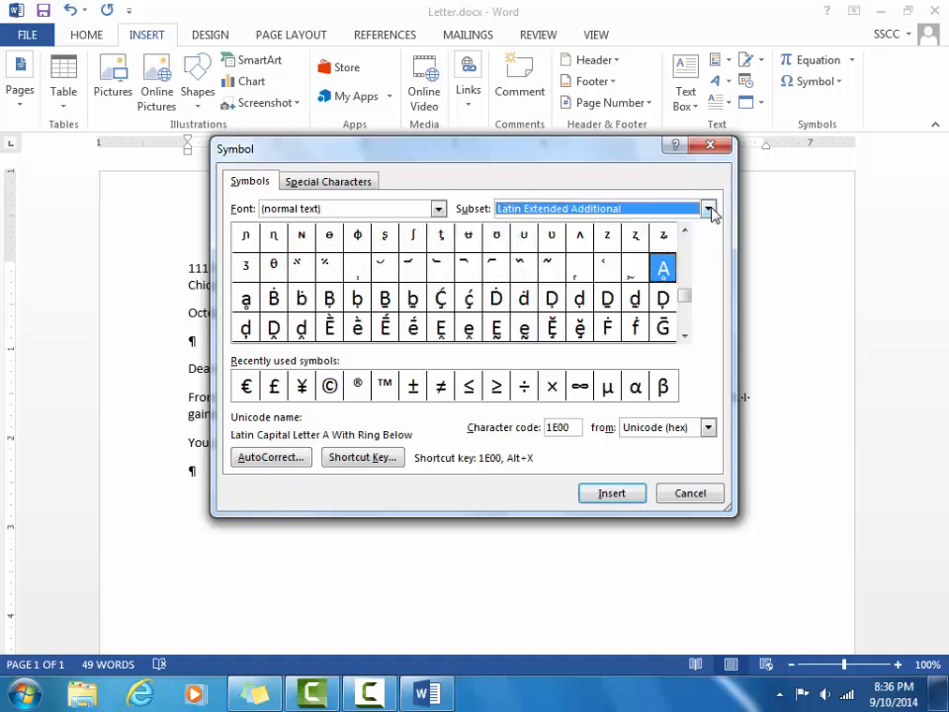
click(710, 208)
click(686, 238)
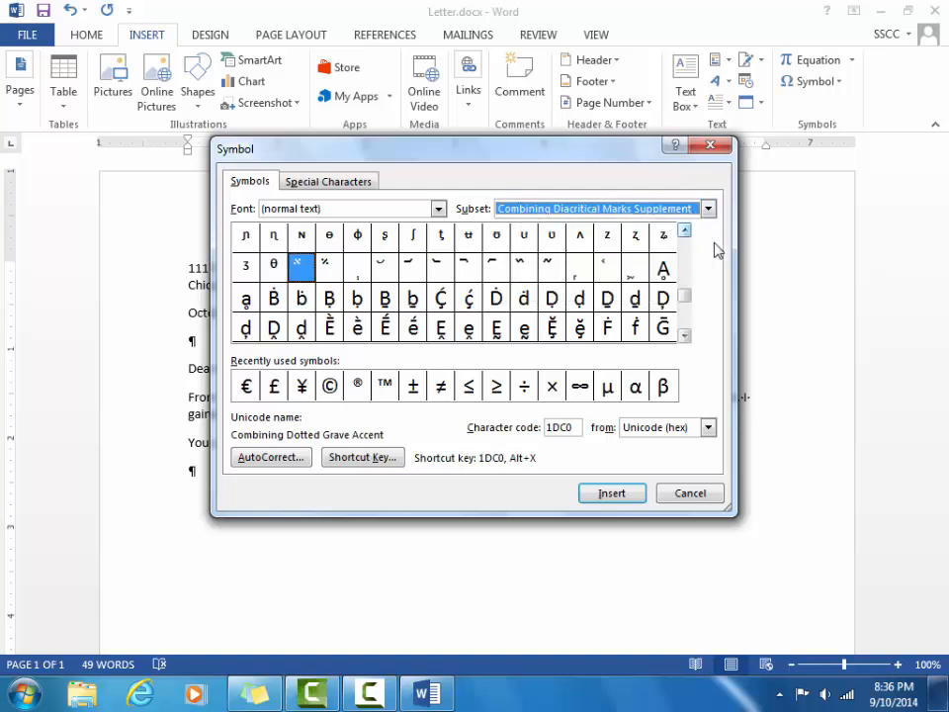
click(708, 209)
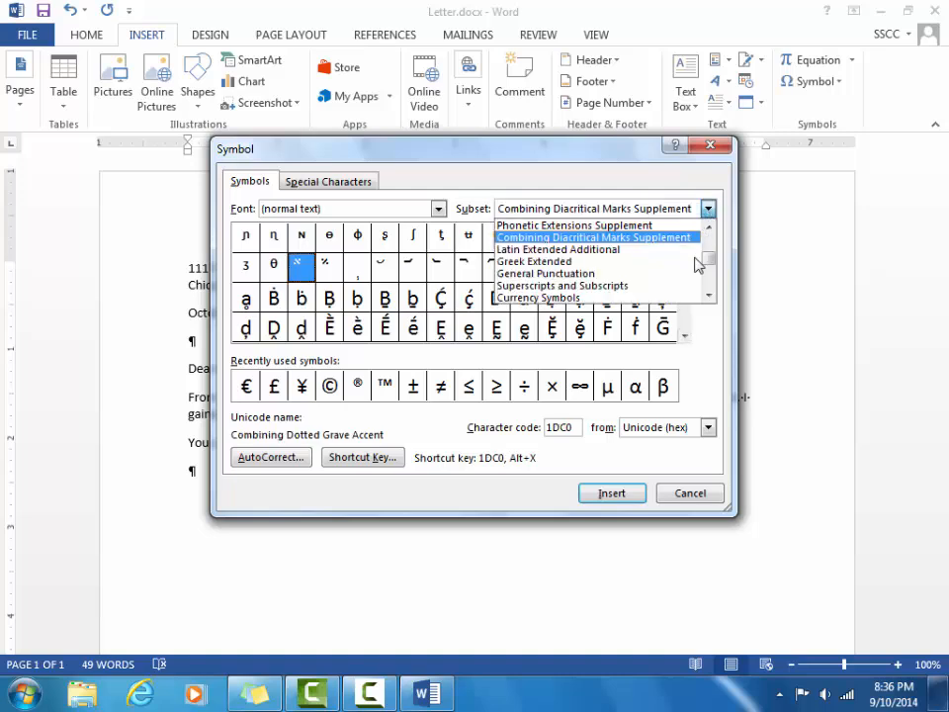
click(680, 287)
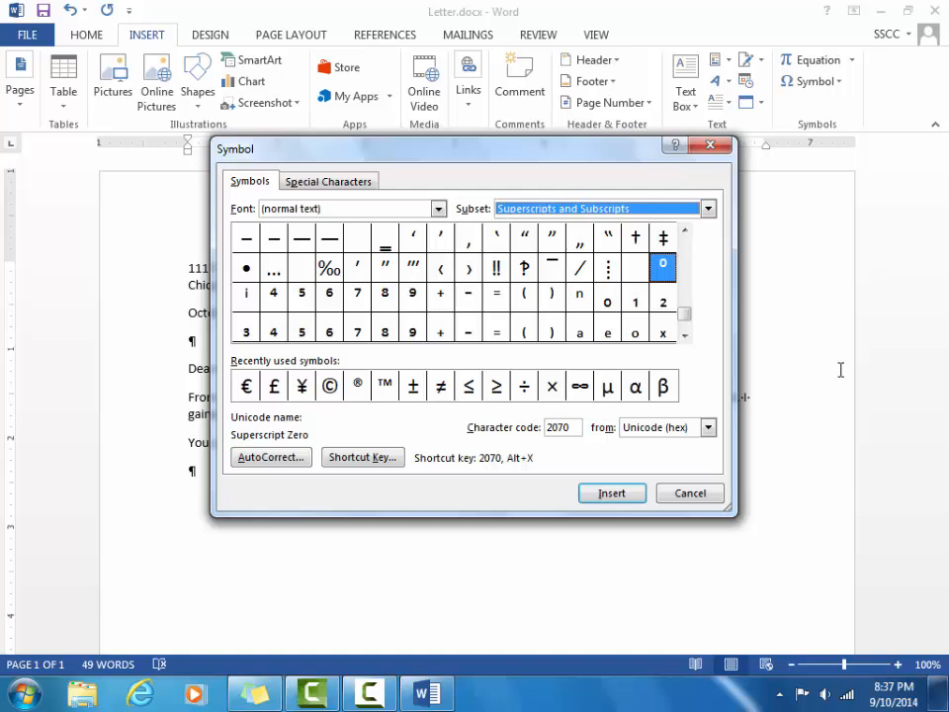
Switch the symbol font to Wingdings and view the Special Characters list.
click(438, 208)
drag(439, 241, 438, 289)
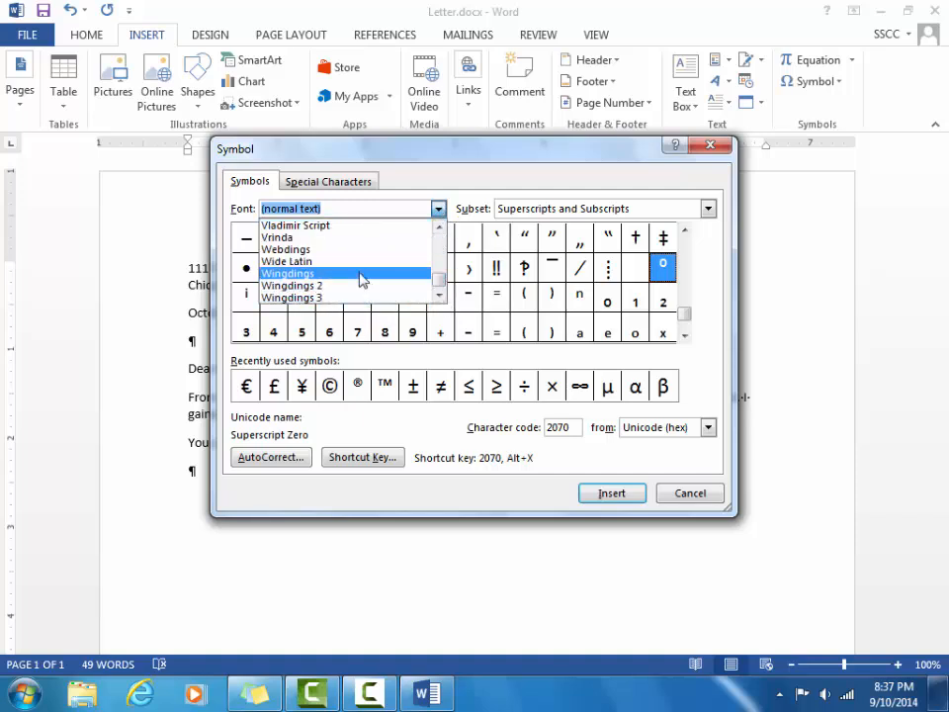
click(362, 280)
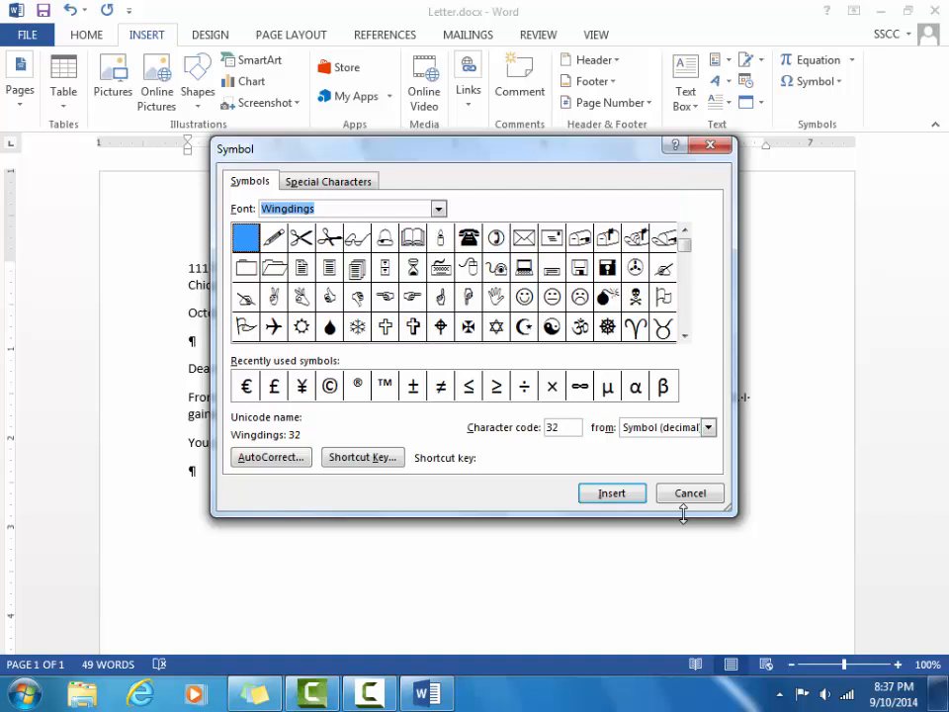
click(339, 181)
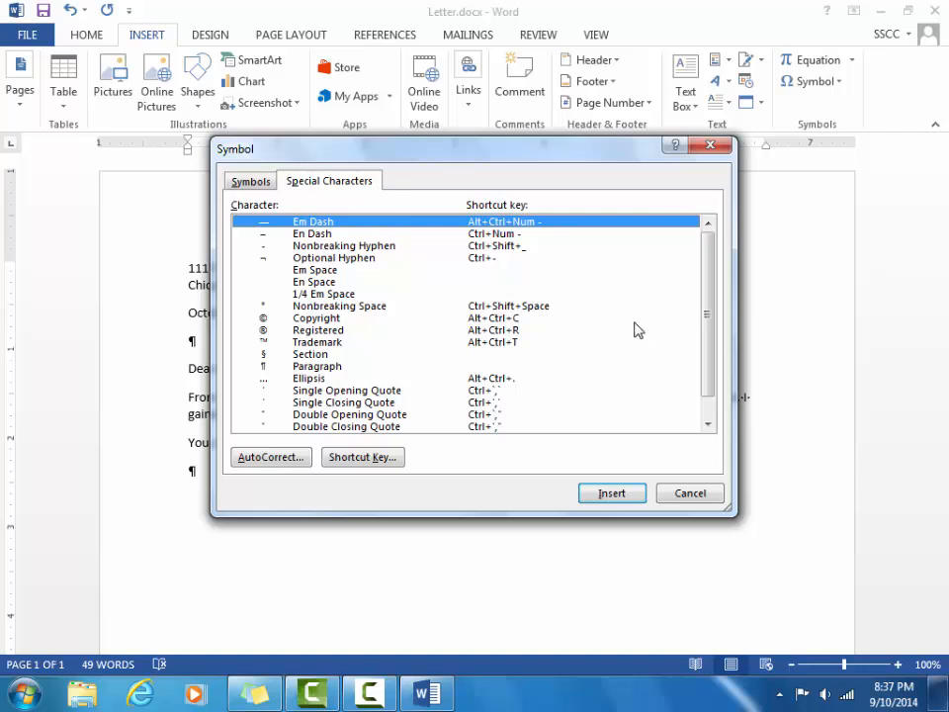
Return to the Symbols tab and set the font back to (normal text).
click(262, 183)
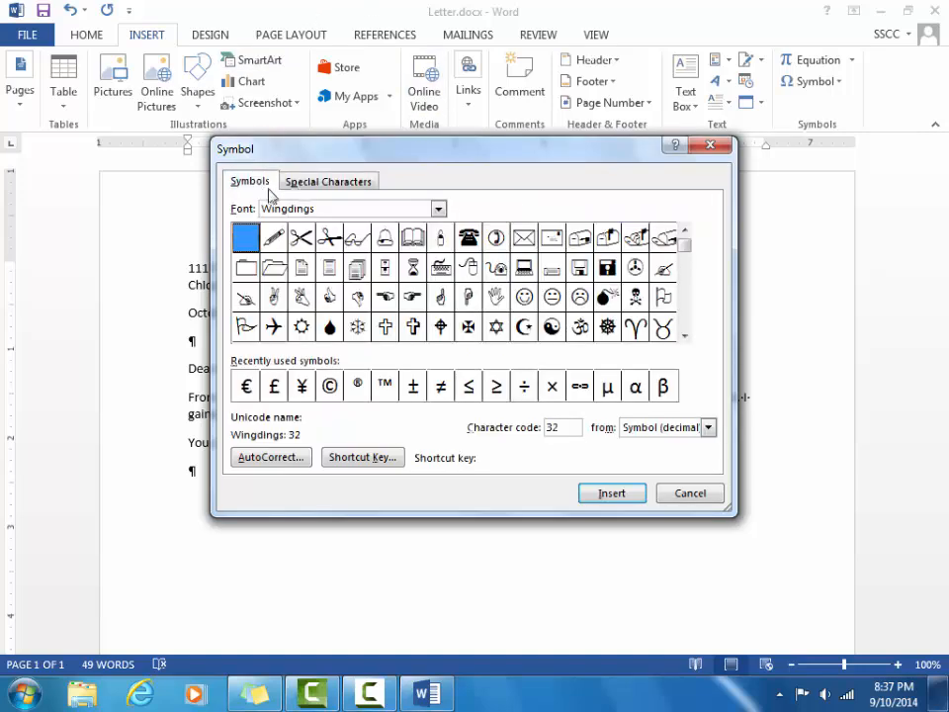
click(438, 209)
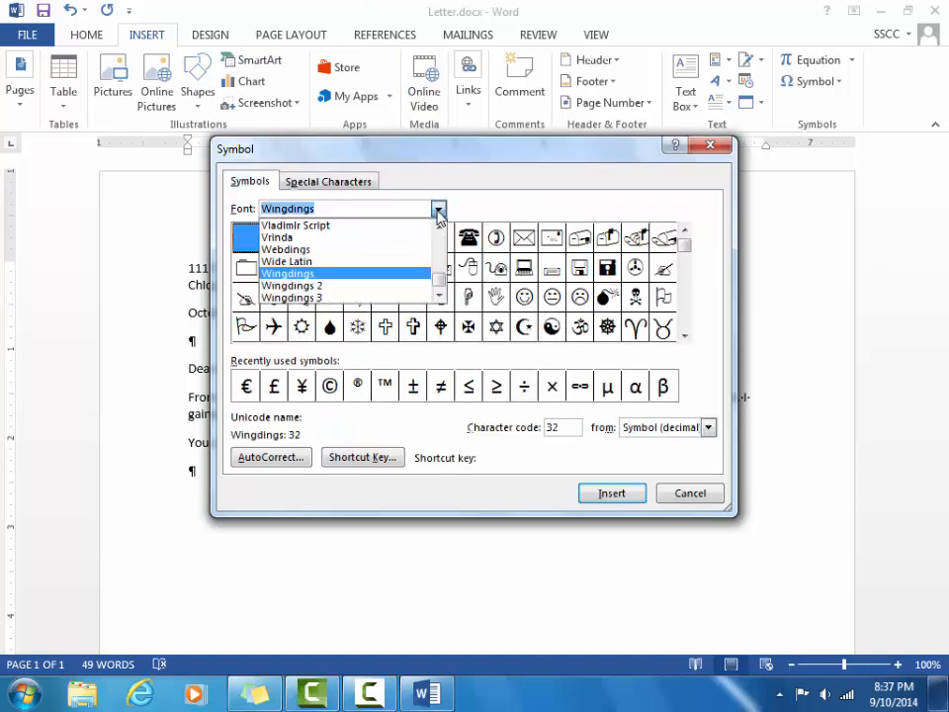
scroll(438, 281, up, 2)
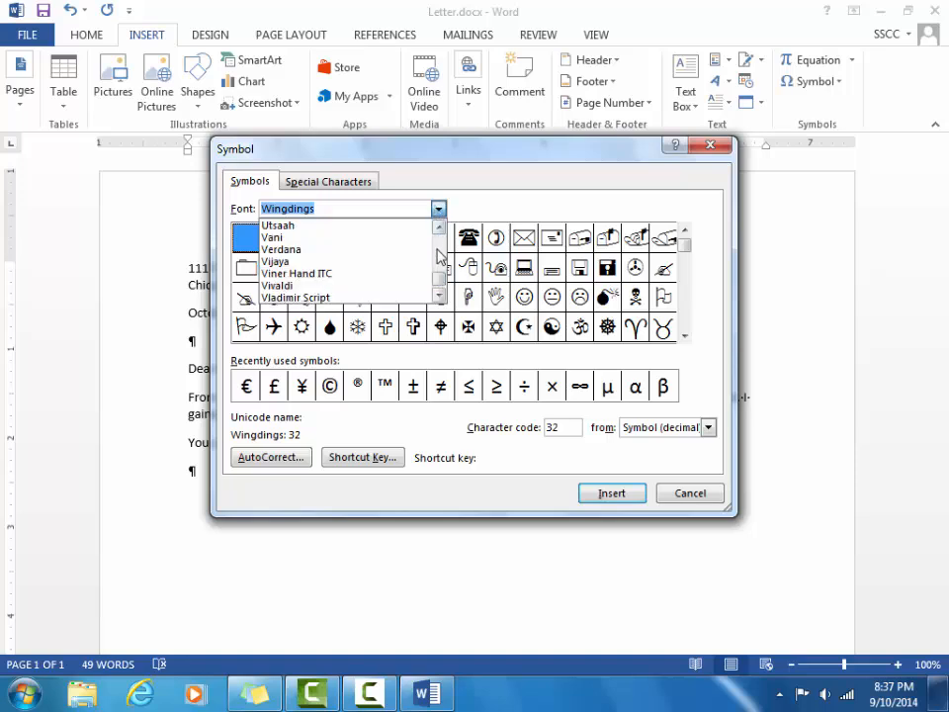
drag(443, 282, 442, 245)
click(415, 226)
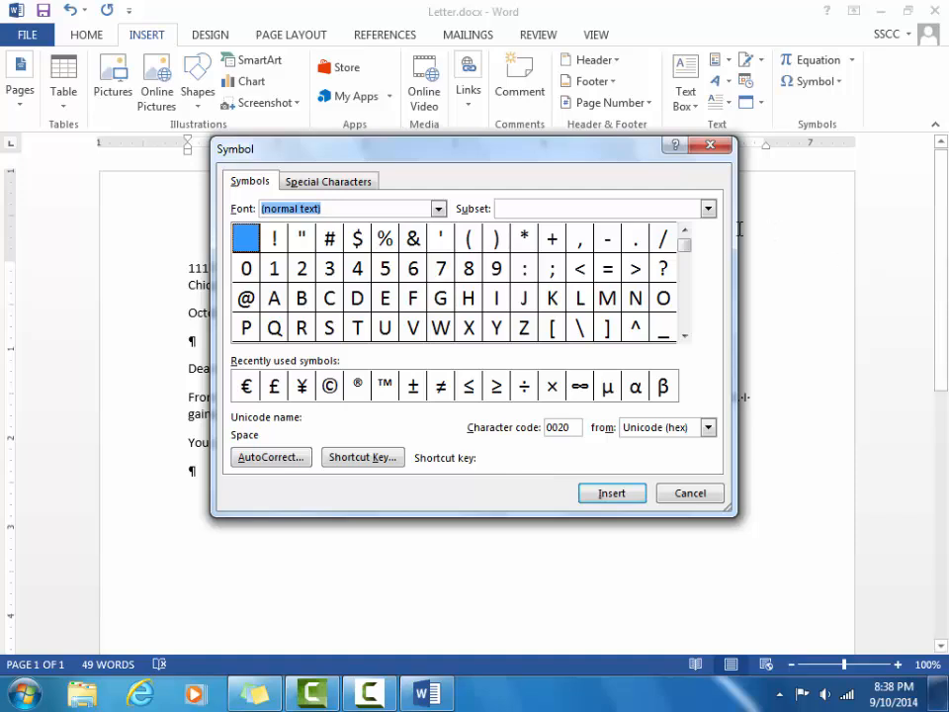
Insert é (Latin Small Letter E With Acute) from the Latin-1 Supplement subset after the r.
click(709, 208)
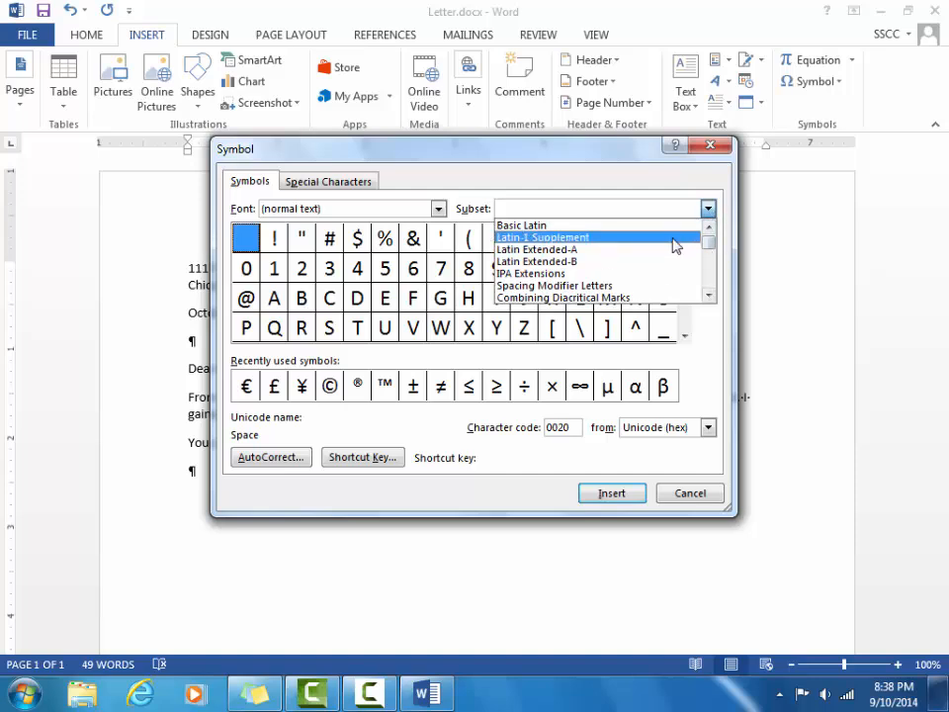
click(674, 238)
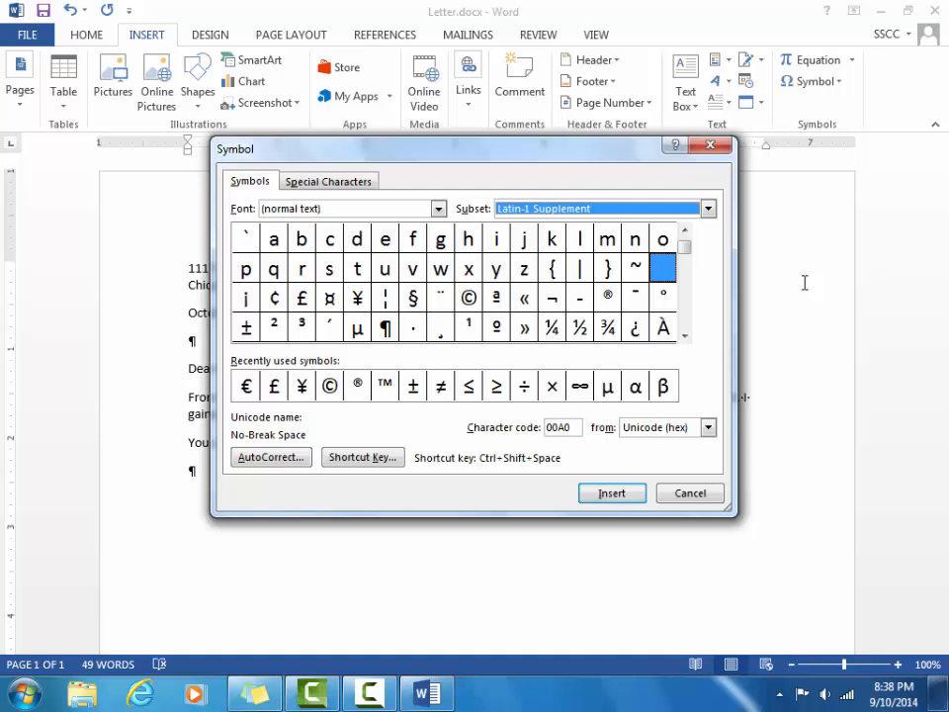
click(685, 341)
click(685, 341)
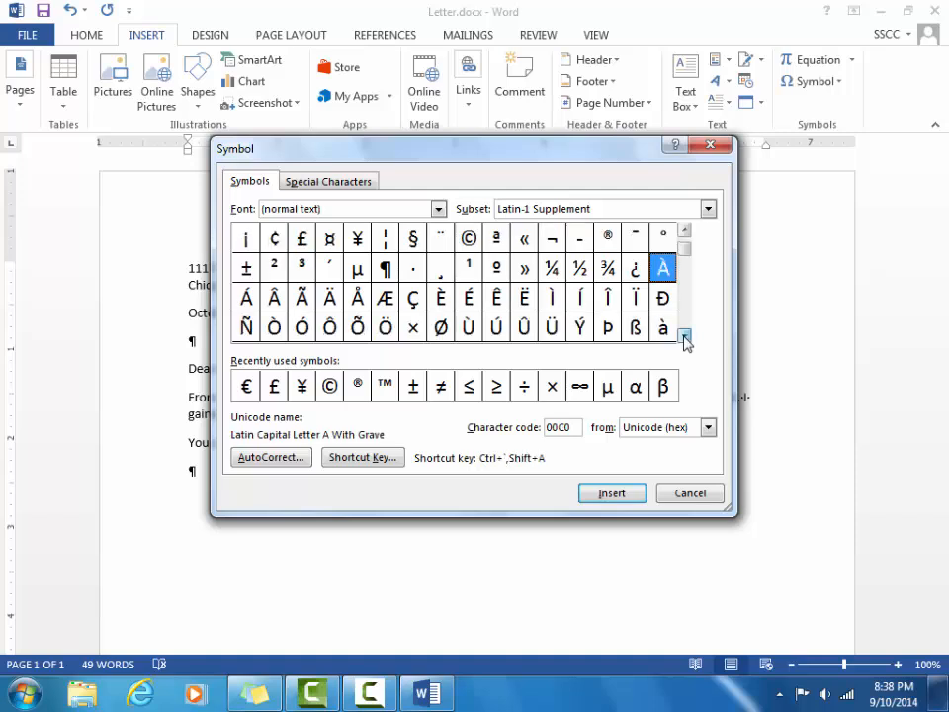
click(685, 341)
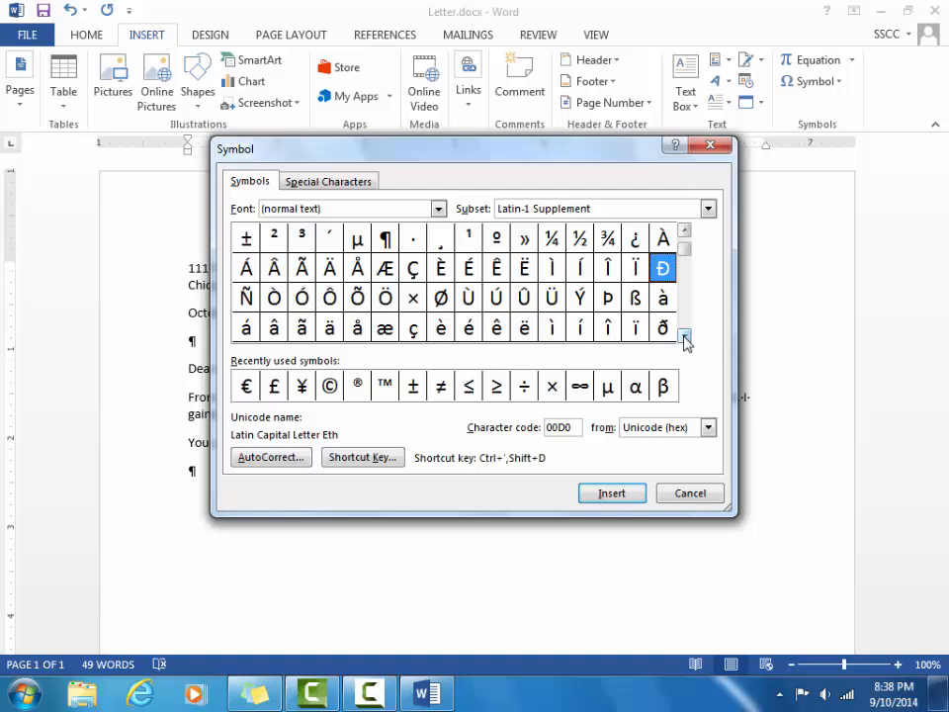
click(470, 332)
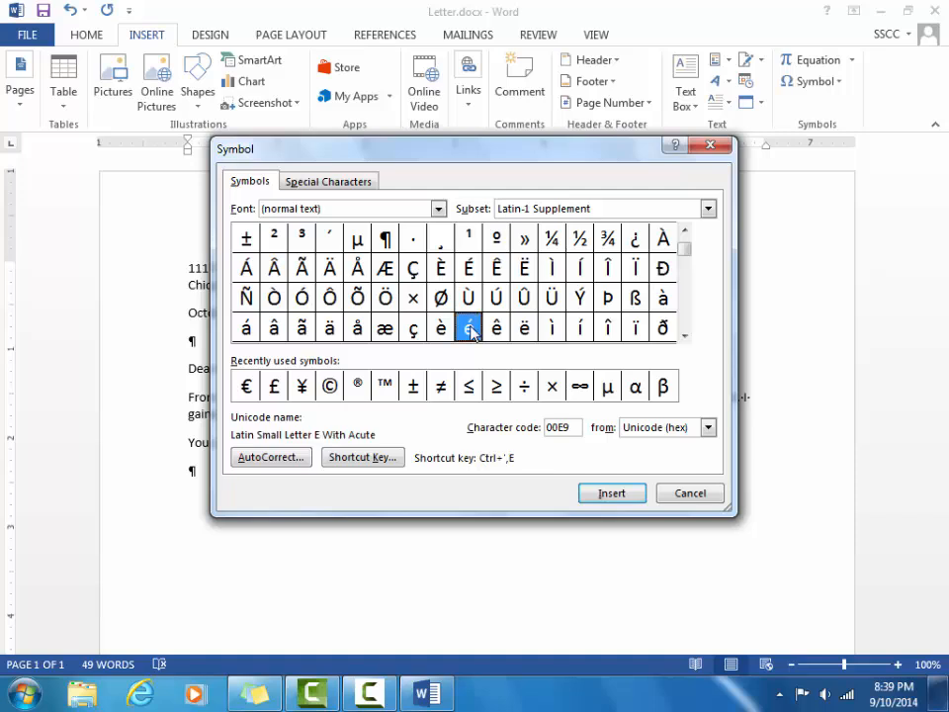
click(613, 494)
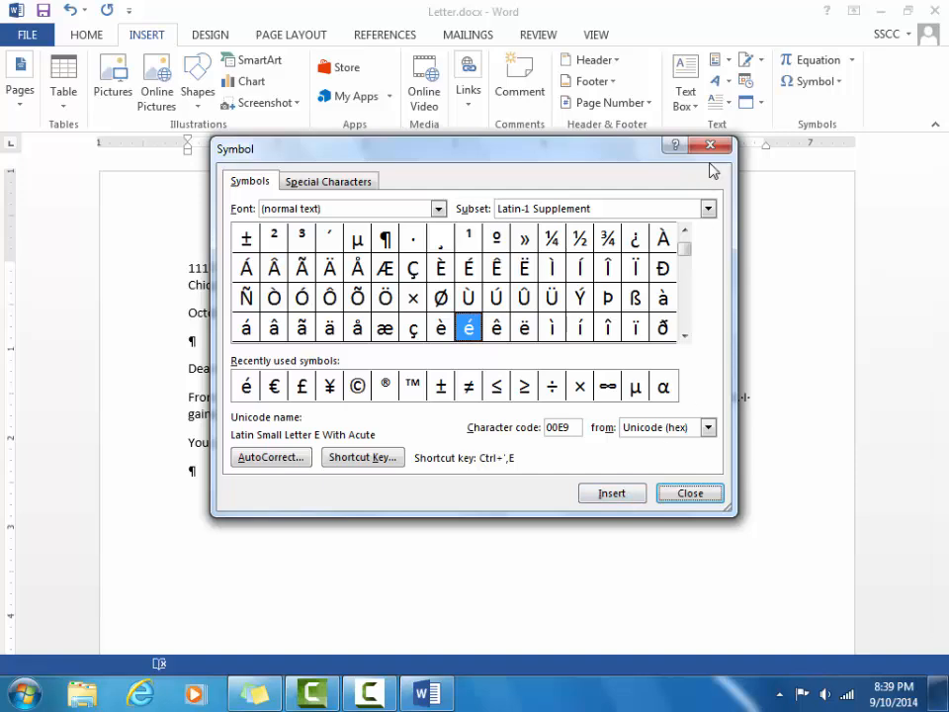
Type 'sum', add a second é from the Symbol gallery, and end the sentence with a period.
click(695, 491)
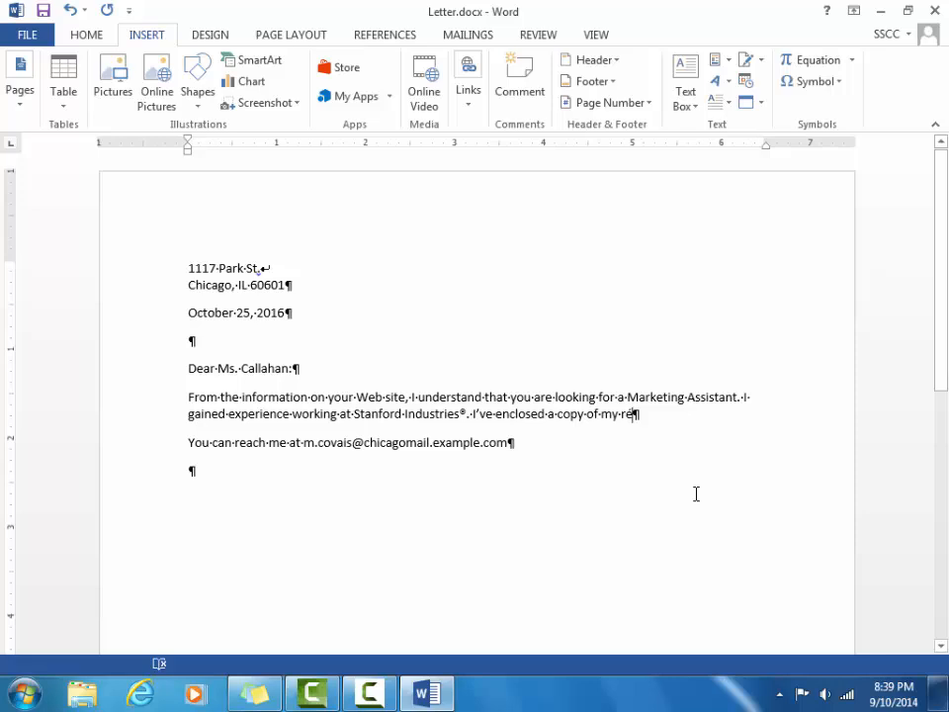
text(sum)
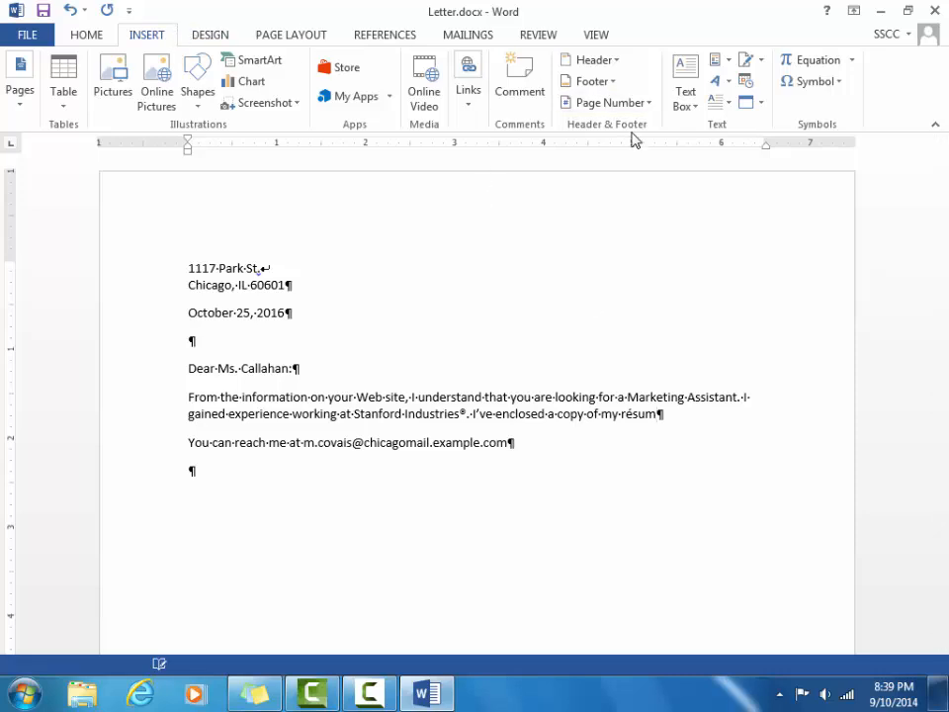
click(833, 82)
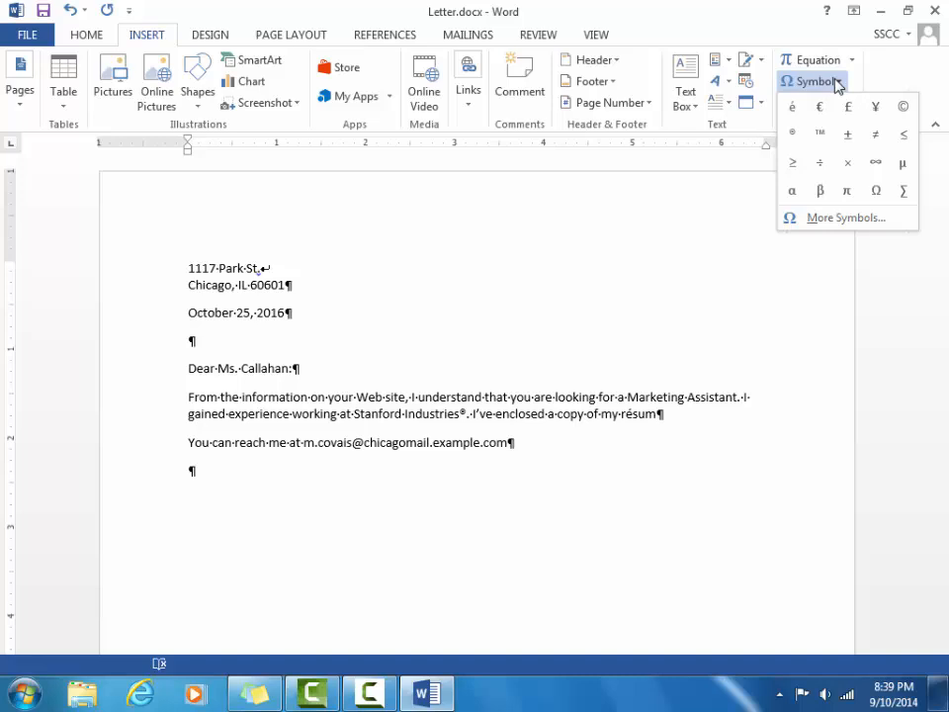
click(794, 109)
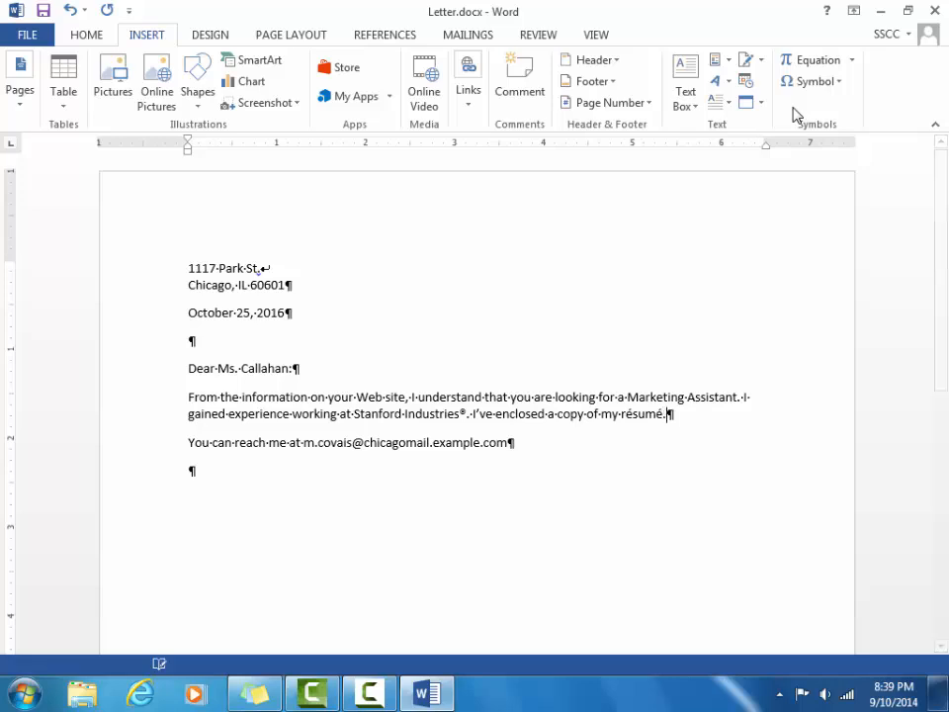
text(.)
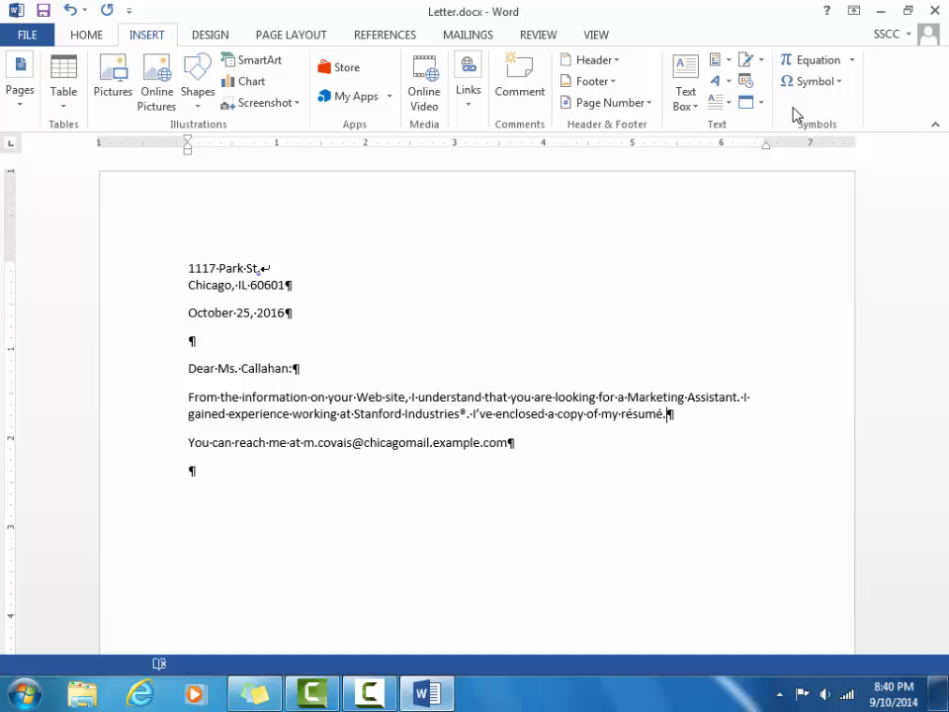
Type the writer's name in the empty last paragraph, then save and close Letter.docx.
click(193, 469)
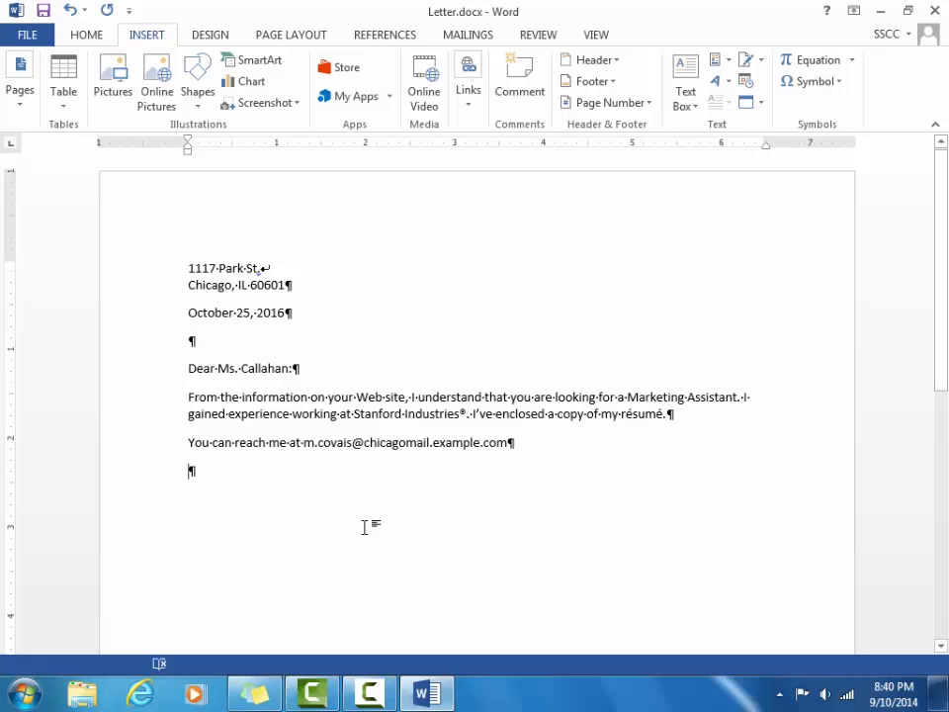
text(Le)
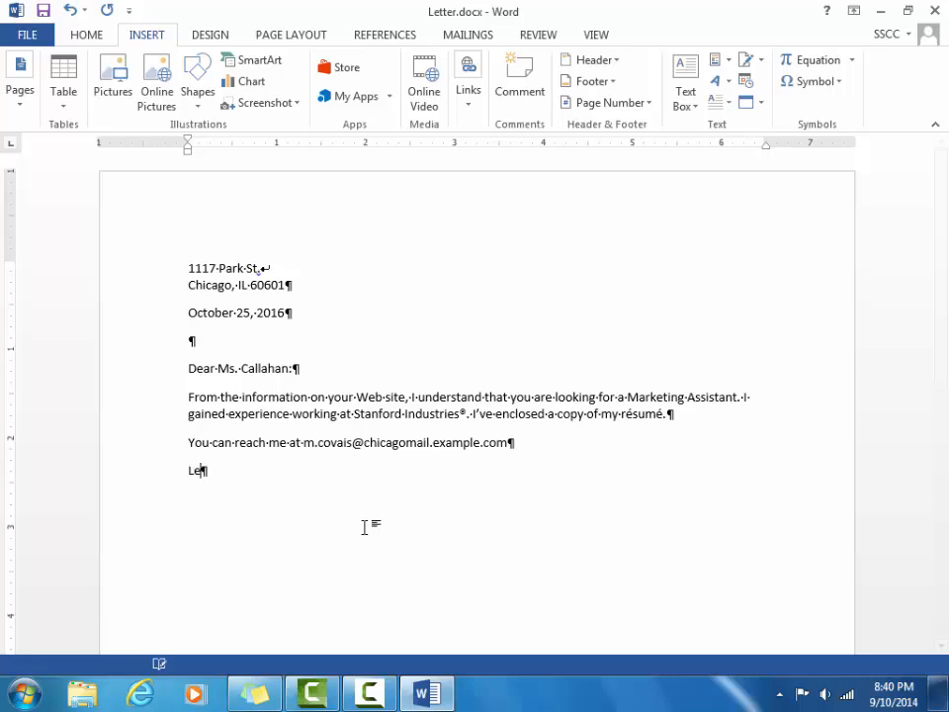
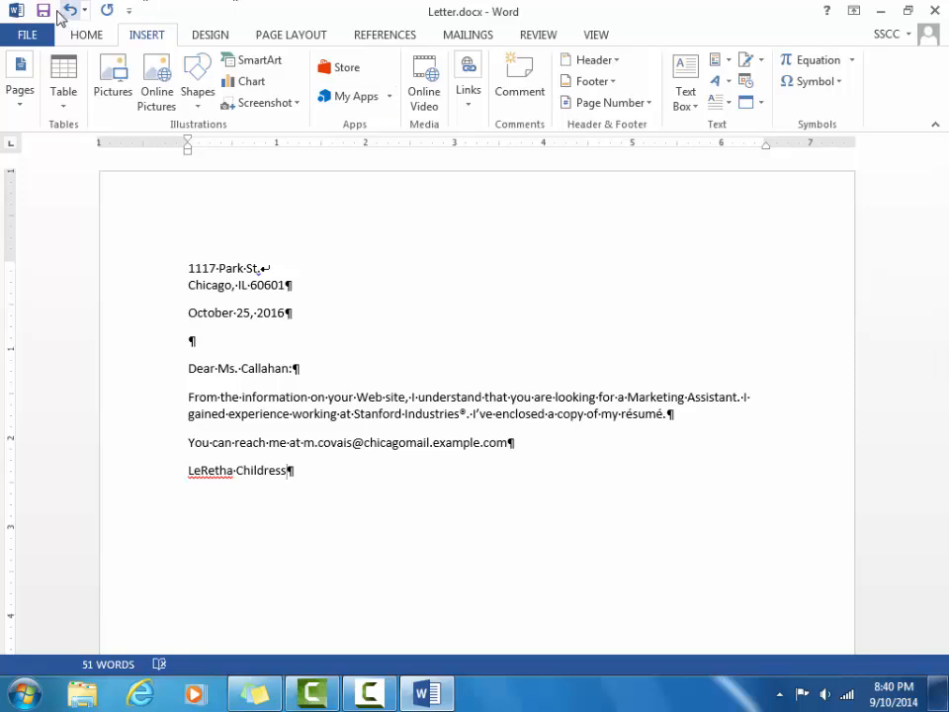
click(44, 11)
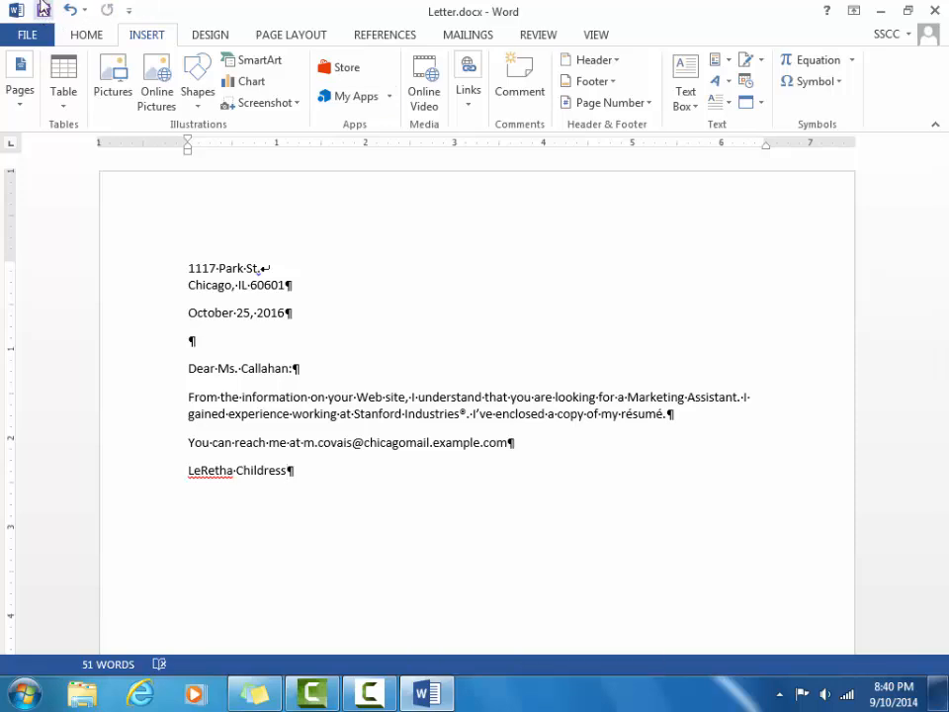
click(28, 34)
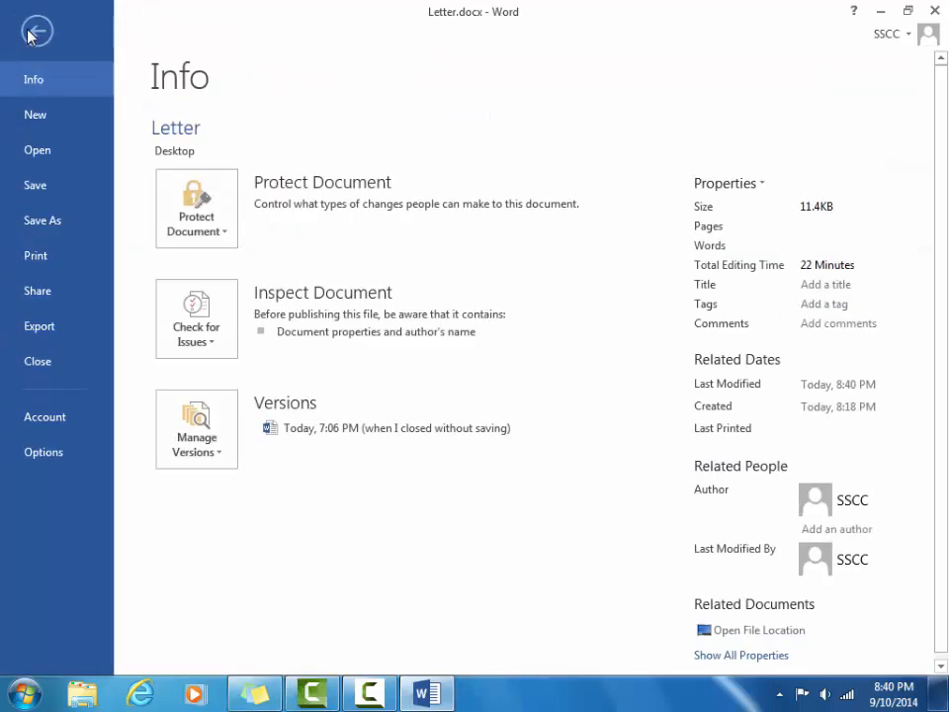
click(38, 362)
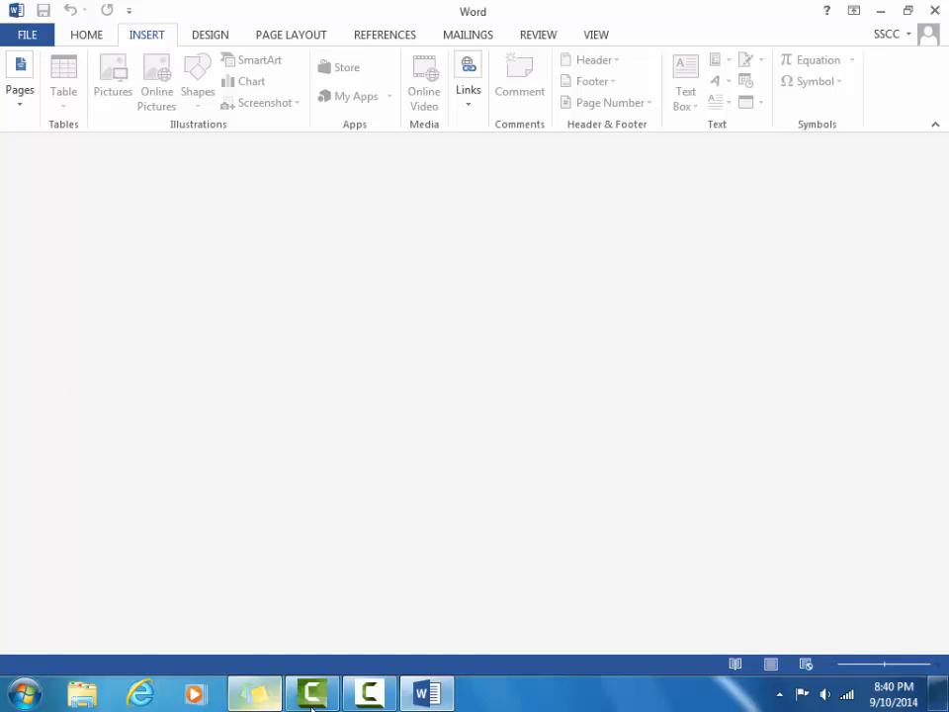
Show the Recent Documents list on the FILE > Open page.
click(381, 700)
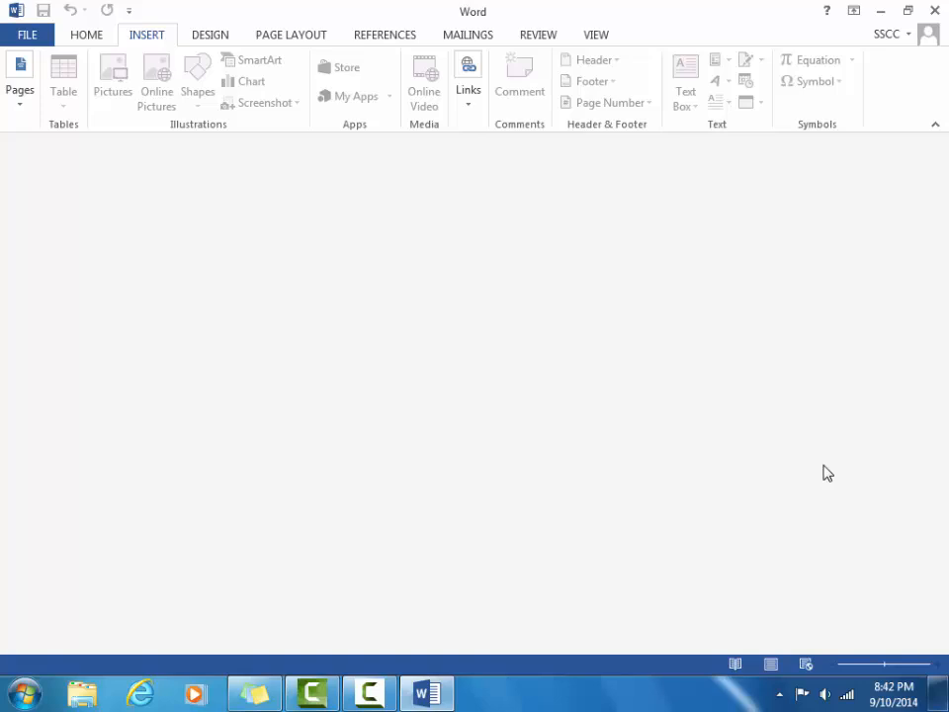
click(47, 35)
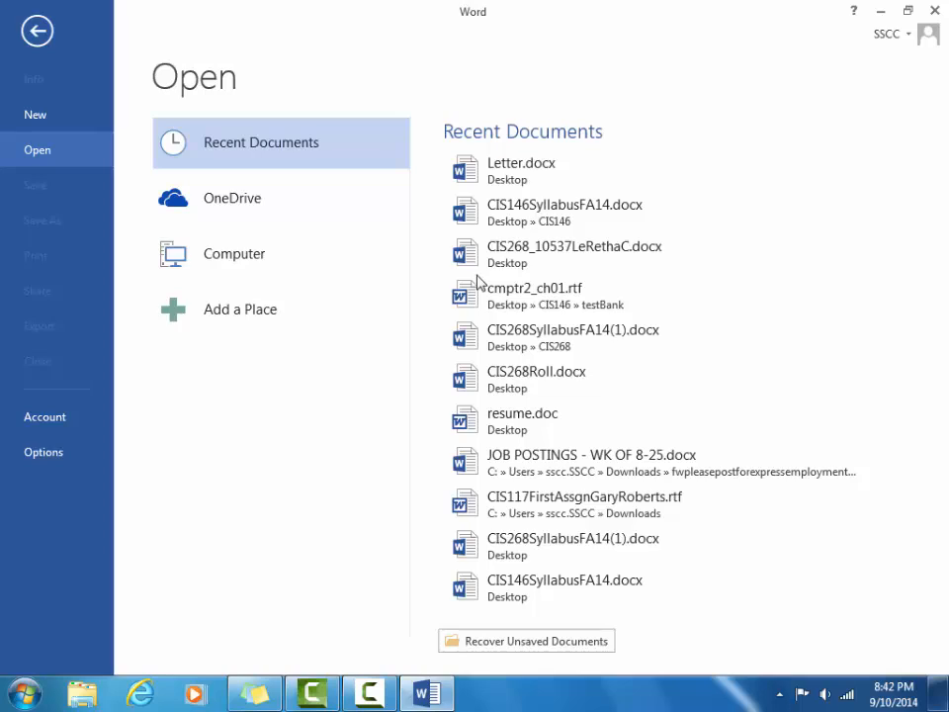
Browse to Desktop > CMPTR2 Ch10 DataFiles > Chapter 10 > Chapter and open Resume.docx.
click(262, 254)
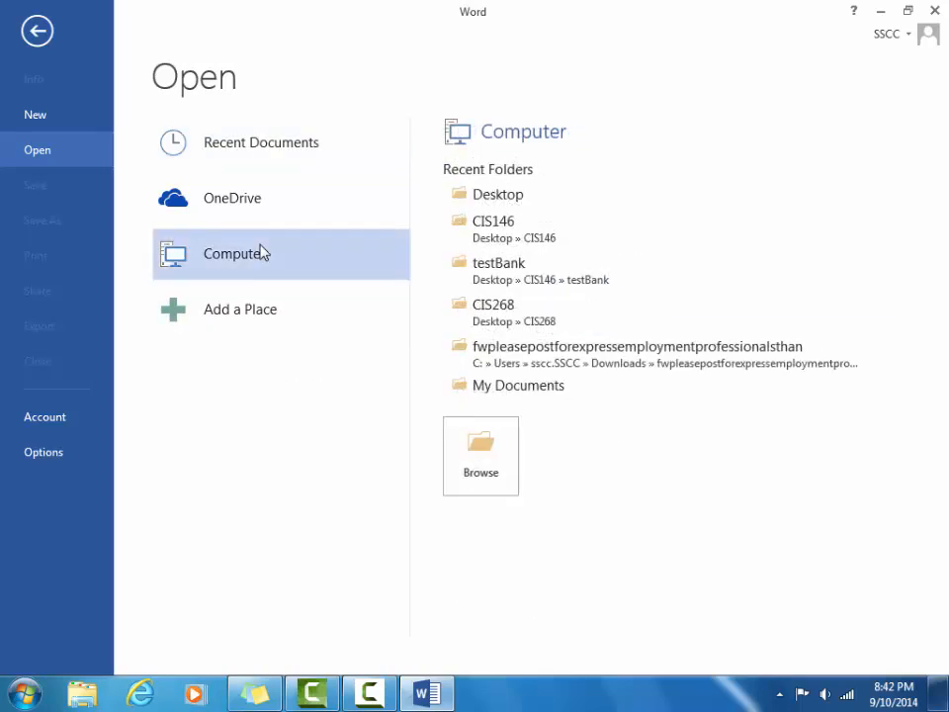
click(481, 450)
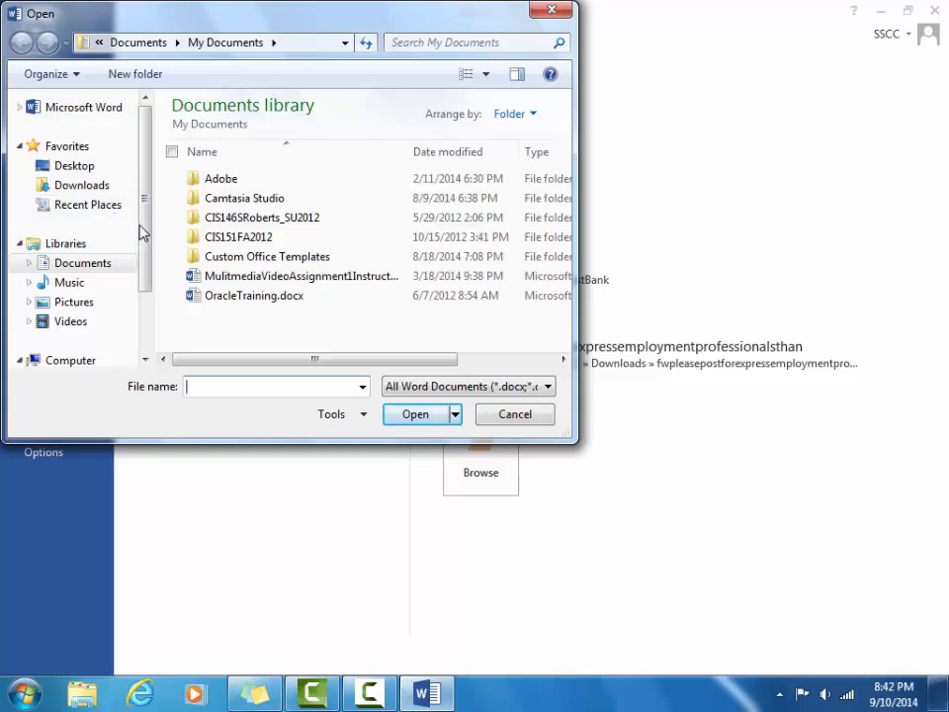
click(117, 168)
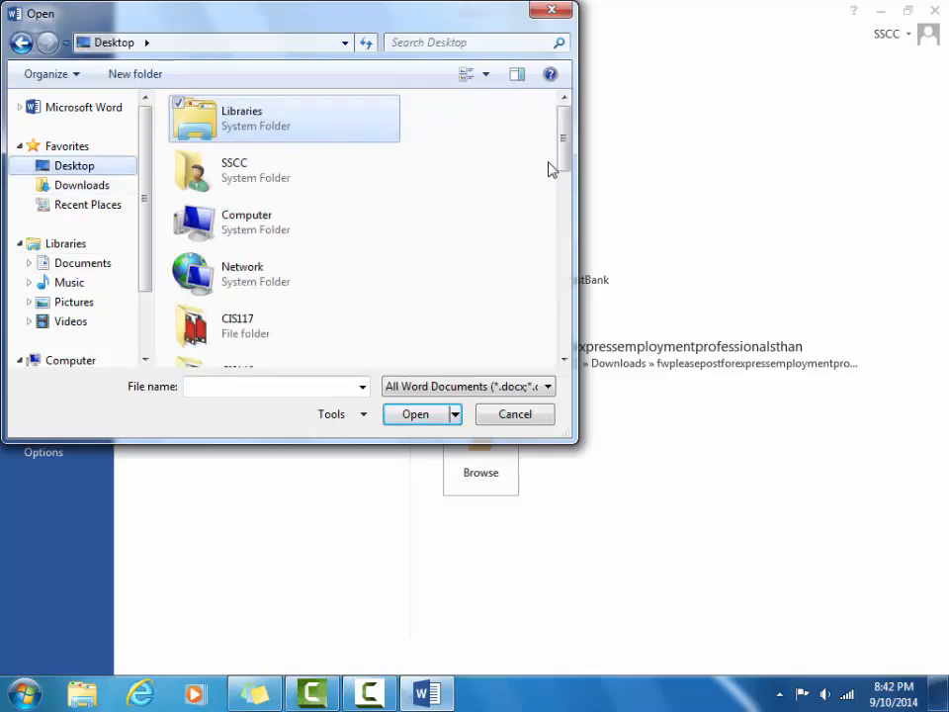
drag(565, 158, 566, 223)
double_click(343, 318)
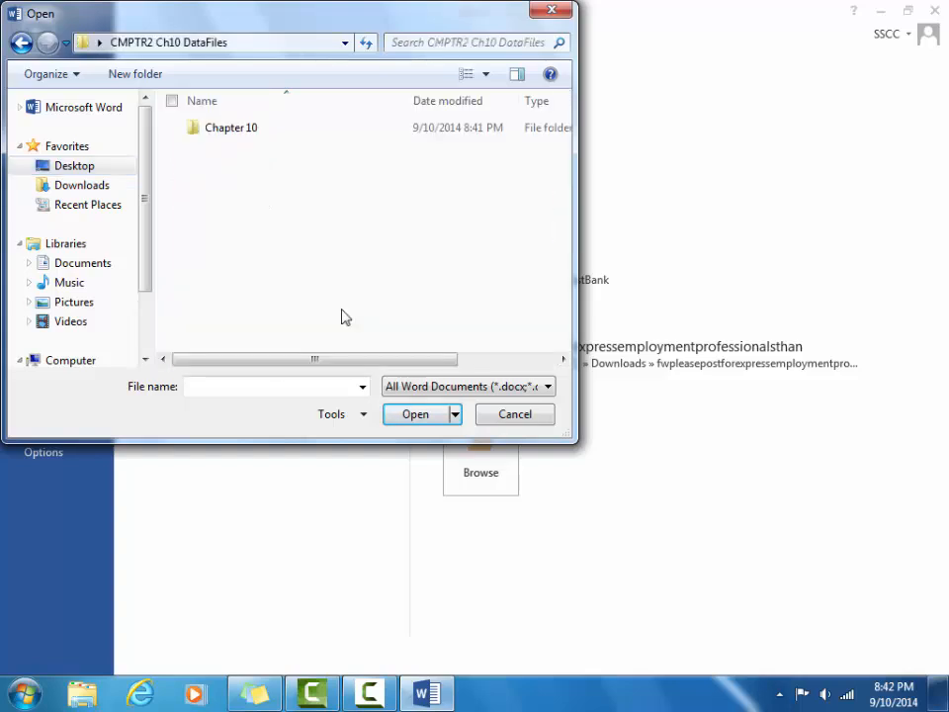
double_click(281, 134)
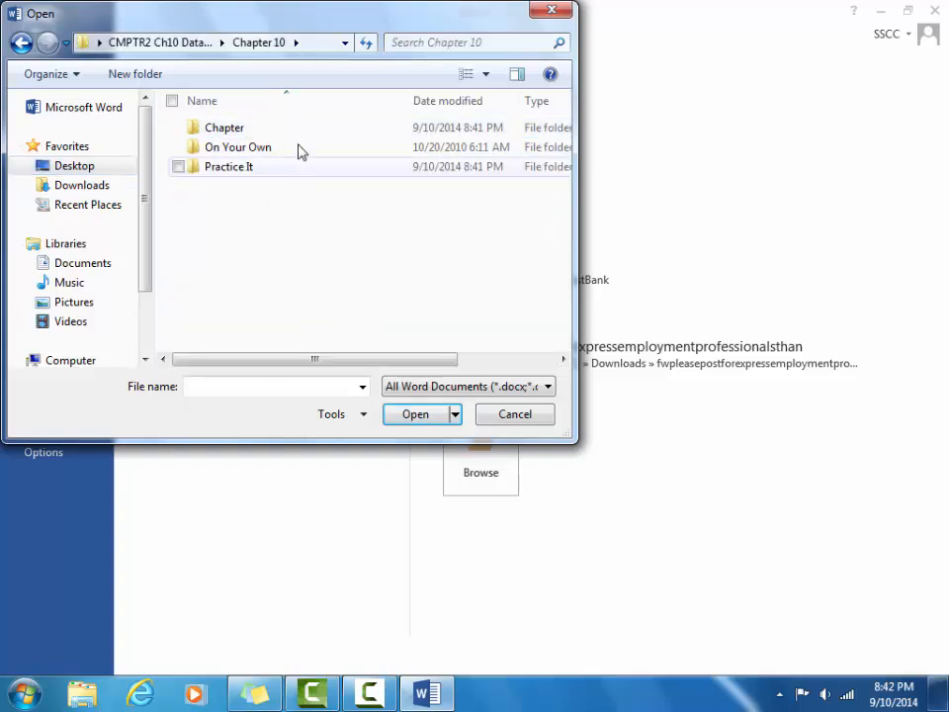
double_click(296, 131)
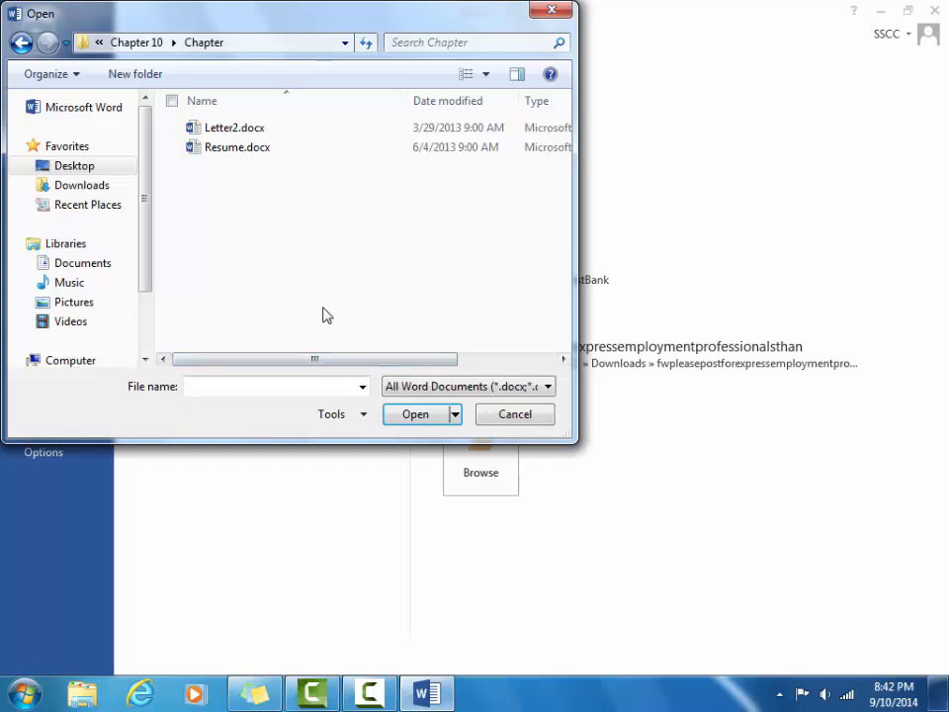
click(282, 153)
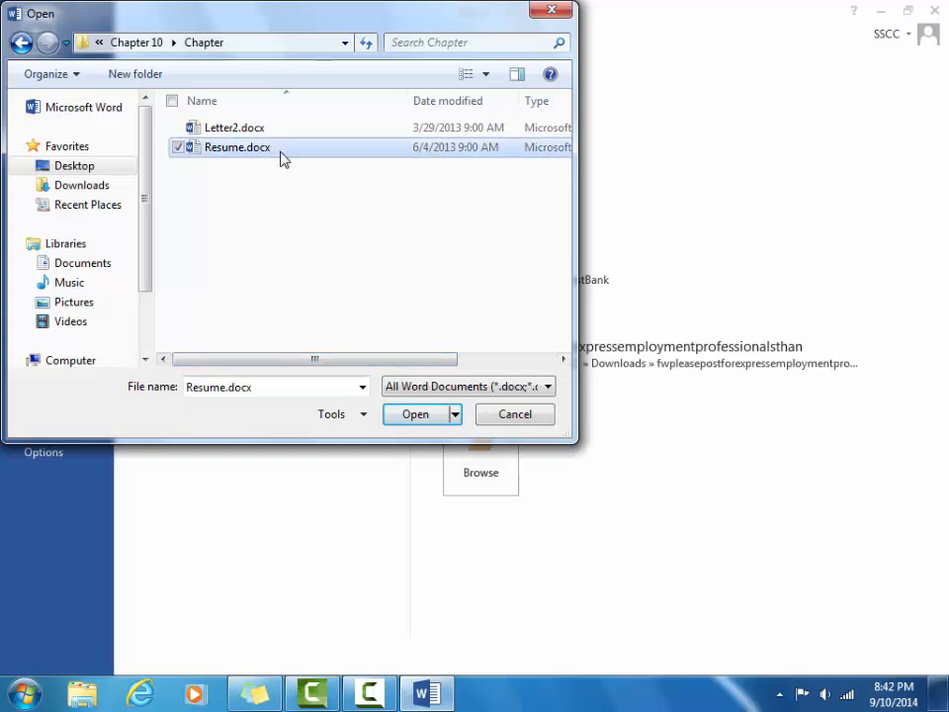
click(413, 414)
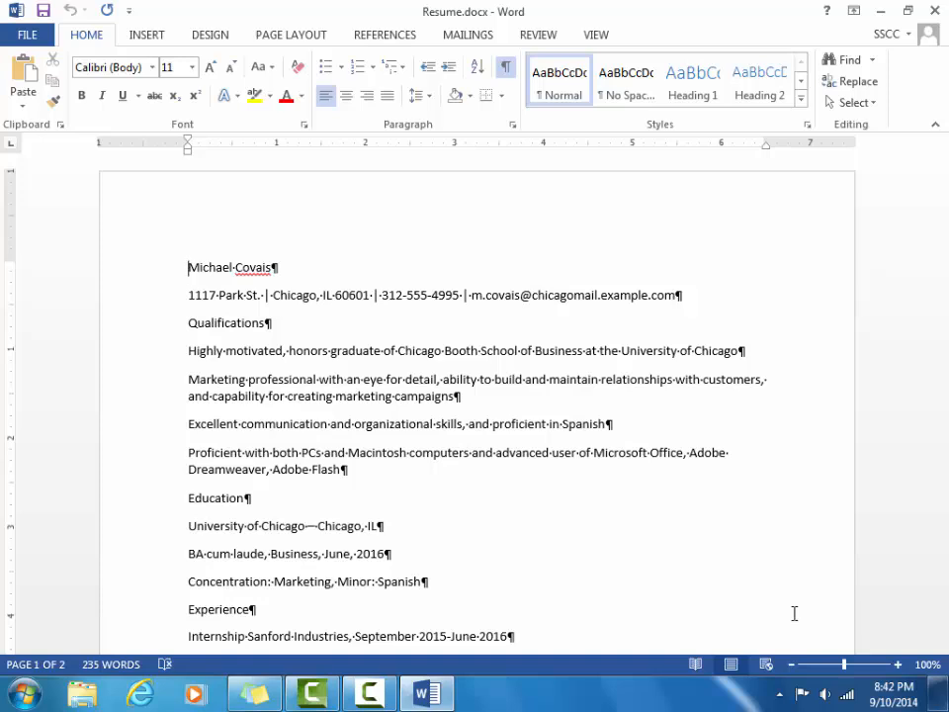
Use Save As to store the résumé on the Desktop under the file name ResumeFinal.
click(29, 36)
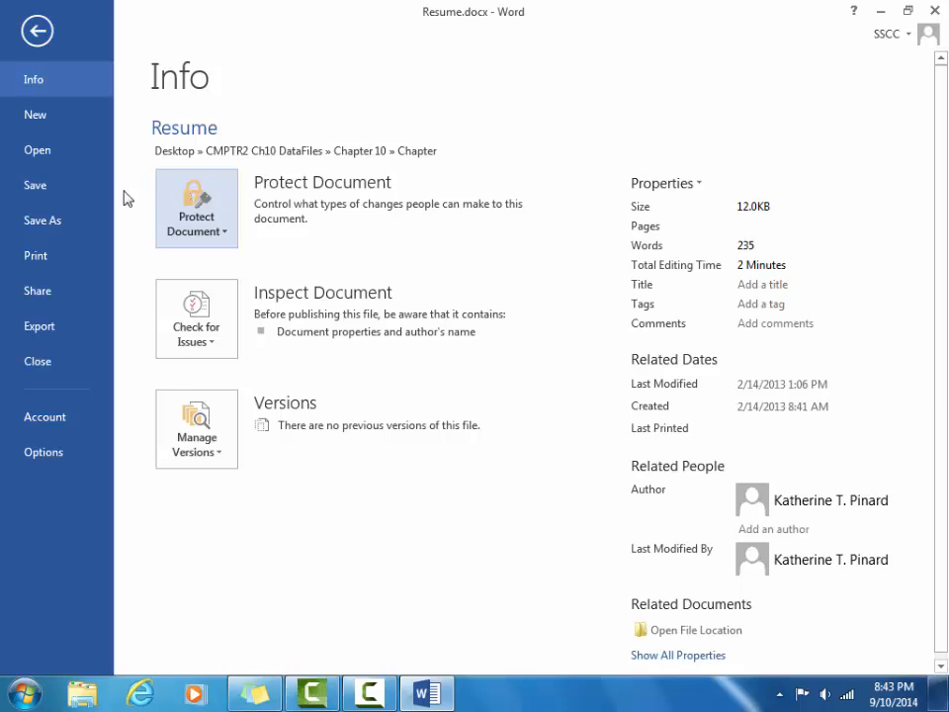
click(42, 220)
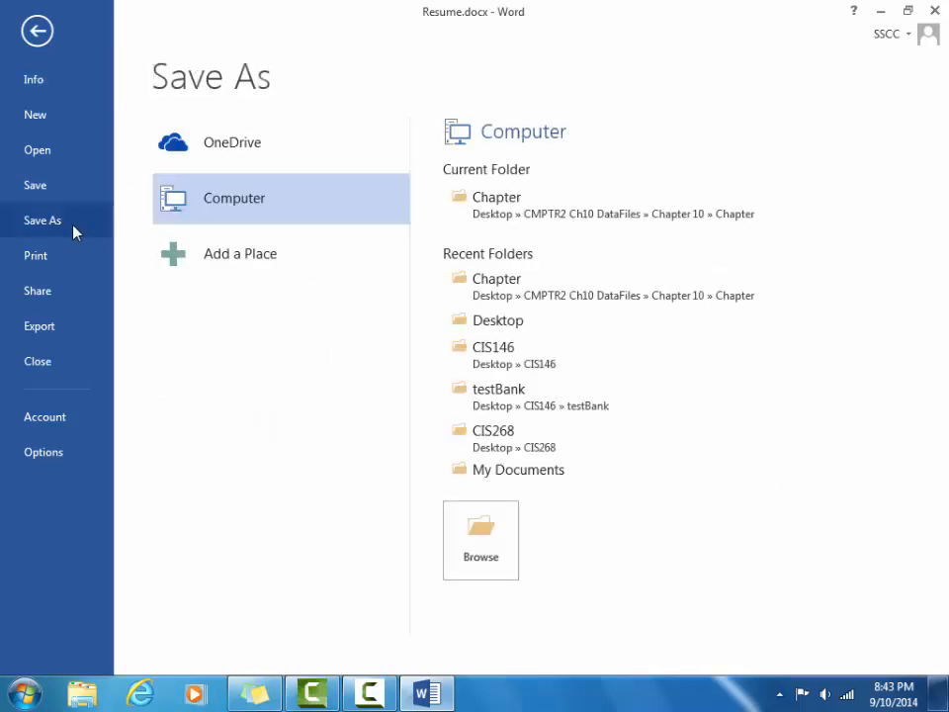
click(489, 549)
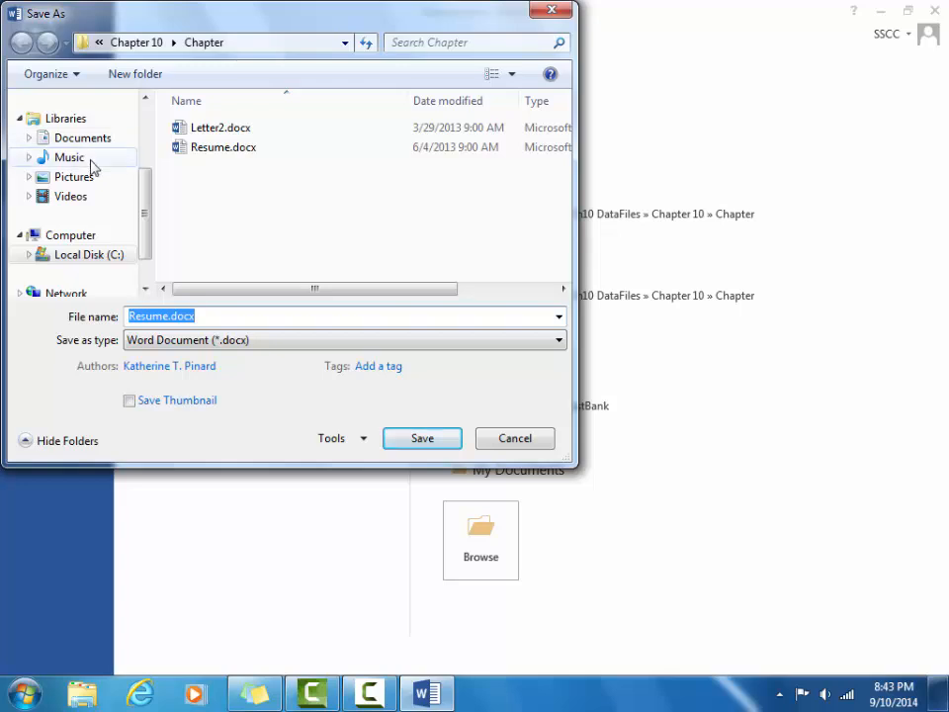
drag(148, 212, 148, 187)
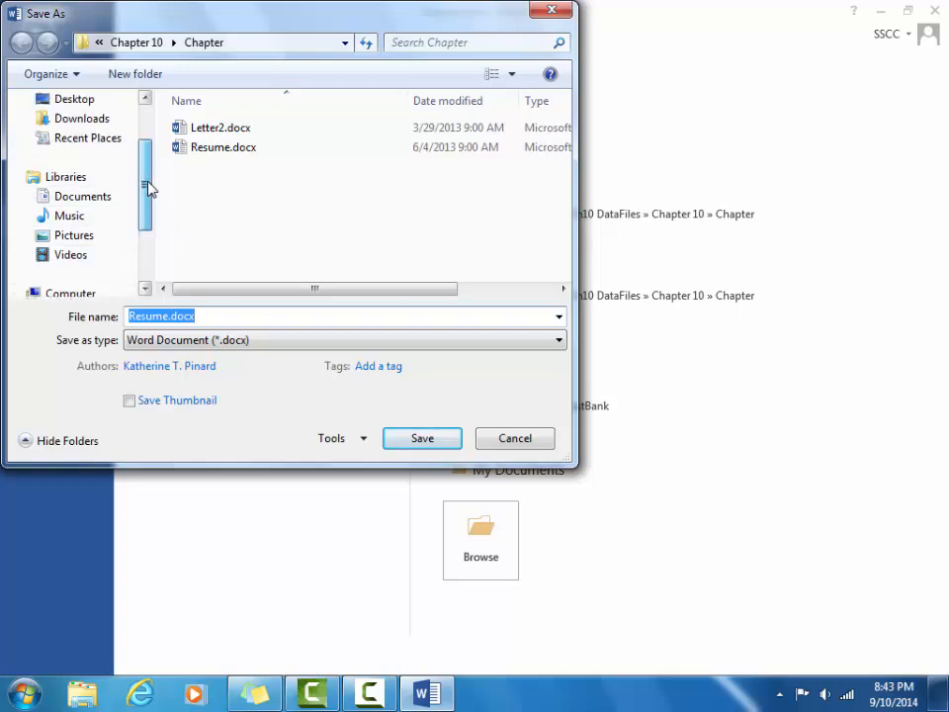
click(110, 102)
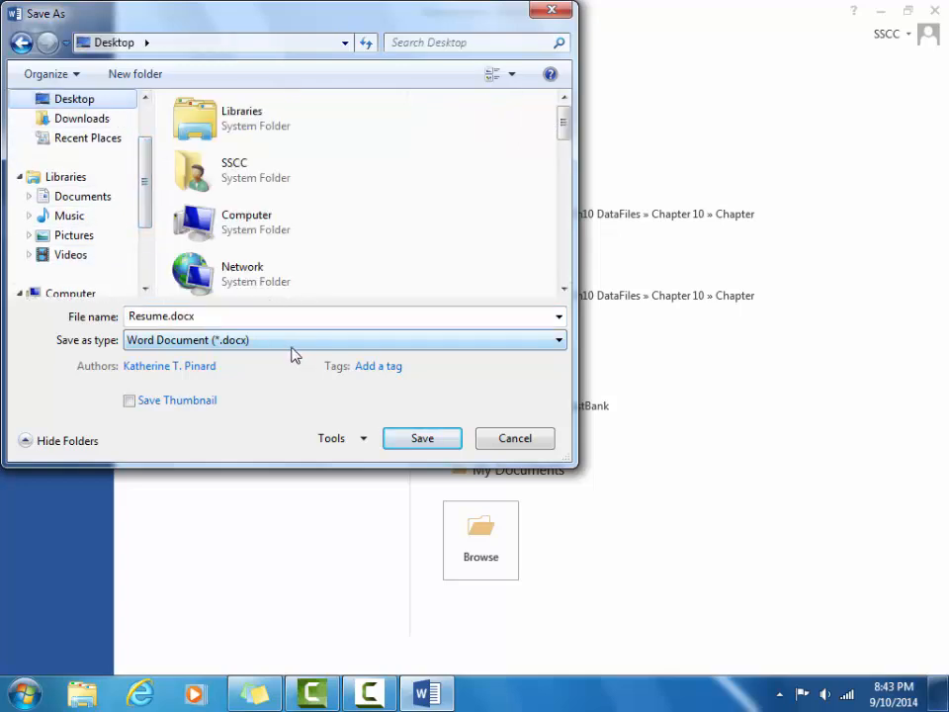
click(251, 319)
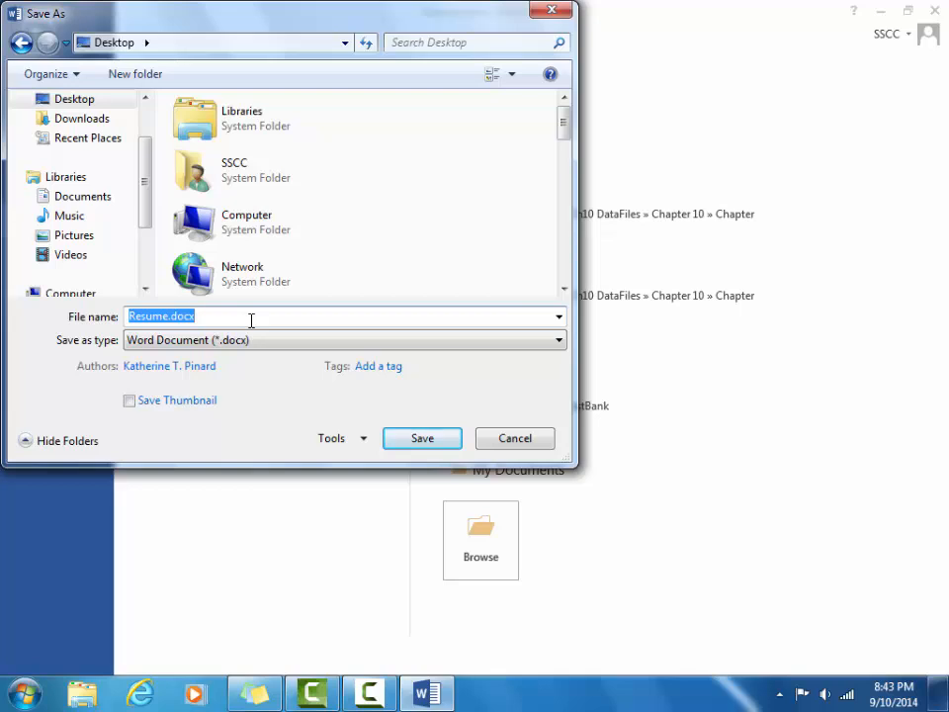
text(Resume)
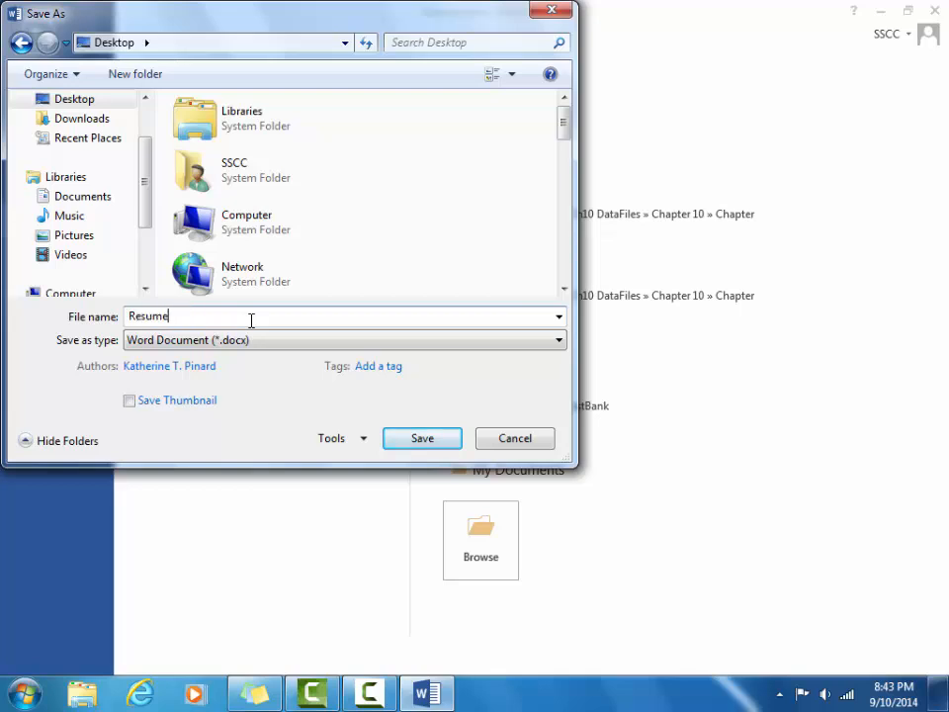
text(Final)
click(417, 440)
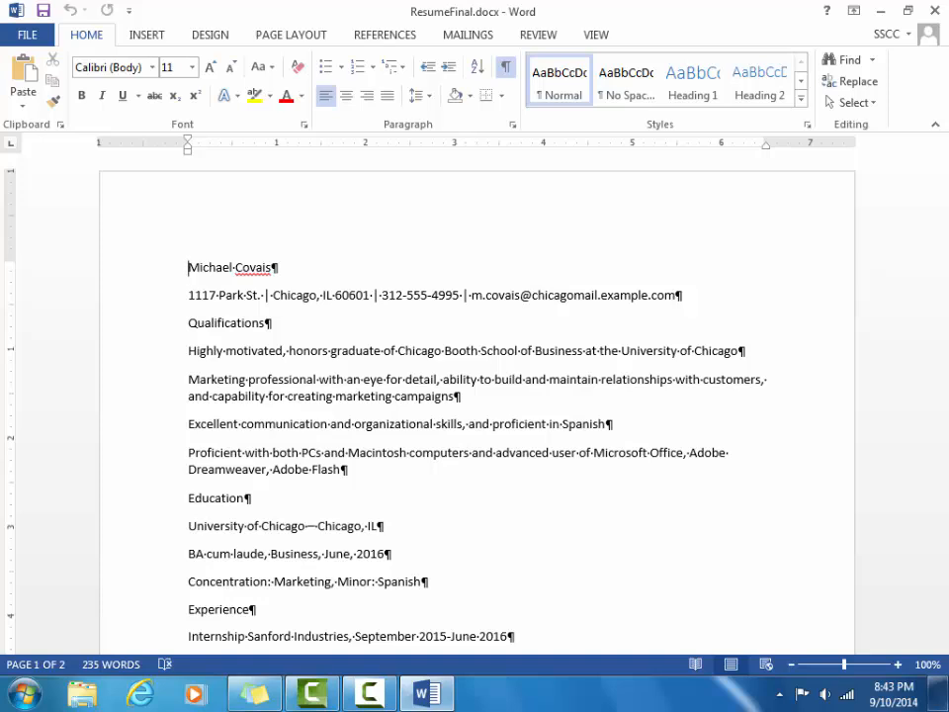
Browse to Desktop > CMPTR2 Ch10 DataFiles > Chapter 10 > Chapter and open Letter2.docx.
click(40, 35)
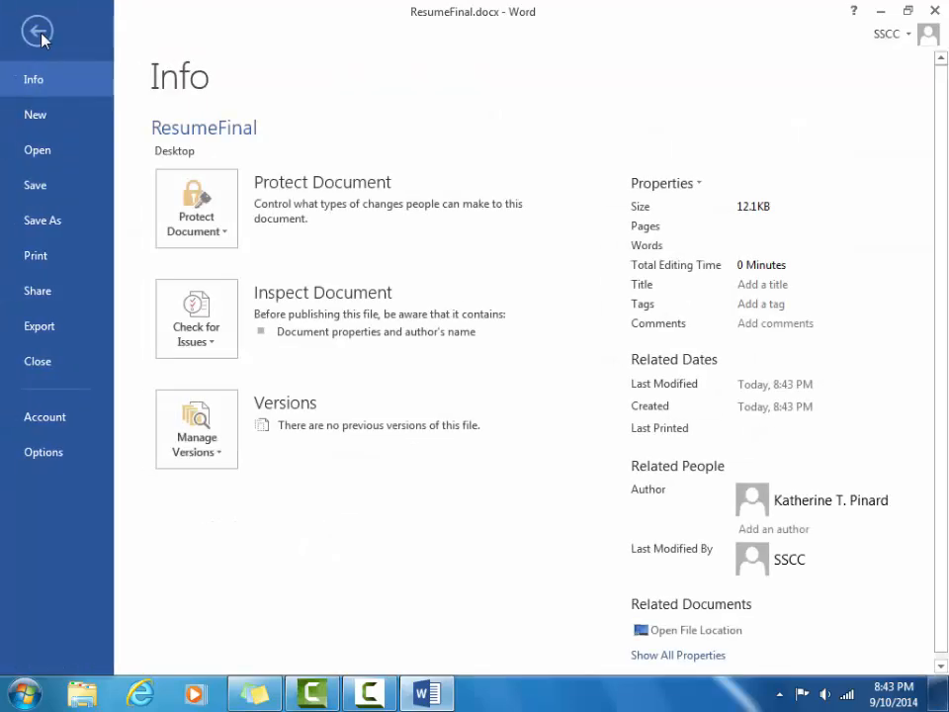
click(60, 156)
click(311, 258)
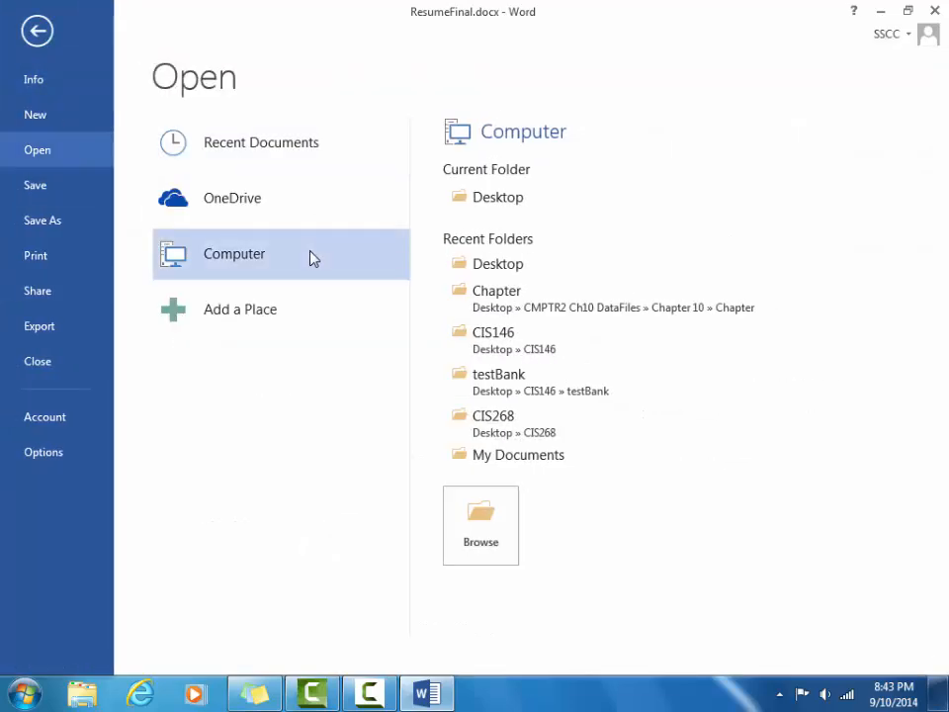
click(499, 521)
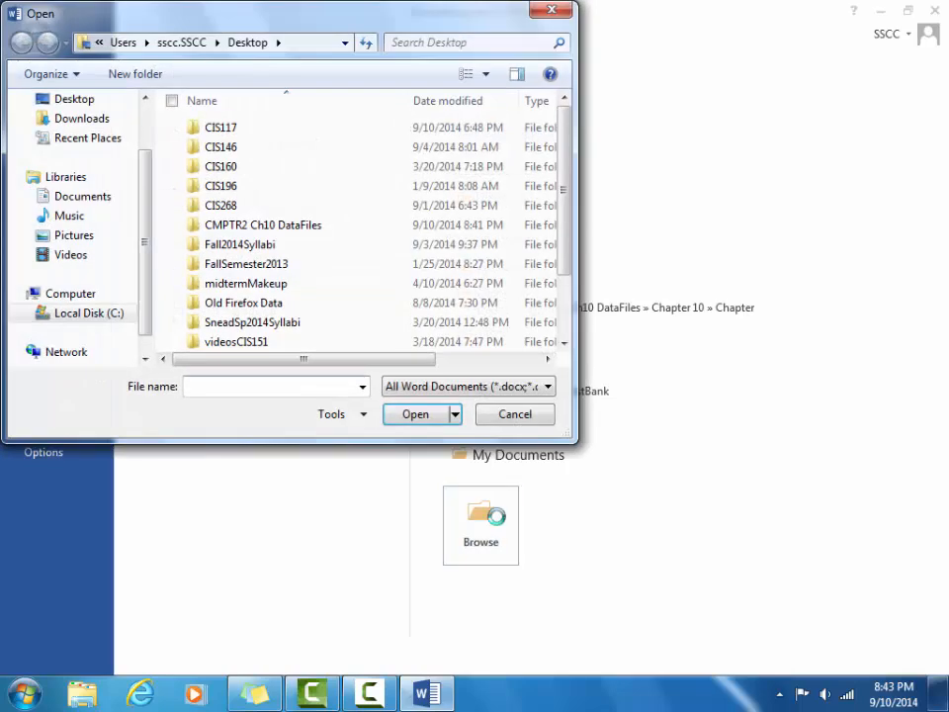
click(104, 105)
drag(557, 155, 571, 249)
double_click(357, 197)
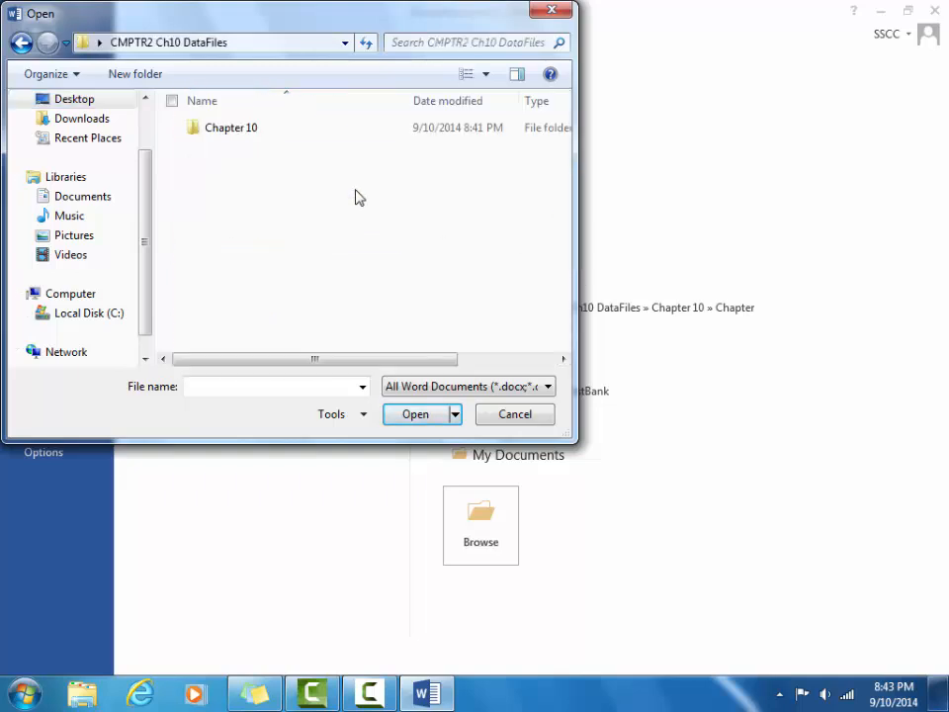
double_click(281, 129)
double_click(281, 129)
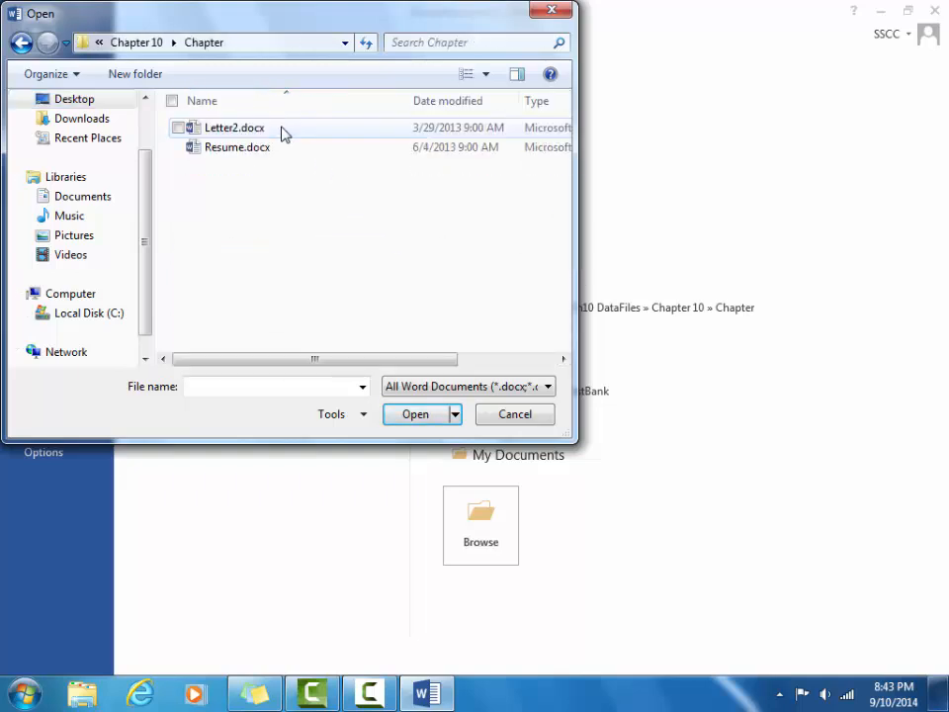
click(284, 133)
click(418, 418)
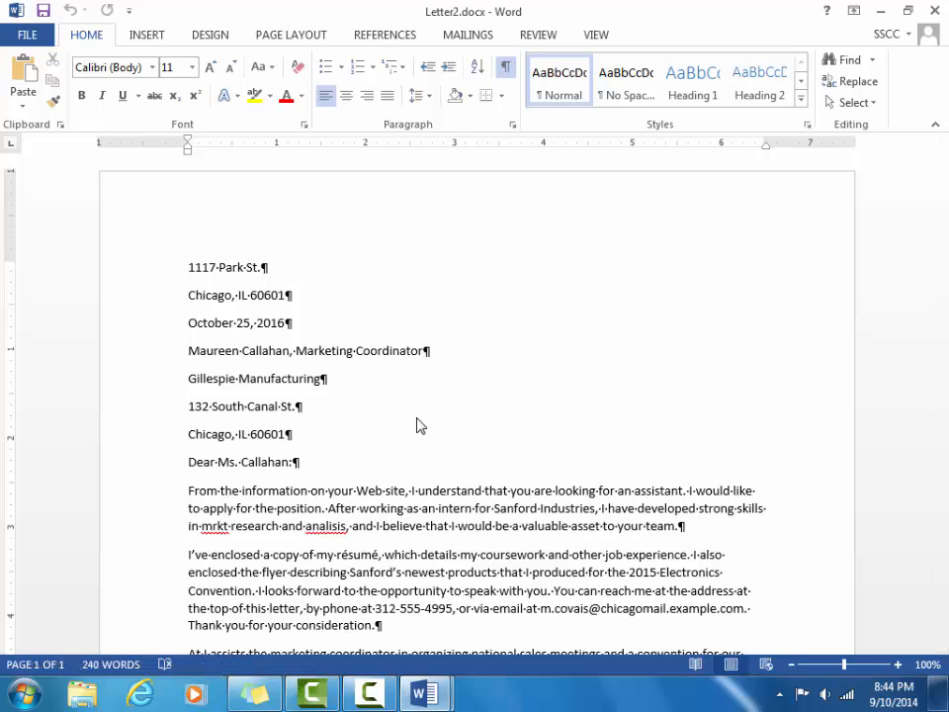
Use Save As to store Letter2 on the Desktop under the file name CoverLetter.
click(27, 35)
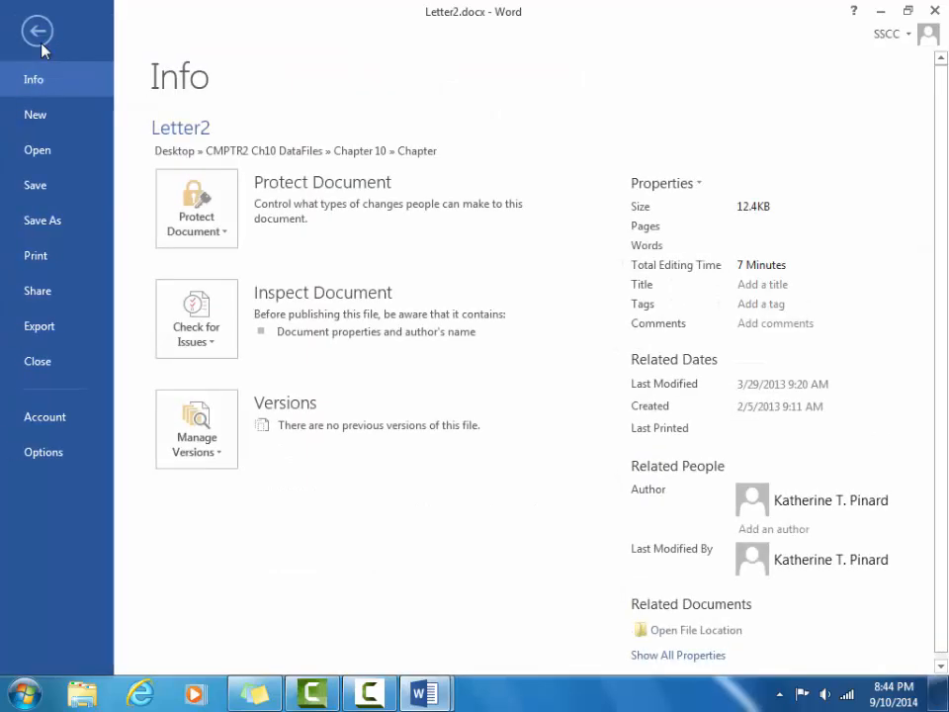
click(71, 233)
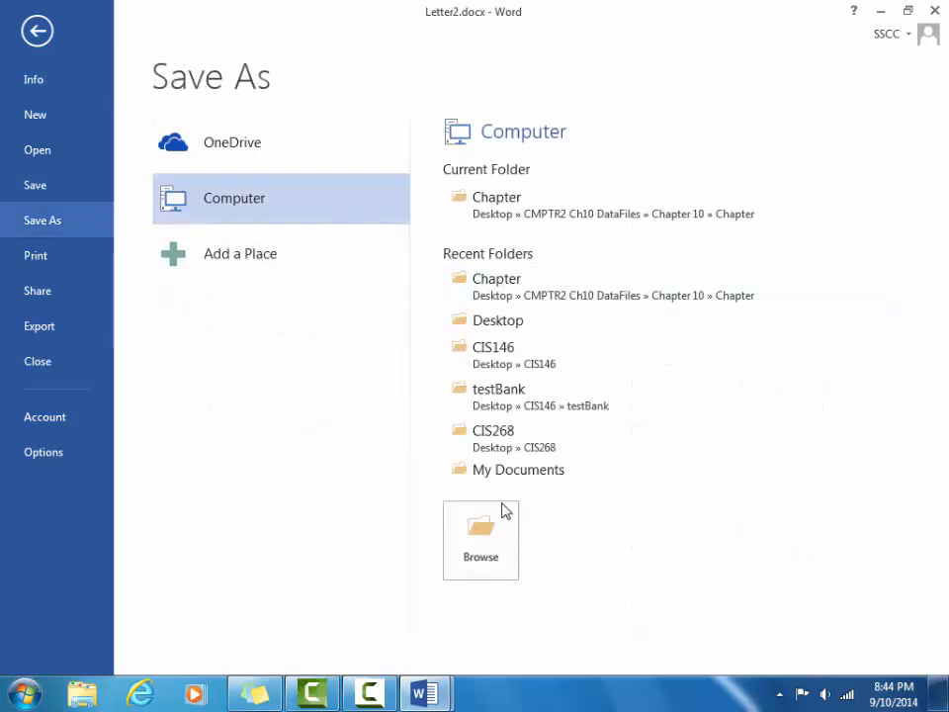
click(482, 551)
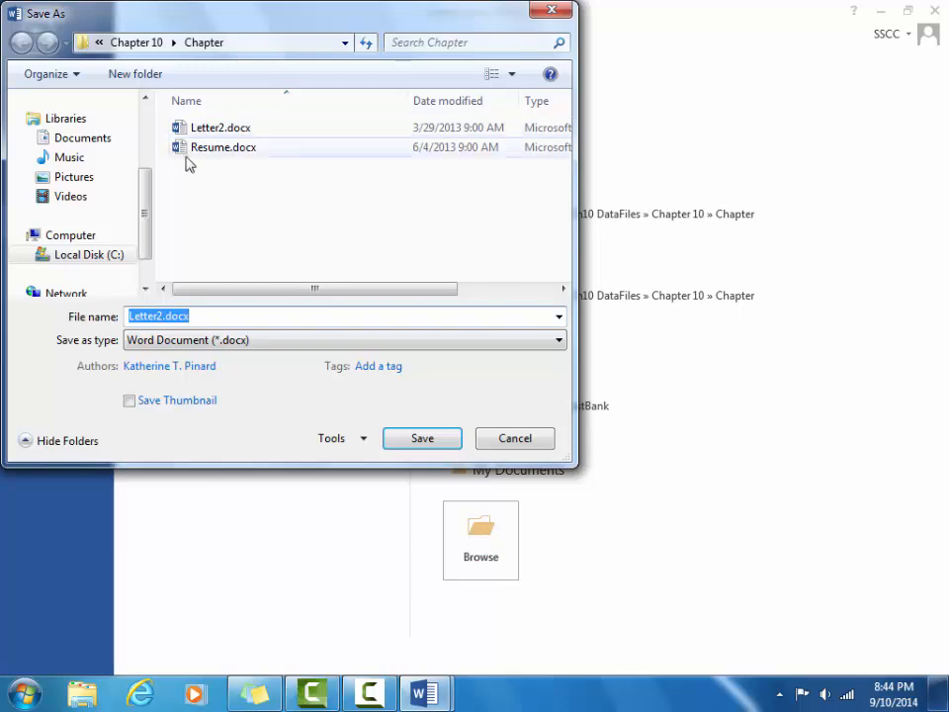
scroll(151, 197, up, 3)
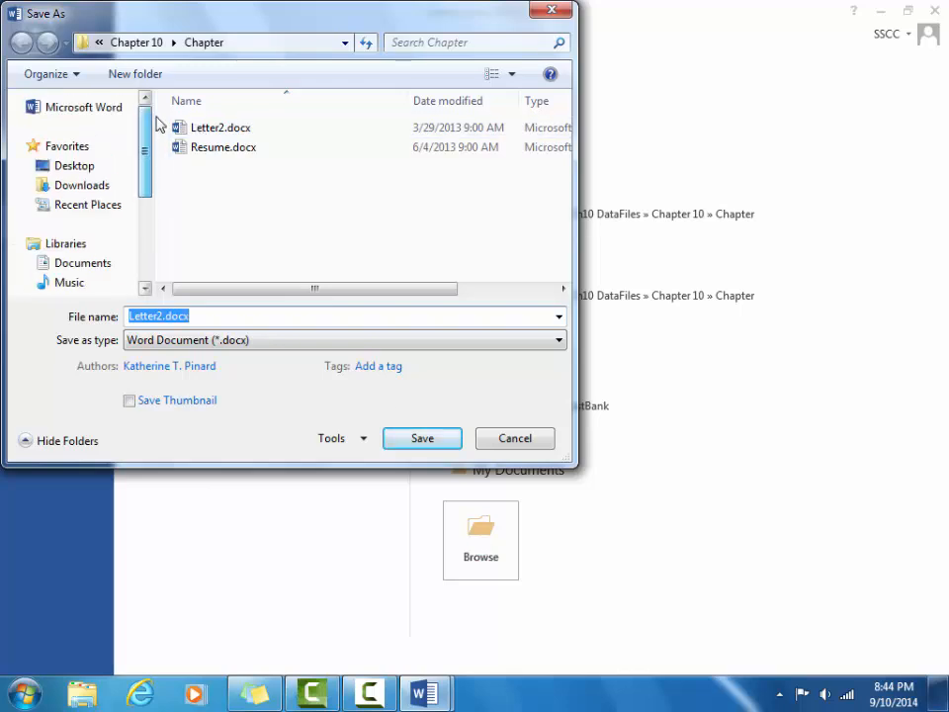
click(109, 166)
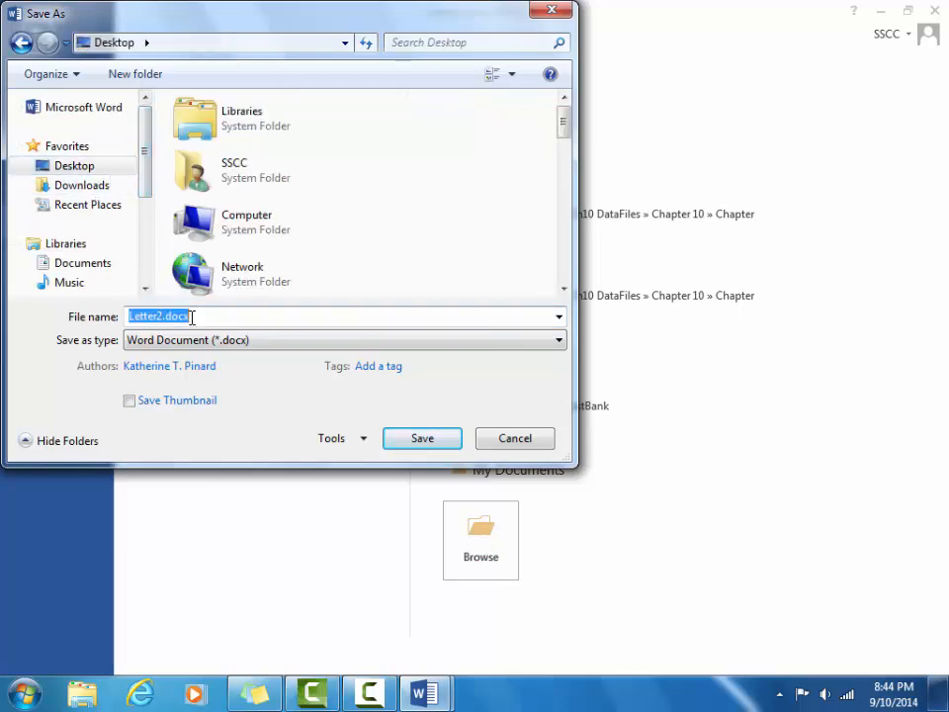
text(CoverLett)
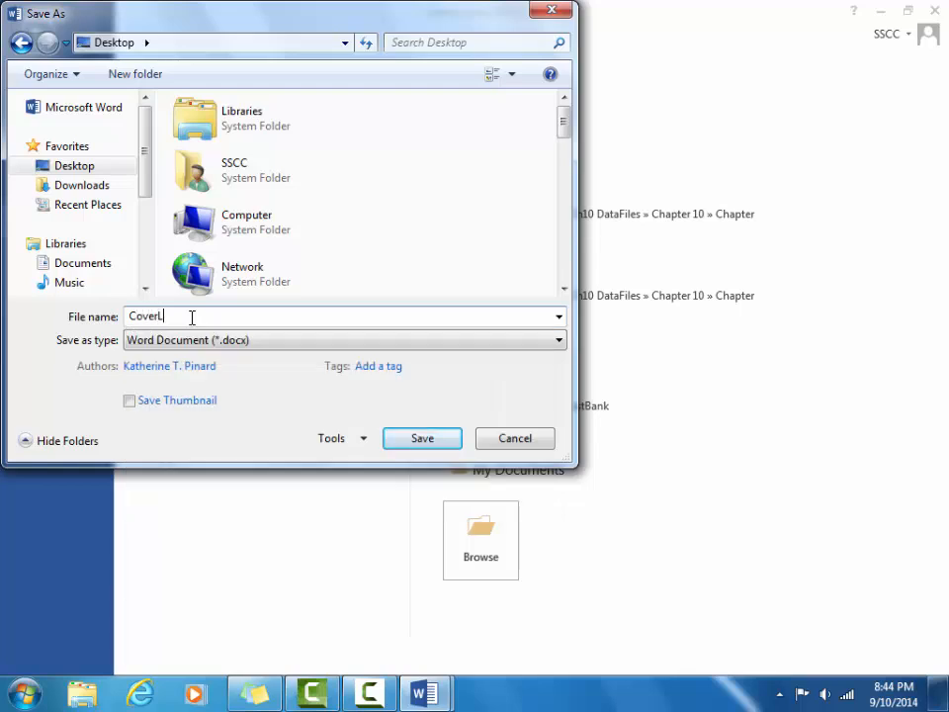
double_click(192, 316)
click(189, 317)
text(er)
key(Return)
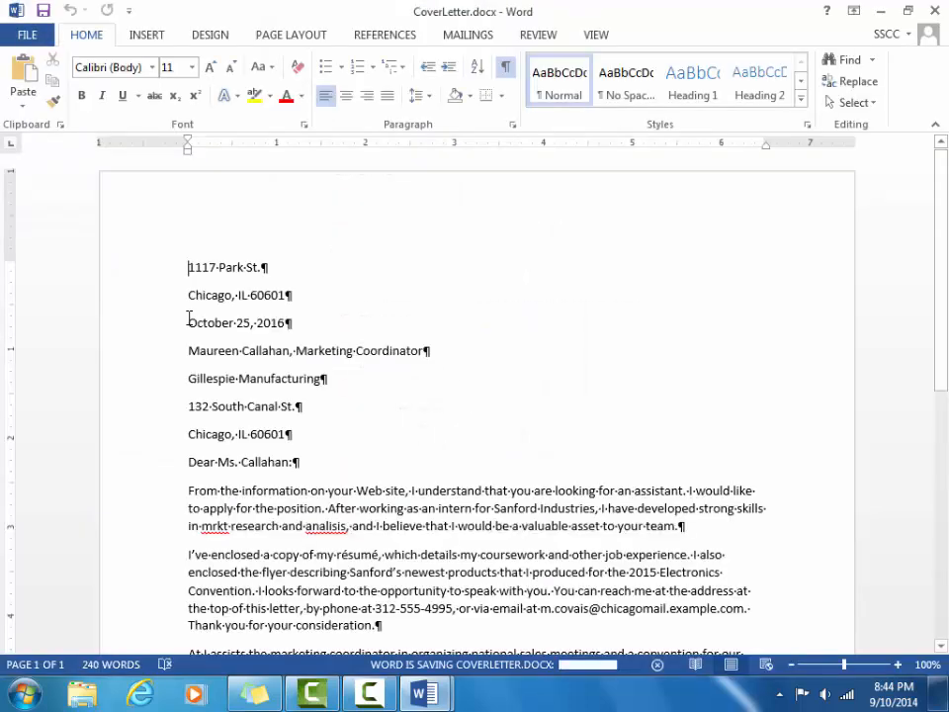
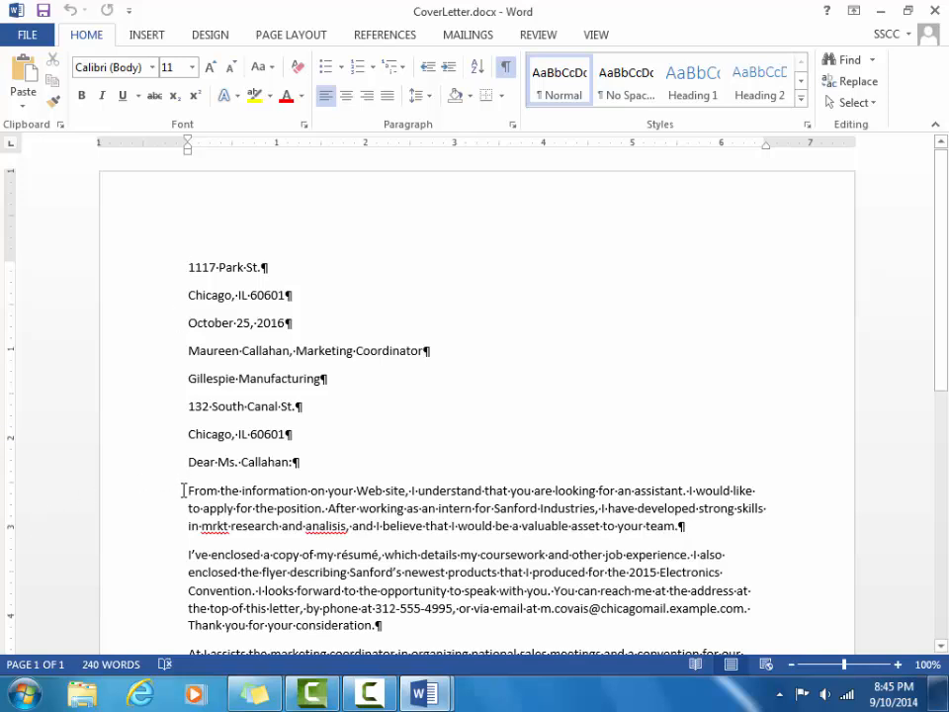
Replace 'From the information on your Web site, I understand' with the contact's name plus 'told me'.
drag(188, 491, 461, 489)
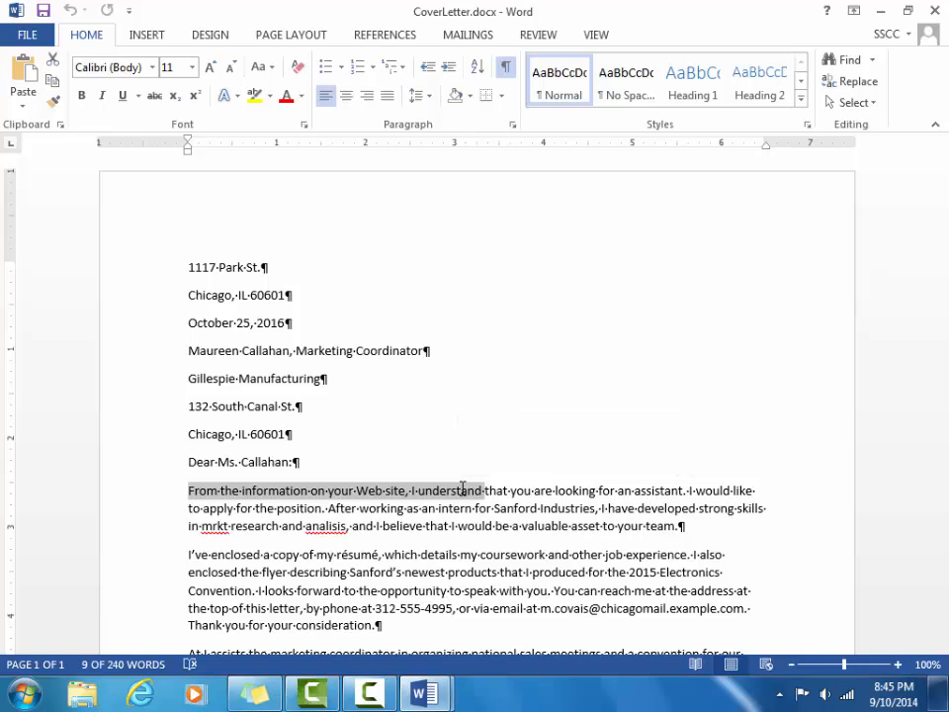
key(Delete)
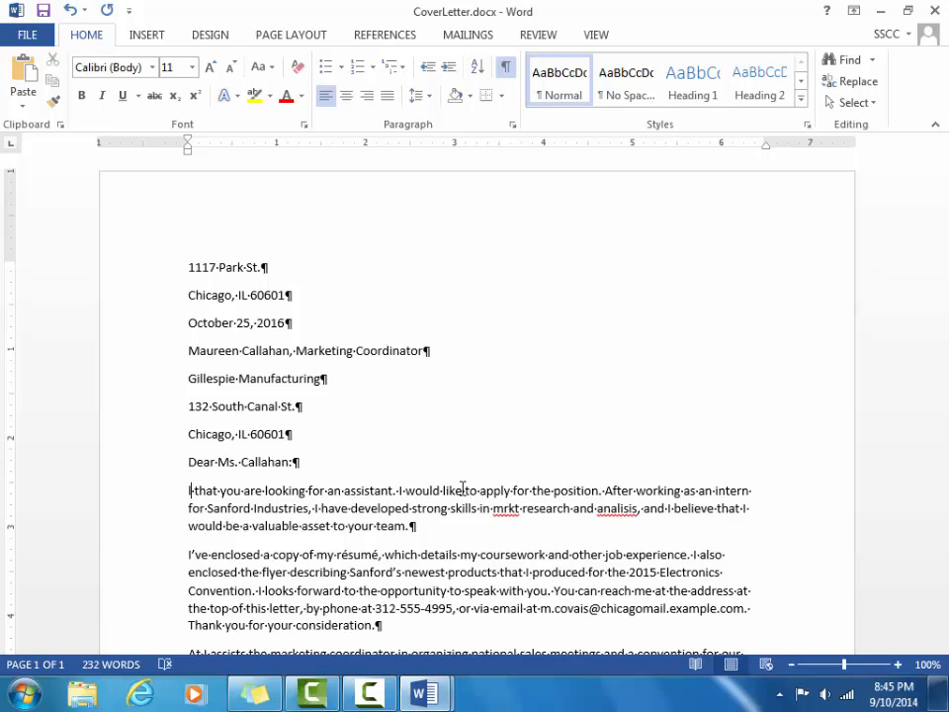
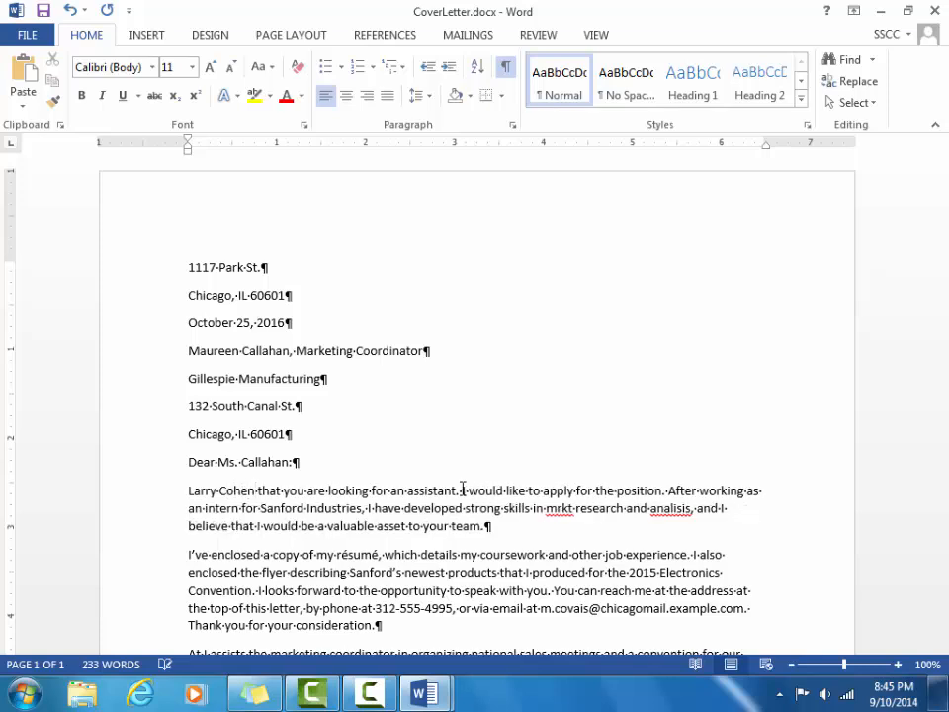
text( told me)
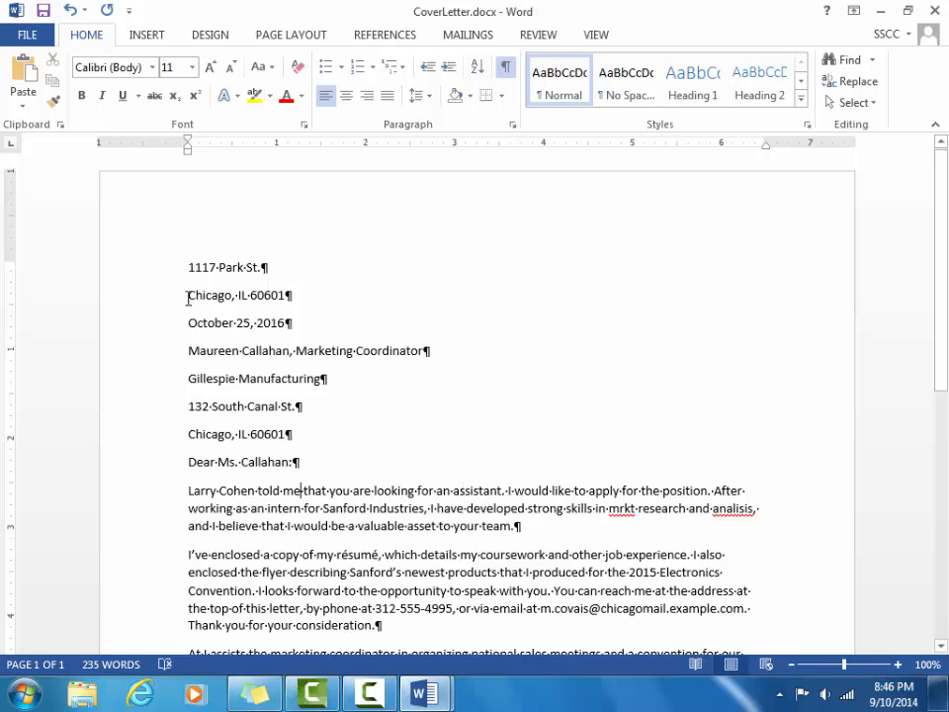
drag(187, 267, 297, 288)
key(ctrl+c)
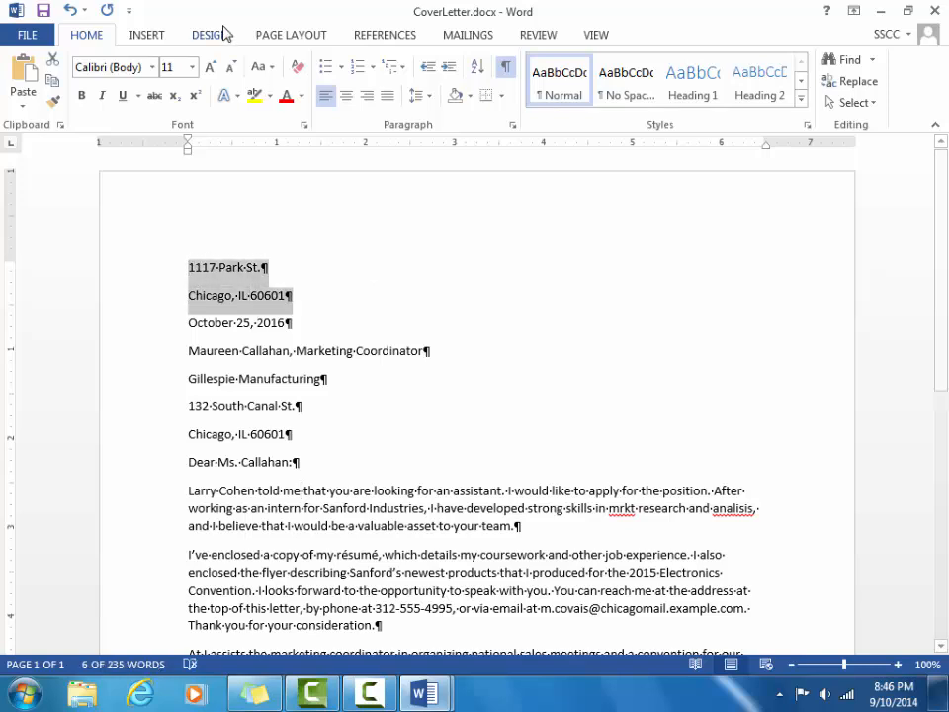
click(54, 63)
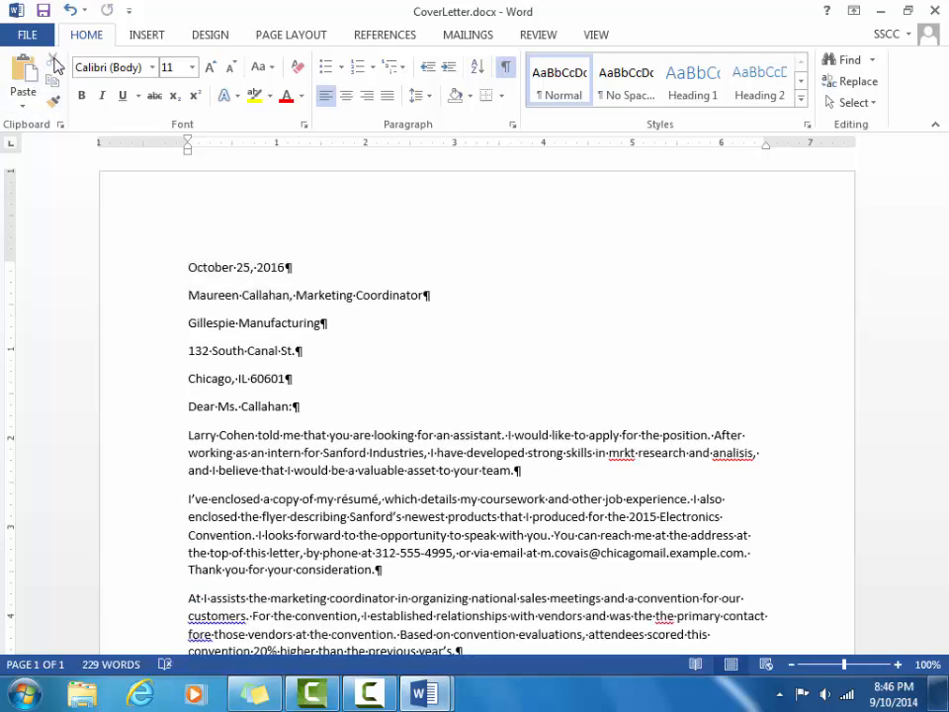
scroll(517, 356, down, 9)
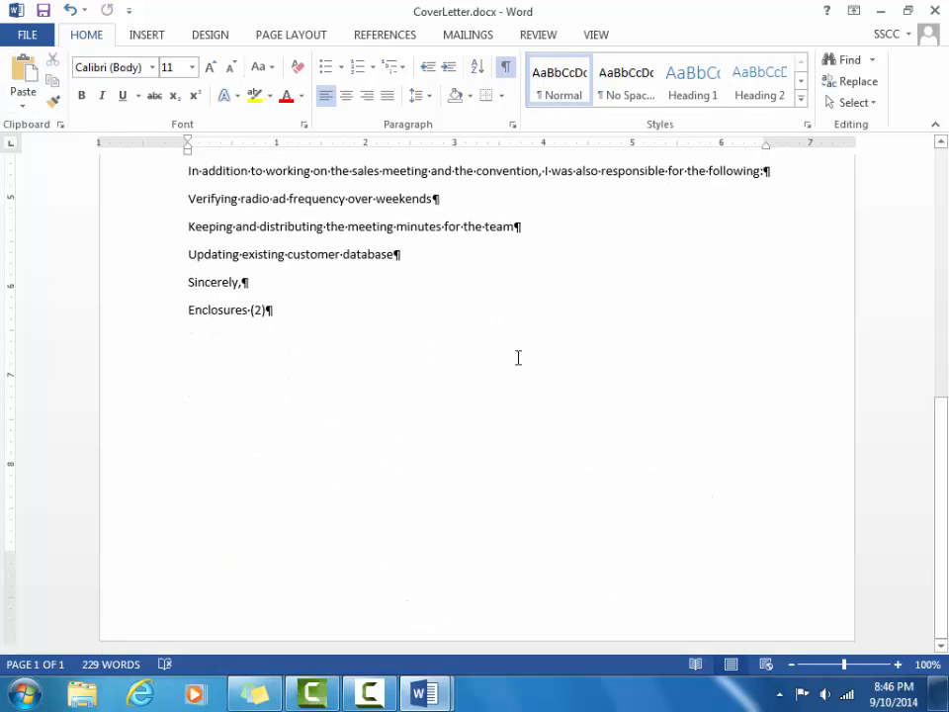
click(367, 332)
key(Return)
key(Return)
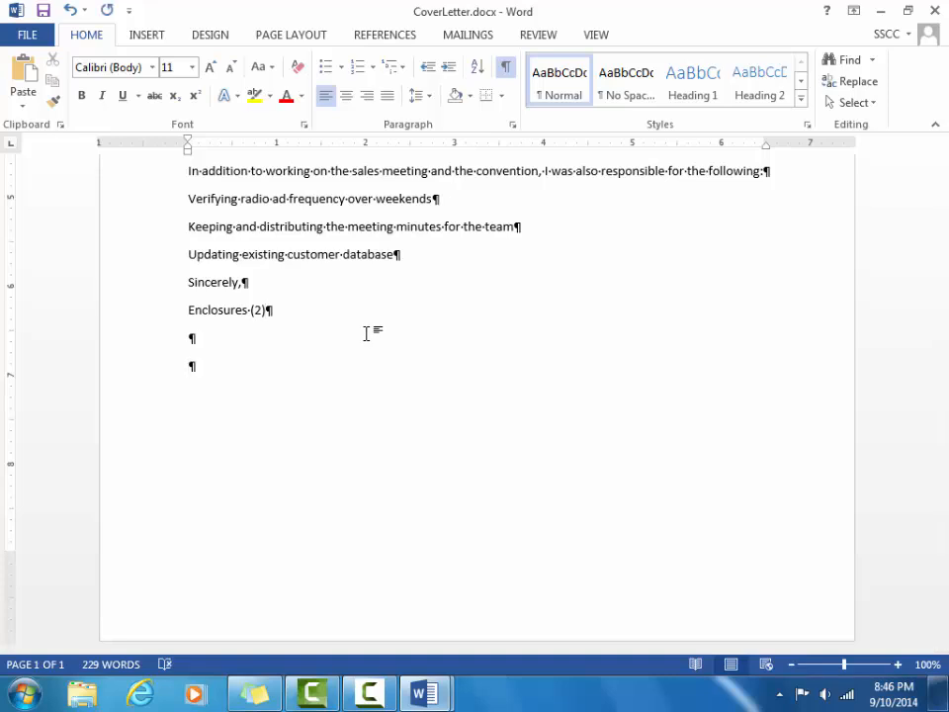
click(22, 85)
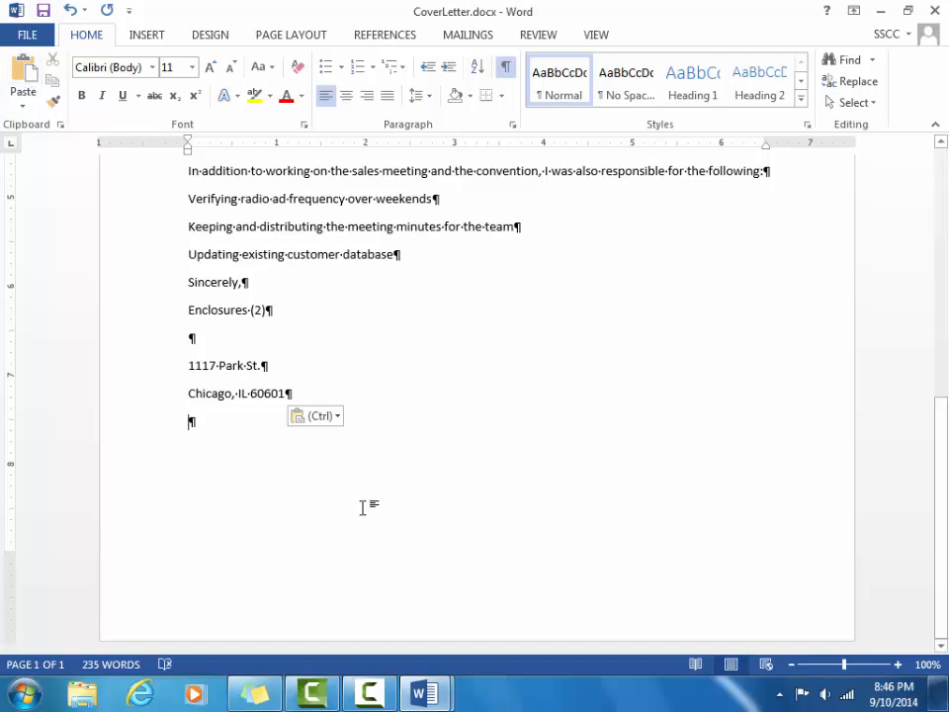
key(ctrl+z)
key(ctrl+z)
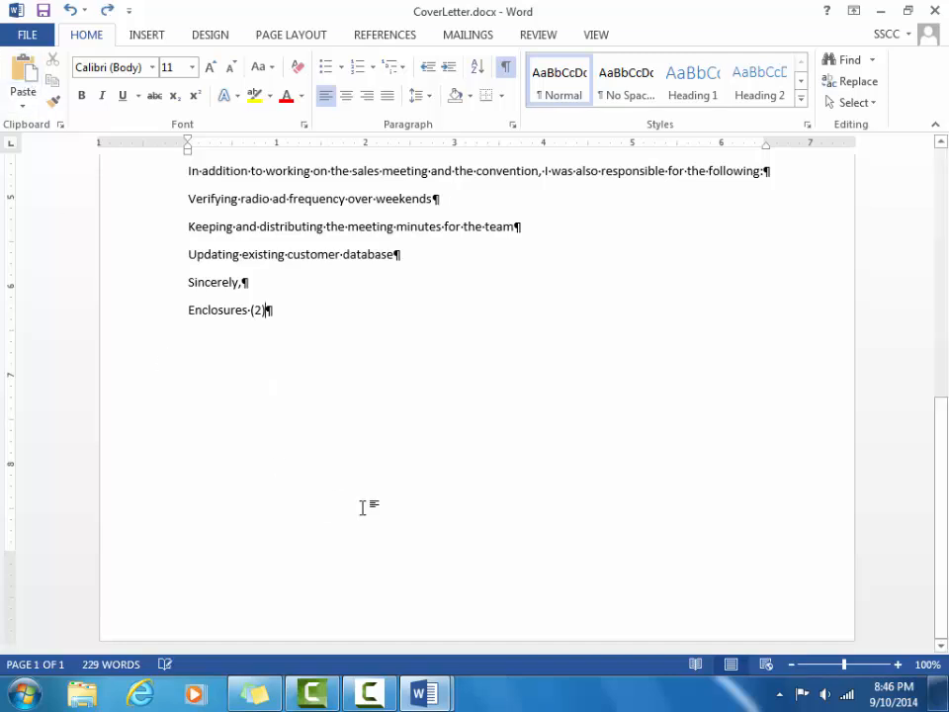
key(ctrl+y)
key(ctrl+y)
key(ctrl+c)
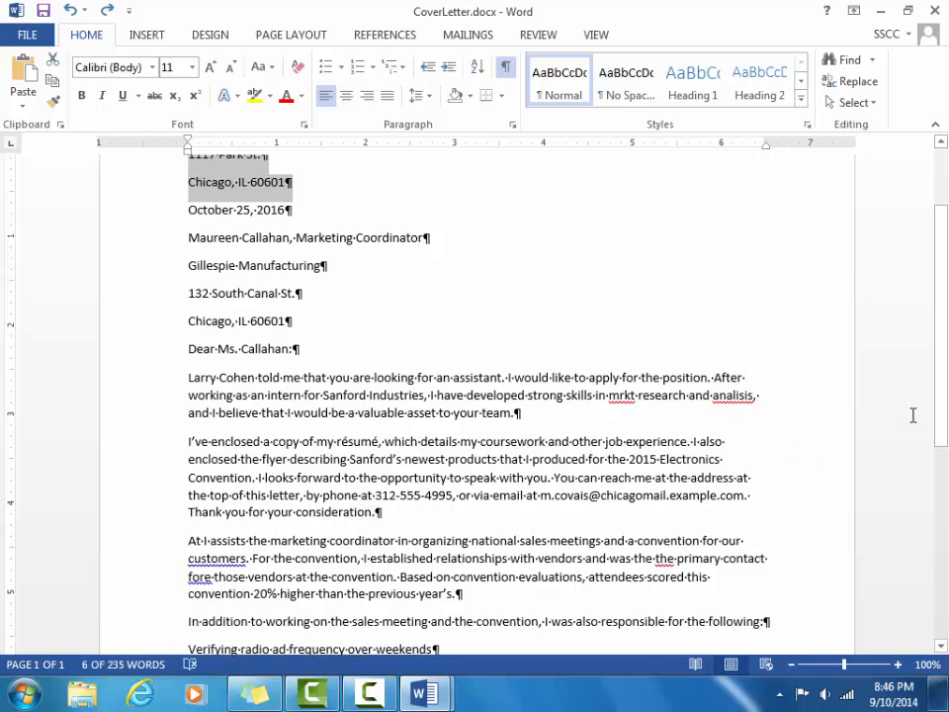
drag(939, 423, 939, 349)
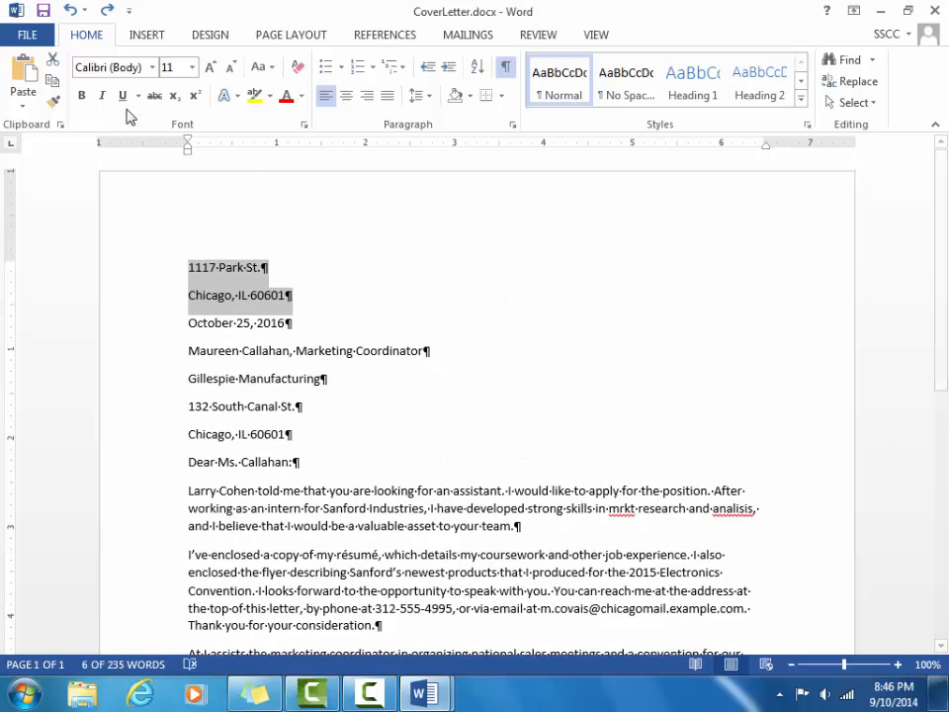
click(56, 87)
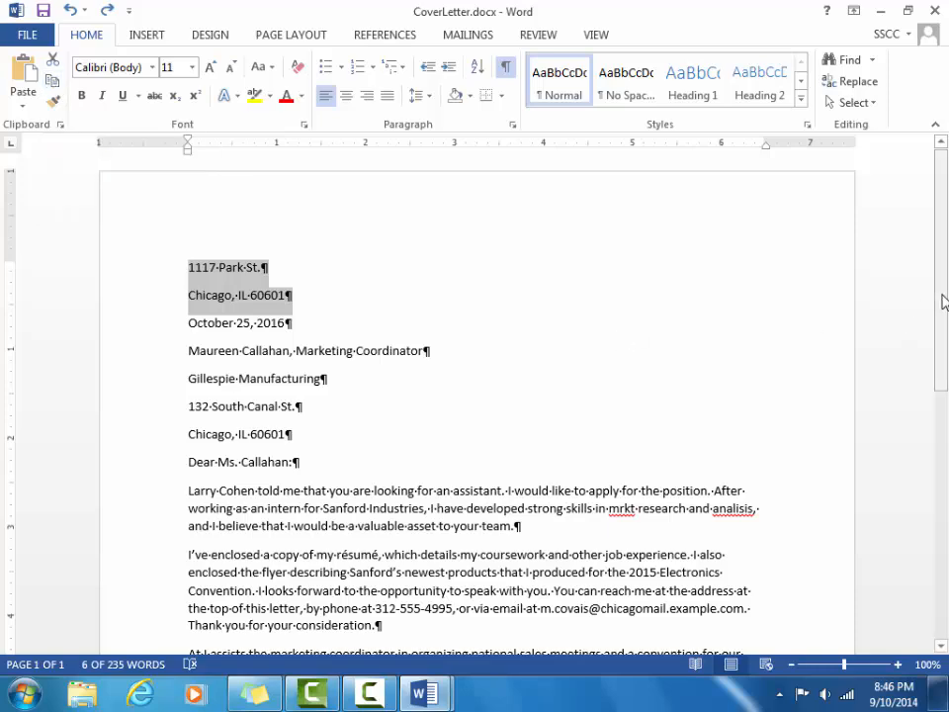
scroll(944, 301, down, 5)
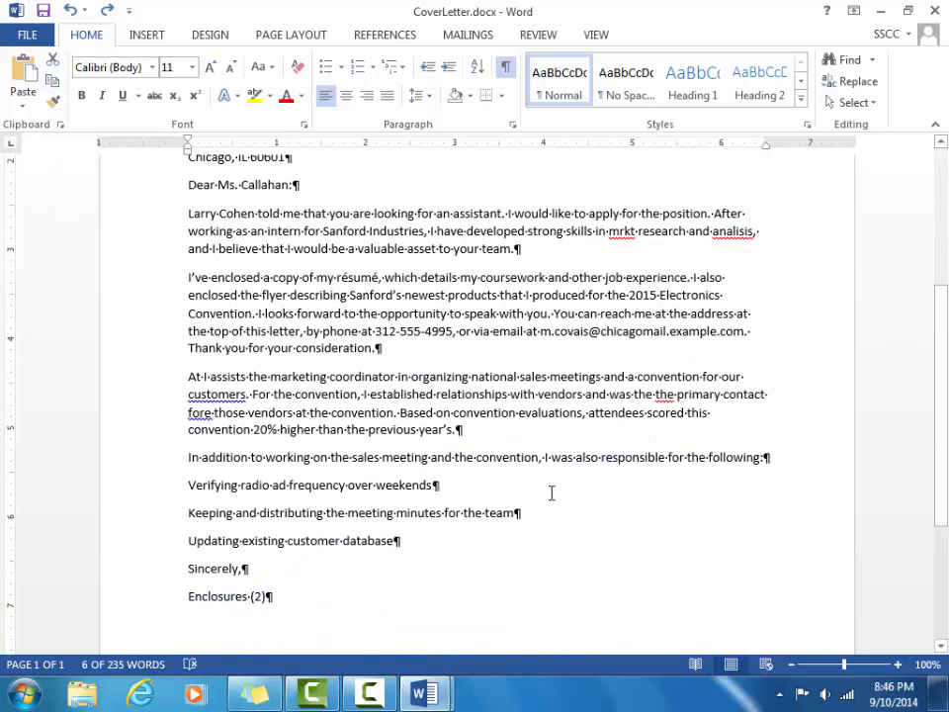
click(491, 486)
key(Return)
key(Return)
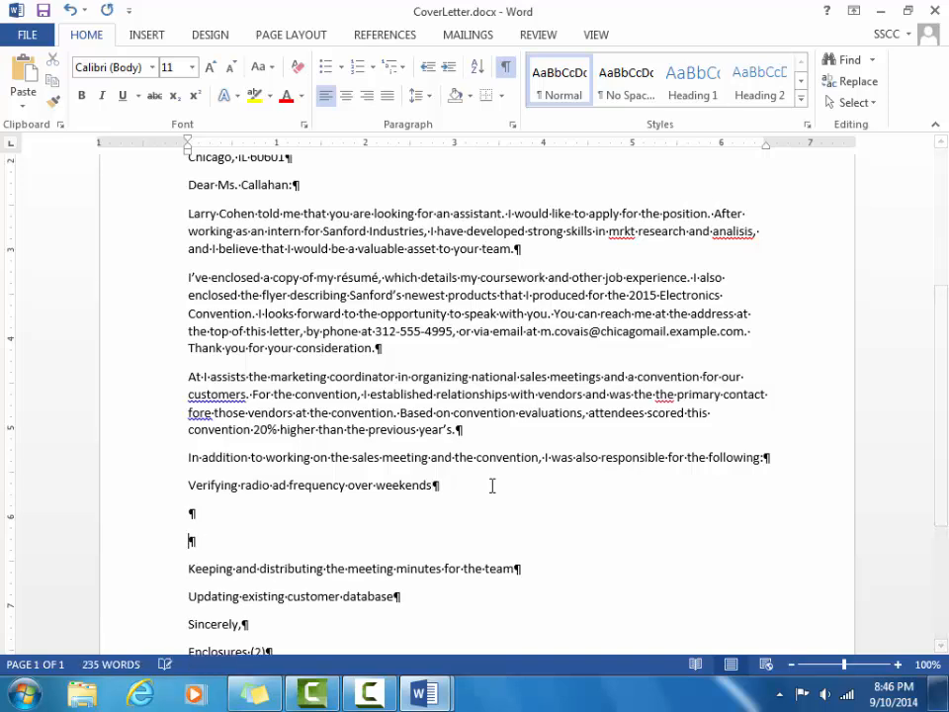
key(ctrl+v)
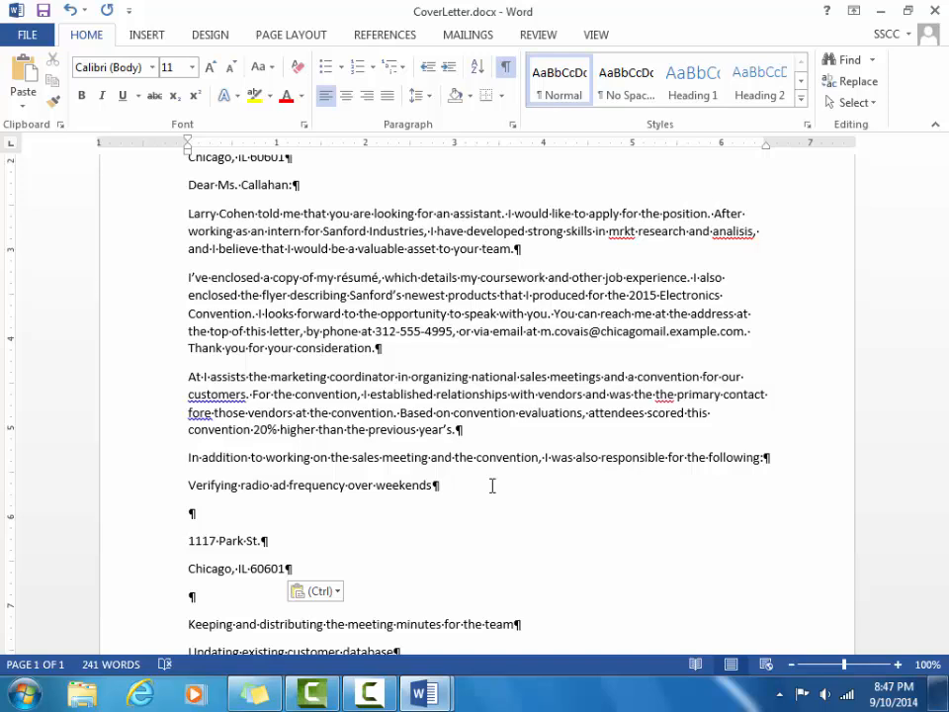
key(ctrl+z)
key(ctrl+z)
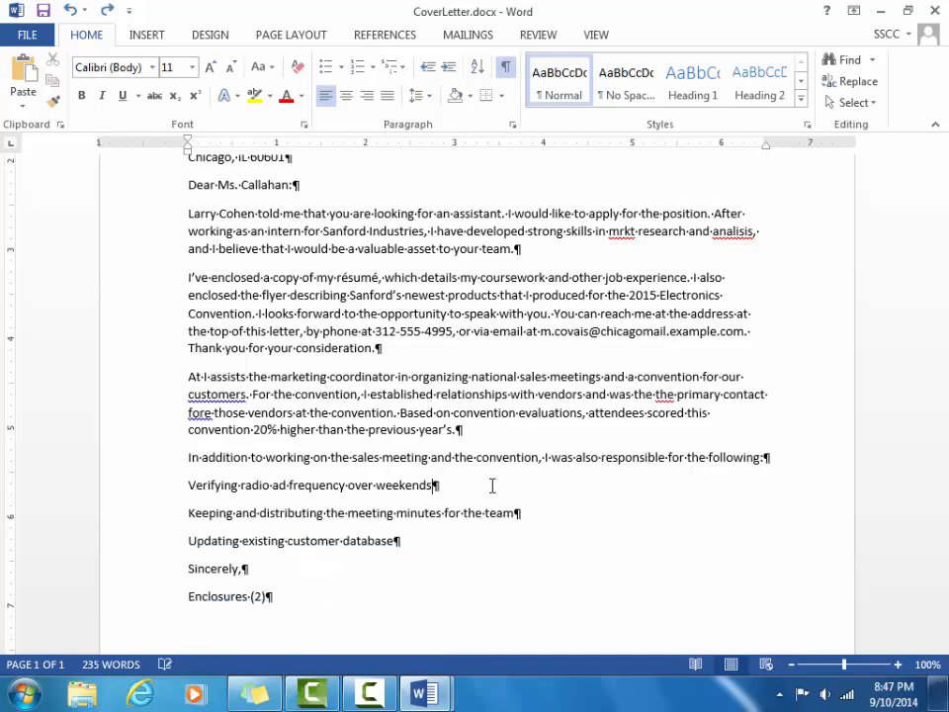
key(ctrl+z)
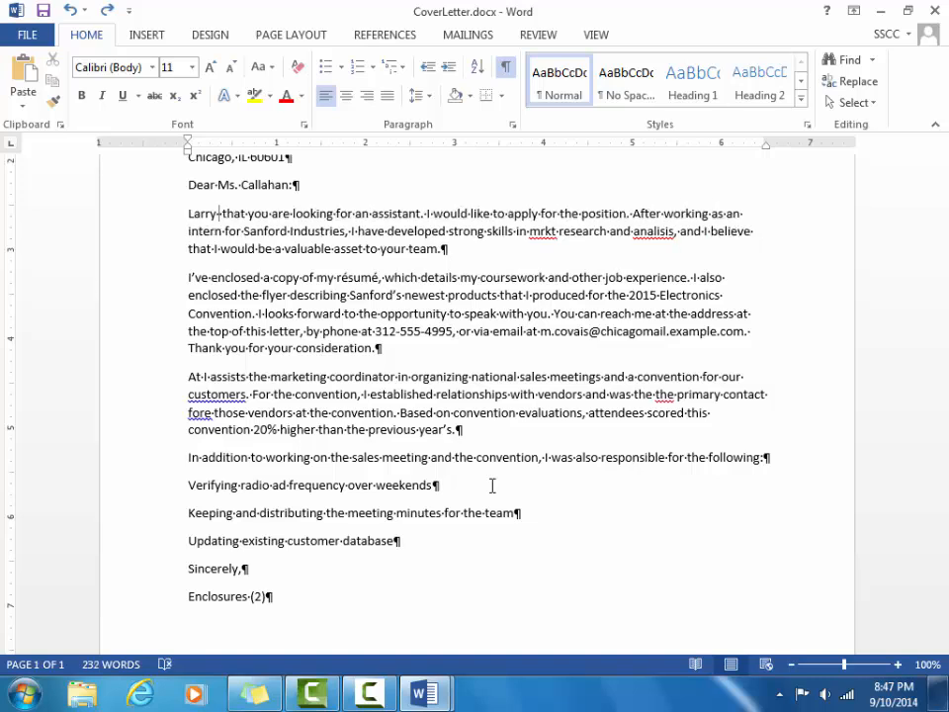
key(ctrl+y)
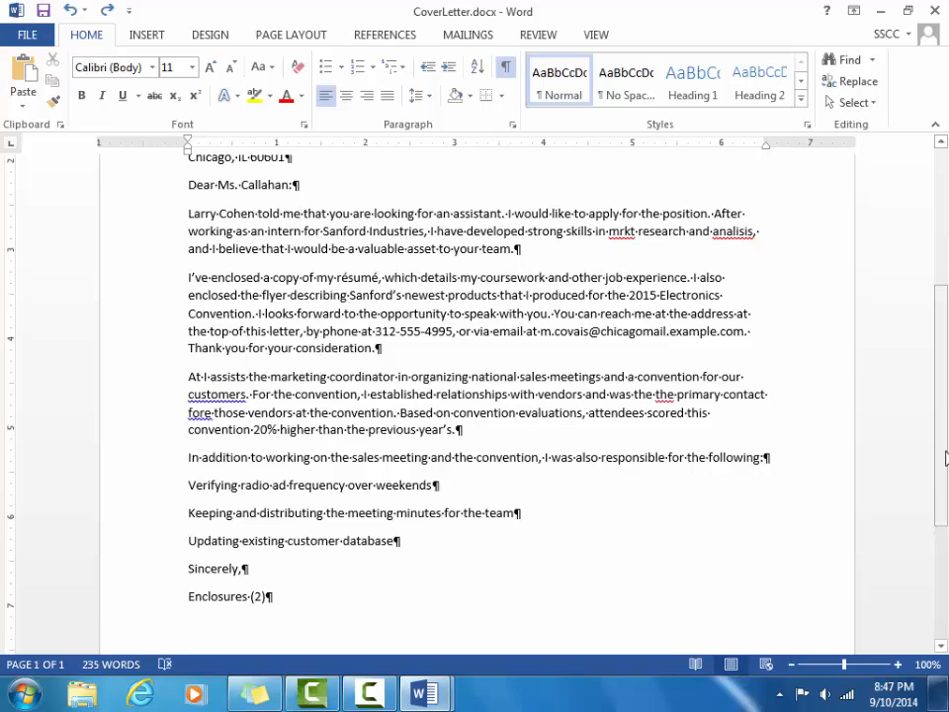
Paste the copied address lines repeatedly on new lines below Enclosures (2).
drag(942, 445, 946, 312)
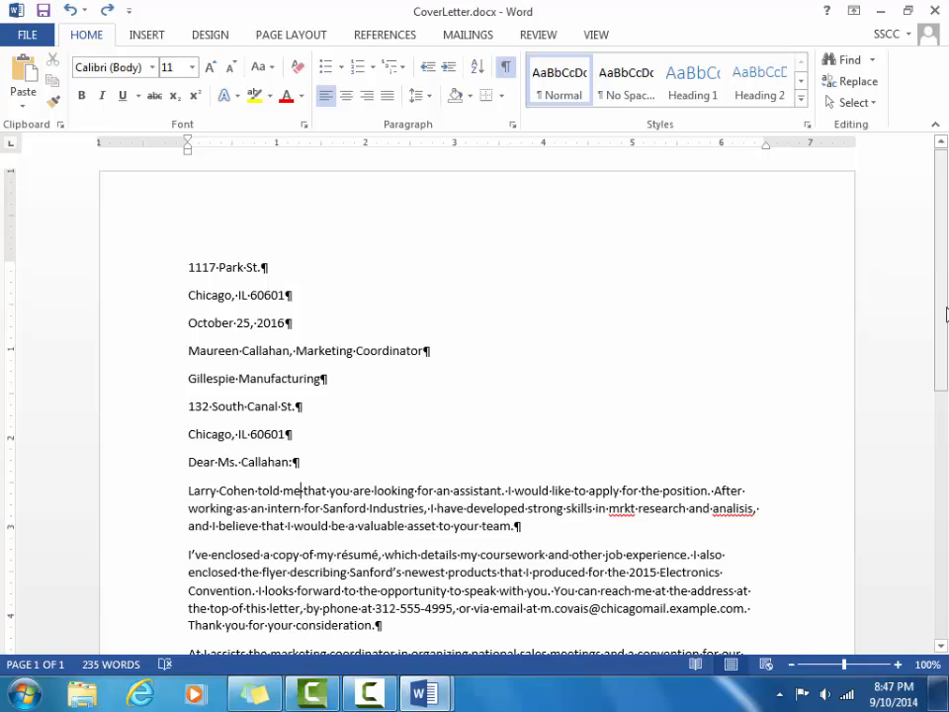
drag(937, 317, 936, 575)
click(337, 371)
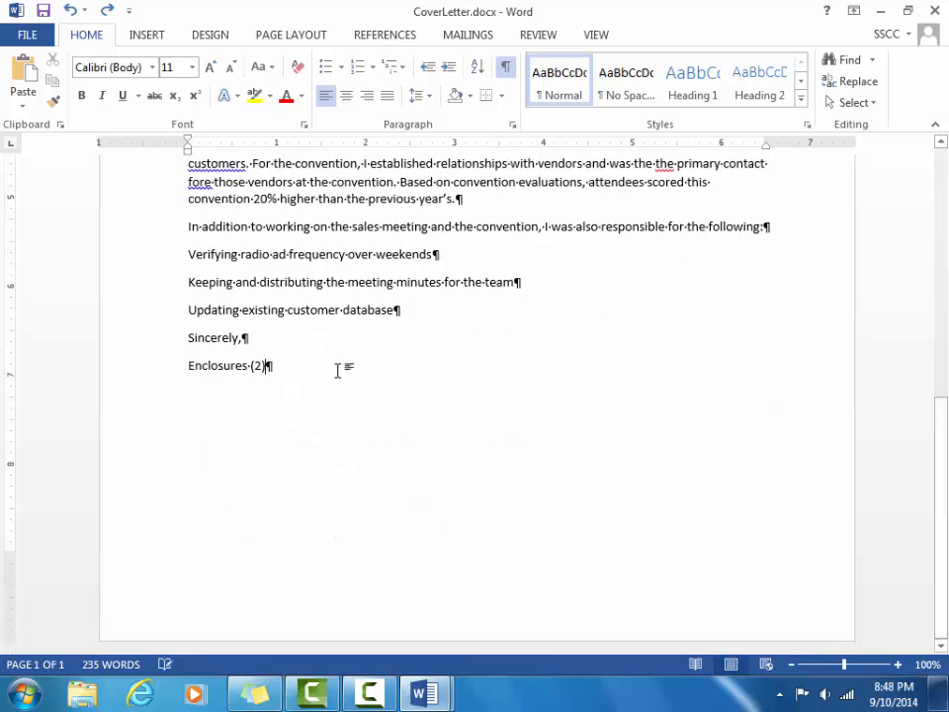
key(Return)
key(Return)
key(ctrl+v)
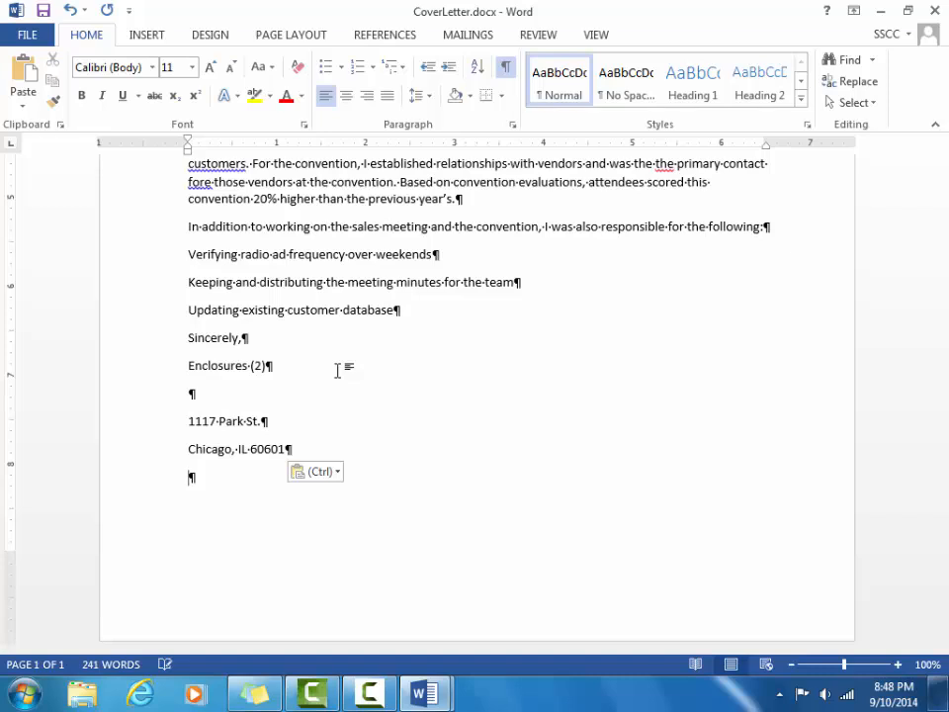
key(ctrl)
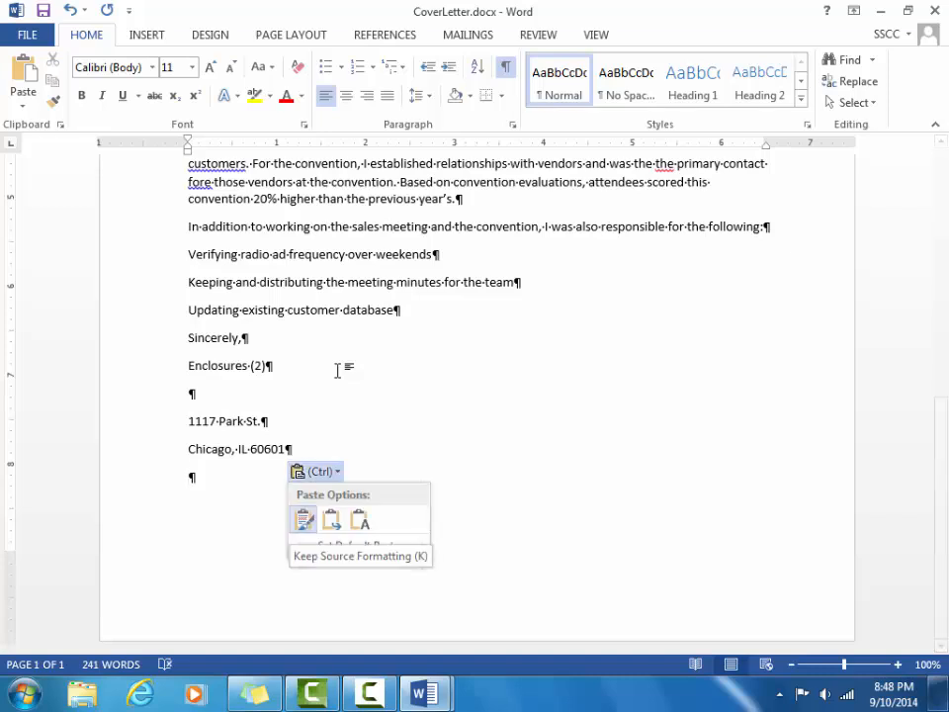
key(Escape)
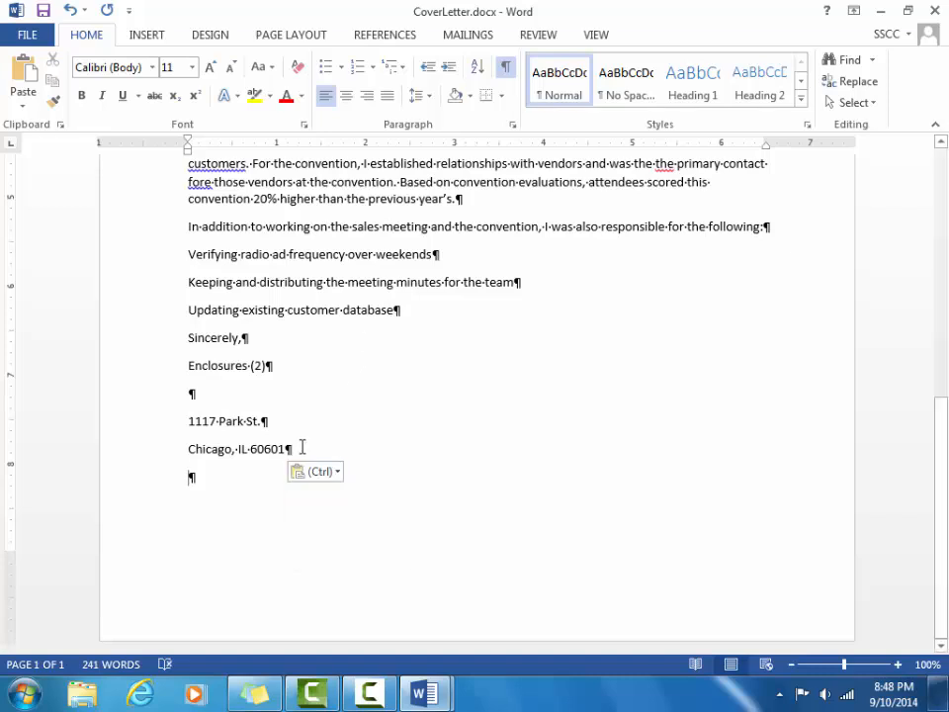
key(Return)
key(Return)
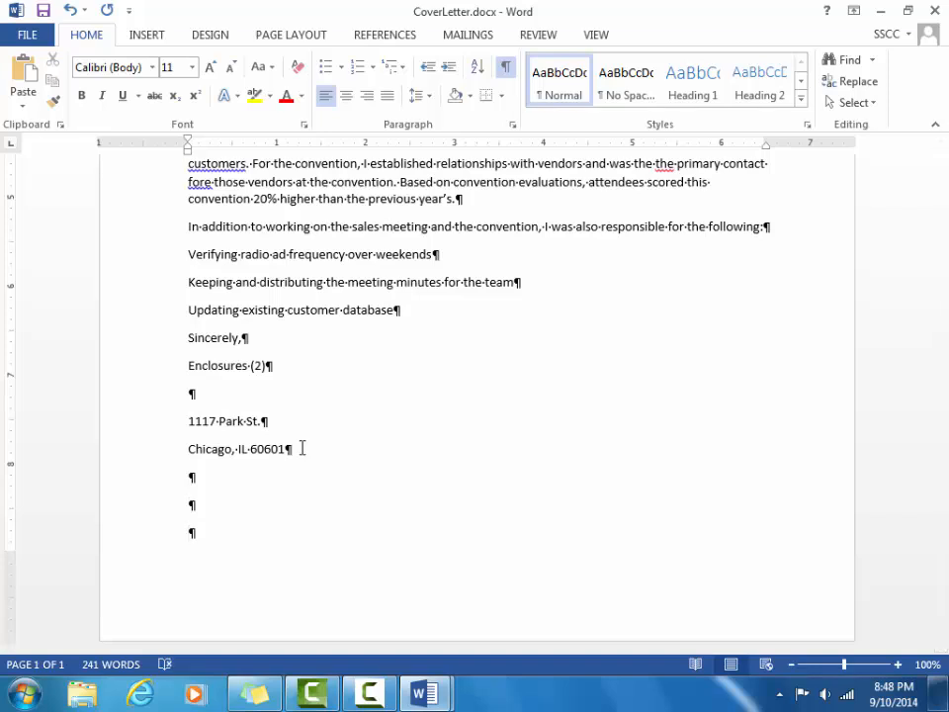
key(ctrl+v)
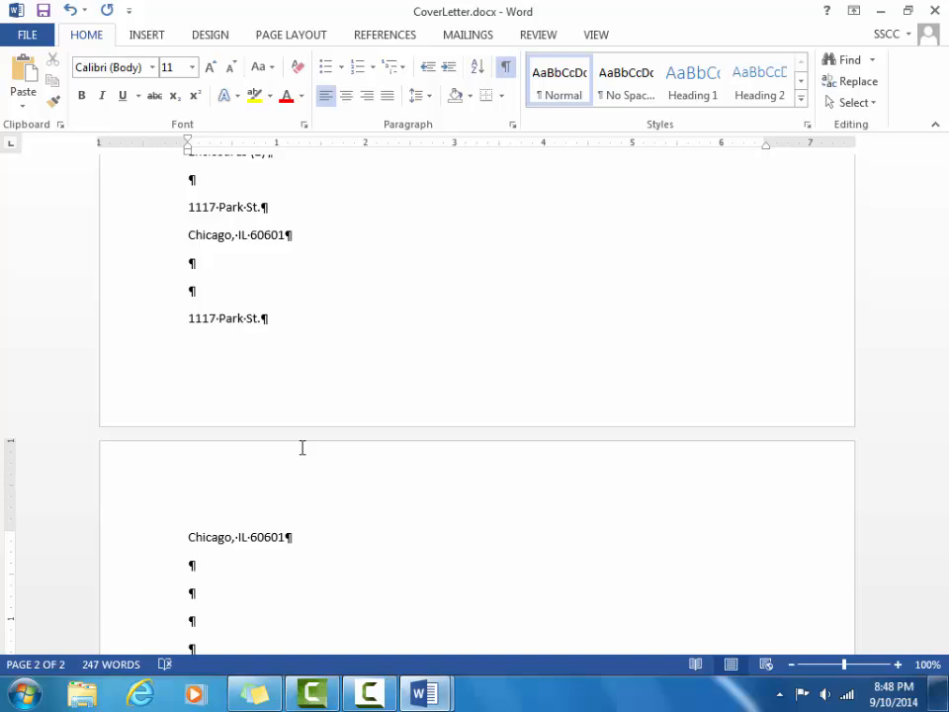
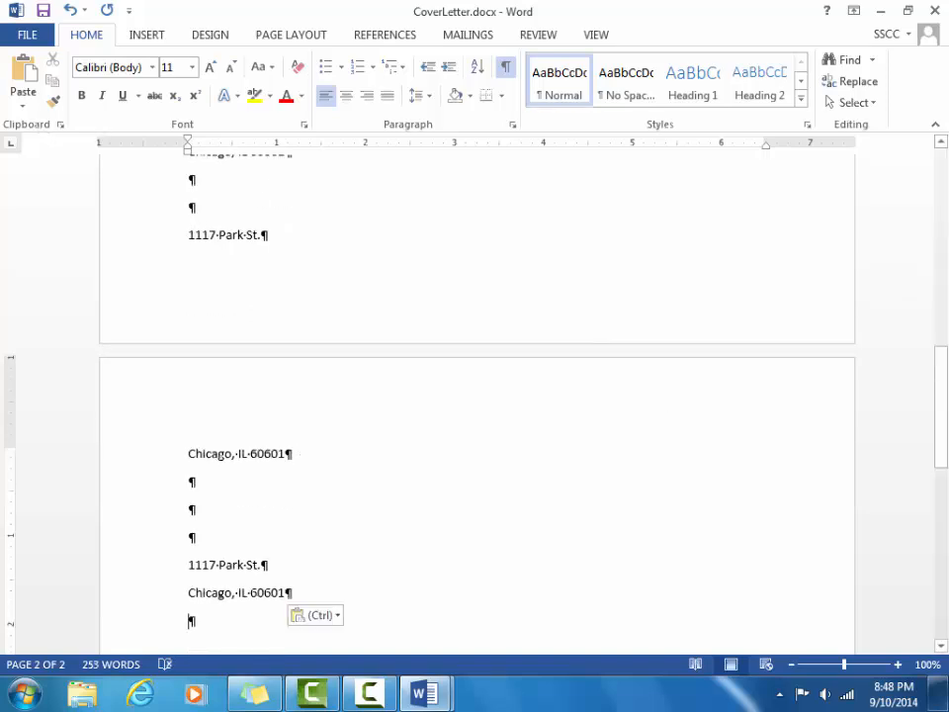
Undo the last paste and delete the leftover lines after Enclosures (2).
key(ctrl+z)
key(BackSpace)
key(BackSpace)
key(BackSpace)
key(BackSpace)
key(BackSpace)
key(BackSpace)
key(BackSpace)
key(BackSpace)
key(BackSpace)
key(BackSpace)
key(BackSpace)
key(BackSpace)
key(BackSpace)
key(BackSpace)
key(BackSpace)
key(BackSpace)
key(BackSpace)
key(BackSpace)
key(BackSpace)
key(BackSpace)
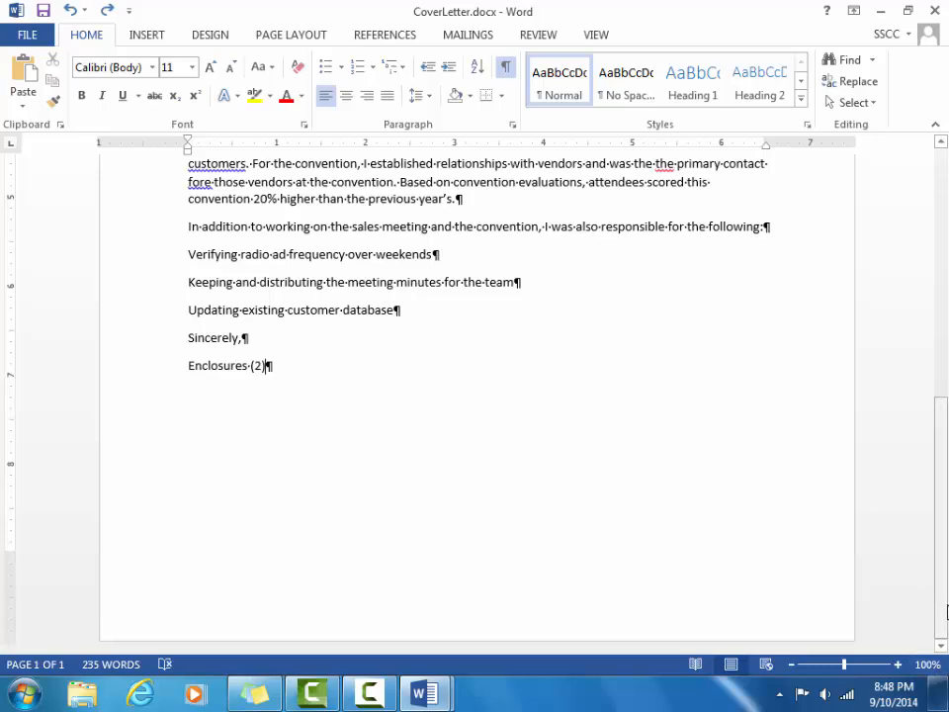
drag(946, 611, 945, 225)
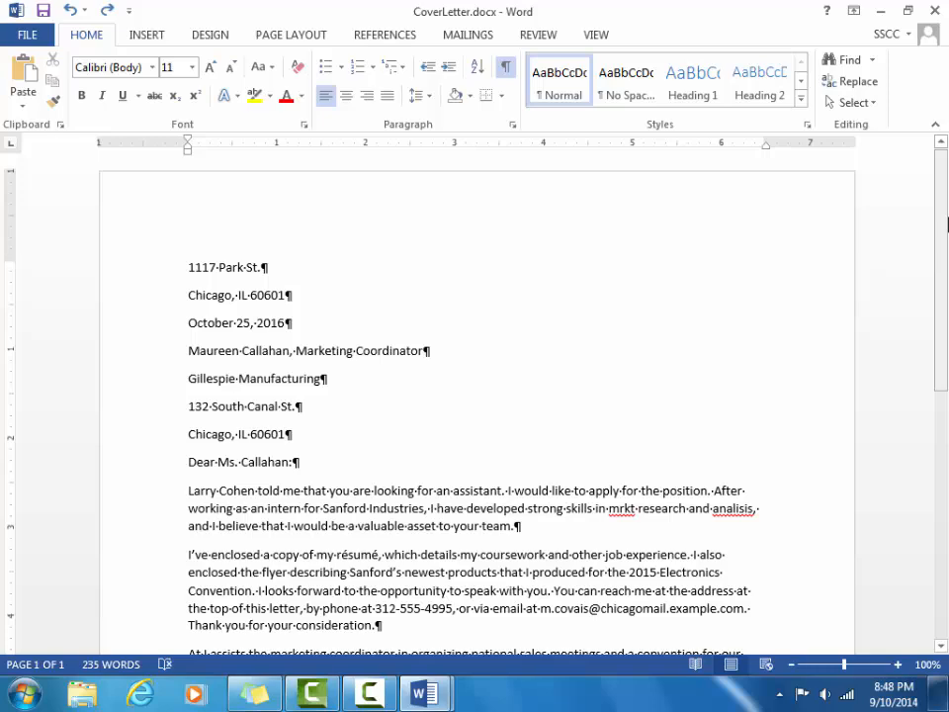
Select the first line of the paragraph beginning 'I've enclosed a copy of my résumé'.
drag(947, 225, 947, 390)
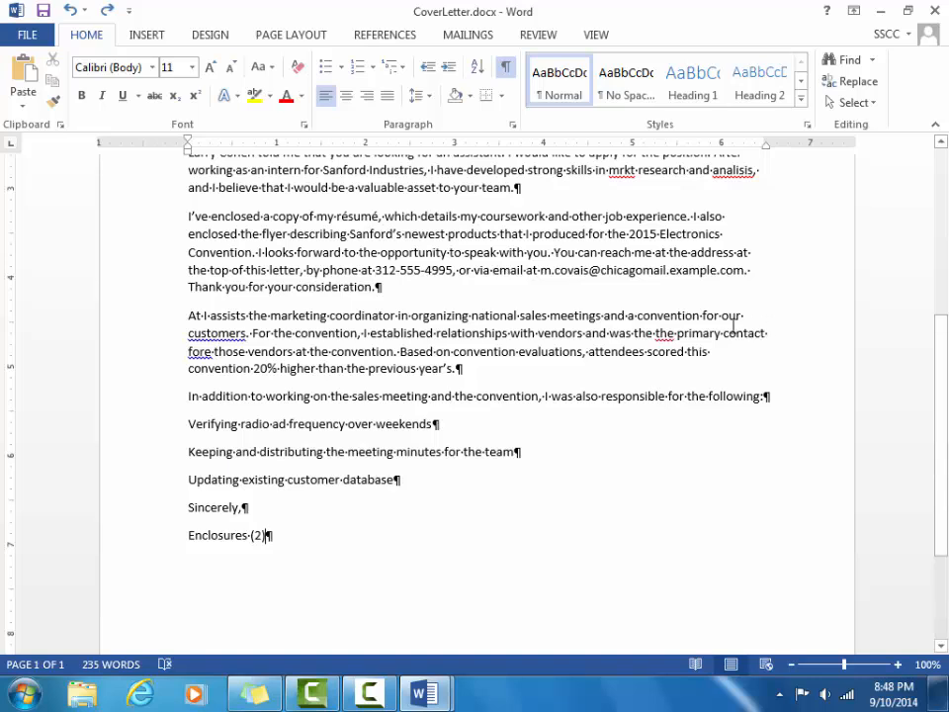
click(185, 216)
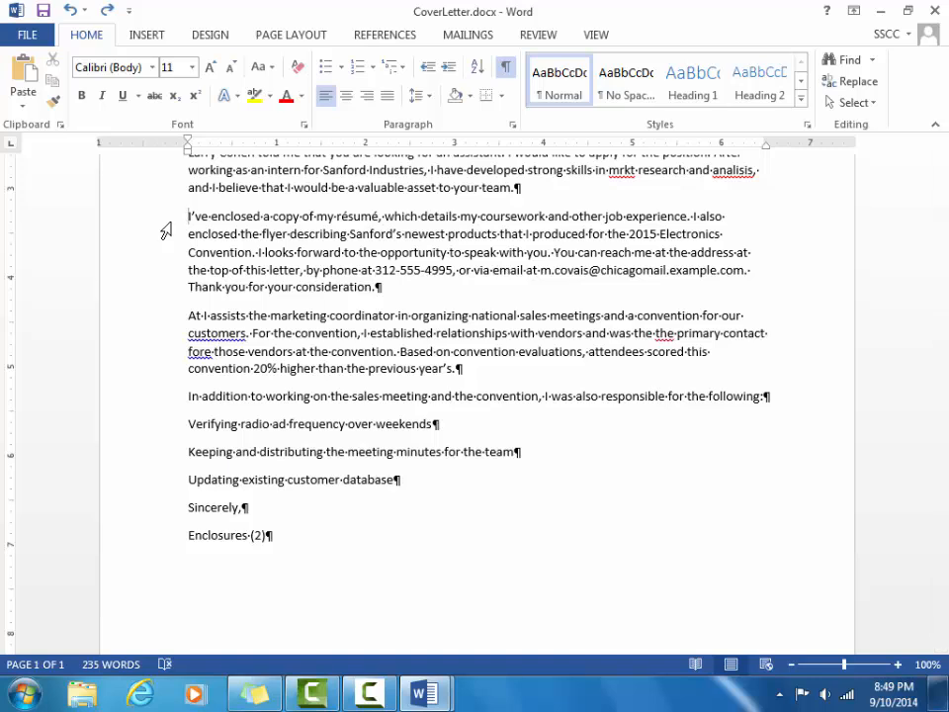
click(168, 225)
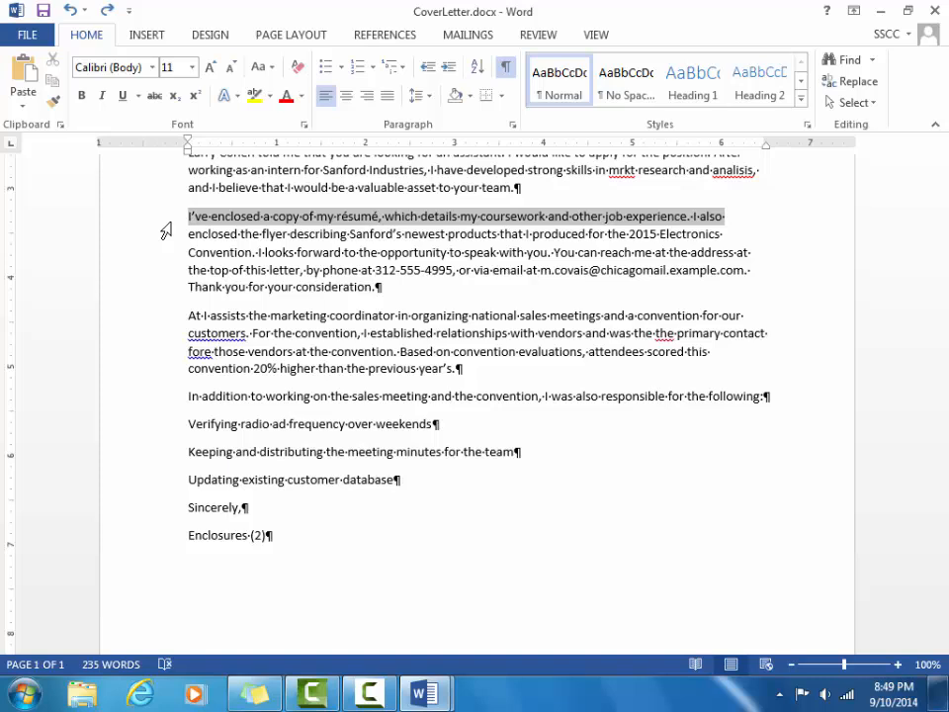
Move the whole 'I've enclosed' paragraph to just above 'Sincerely,', after the customer database item.
drag(165, 230, 168, 294)
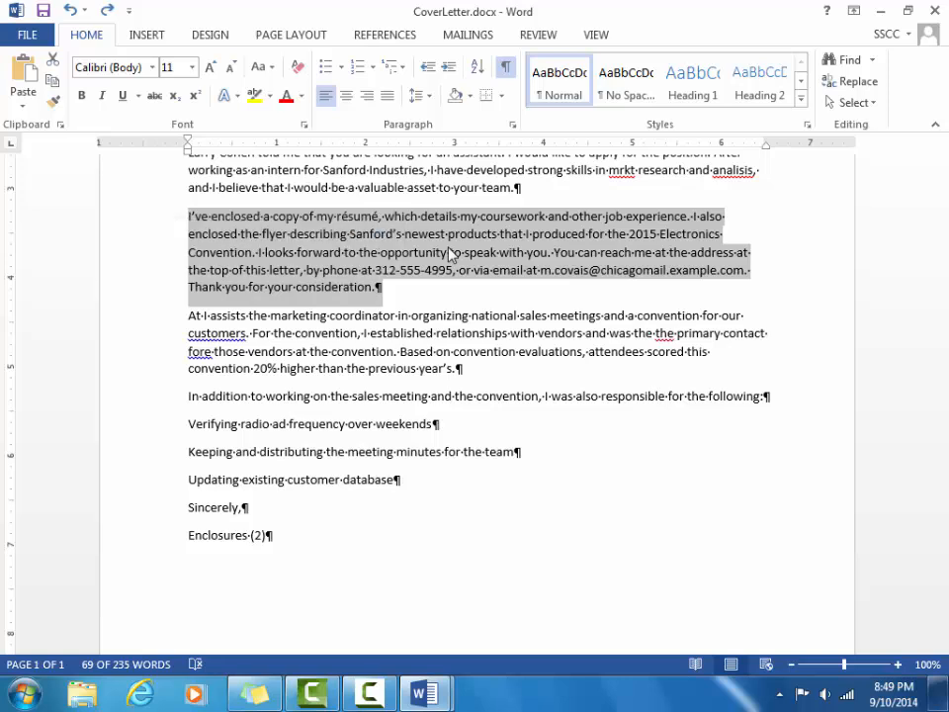
drag(449, 252, 450, 253)
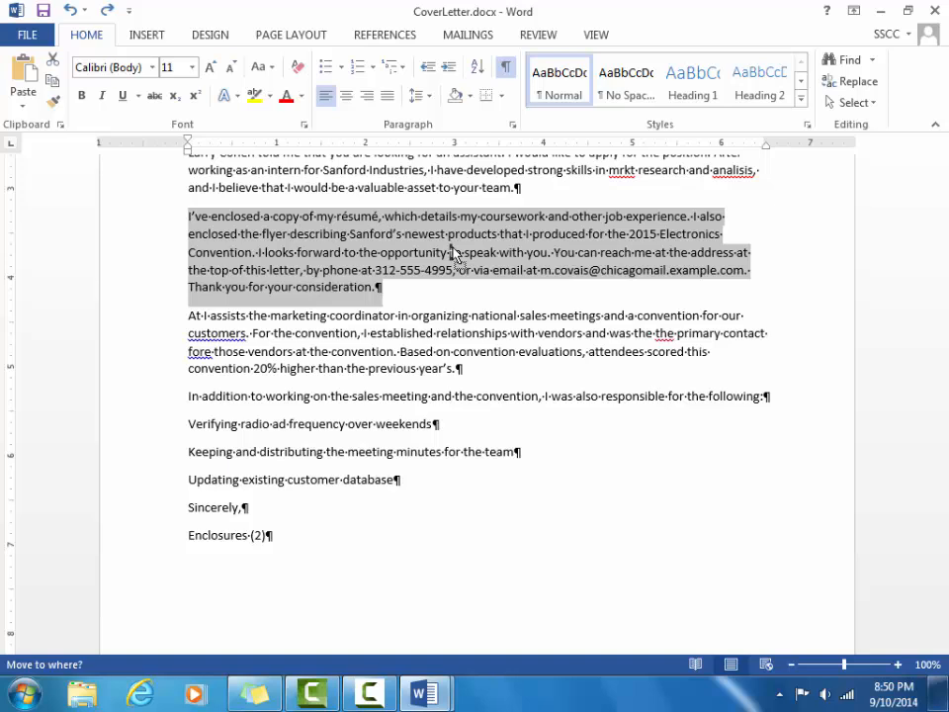
drag(455, 255, 196, 513)
drag(193, 512, 194, 513)
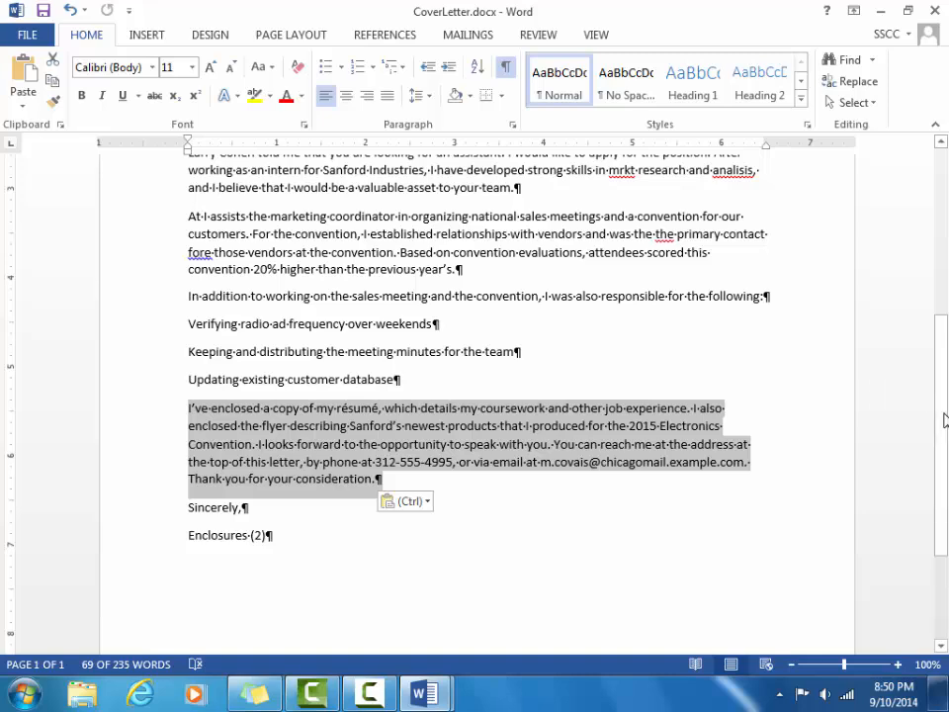
scroll(942, 415, up, 3)
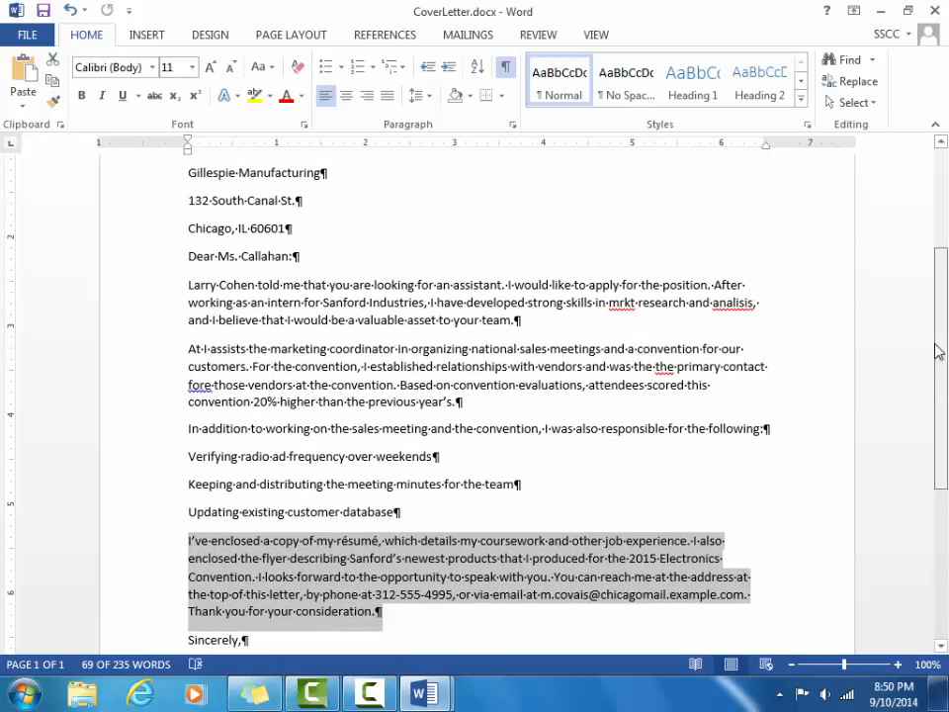
double_click(328, 310)
drag(391, 310, 410, 313)
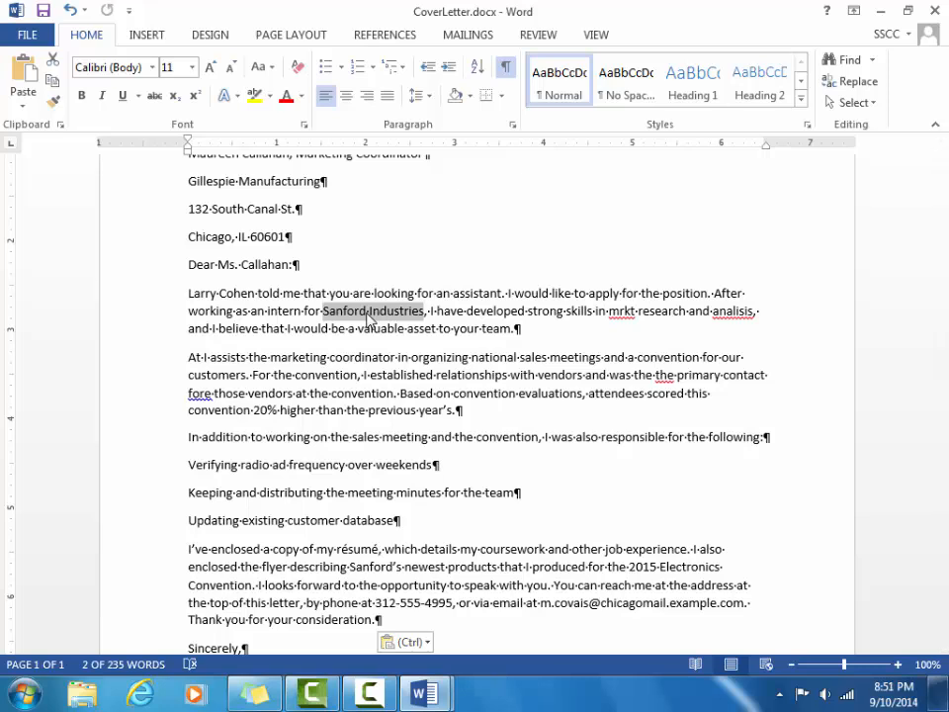
key(shift+F2)
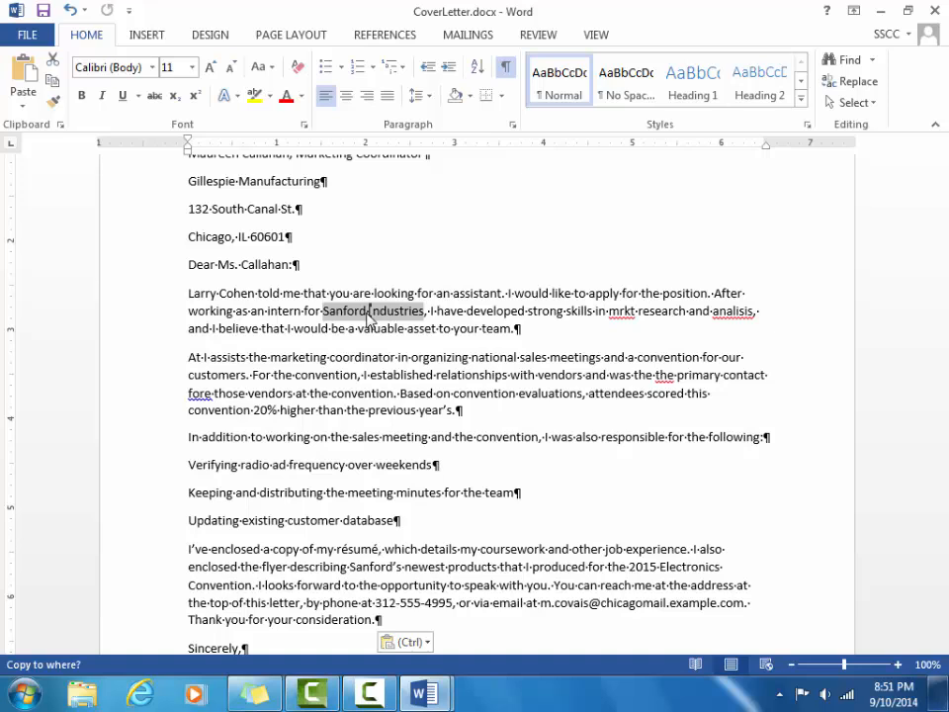
key(F2)
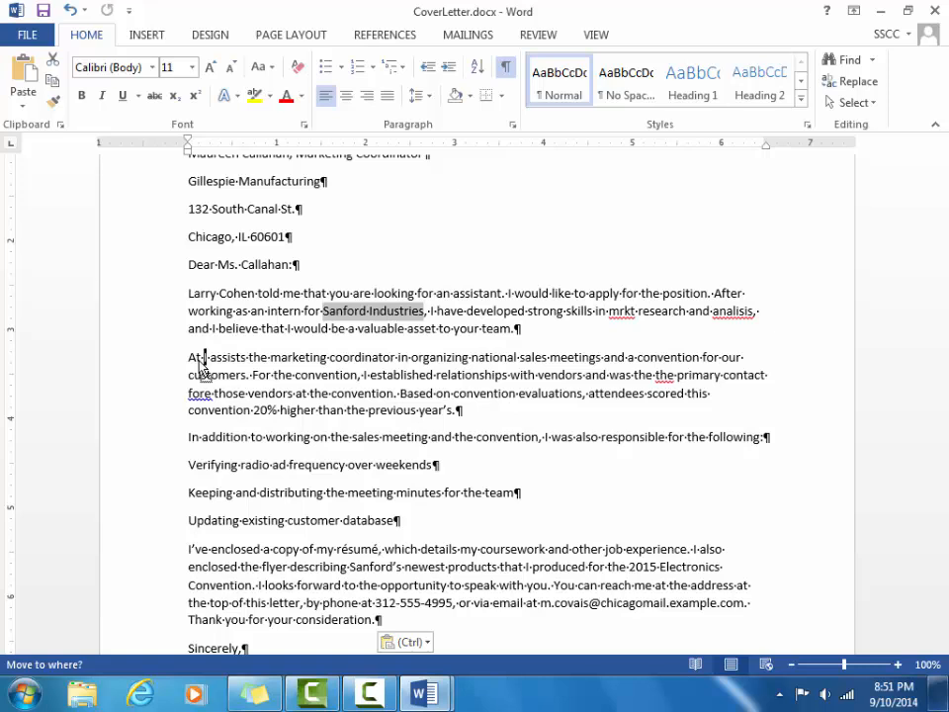
key(Return)
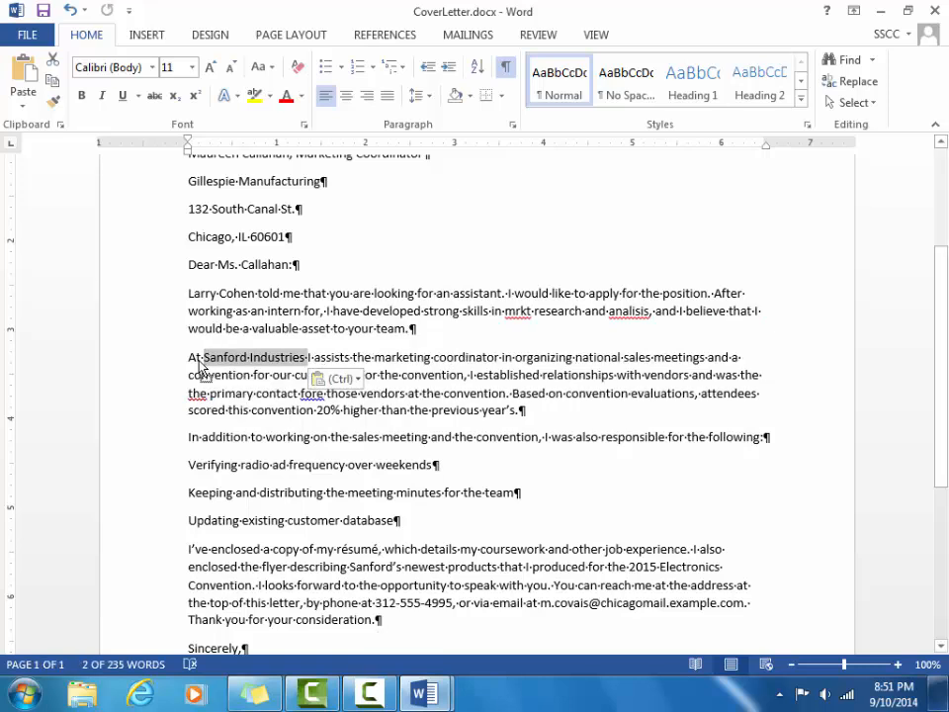
key(ctrl+z)
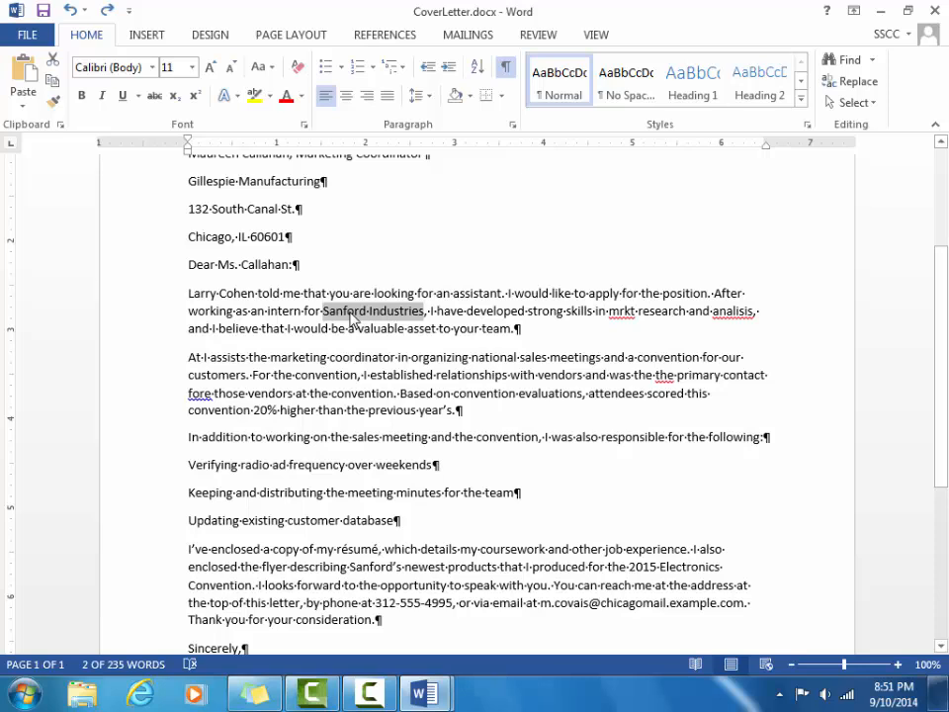
Copy 'Sanford Industries' in after 'At' in the next paragraph, undoing the misplaced drops.
drag(351, 319, 203, 358)
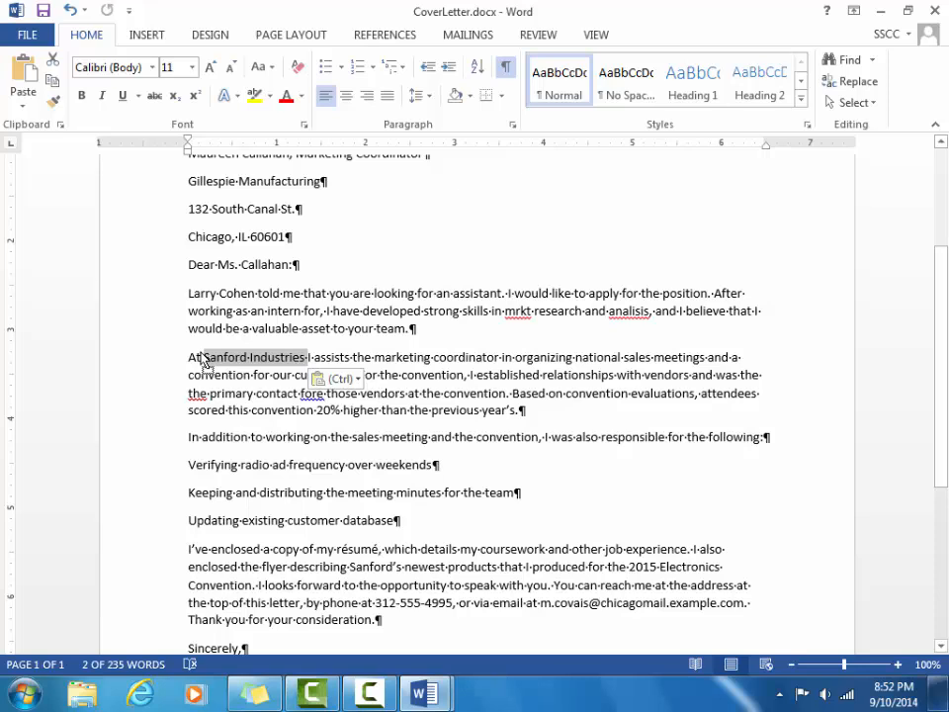
key(ctrl+z)
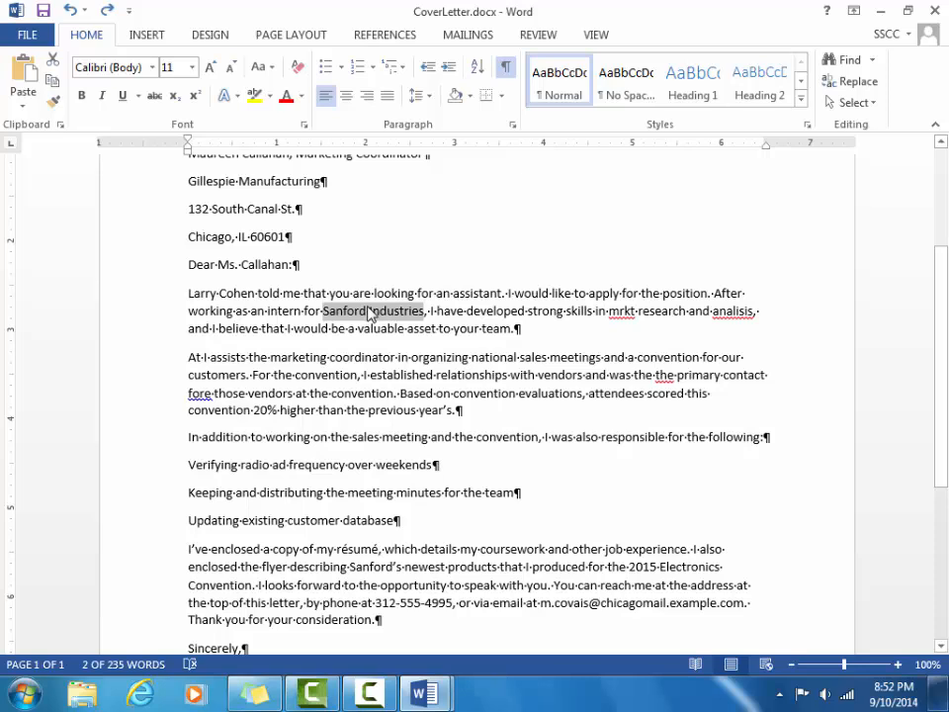
drag(370, 312, 204, 364)
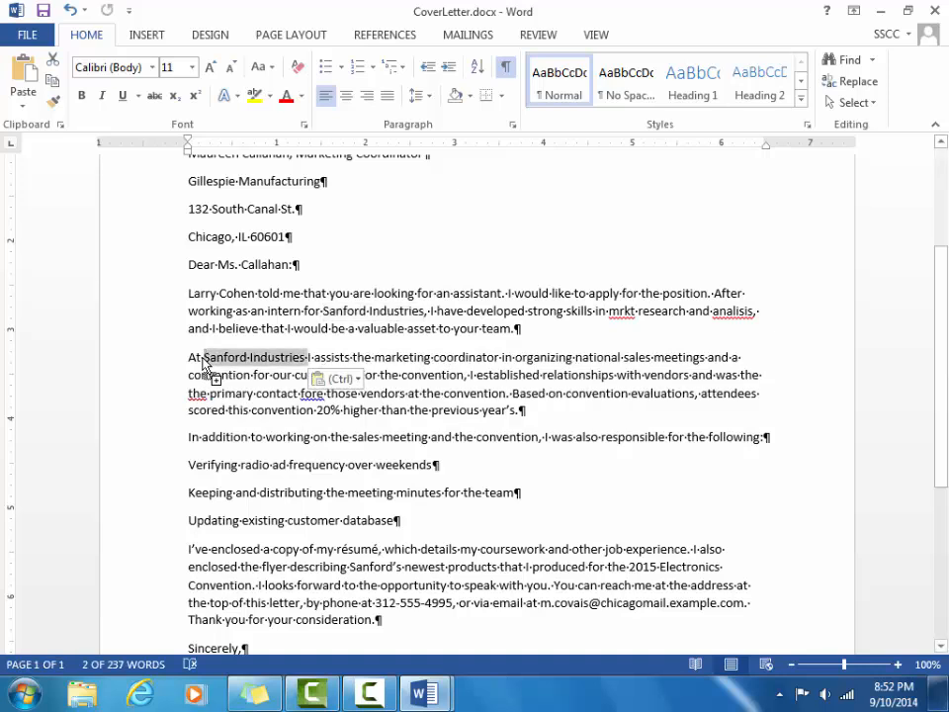
key(ctrl+z)
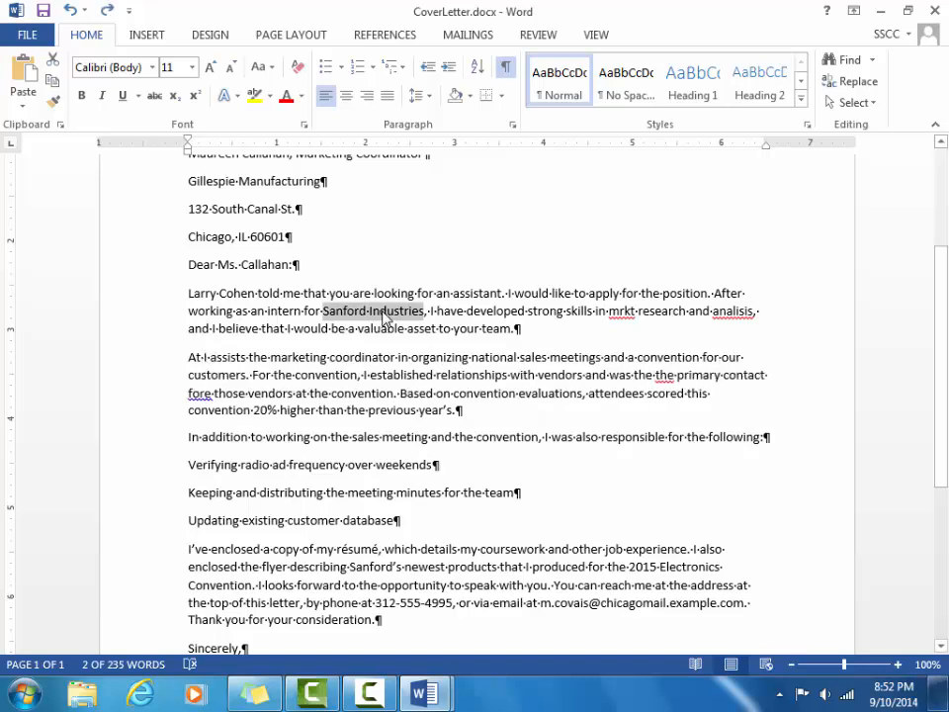
drag(383, 316, 204, 363)
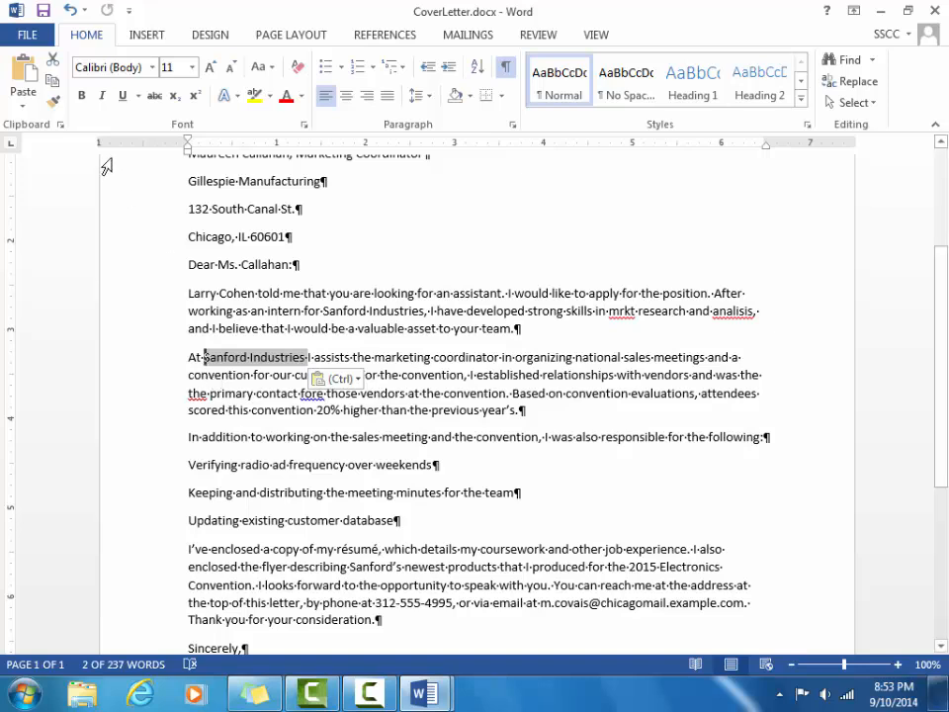
Switch to the ResumeFinal.docx window through the View tab's Switch Windows list.
click(593, 35)
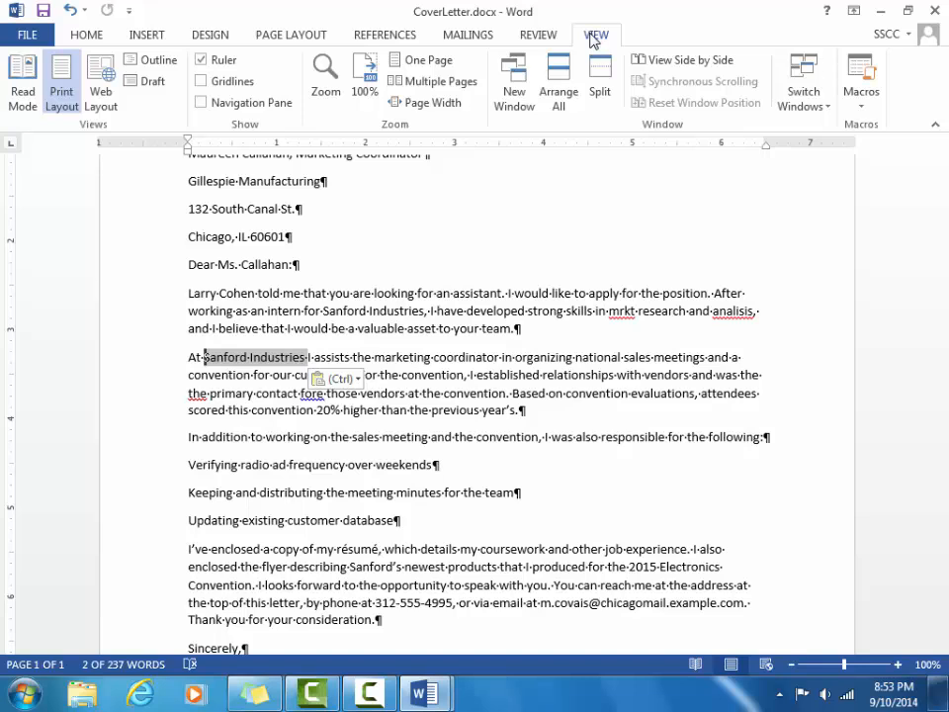
click(817, 111)
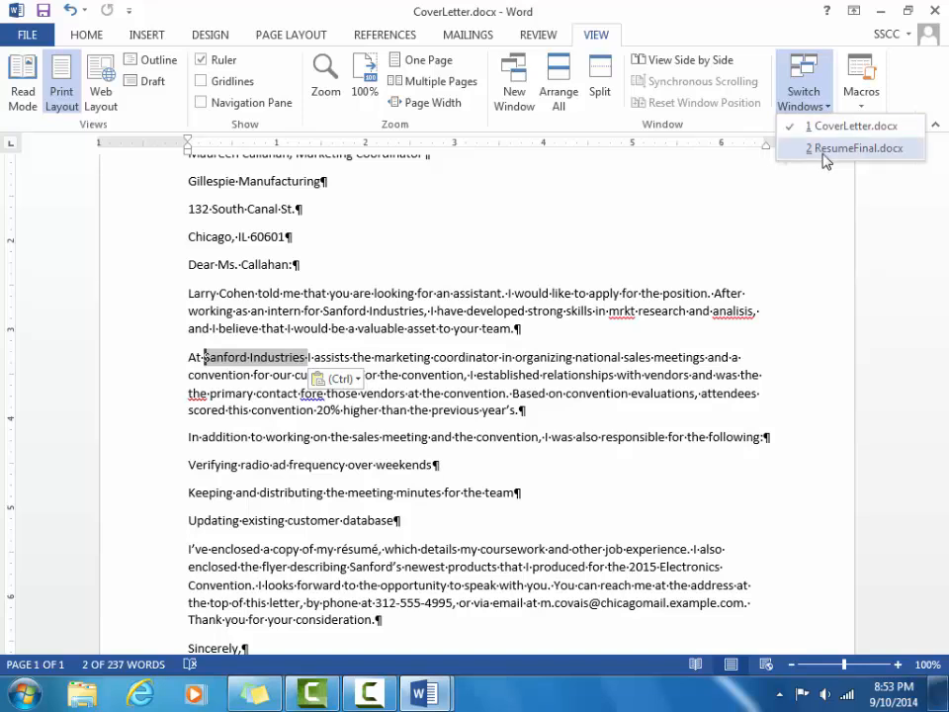
click(826, 148)
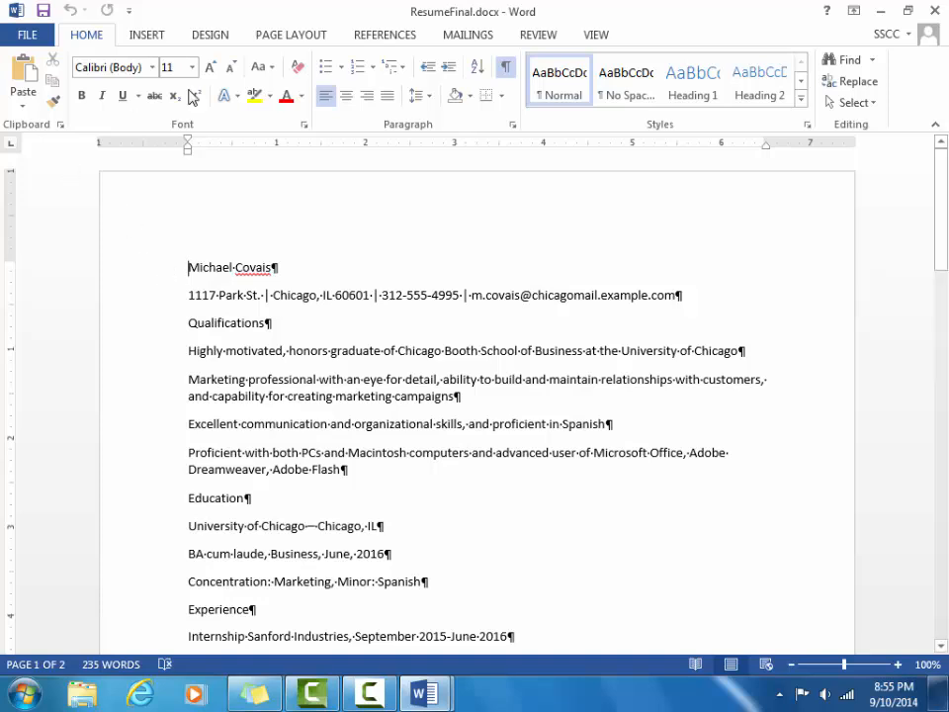
Pick Adobe Garamond Pro Bold from the font list.
click(153, 67)
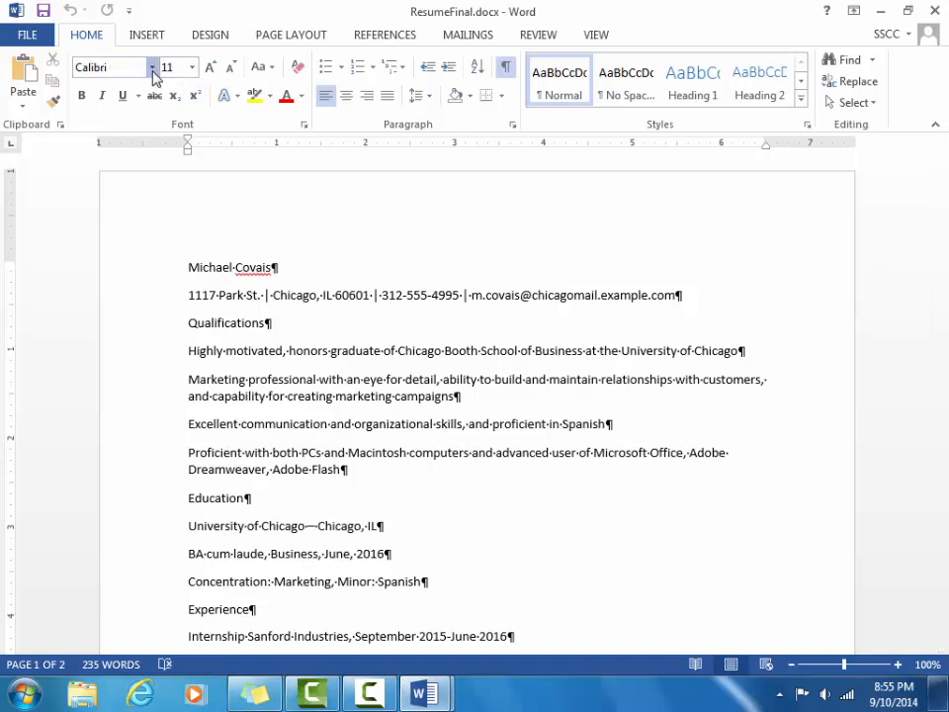
click(153, 69)
click(153, 69)
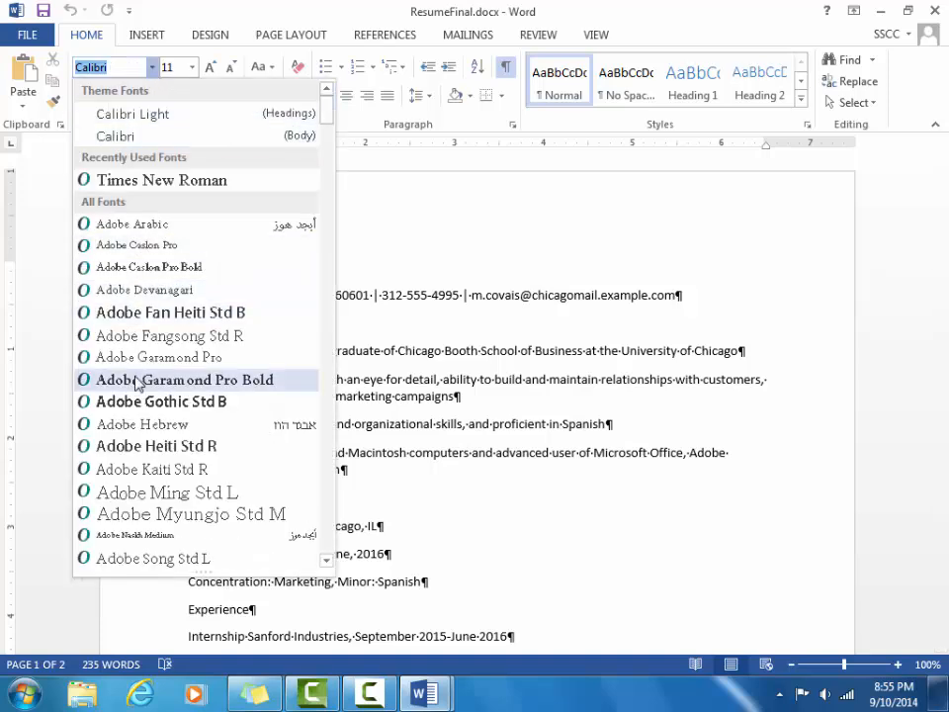
click(135, 379)
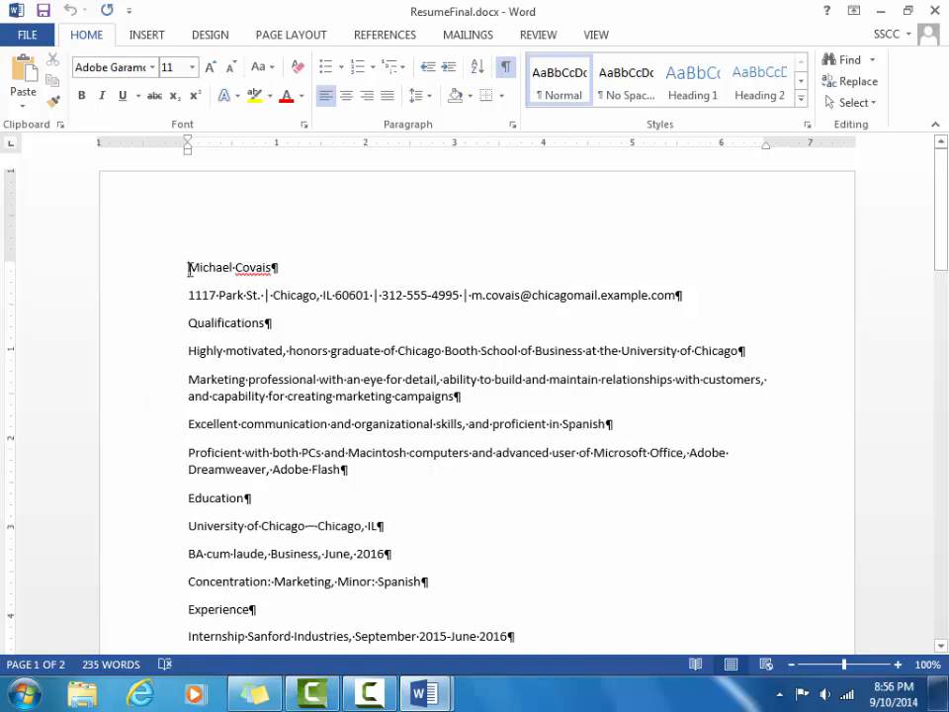
Select the résumé's name line and dismiss the font list without choosing a font.
drag(204, 266, 307, 258)
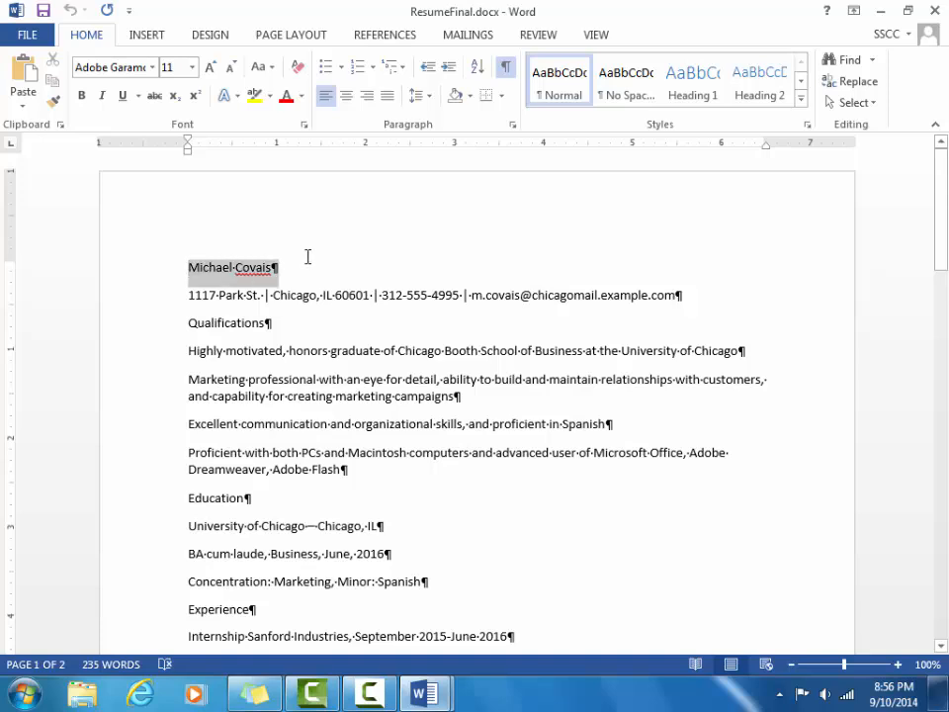
click(152, 67)
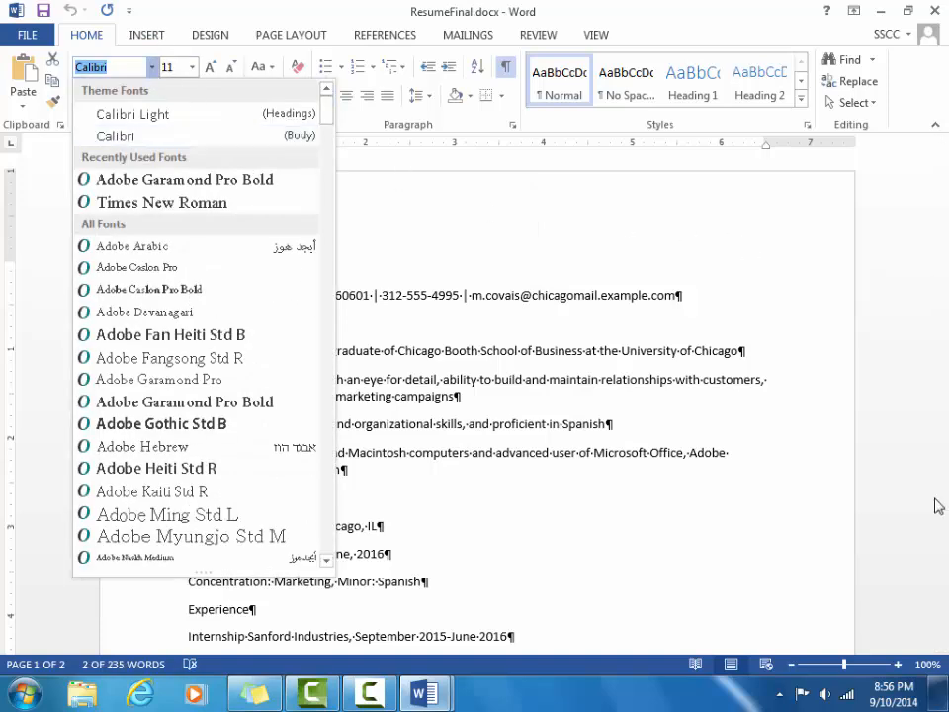
click(840, 669)
Zoom to 204%, scroll left to the name line, and show the font list.
drag(842, 669, 854, 669)
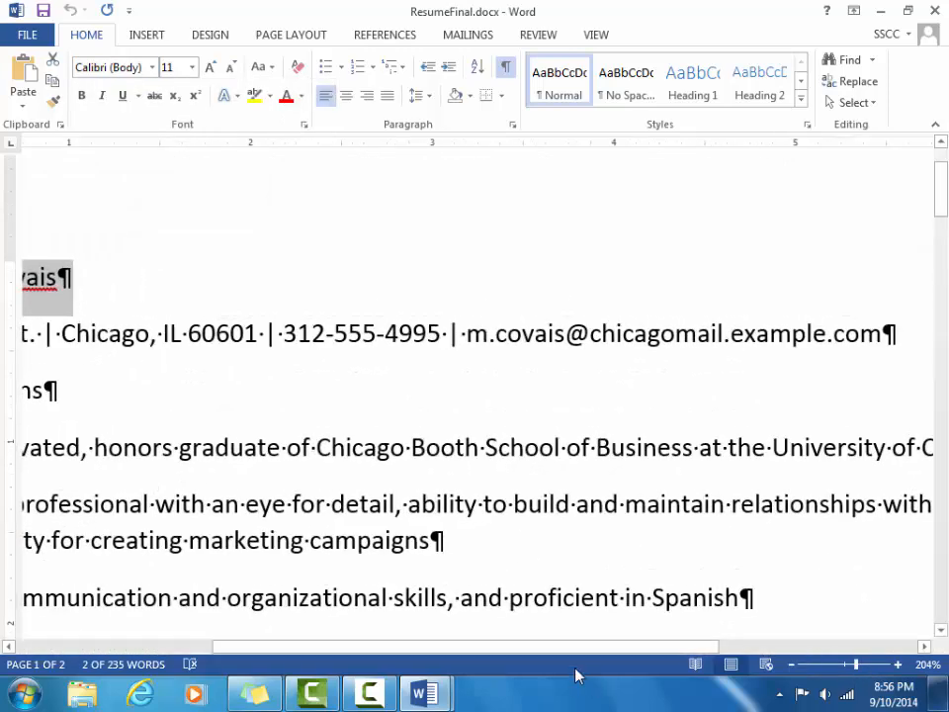
drag(565, 650, 285, 646)
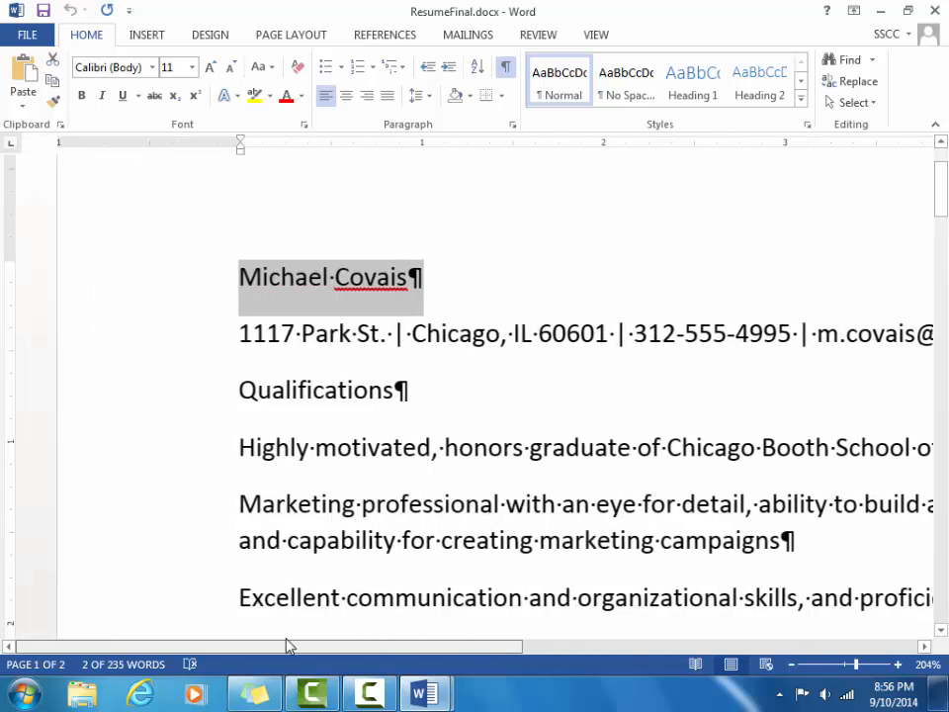
click(152, 68)
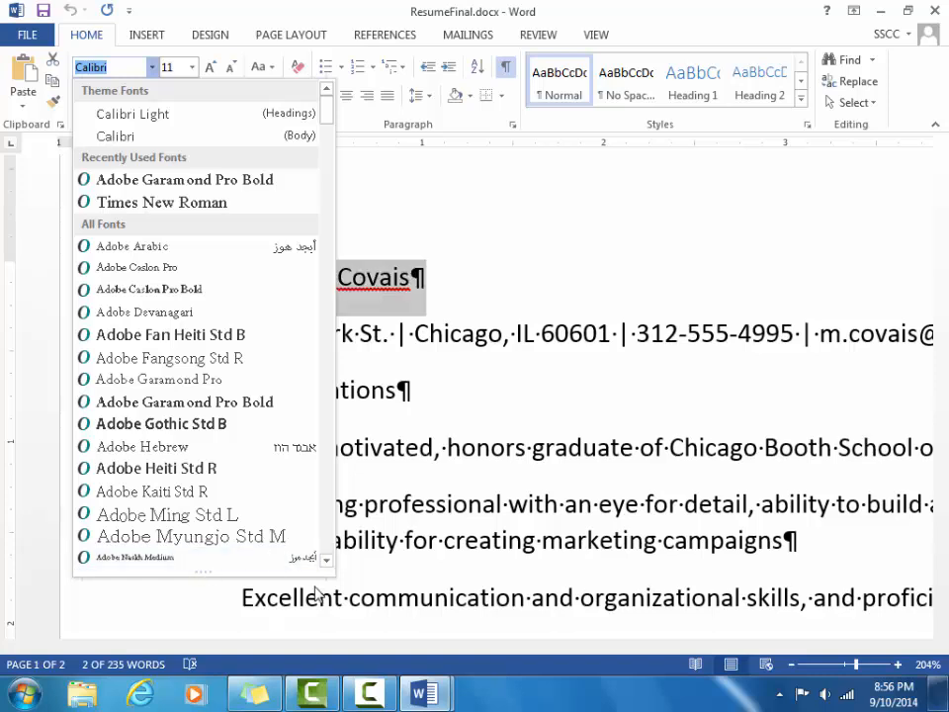
Browse through the available fonts, then close the list, leaving the name in Calibri.
click(326, 561)
click(326, 560)
scroll(327, 564, down, 3)
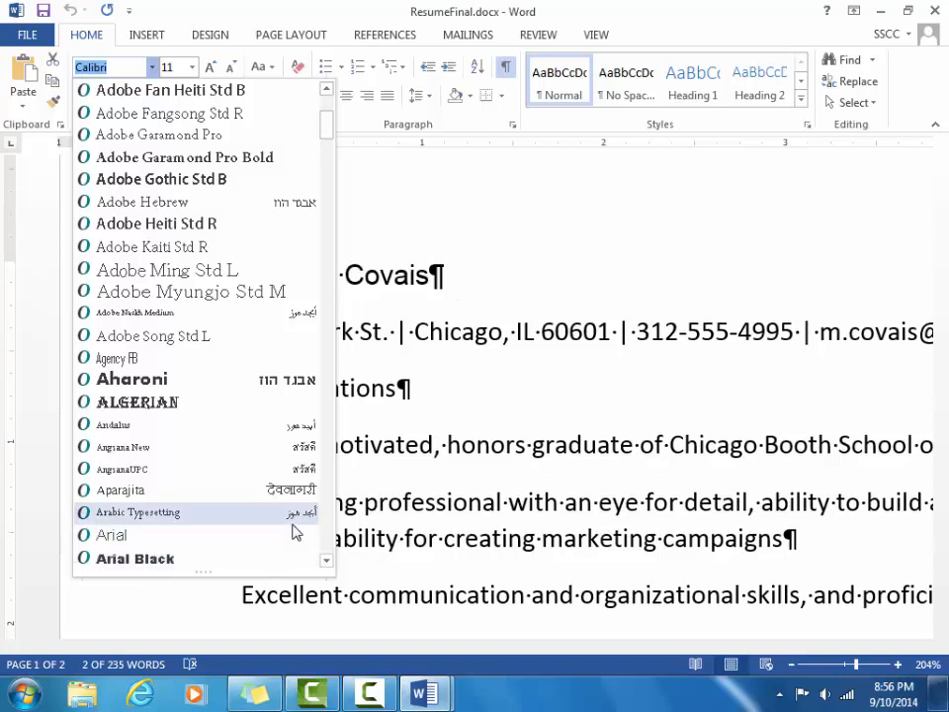
drag(323, 563, 324, 564)
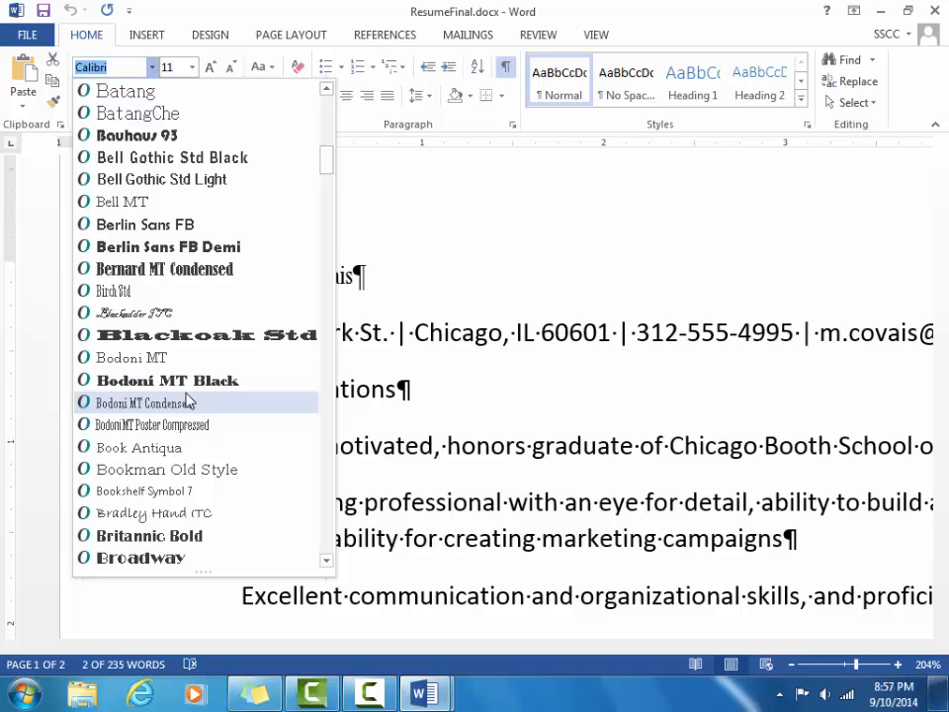
click(331, 242)
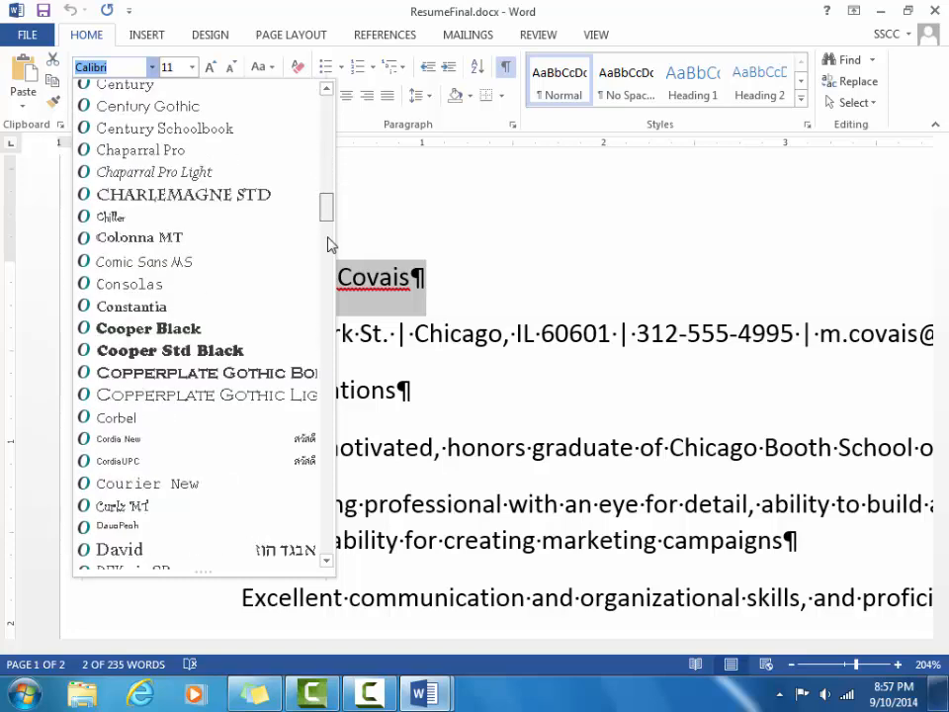
click(331, 297)
click(332, 356)
click(334, 395)
click(338, 454)
click(341, 499)
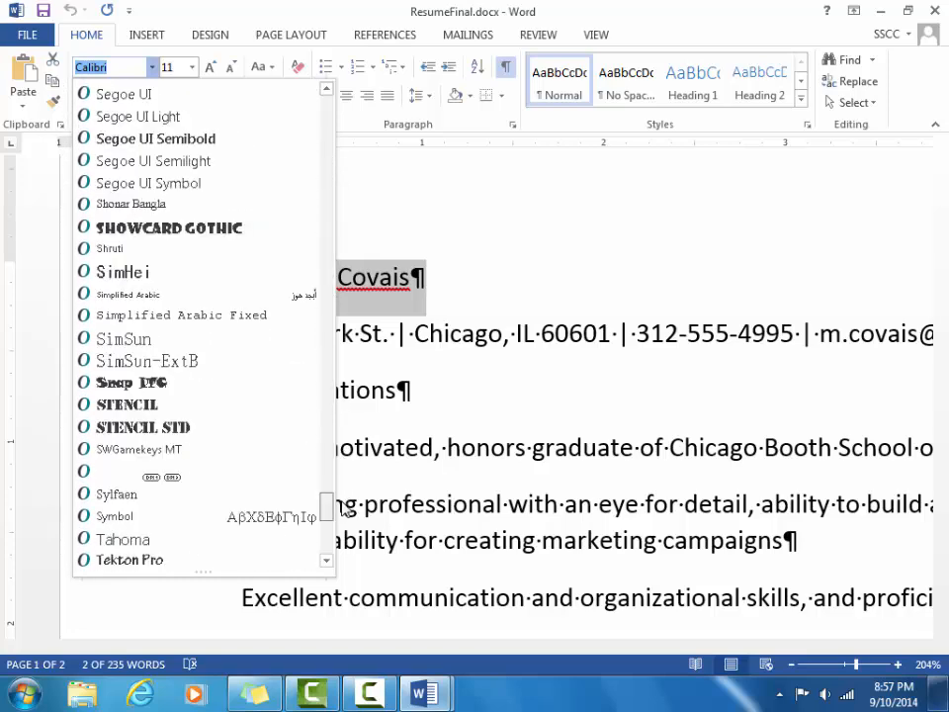
drag(341, 506, 341, 2)
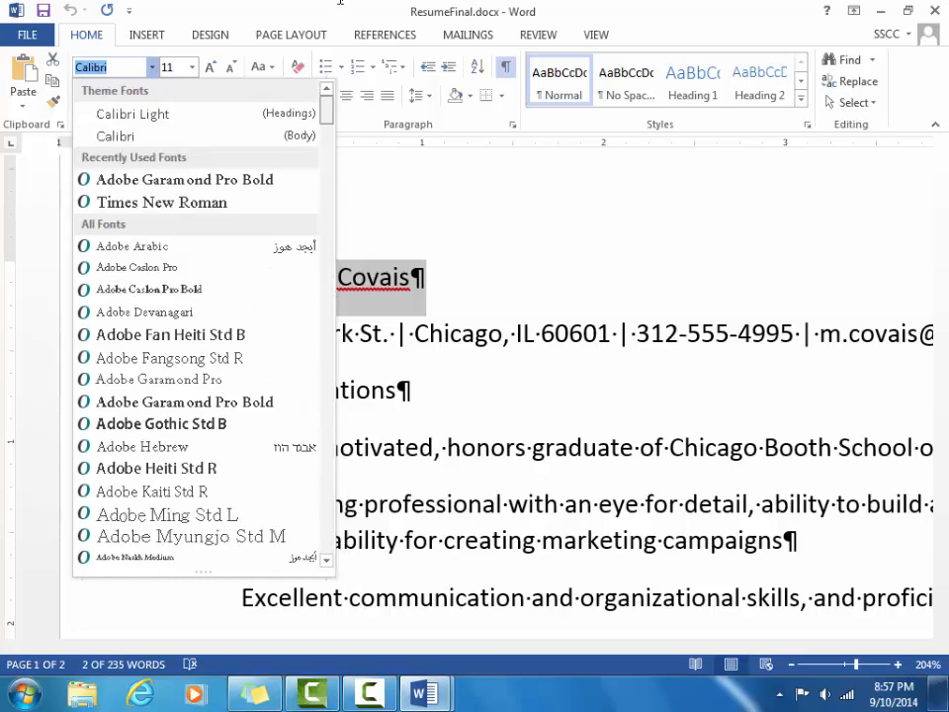
click(417, 194)
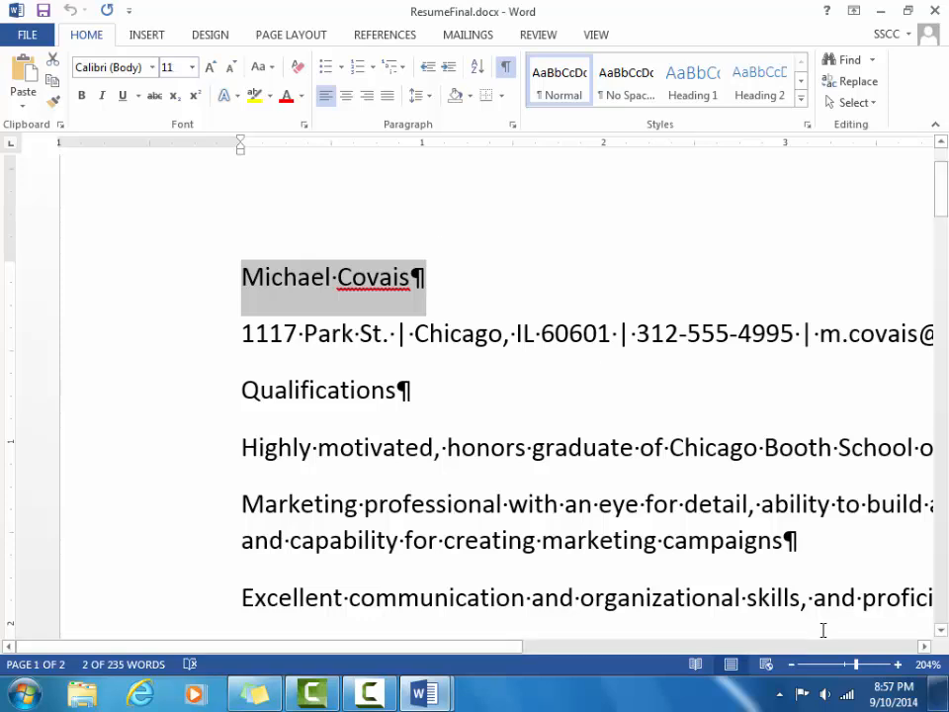
Zoom back out to about 116%, deselect the name line, and select the whole résumé.
drag(856, 673, 847, 671)
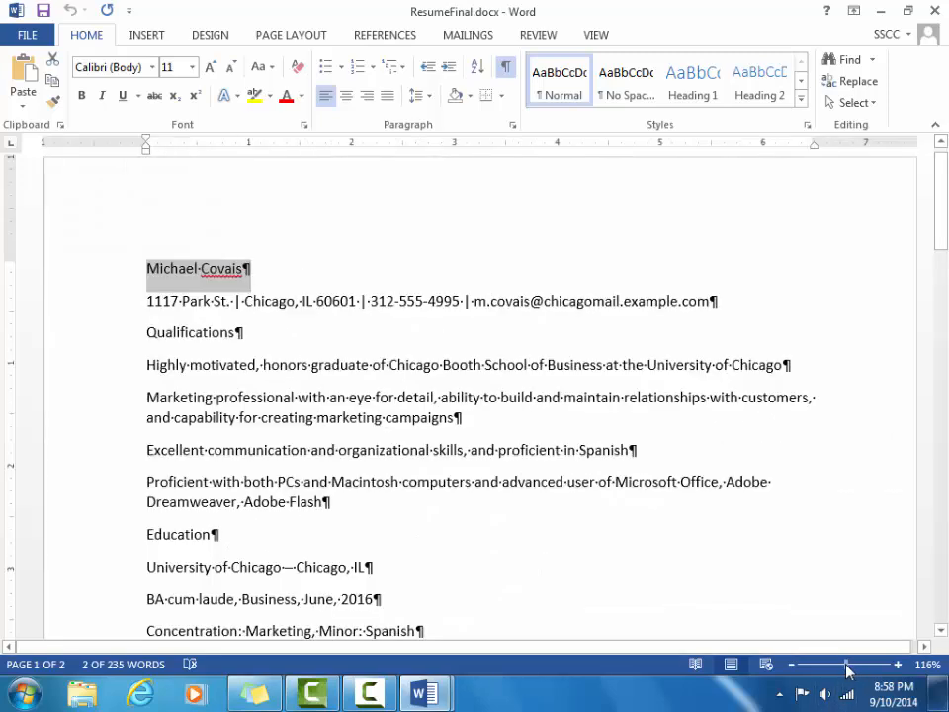
click(862, 321)
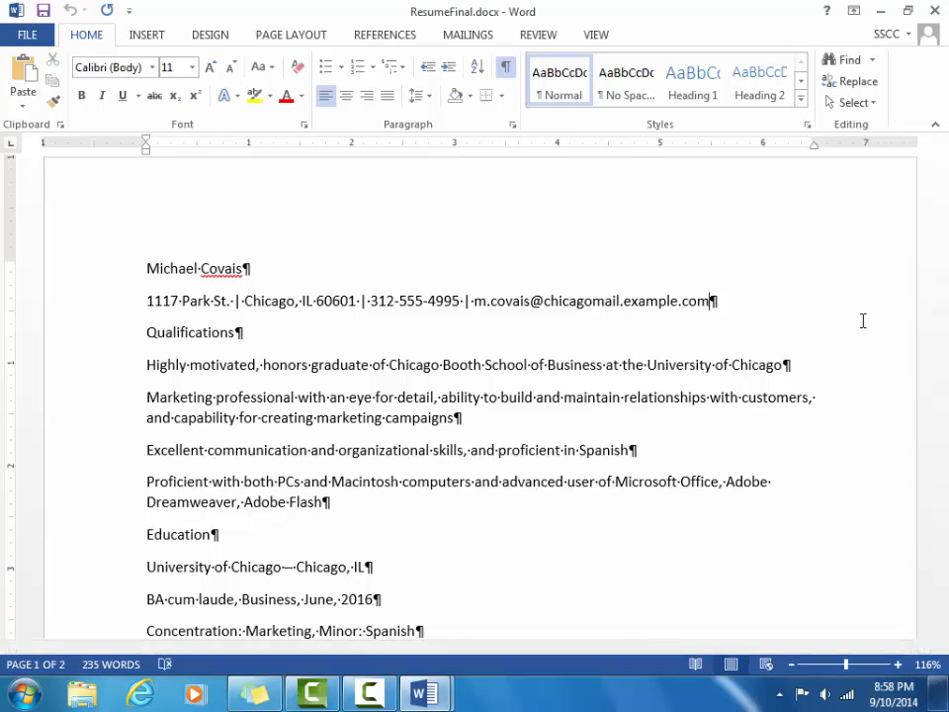
key(ctrl+a)
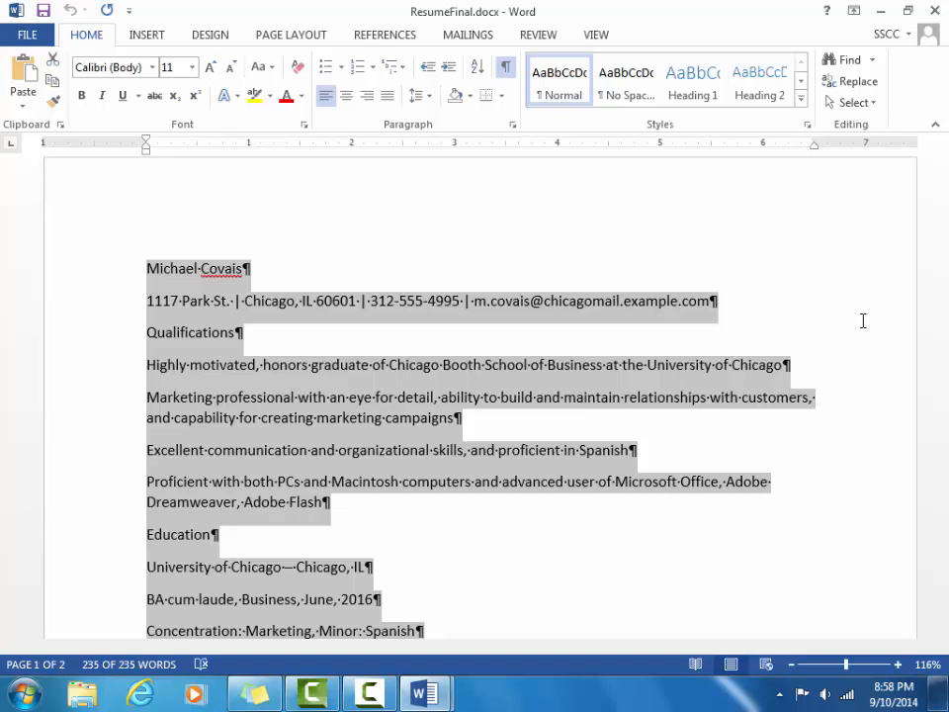
Switch the whole resume's font from Calibri to Verdana and reselect the entire document.
click(153, 69)
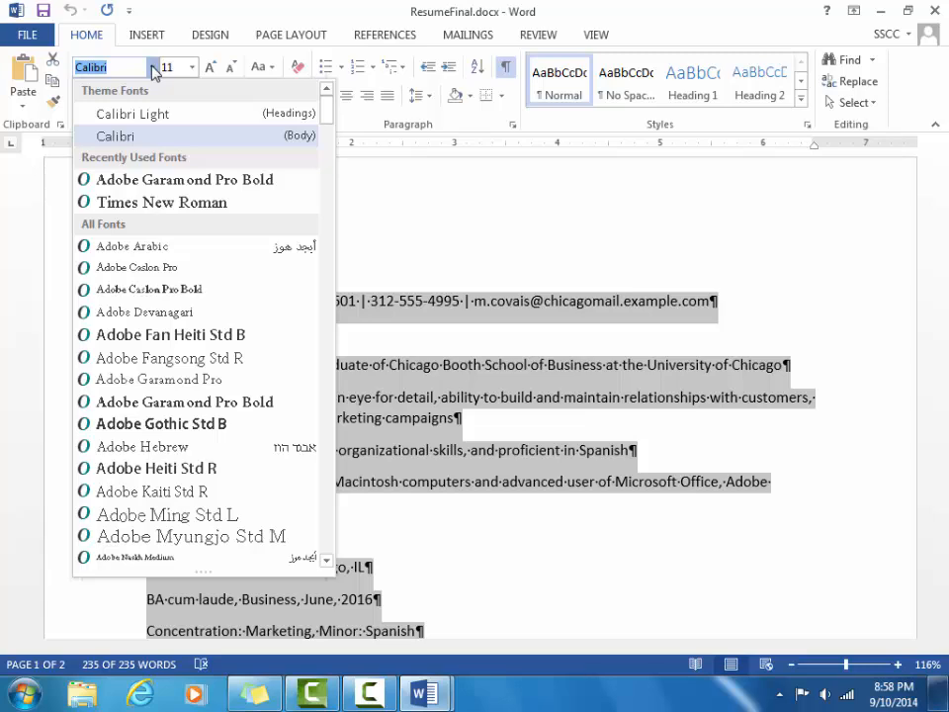
drag(329, 118, 331, 326)
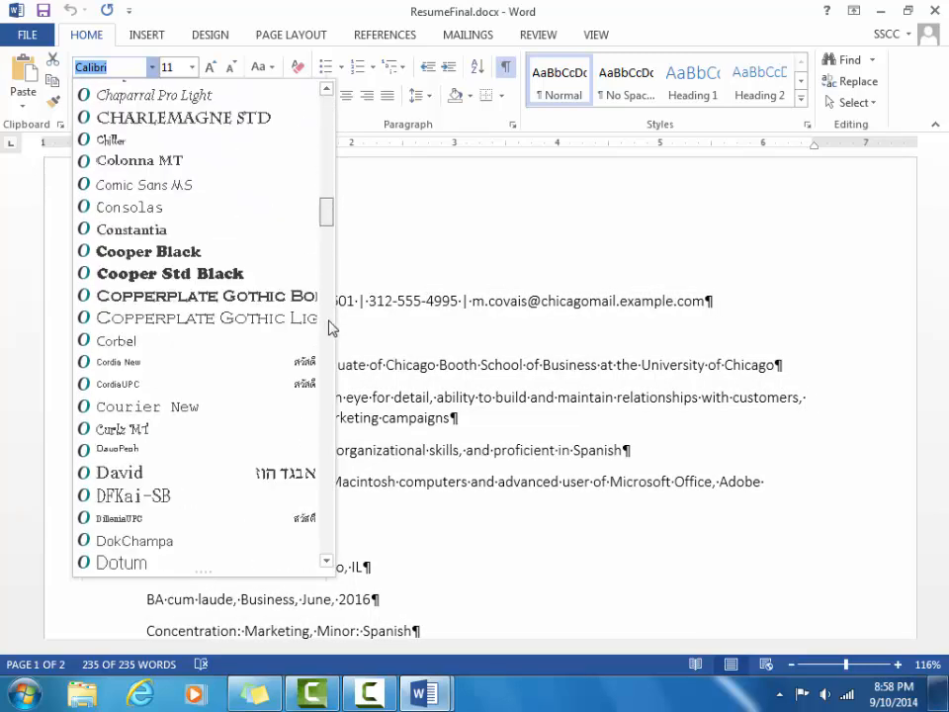
click(329, 400)
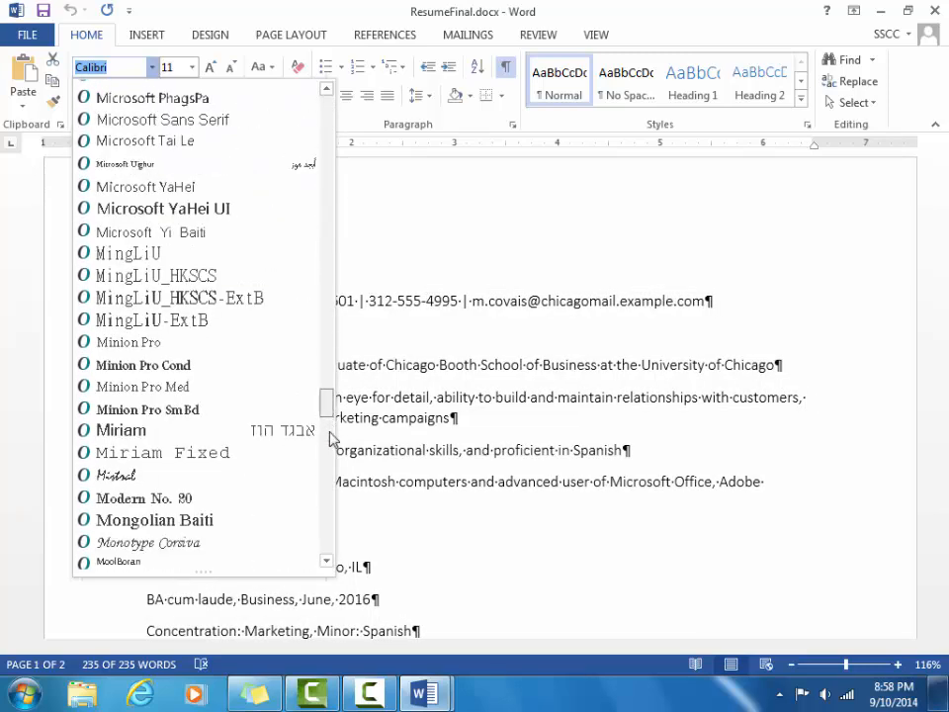
drag(329, 438, 332, 546)
click(173, 461)
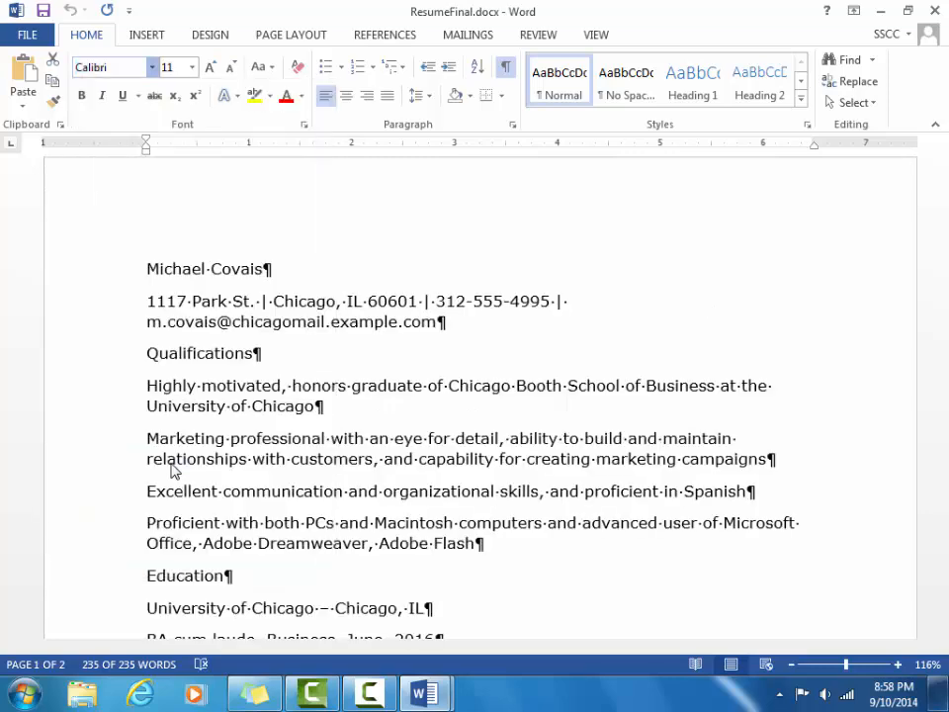
key(ctrl+a)
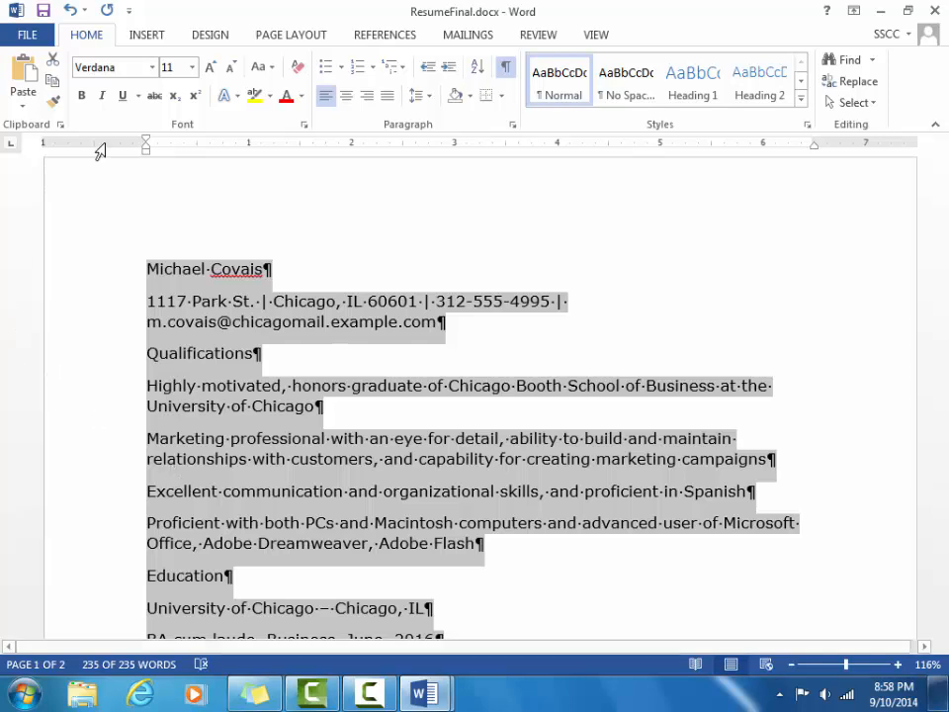
Try 9, 20, 14 and 11 pt on the resume text, then settle on 10 pt.
click(193, 67)
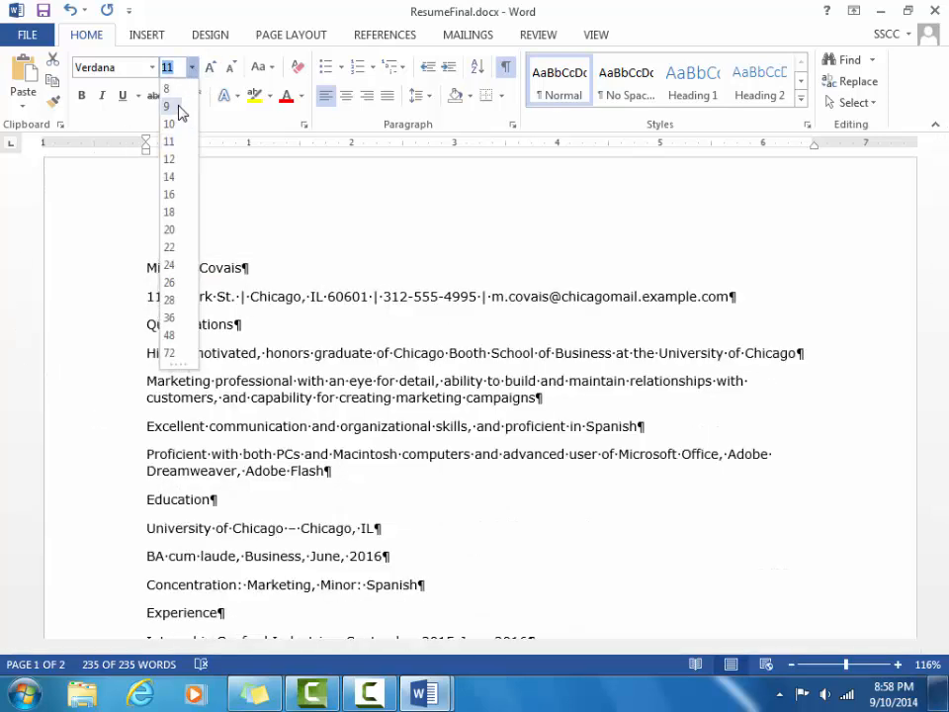
click(180, 106)
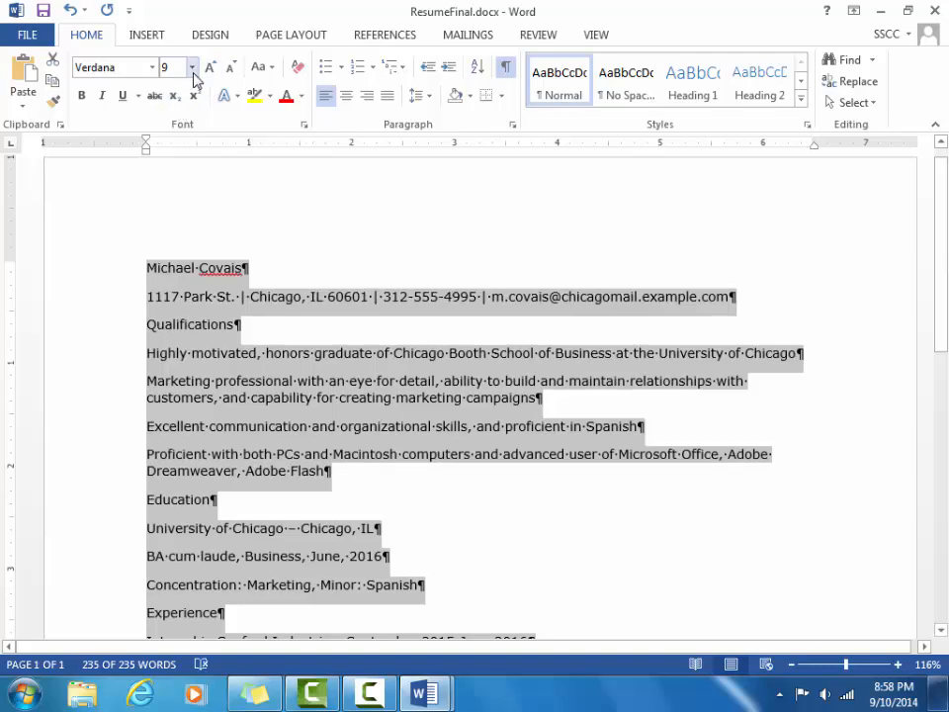
click(193, 67)
click(172, 229)
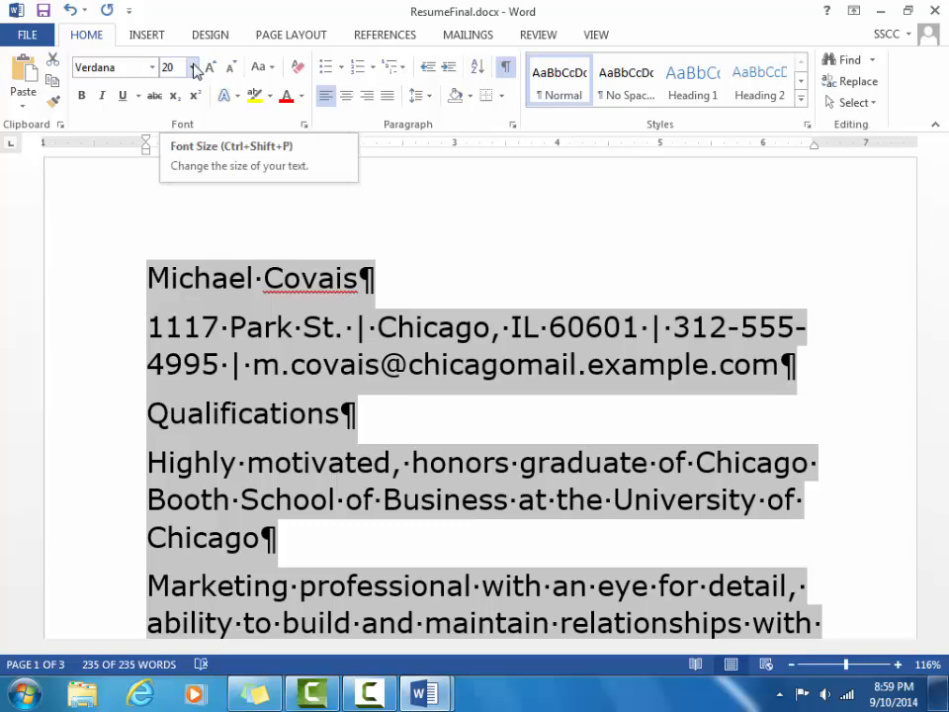
click(193, 67)
click(182, 178)
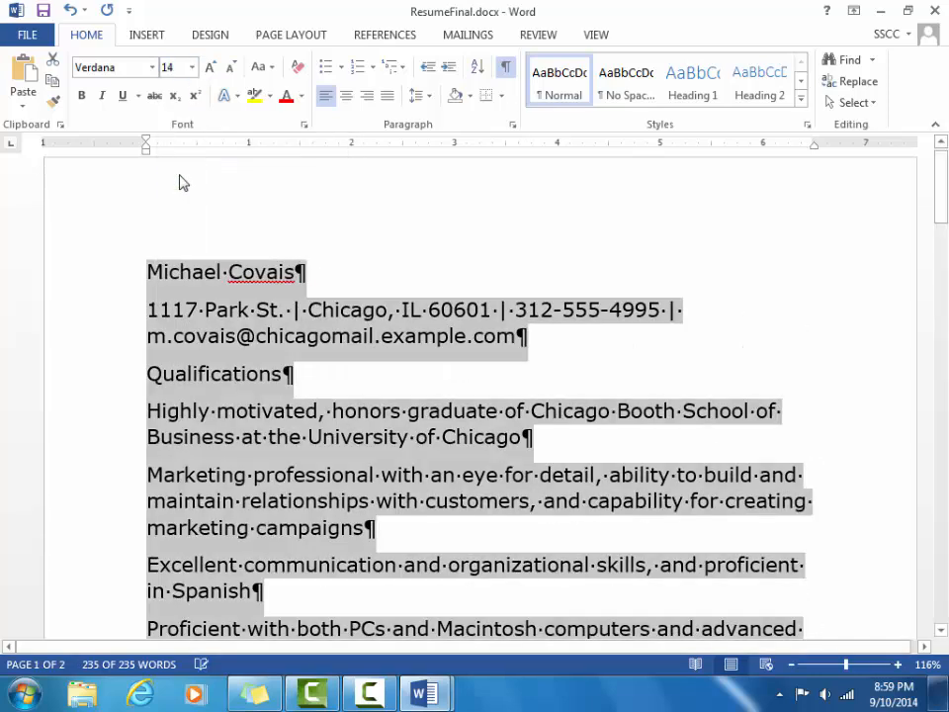
click(192, 67)
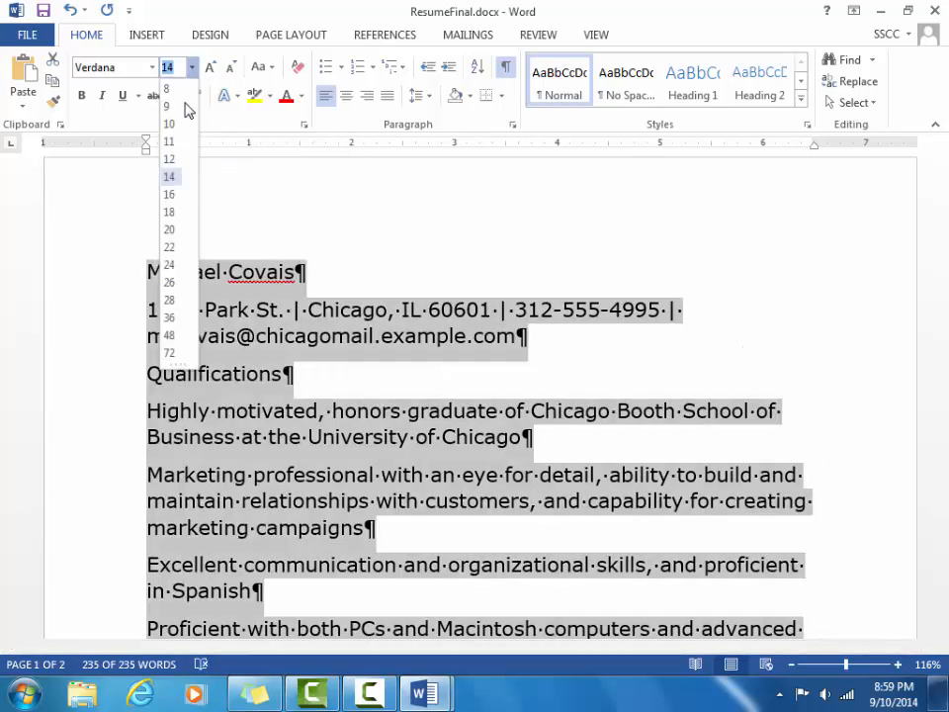
click(180, 143)
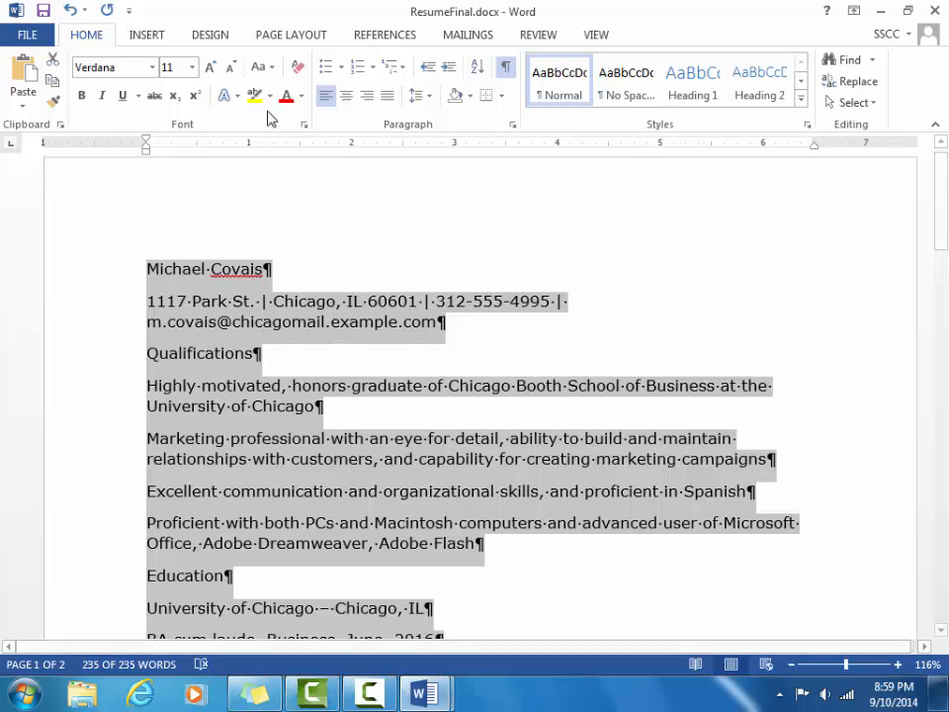
click(234, 73)
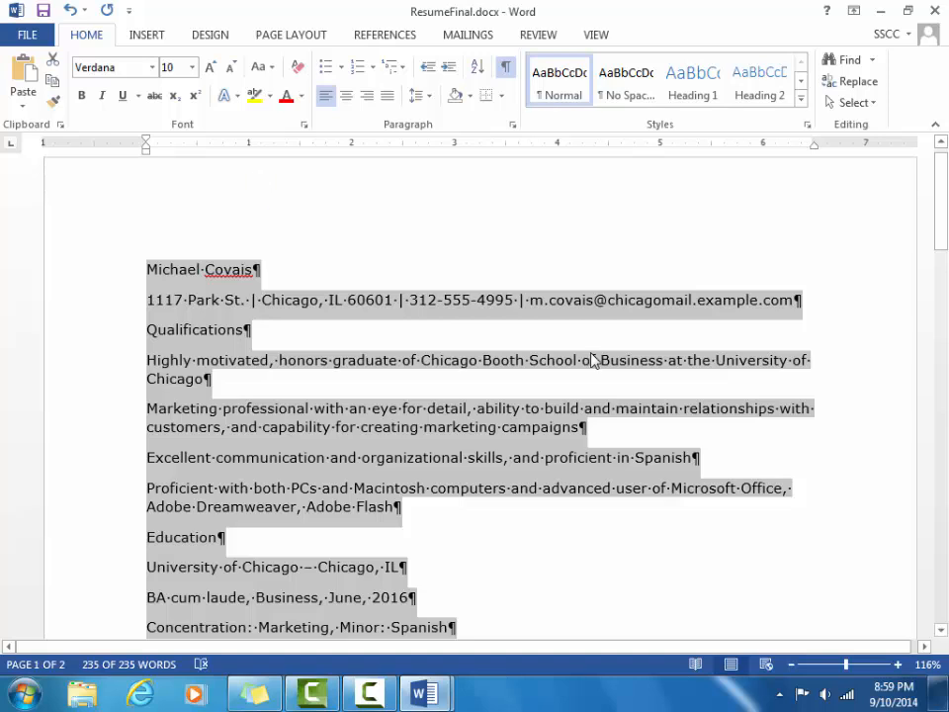
click(682, 207)
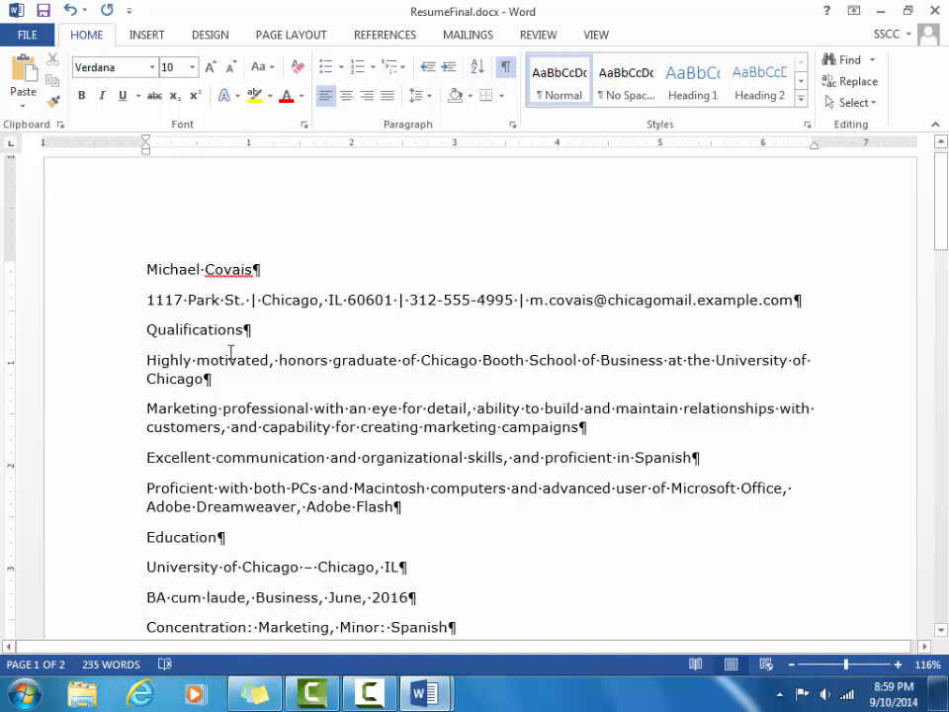
Select the Qualifications and Education headings and grow them twice from 10 to 12 pt.
triple_click(213, 328)
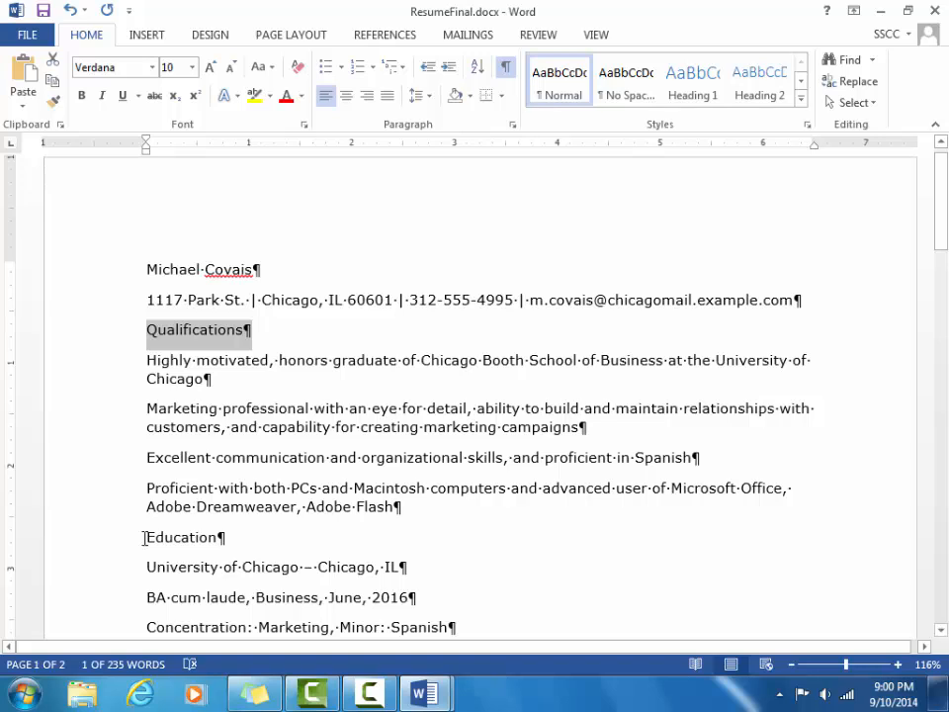
drag(144, 537, 218, 540)
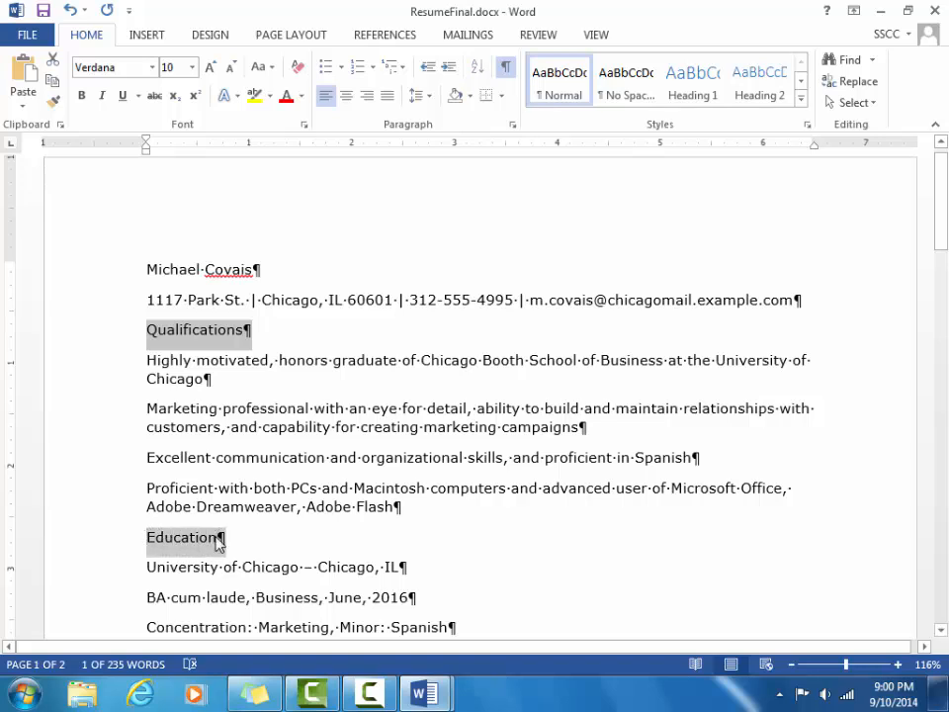
click(196, 534)
drag(148, 537, 218, 545)
drag(218, 544, 218, 544)
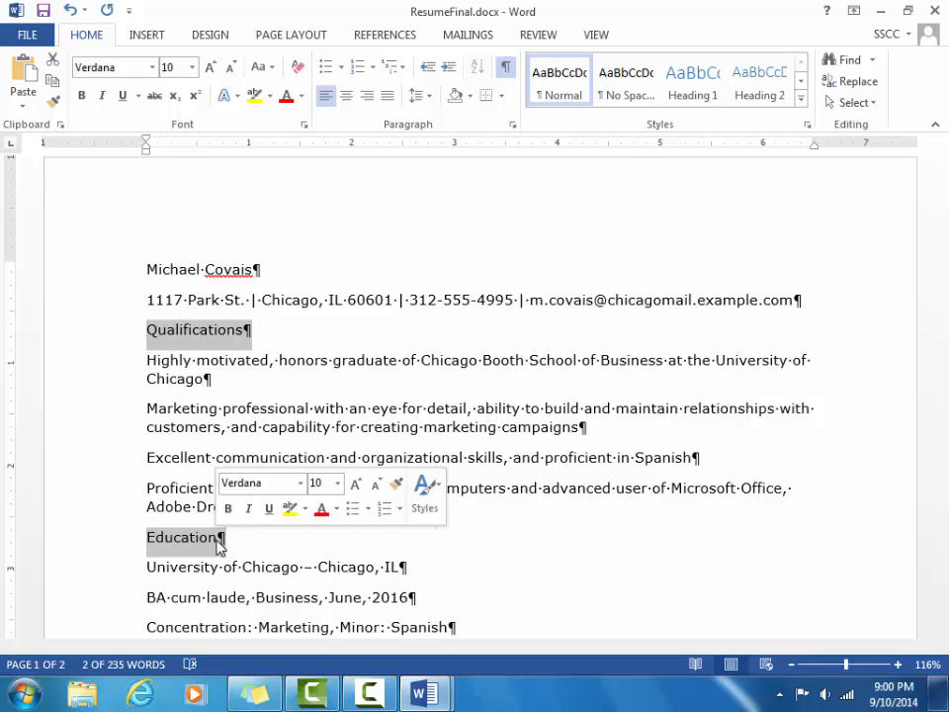
click(209, 70)
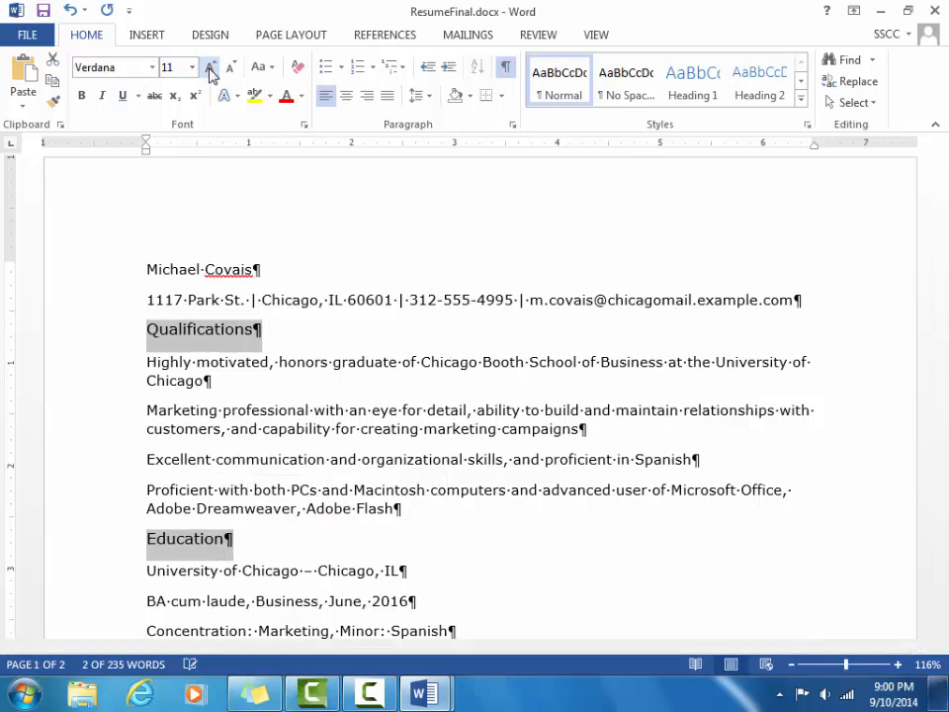
click(210, 73)
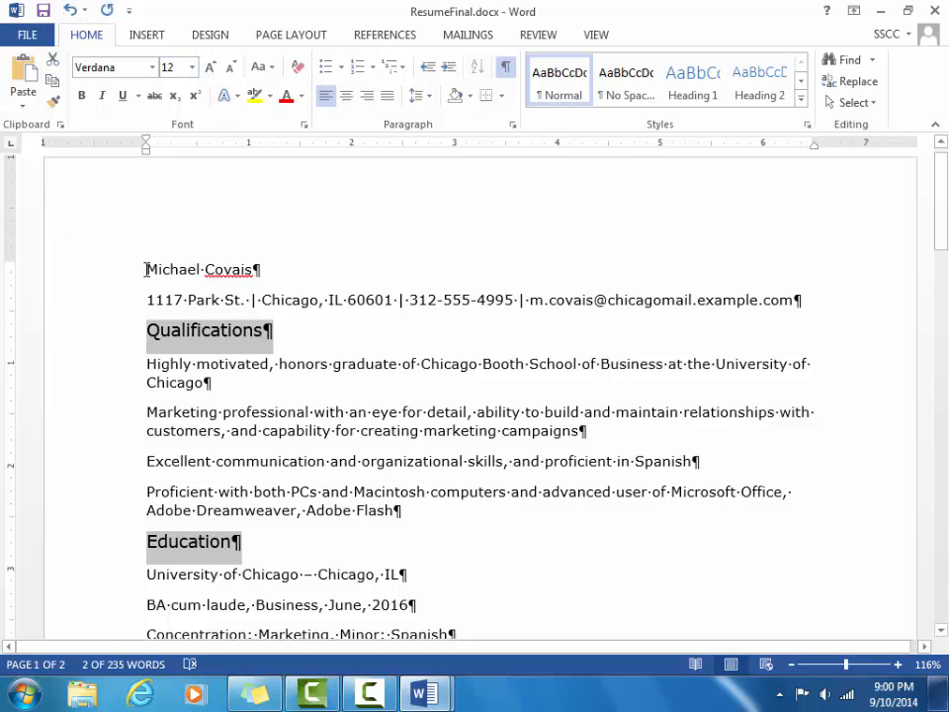
drag(142, 269, 257, 275)
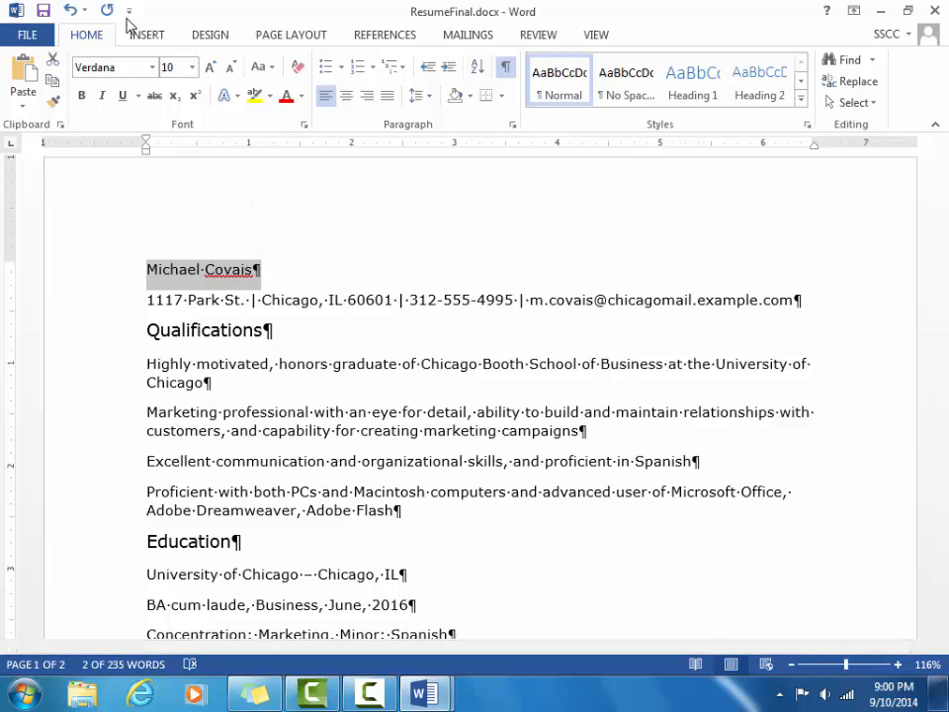
Set the name line to 20 pt, then select the Qualifications and Education headings together.
click(191, 67)
click(177, 229)
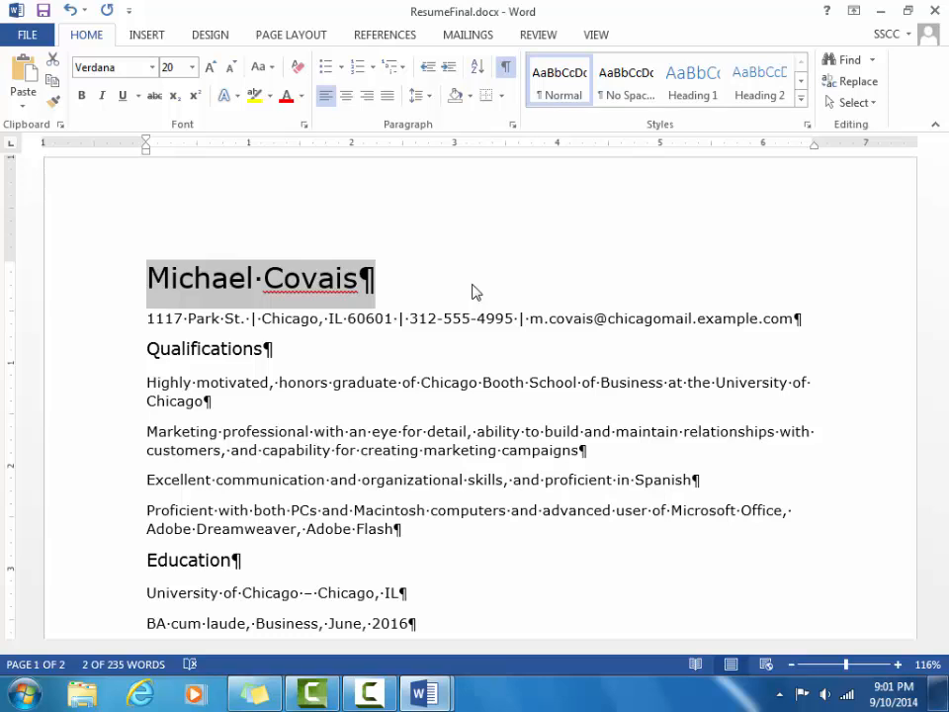
click(146, 348)
drag(209, 345, 267, 348)
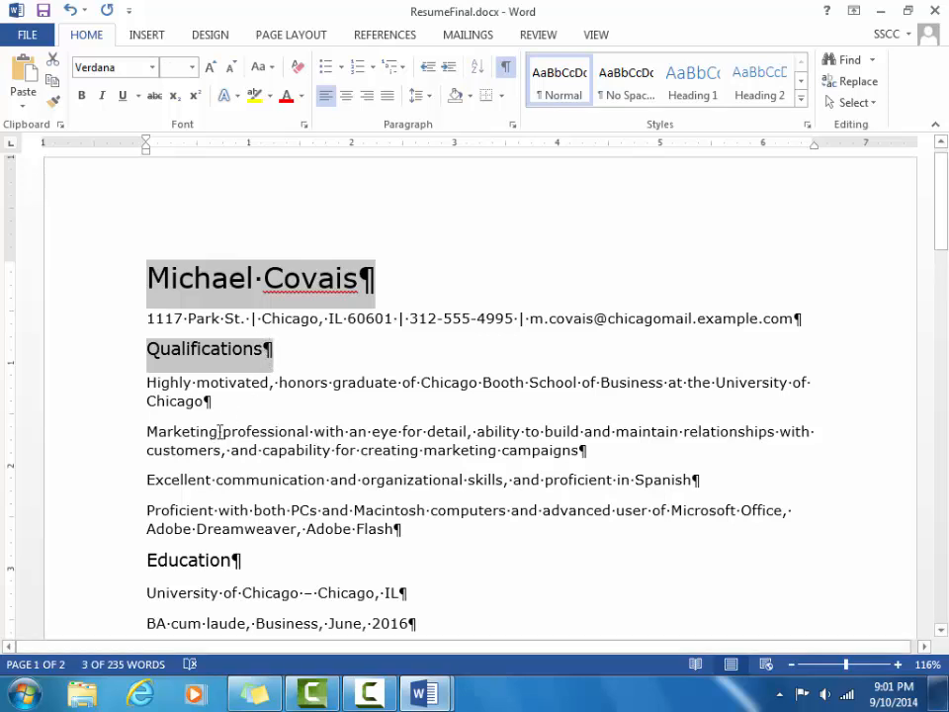
drag(146, 559, 246, 560)
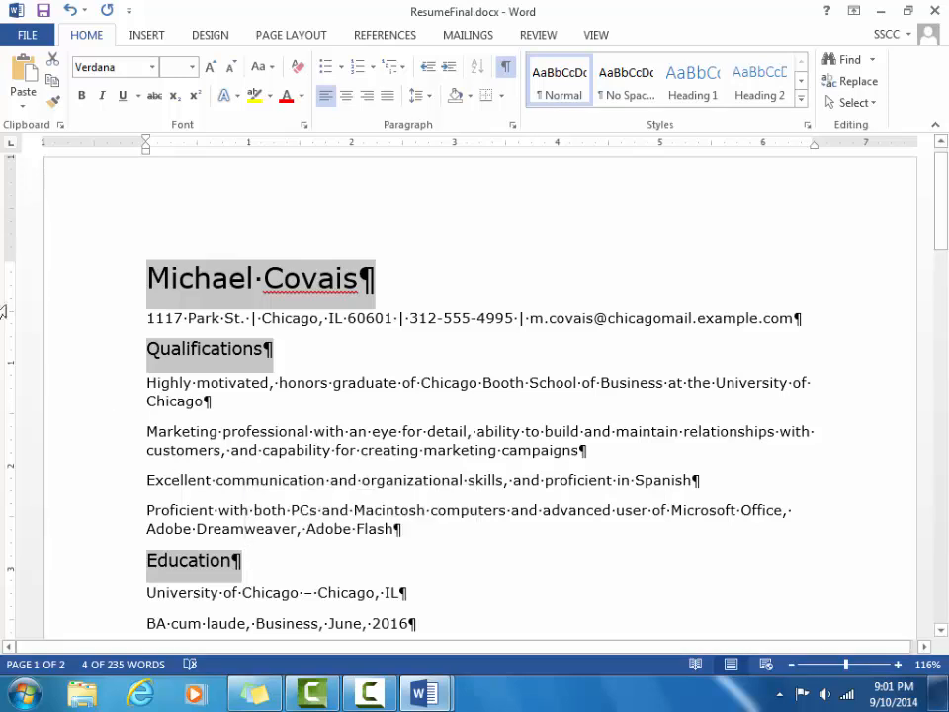
Bold the name line and the Qualifications and Education headings.
click(84, 96)
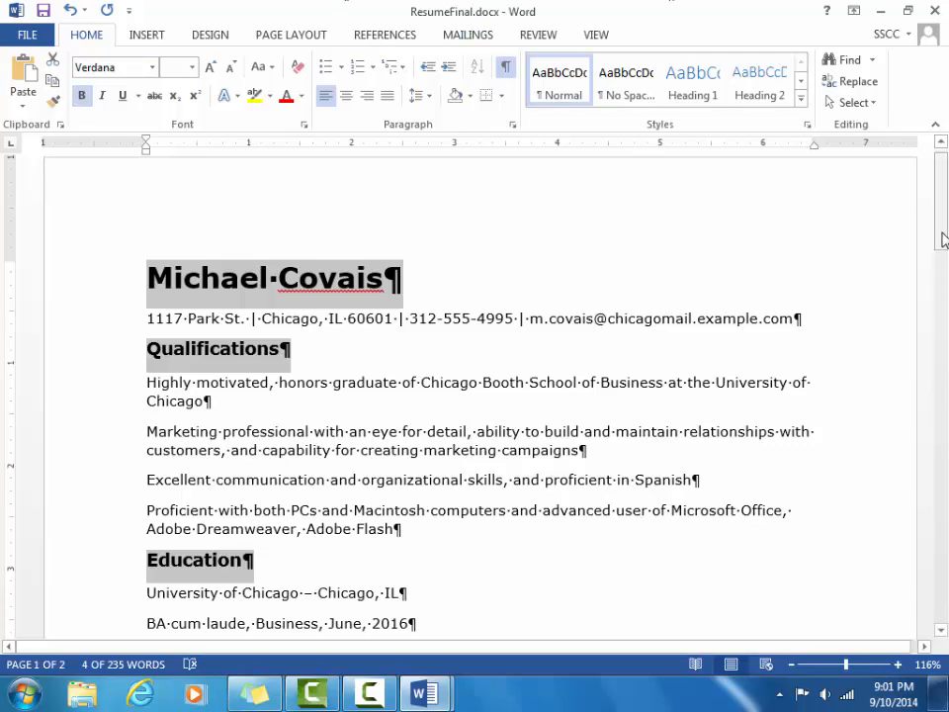
drag(944, 239, 944, 308)
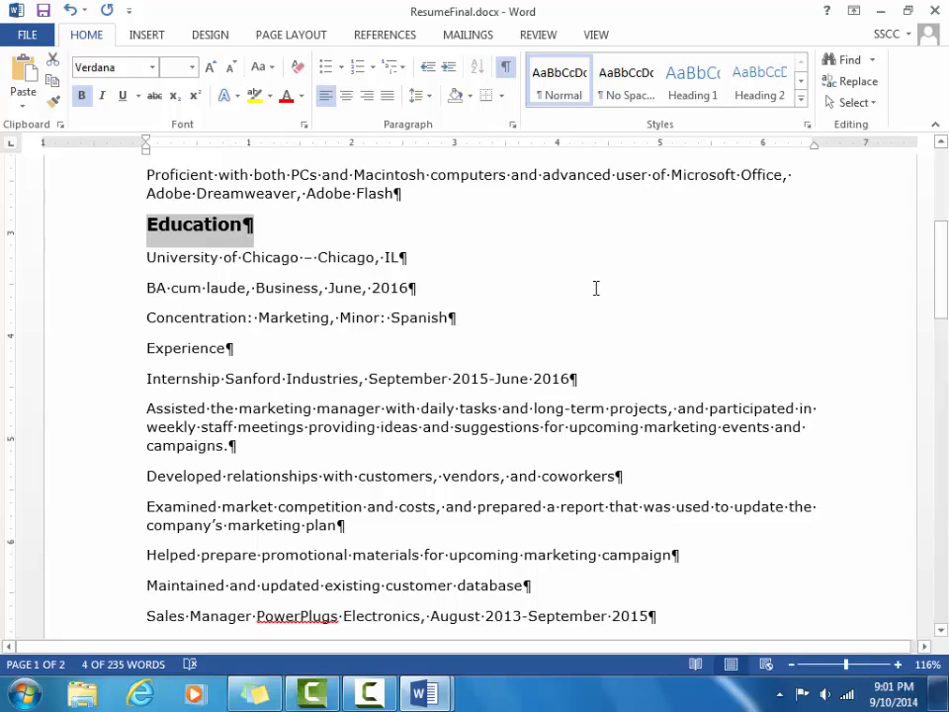
Italicize the words 'cum laude' on the BA degree line.
drag(184, 293, 232, 294)
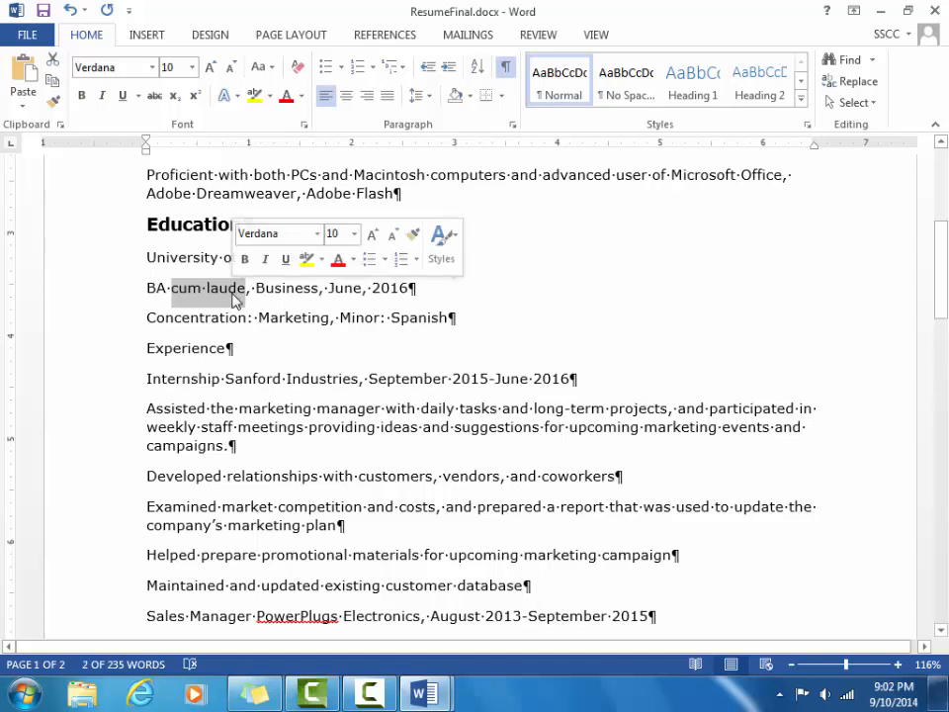
click(103, 96)
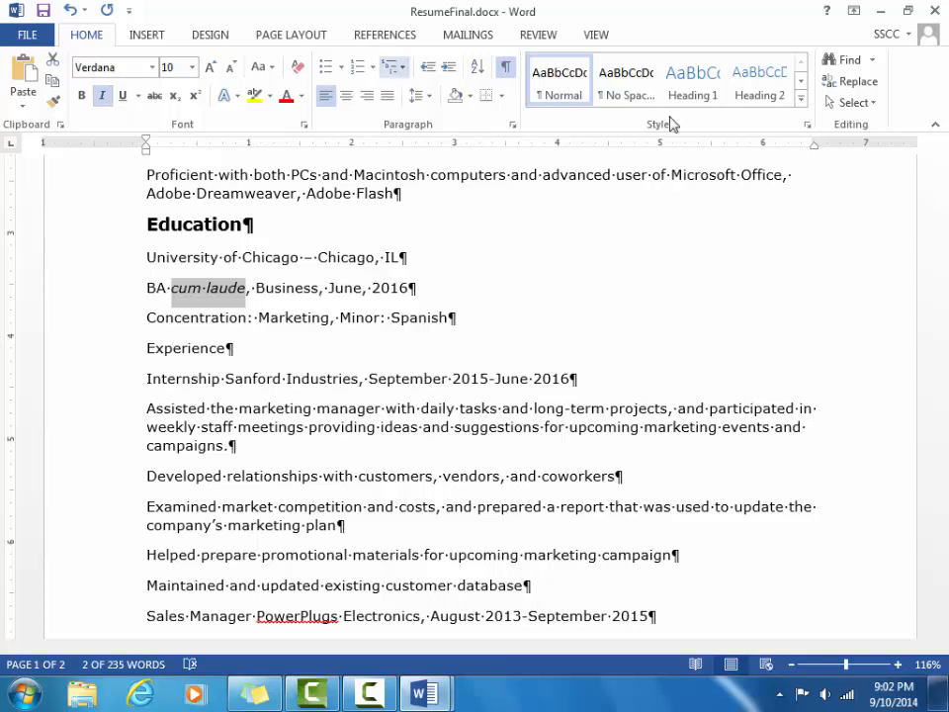
drag(942, 276, 944, 297)
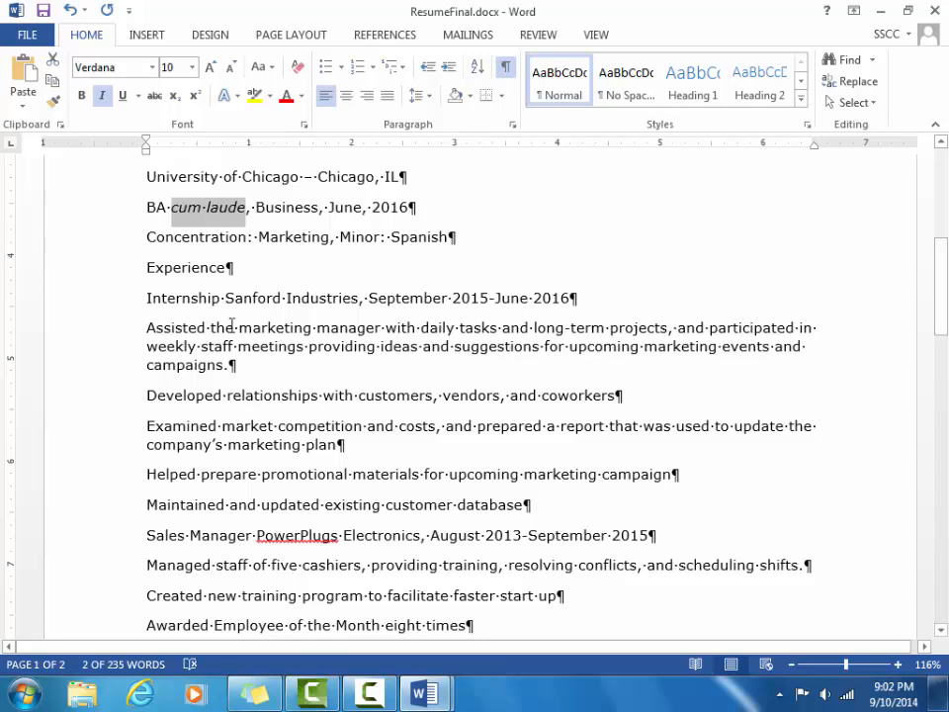
drag(146, 297, 358, 309)
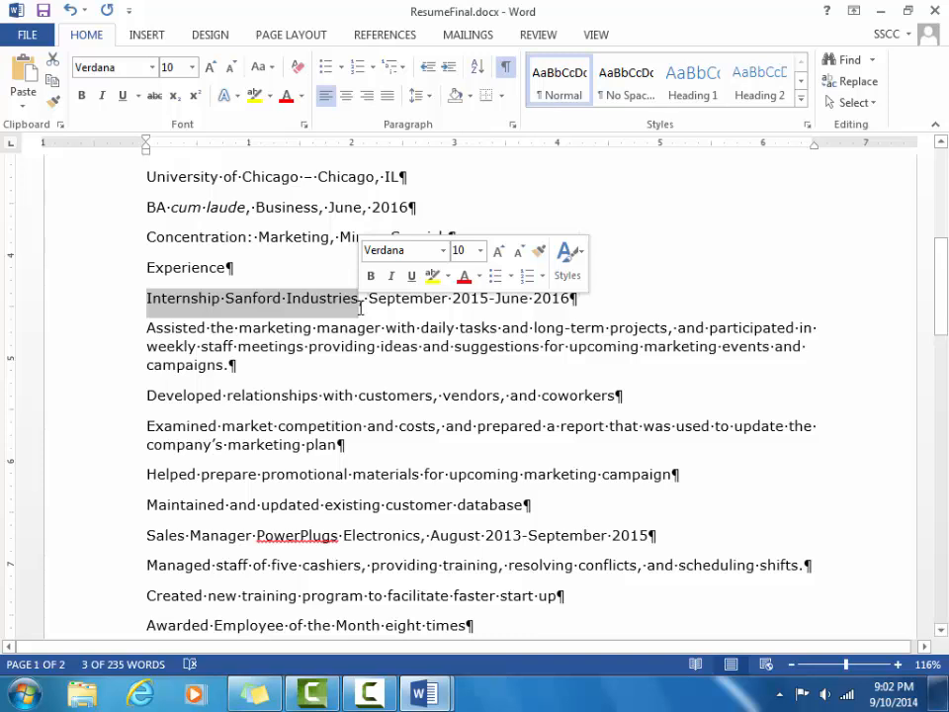
Bold 'Internship Sanford Industries' at the start of the first Experience entry.
key(ctrl+b)
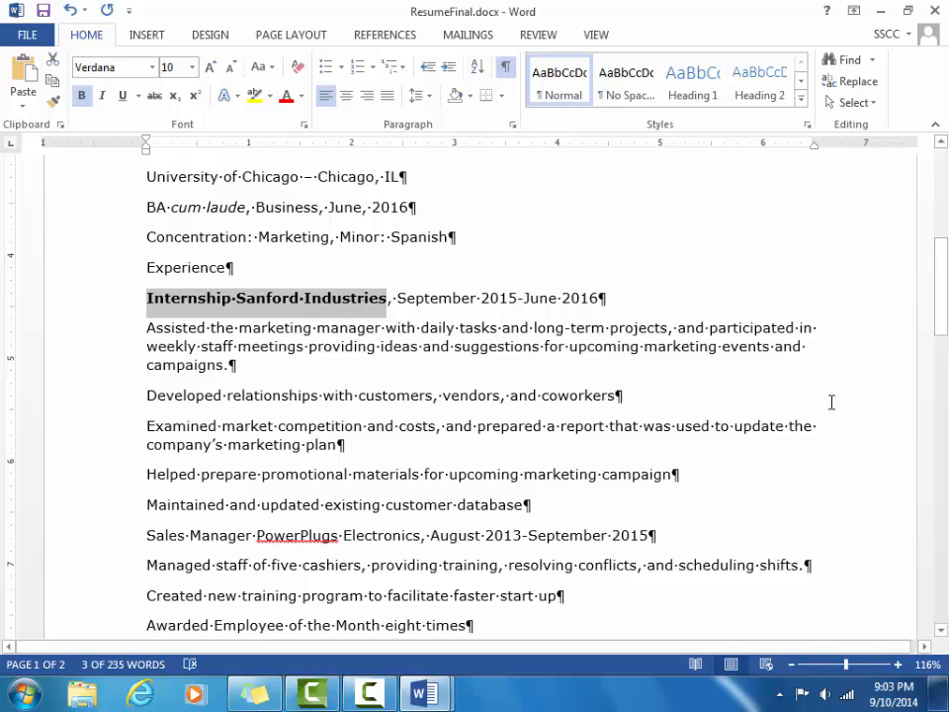
drag(942, 311, 941, 261)
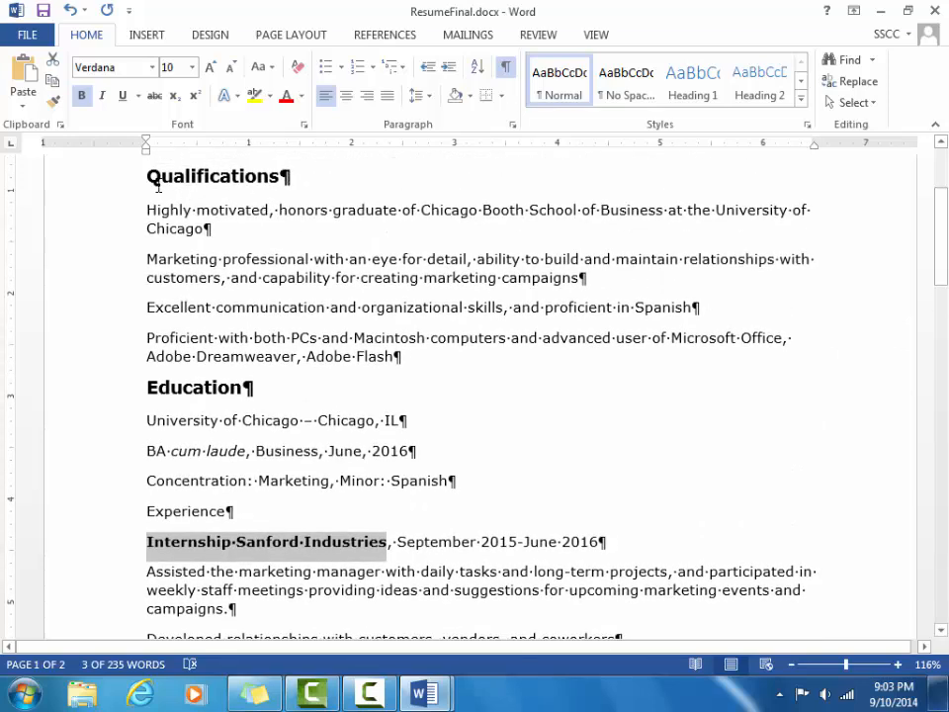
Colour the Qualifications and Education headings Orange, Accent 2.
drag(146, 176, 294, 186)
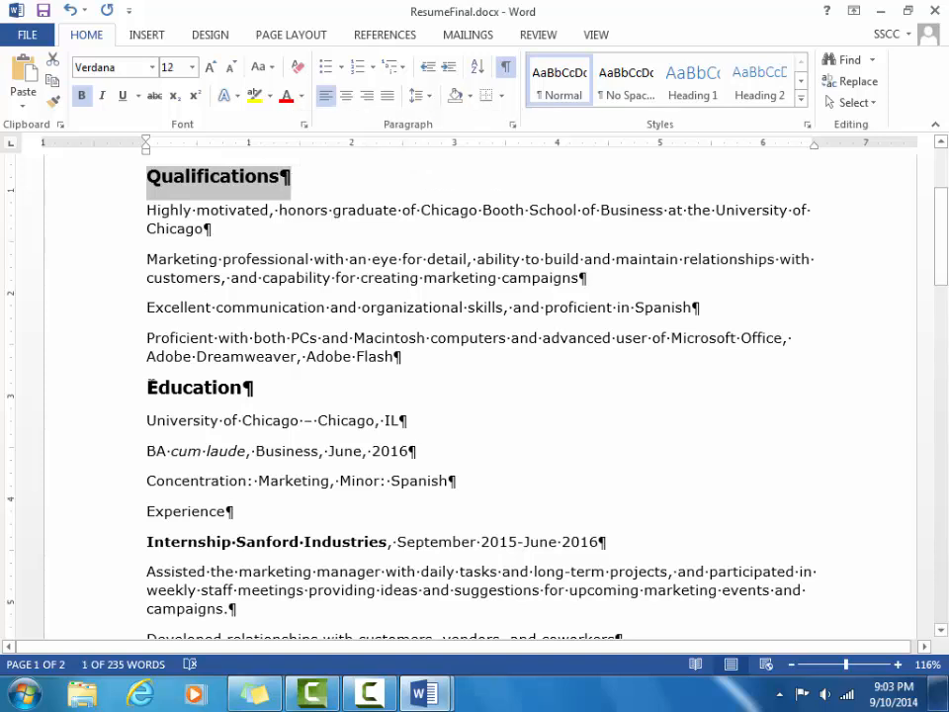
drag(148, 387, 262, 384)
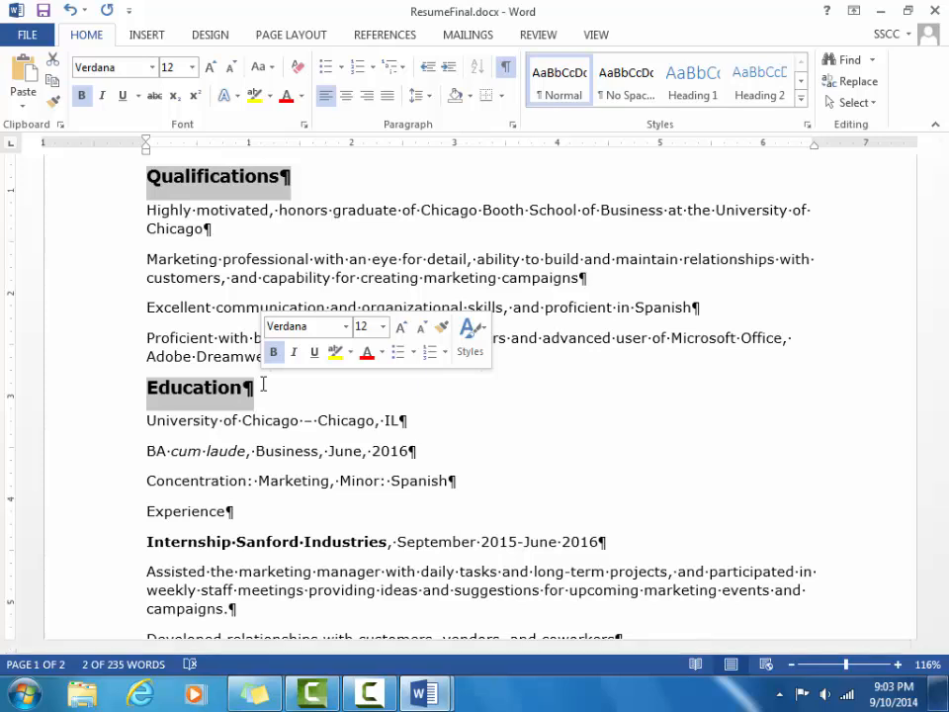
click(301, 96)
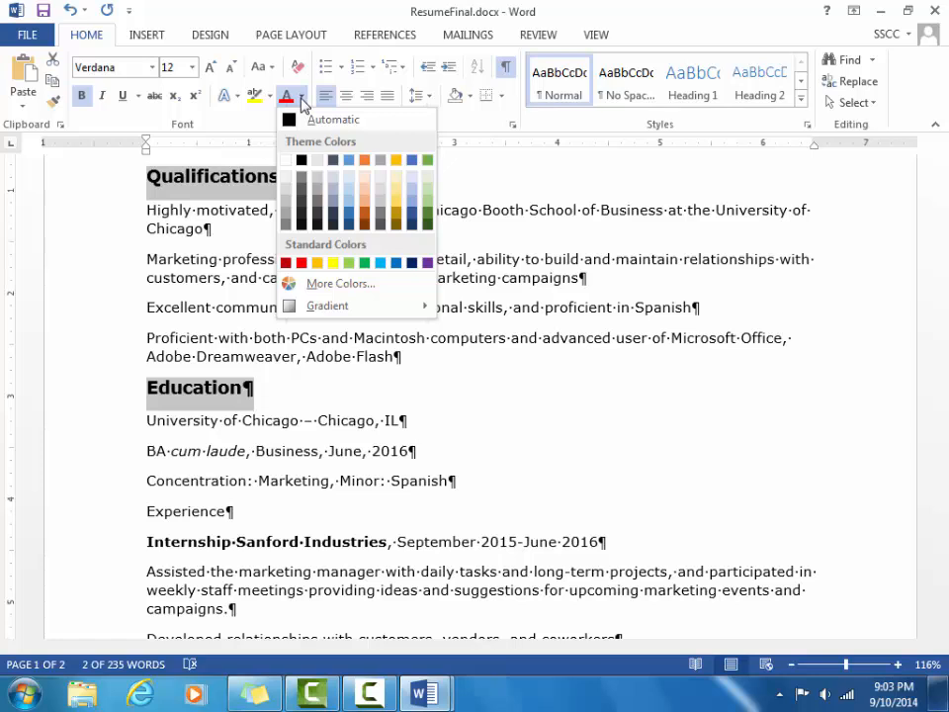
click(365, 160)
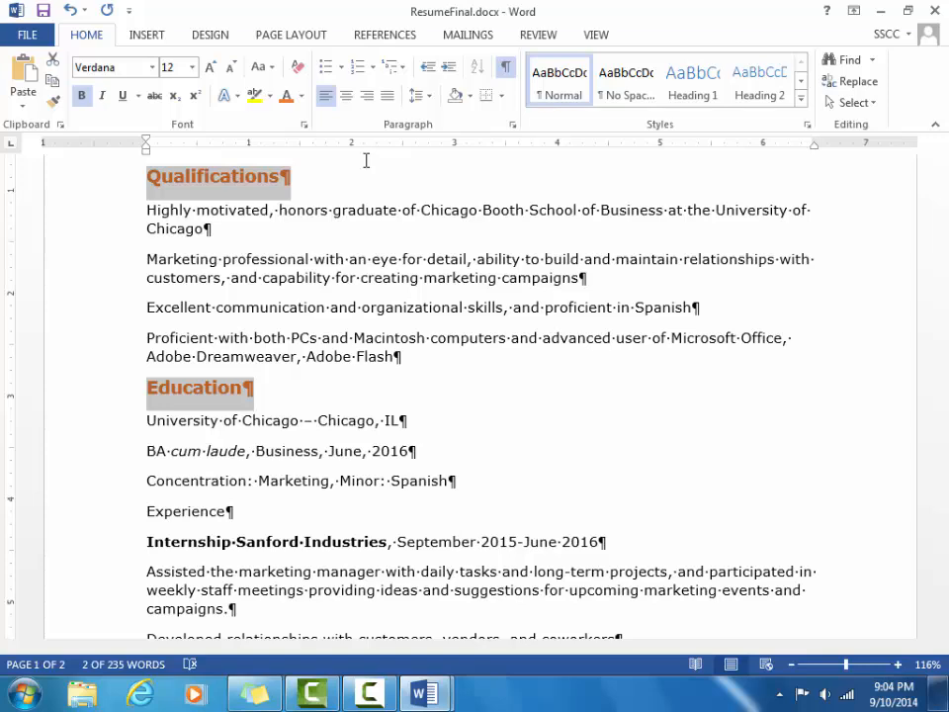
click(366, 159)
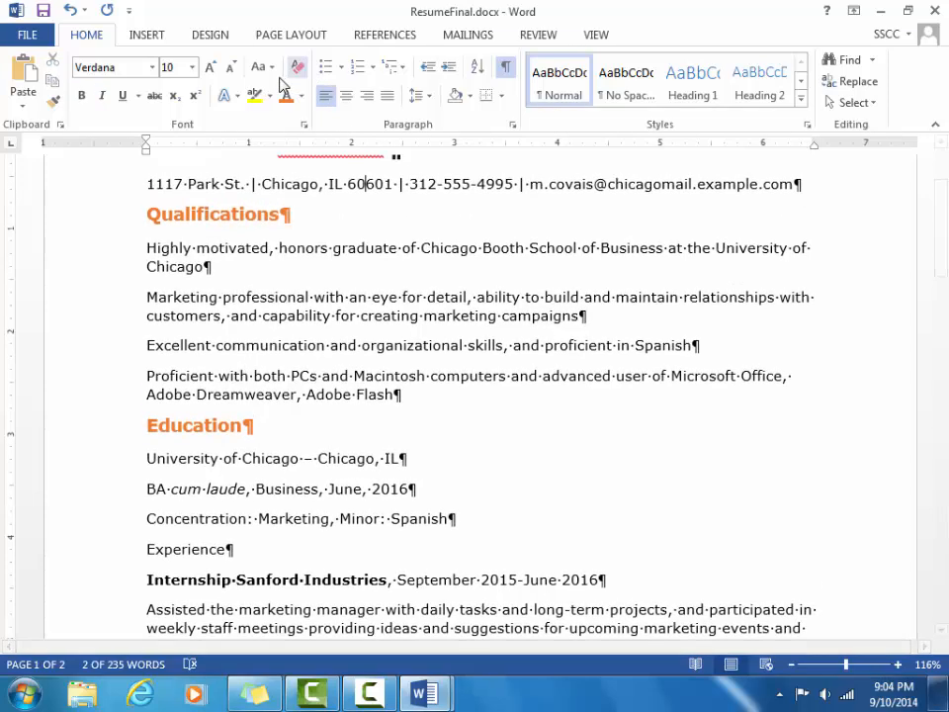
click(301, 97)
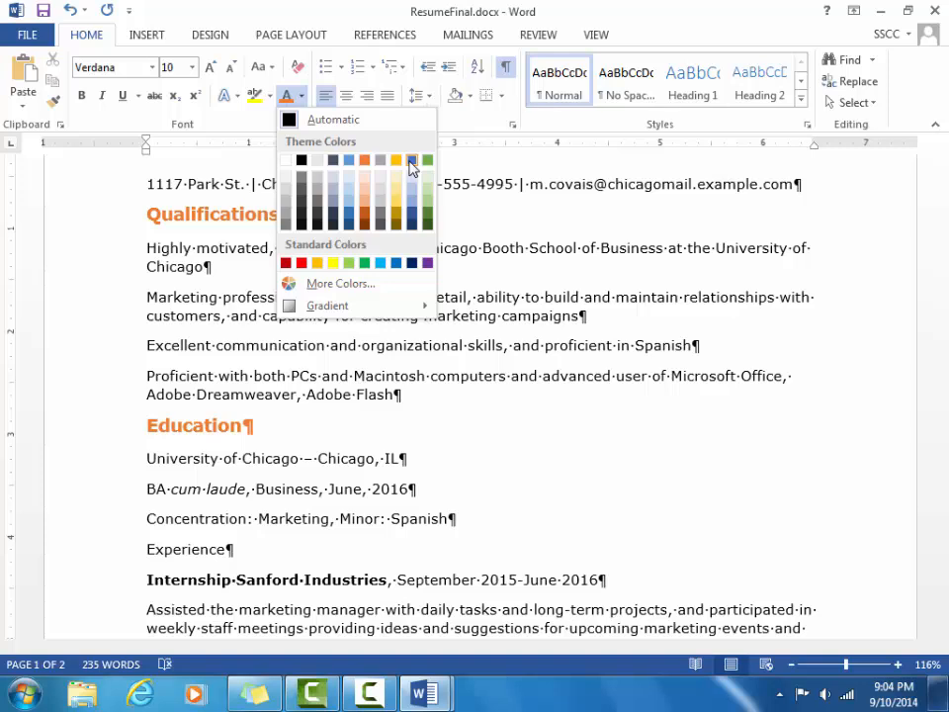
Recolour the Qualifications and Education headings from orange to Blue-Gray, Text 2.
click(333, 165)
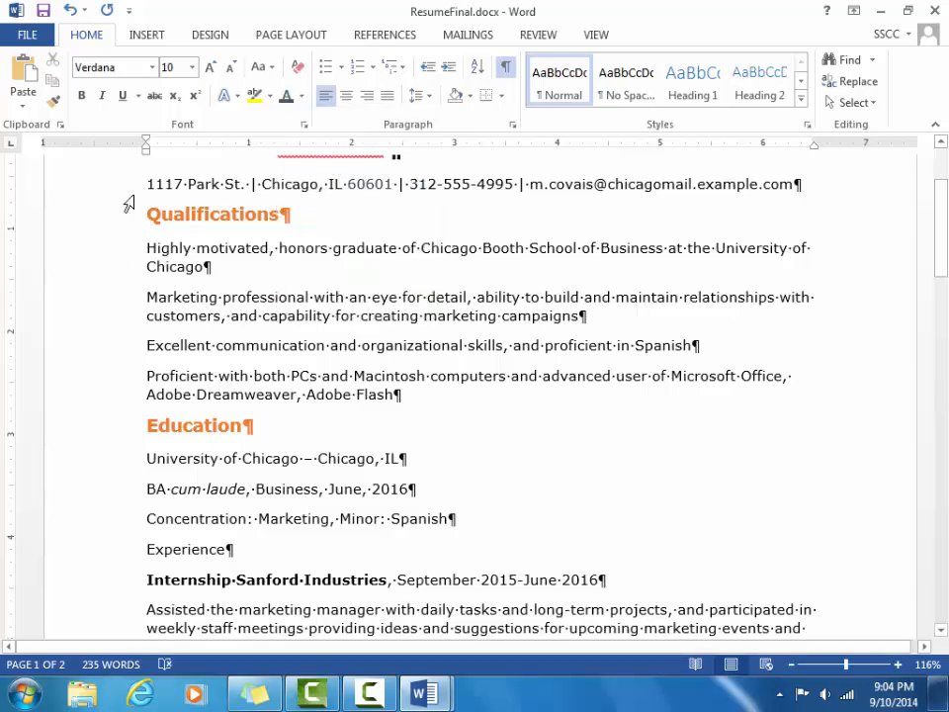
drag(283, 208, 292, 212)
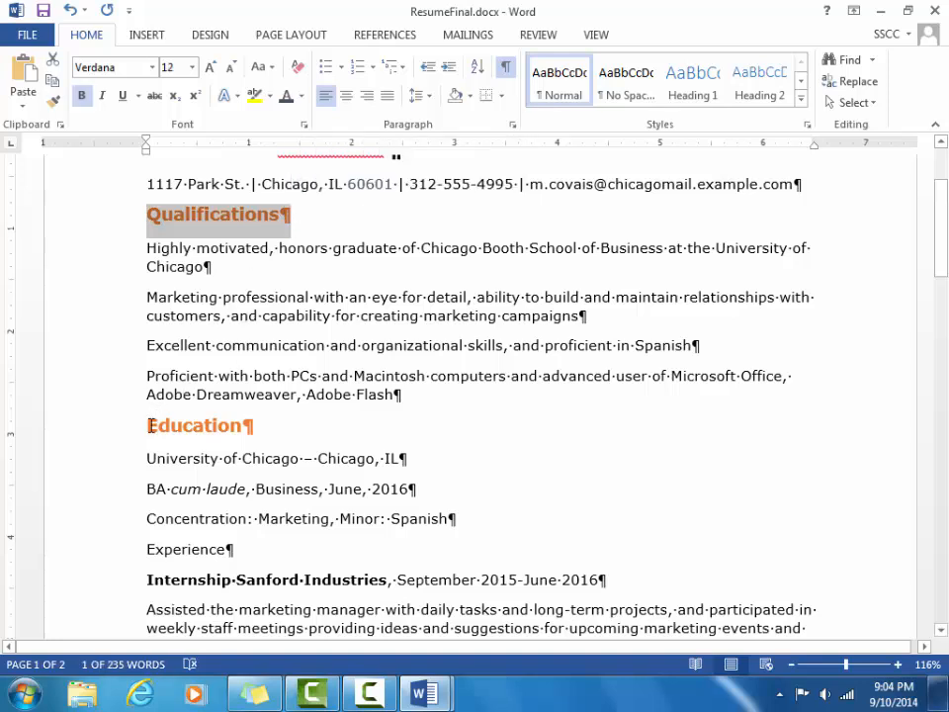
drag(146, 424, 257, 422)
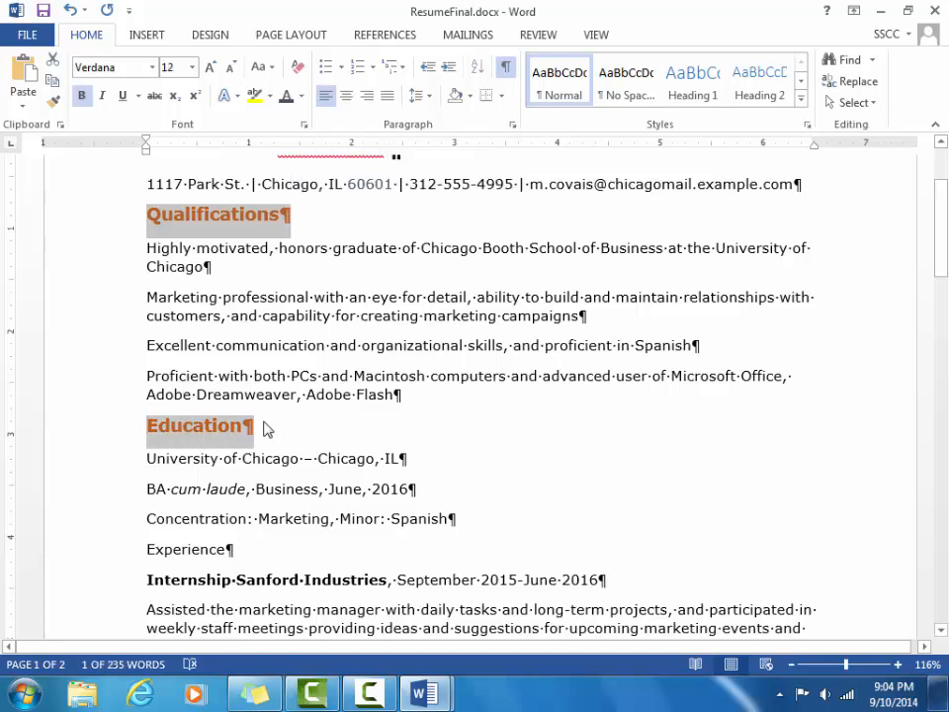
click(302, 96)
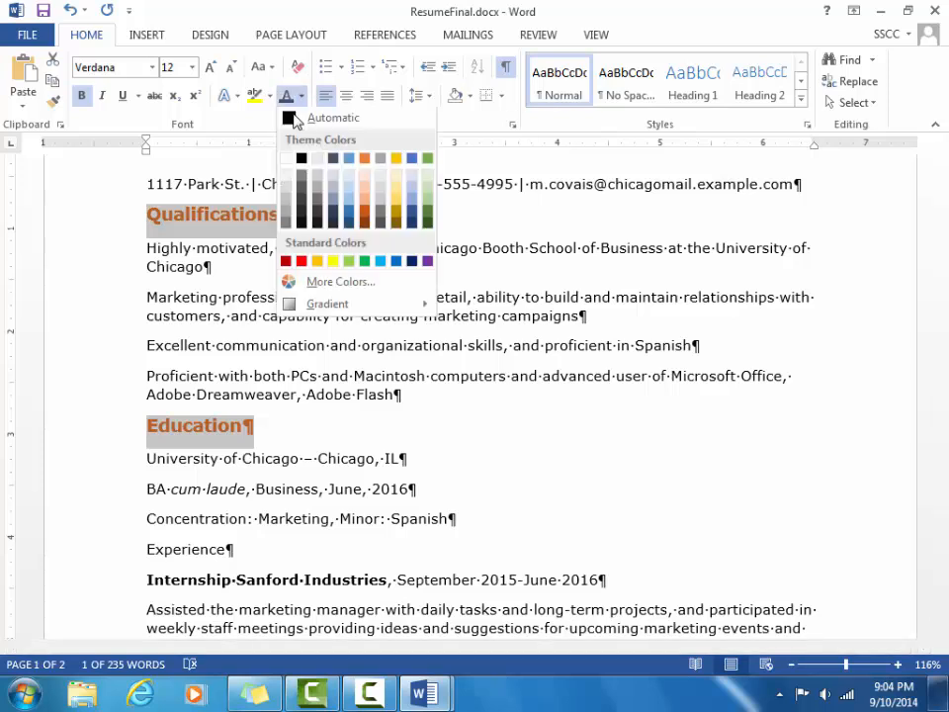
click(333, 159)
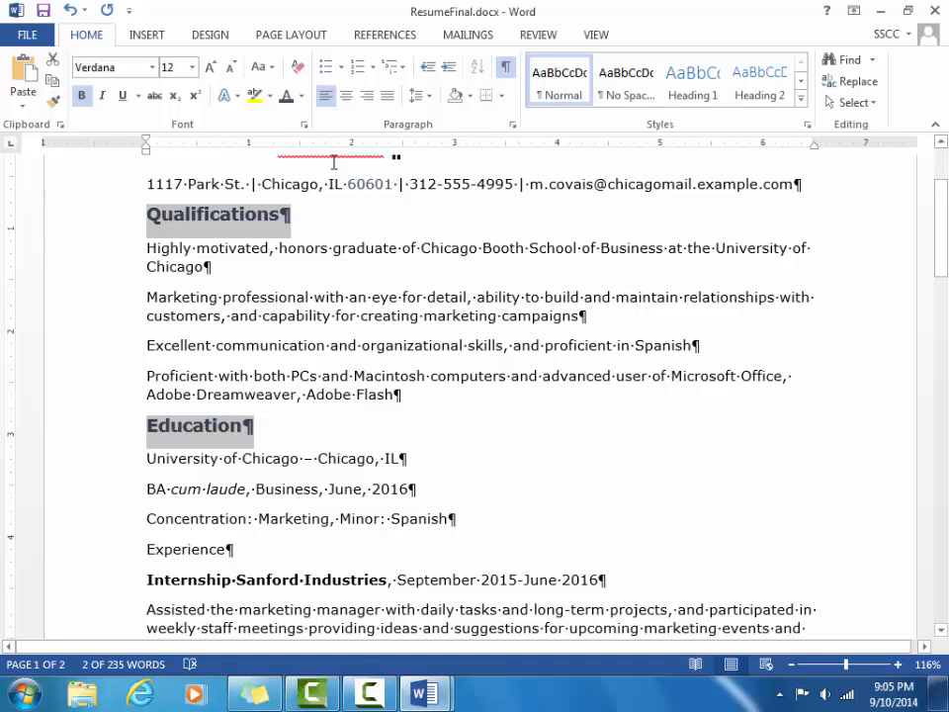
Remove the stray tab accidentally added on the University of Chicago line.
double_click(731, 465)
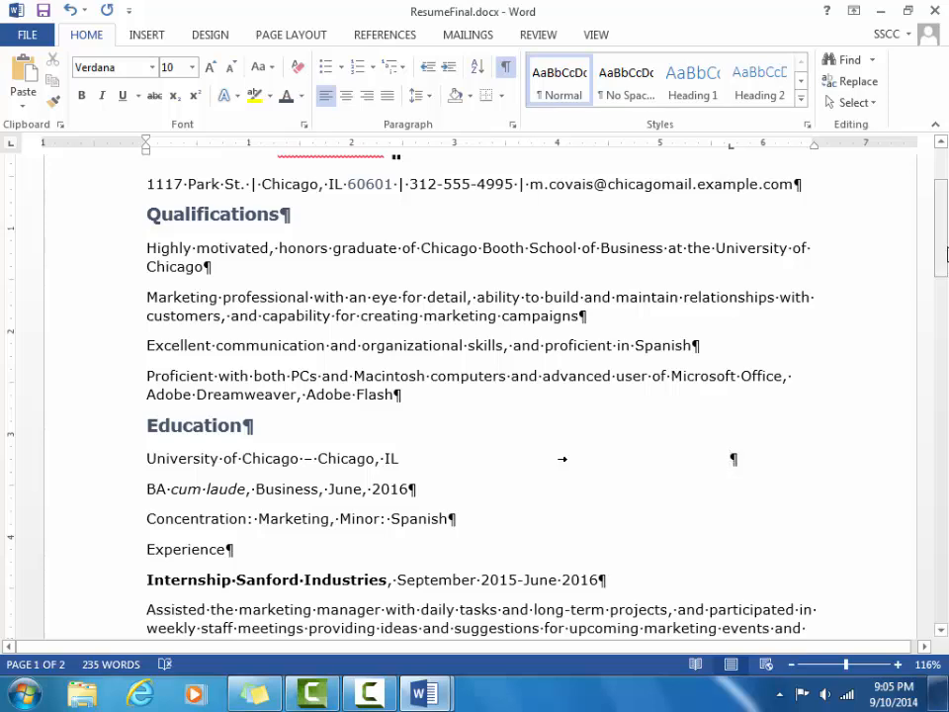
mouse_move(946, 254)
mouse_down()
mouse_move(946, 242)
mouse_move(945, 265)
mouse_up()
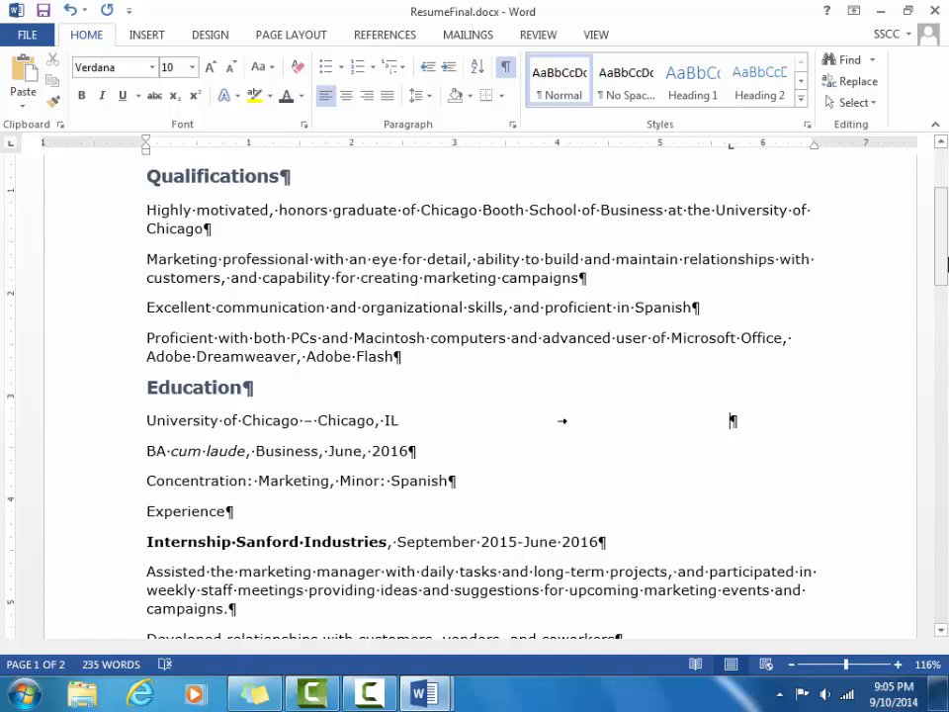
key(BackSpace)
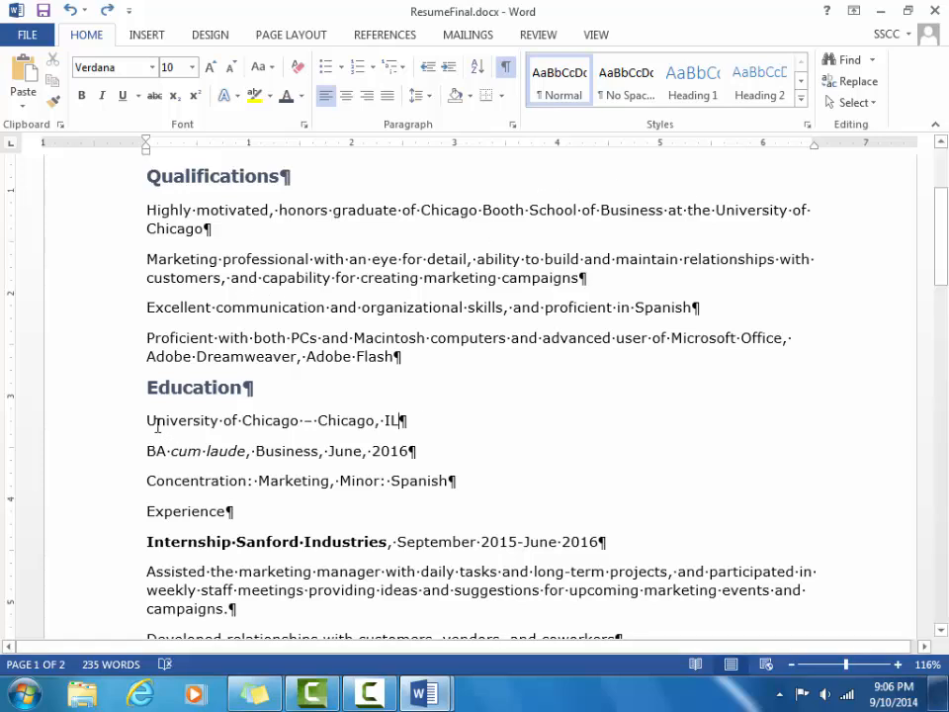
Set 0 pt spacing after the University of Chicago and BA cum laude lines.
drag(145, 421, 417, 453)
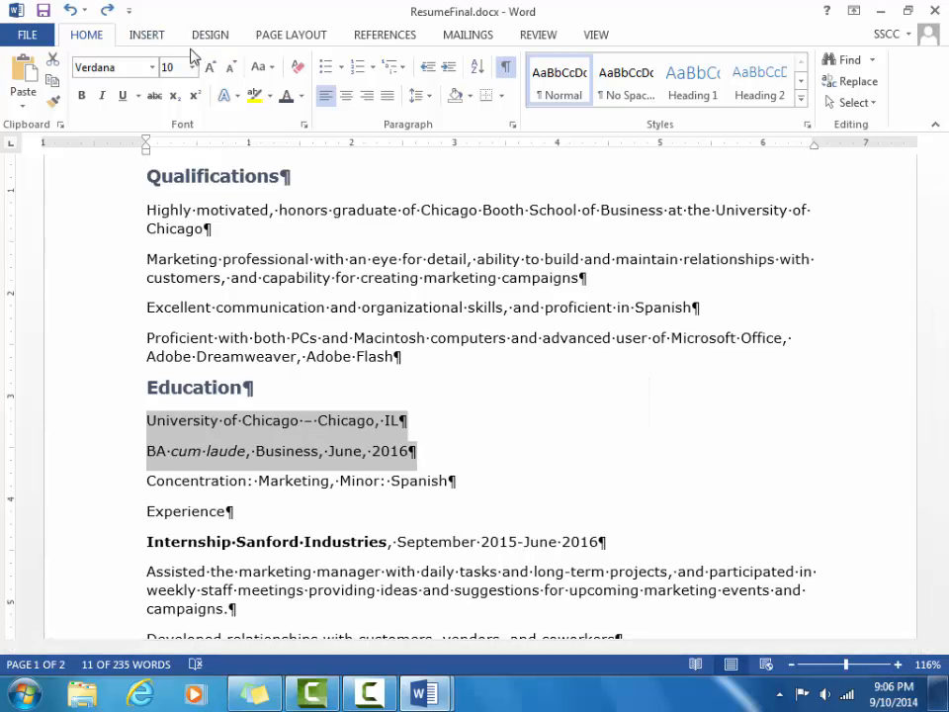
click(292, 37)
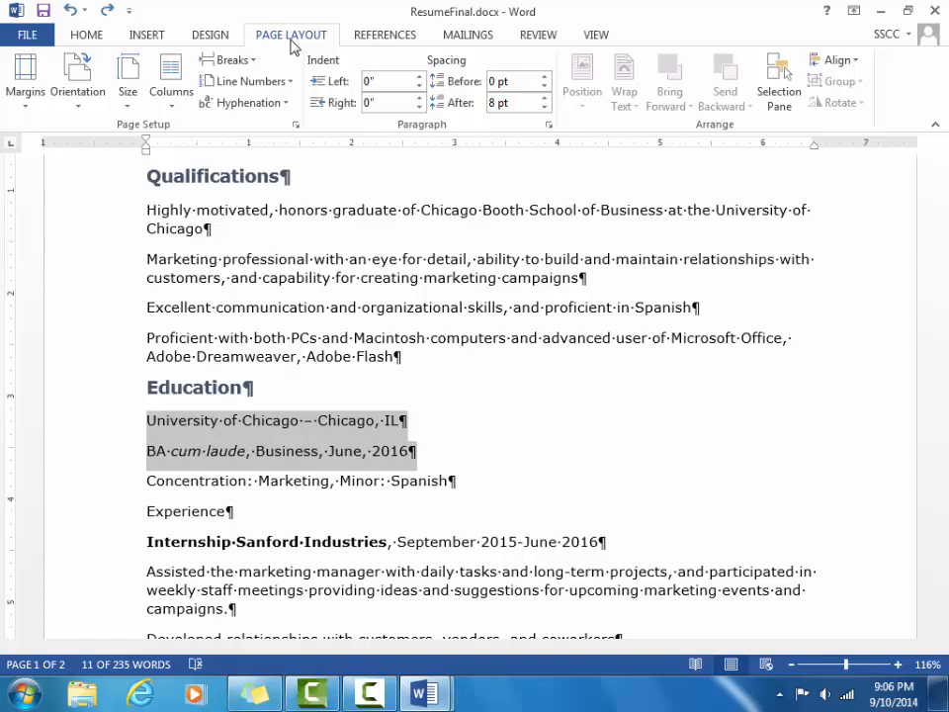
click(545, 109)
click(545, 108)
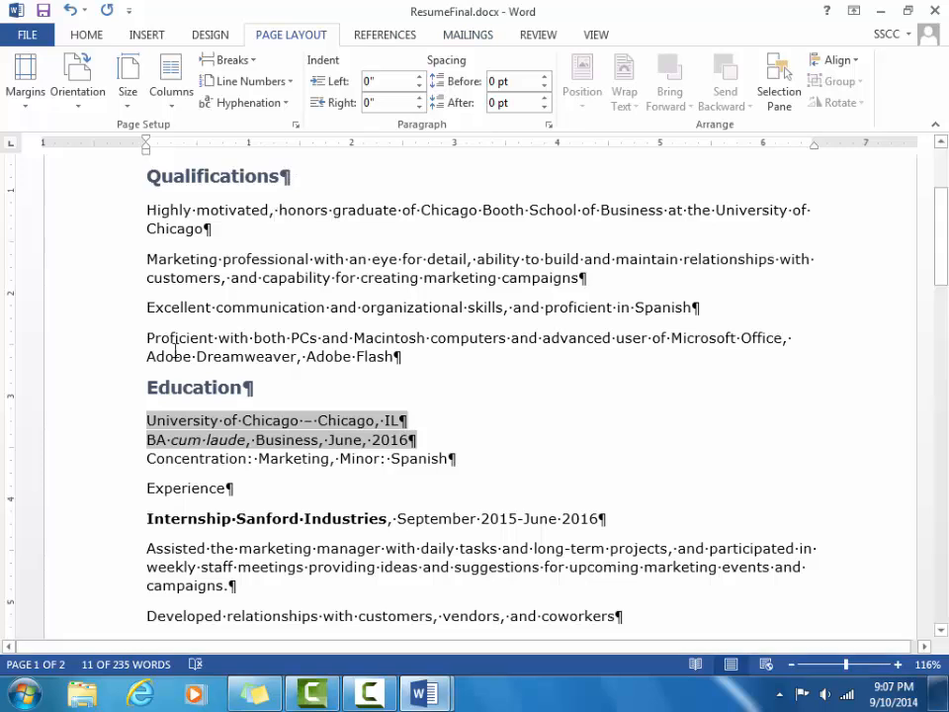
drag(146, 178, 296, 180)
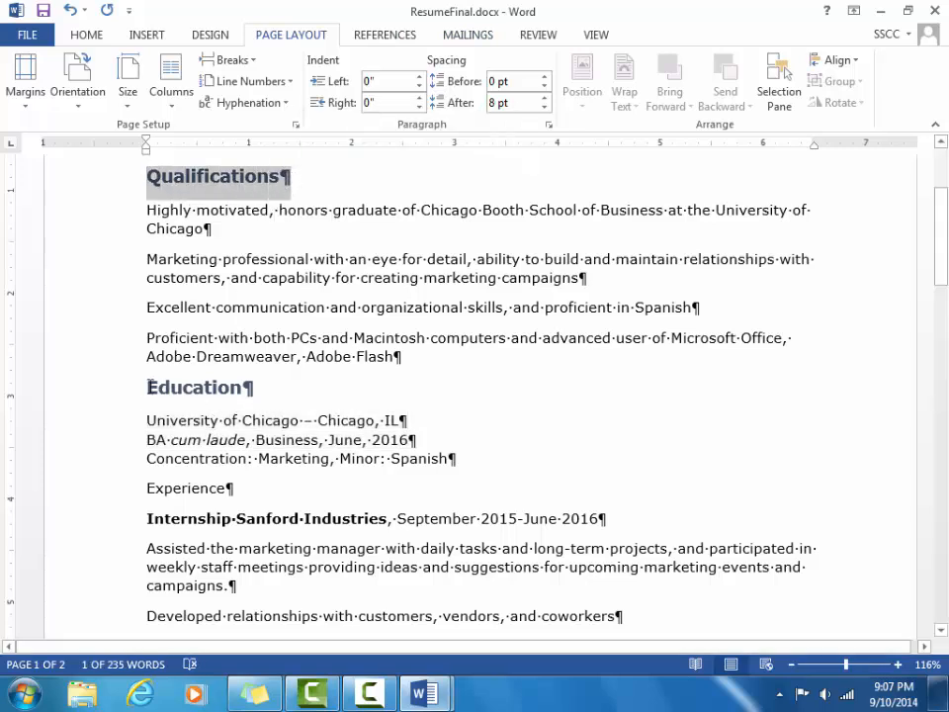
Give the Qualifications and Education headings 12 pt spacing before.
drag(147, 385, 265, 389)
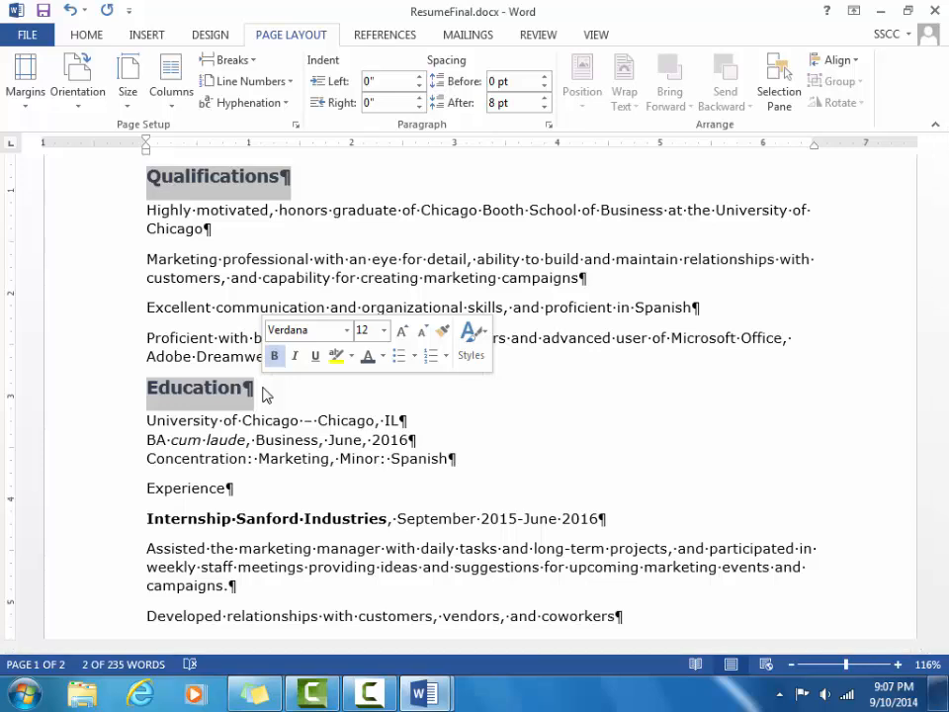
click(545, 77)
click(545, 77)
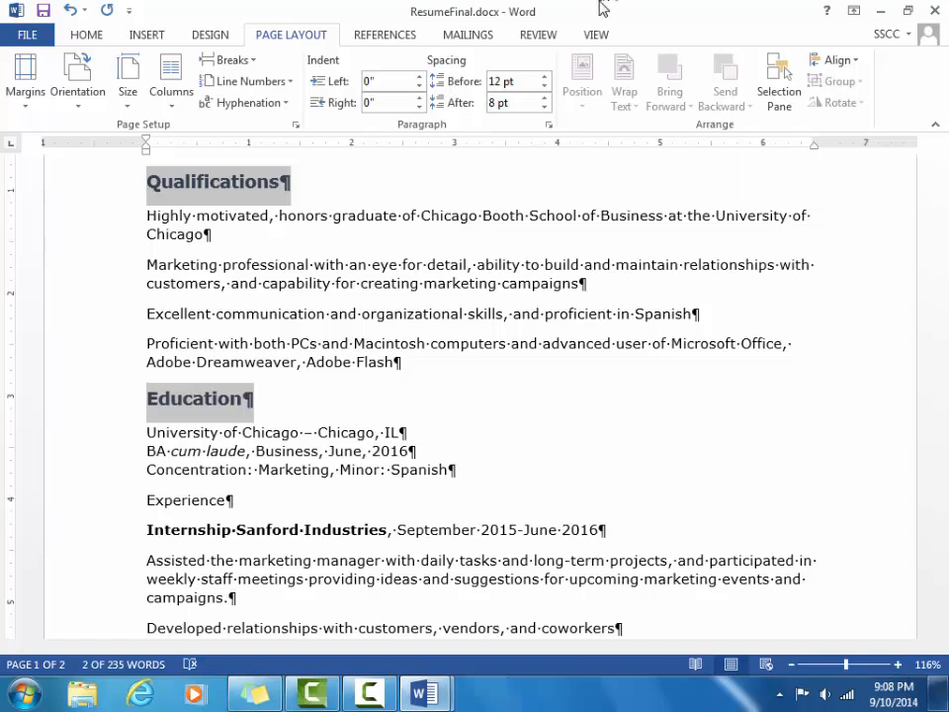
click(594, 38)
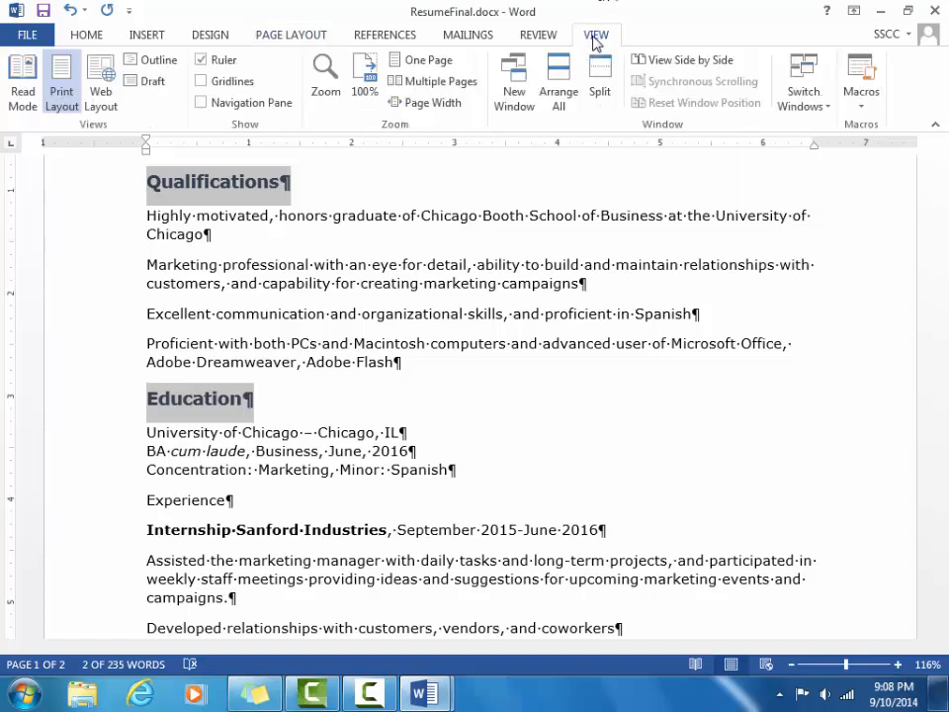
Switch to CoverLetter.docx and scroll up to the letter's address blocks.
click(825, 106)
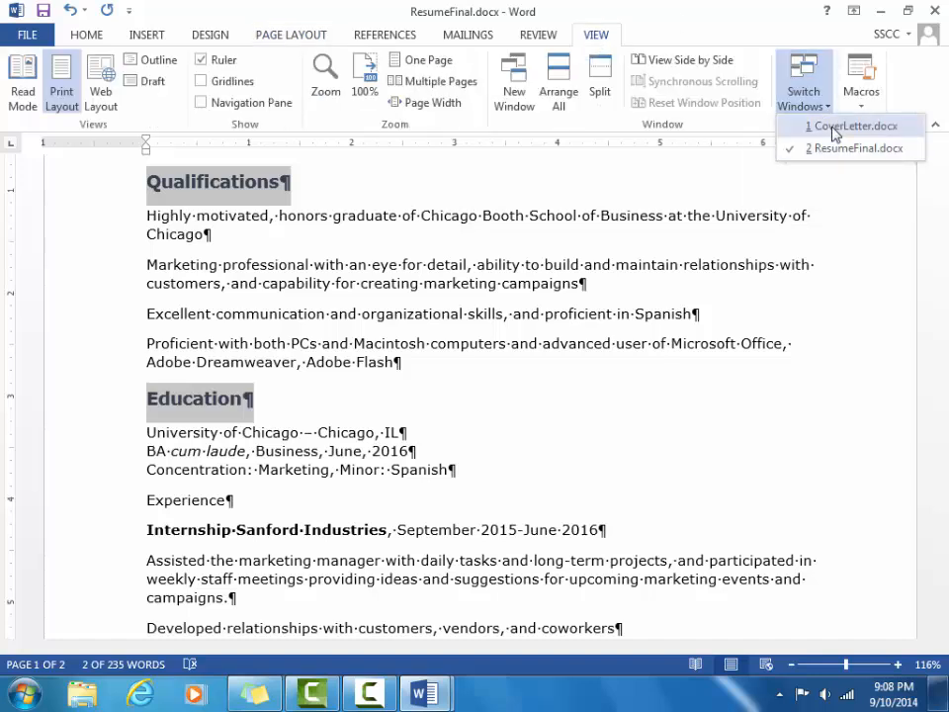
click(832, 130)
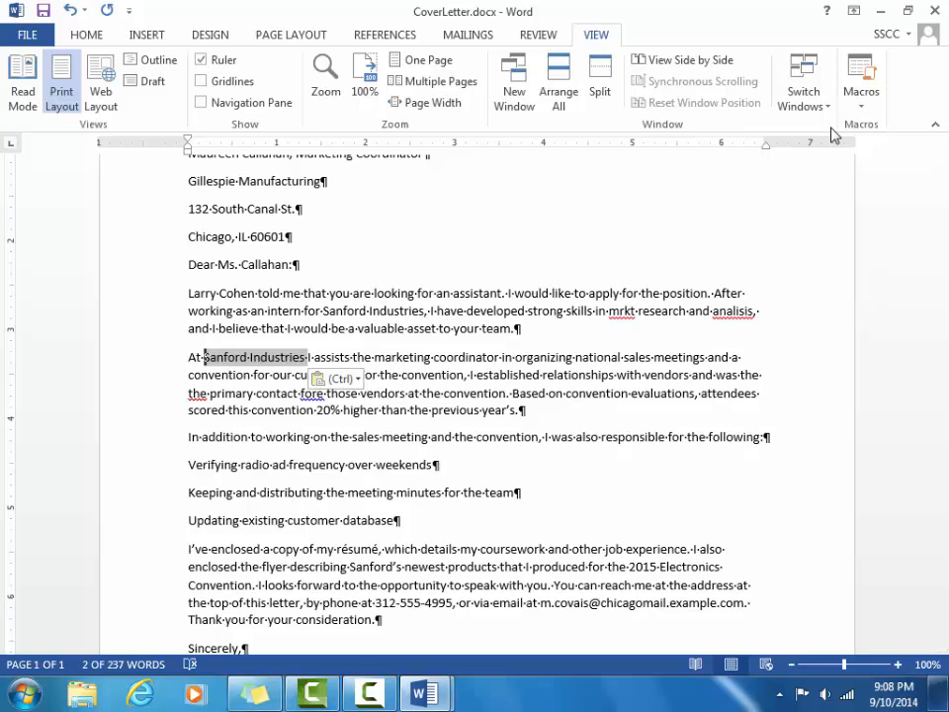
scroll(933, 237, up, 2)
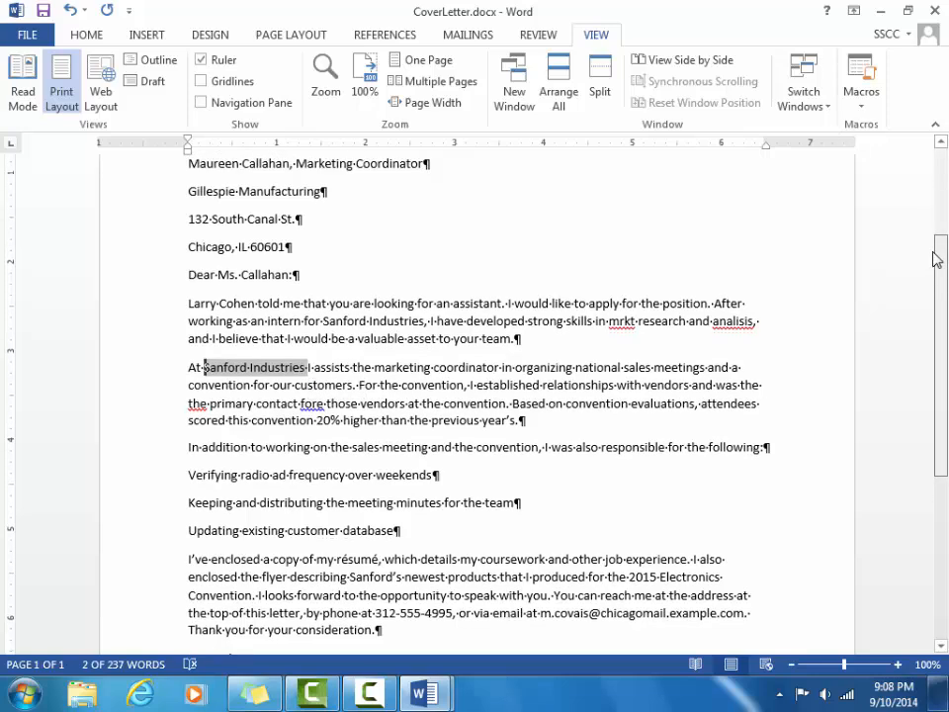
scroll(933, 223, up, 1)
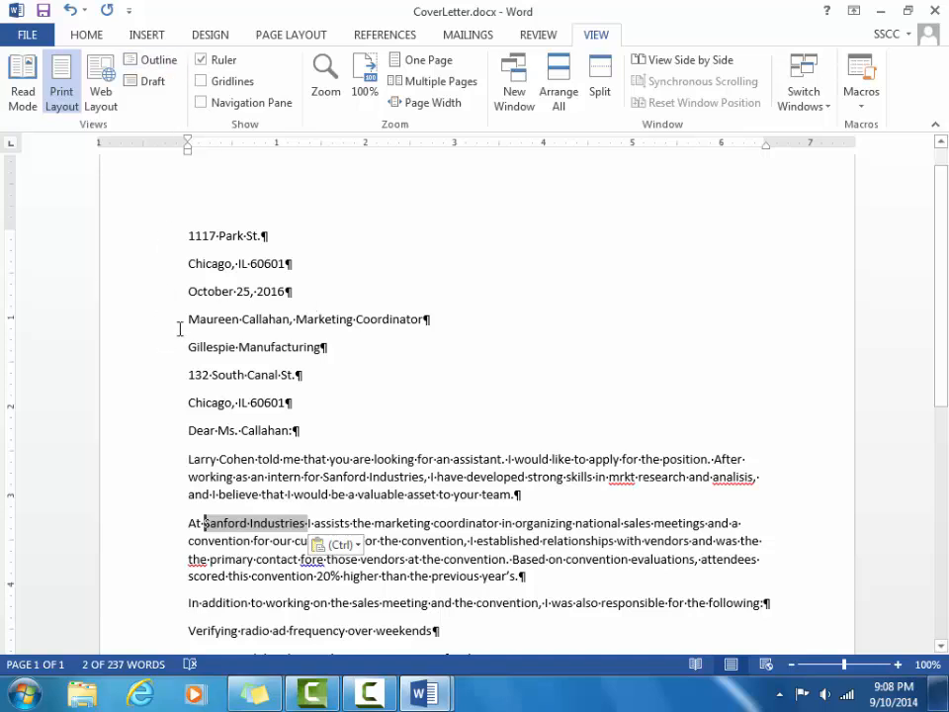
Remove the space after each line of the recipient's address block.
drag(188, 319, 313, 416)
drag(312, 285, 307, 376)
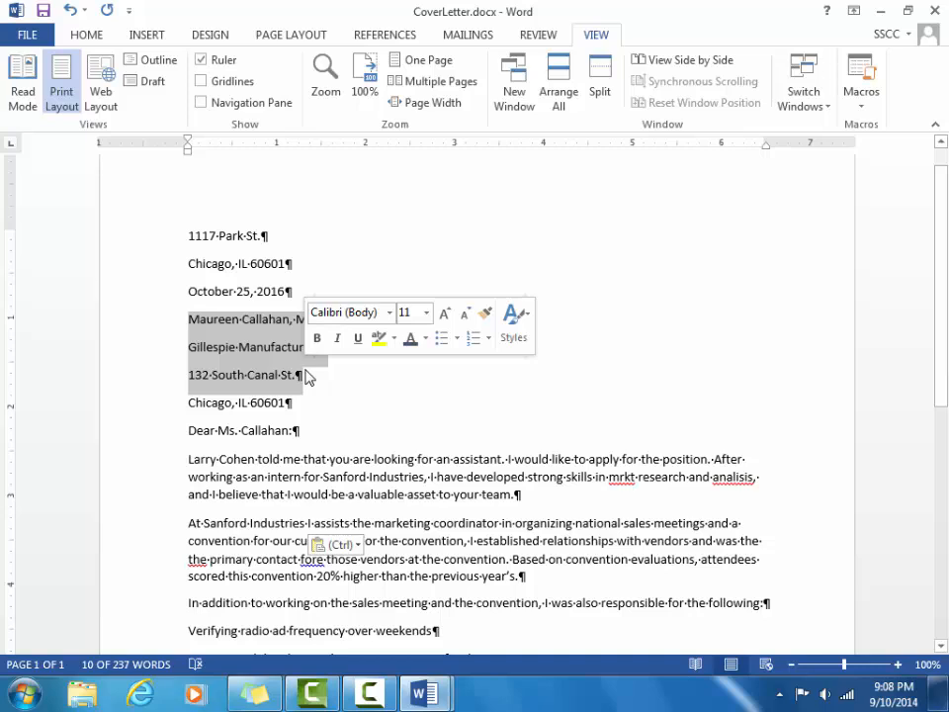
click(95, 41)
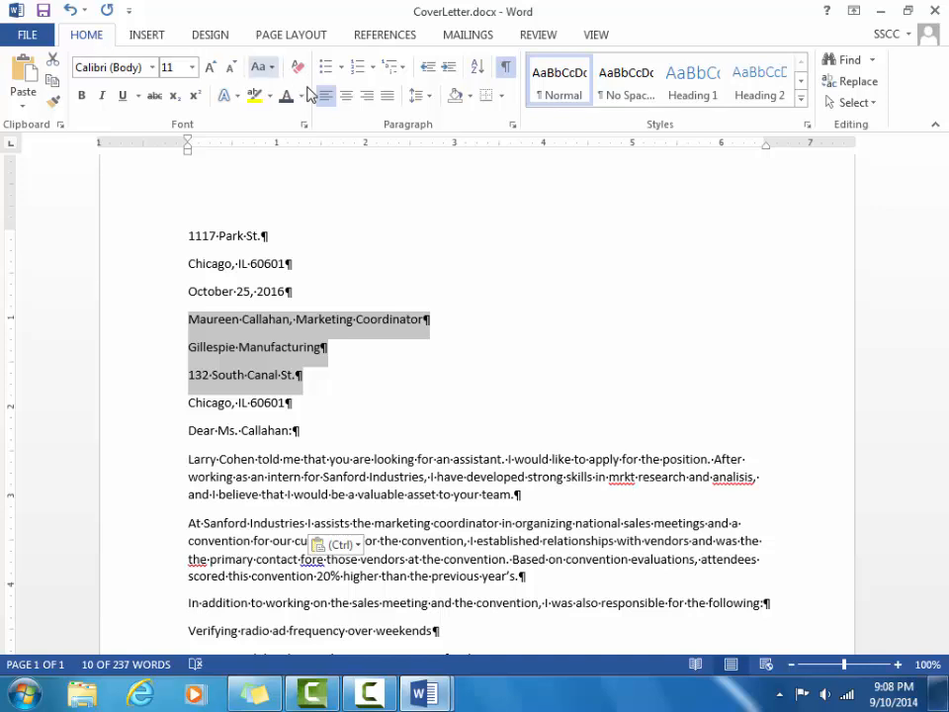
click(428, 99)
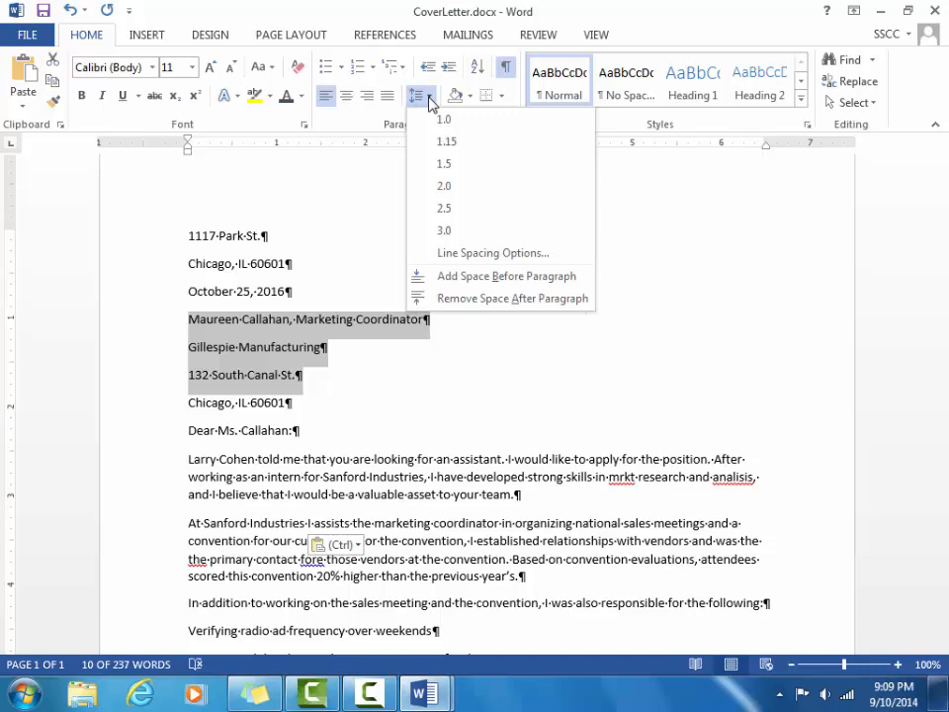
click(500, 297)
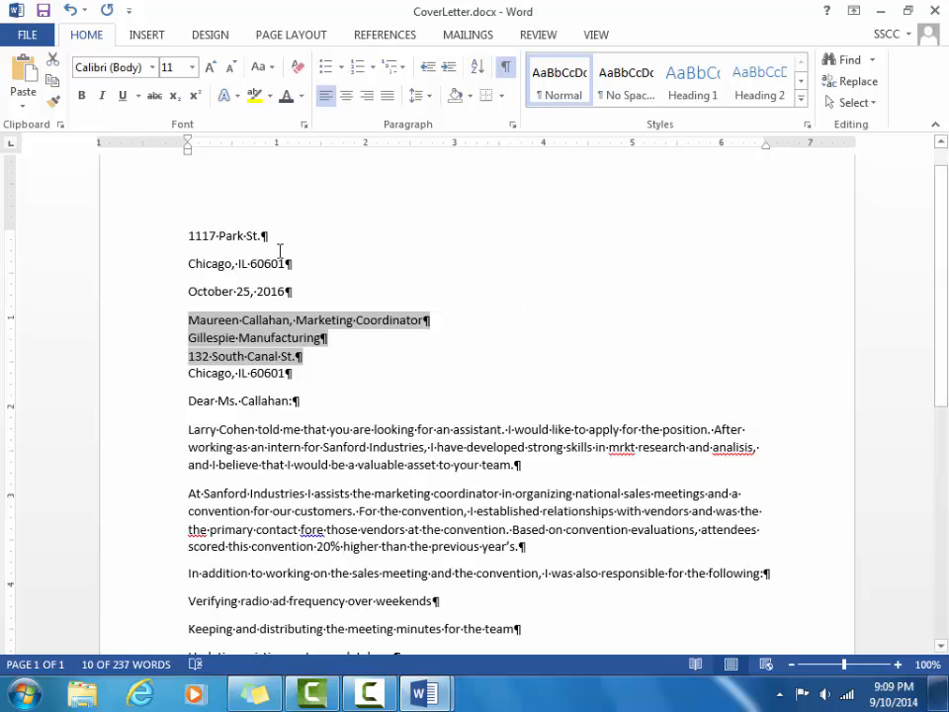
Remove the space after the sender's first address line and save CoverLetter.docx.
click(228, 235)
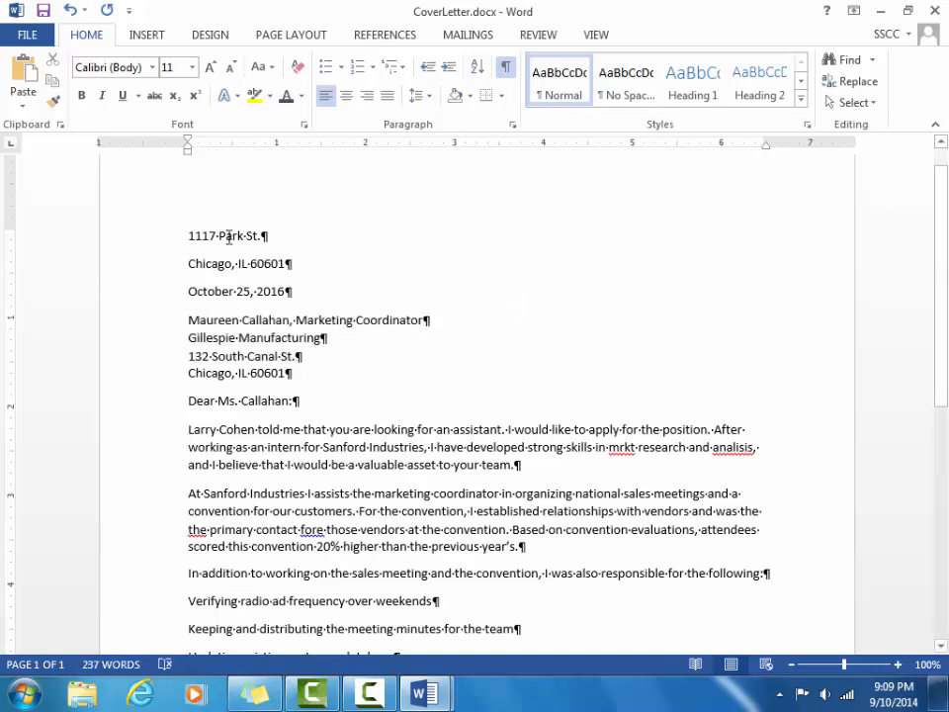
click(429, 96)
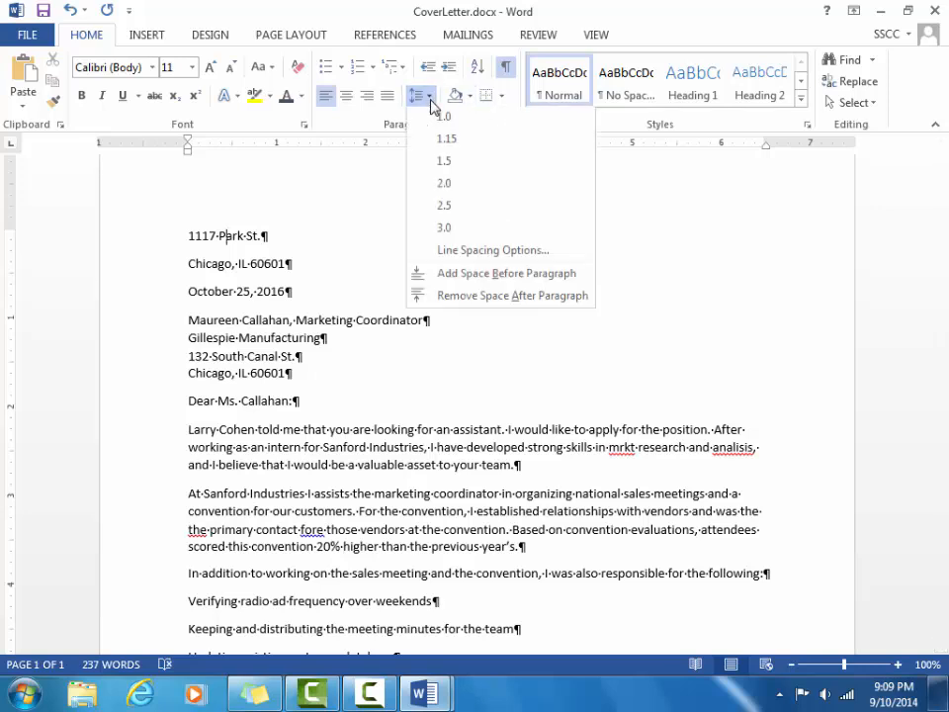
click(476, 297)
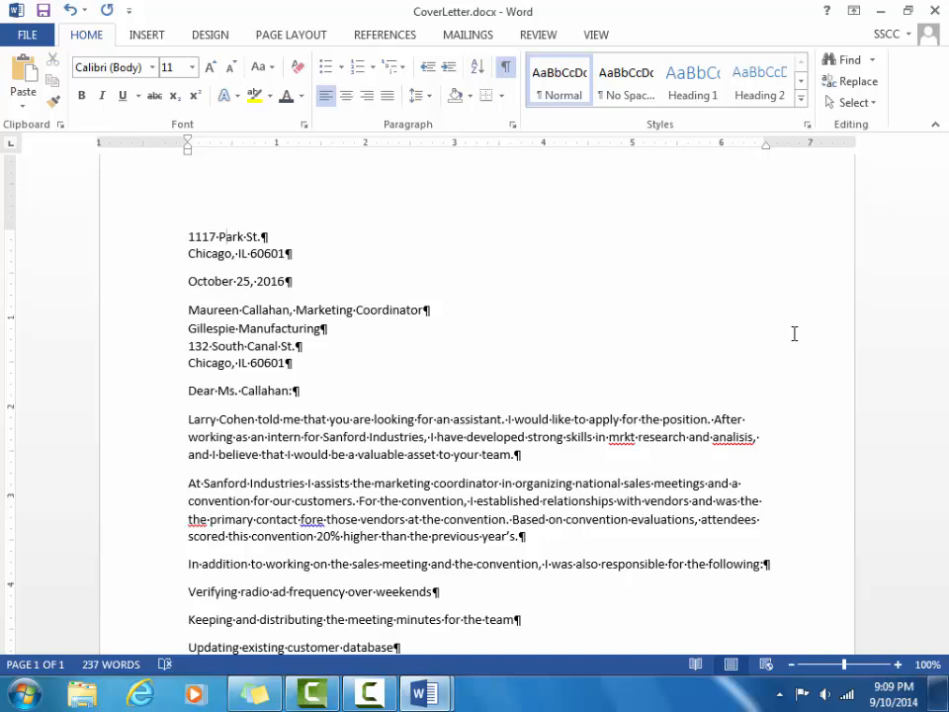
key(ctrl+s)
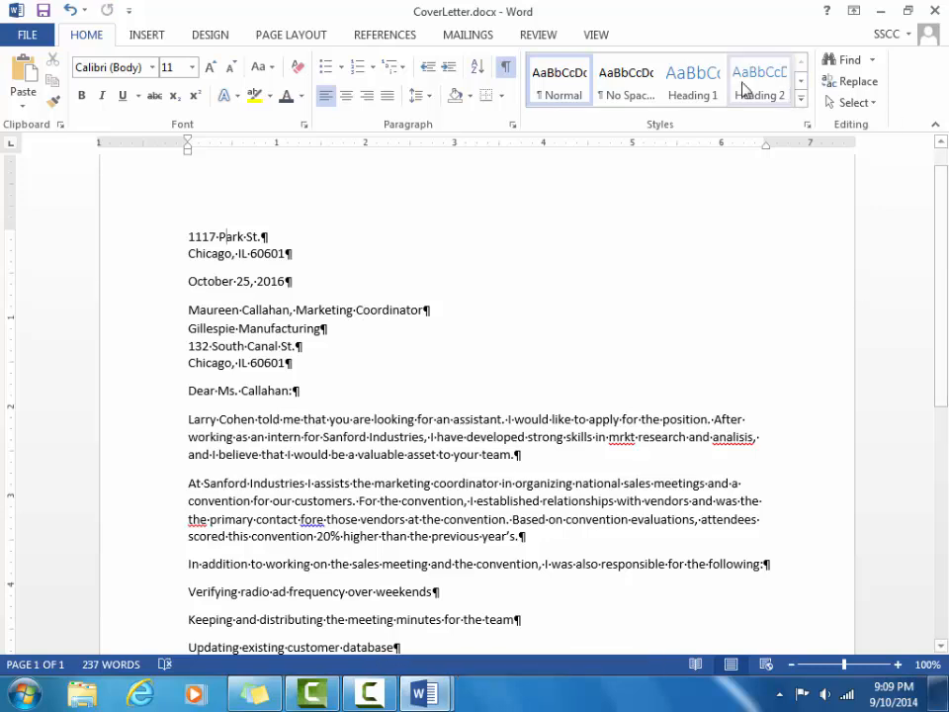
click(603, 36)
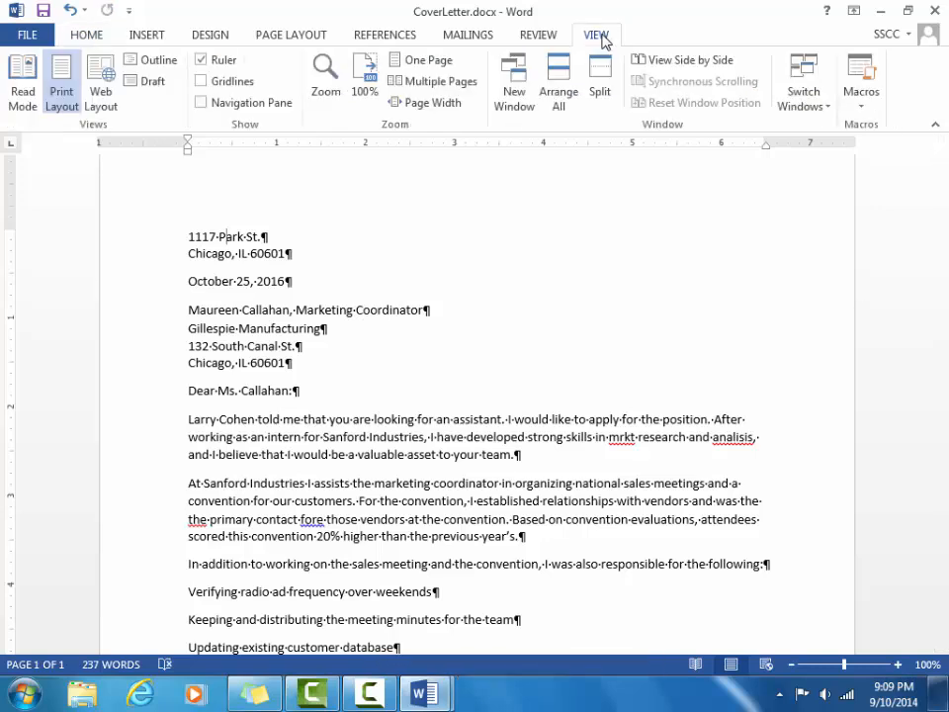
click(803, 89)
click(856, 148)
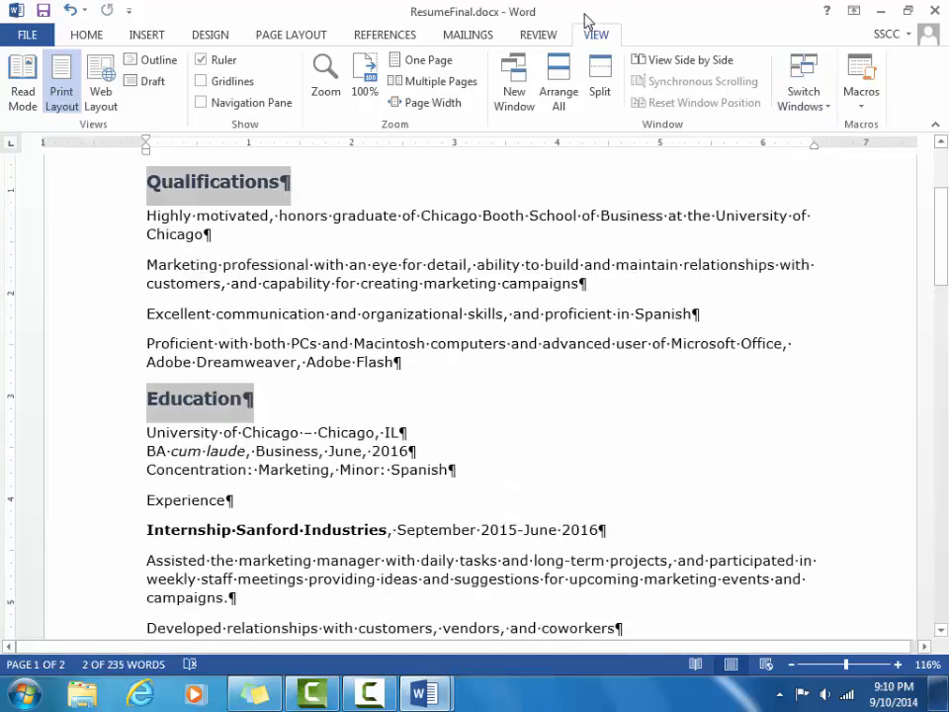
click(805, 104)
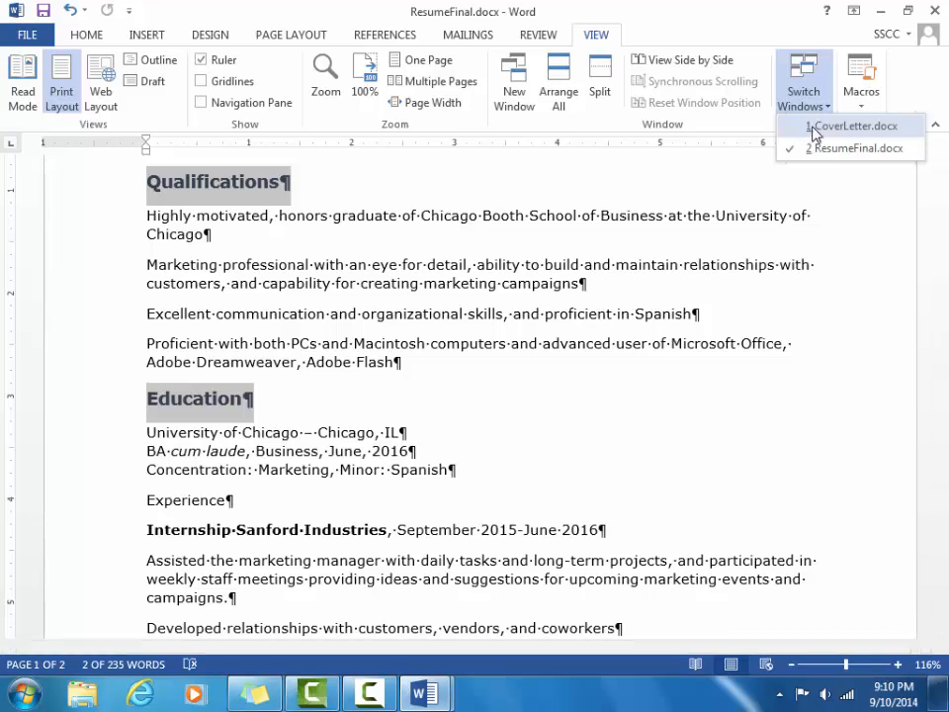
click(850, 126)
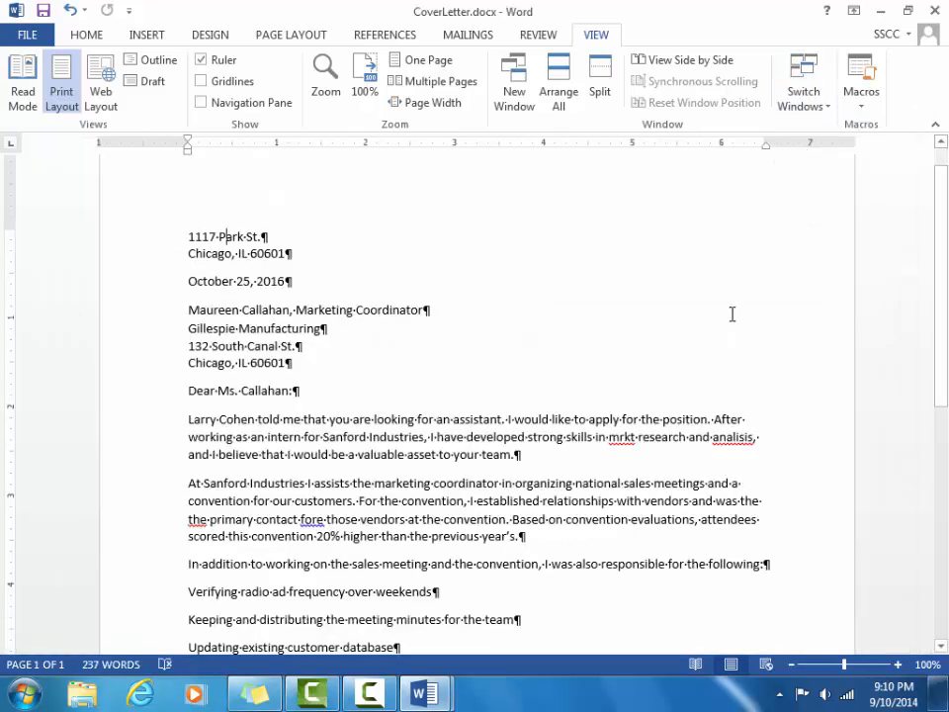
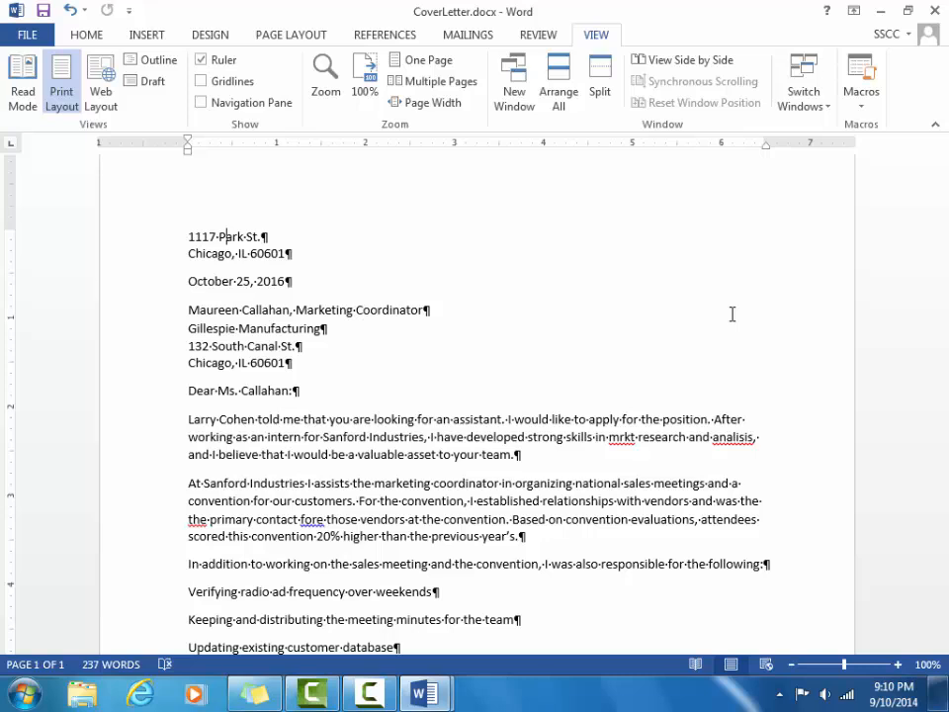
Select all 237 words of the cover letter with Home > Select > Select All.
click(98, 37)
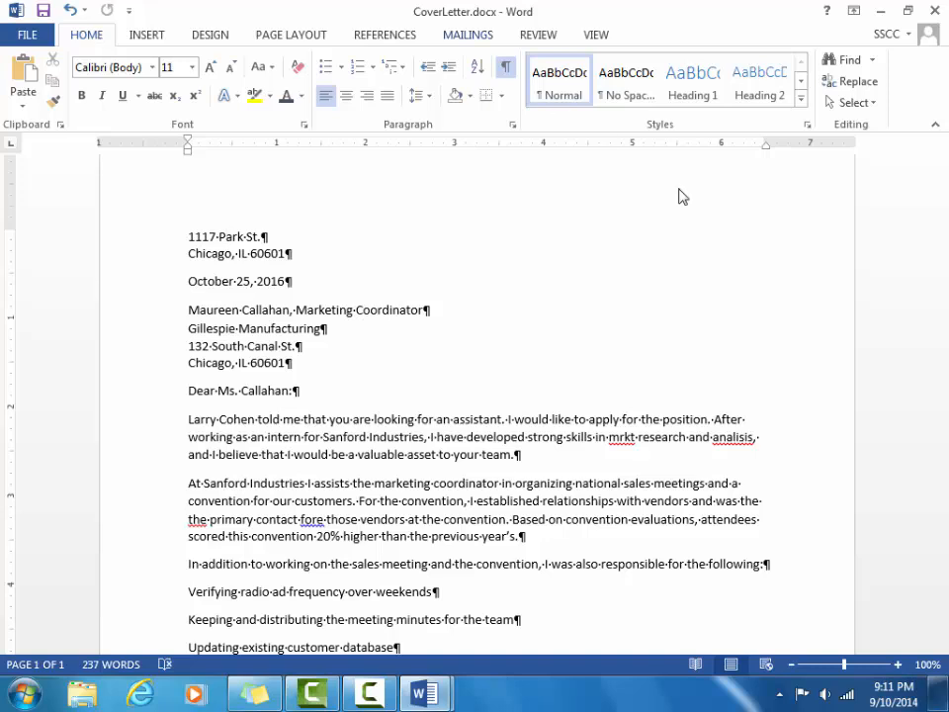
click(874, 105)
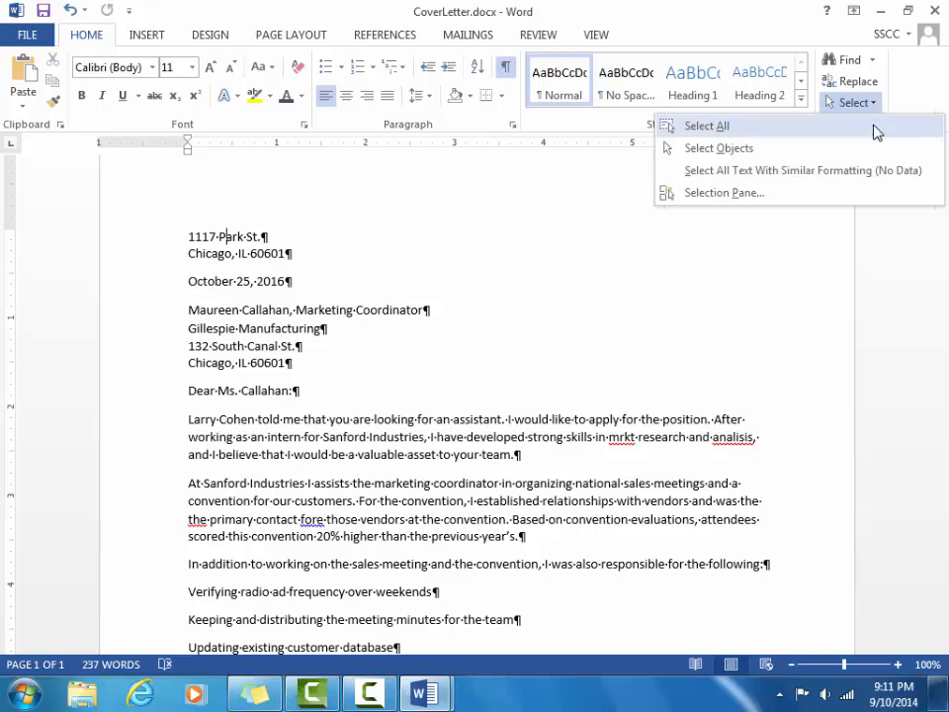
click(873, 127)
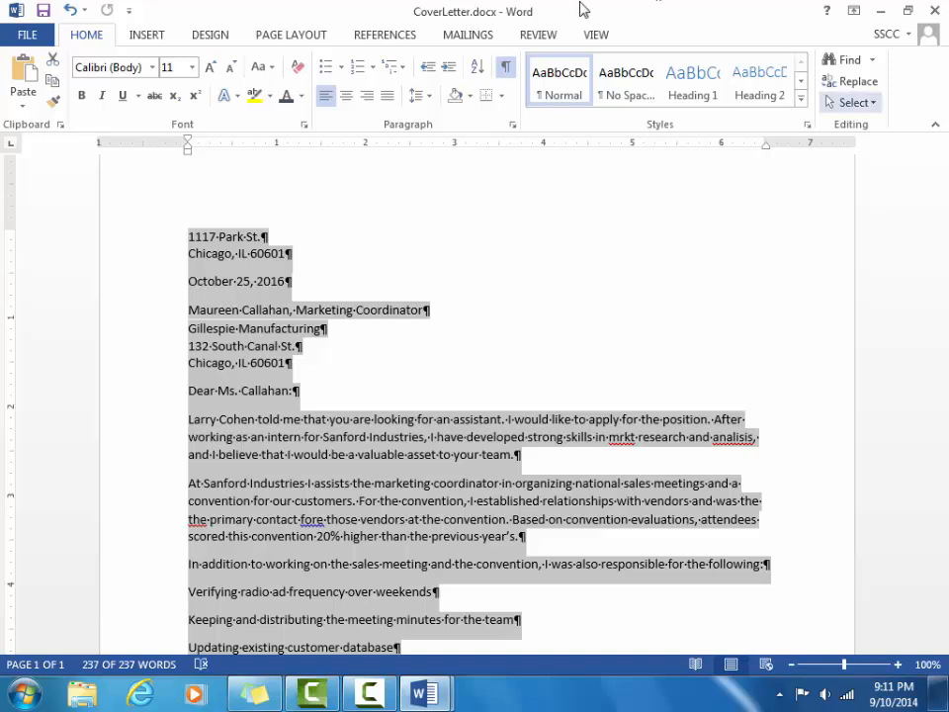
Set the selected cover letter's line spacing to 1.0, then deselect the text.
click(431, 98)
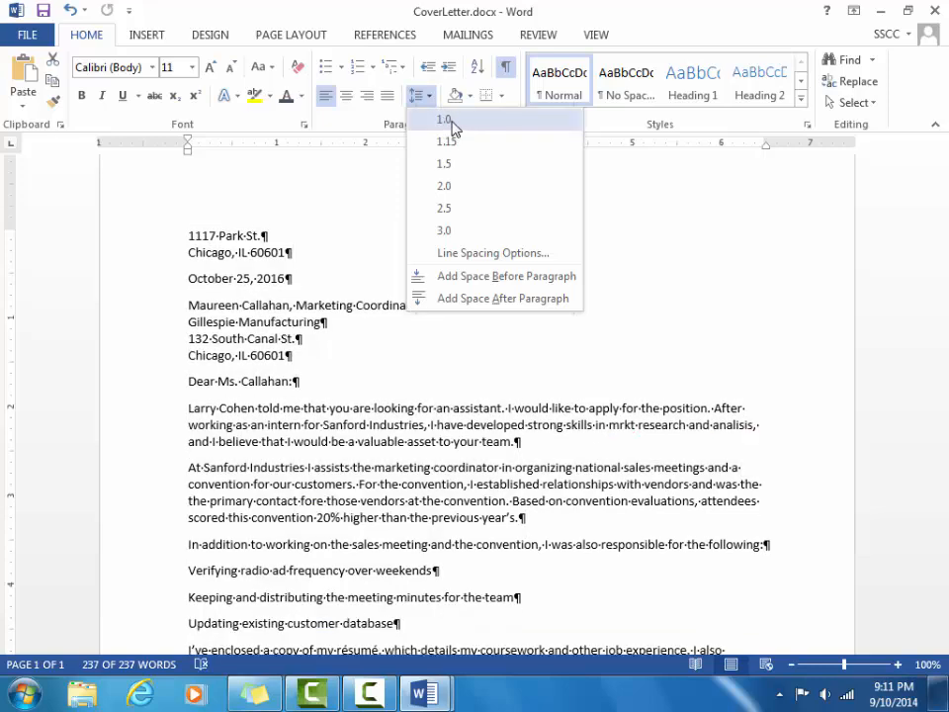
click(445, 121)
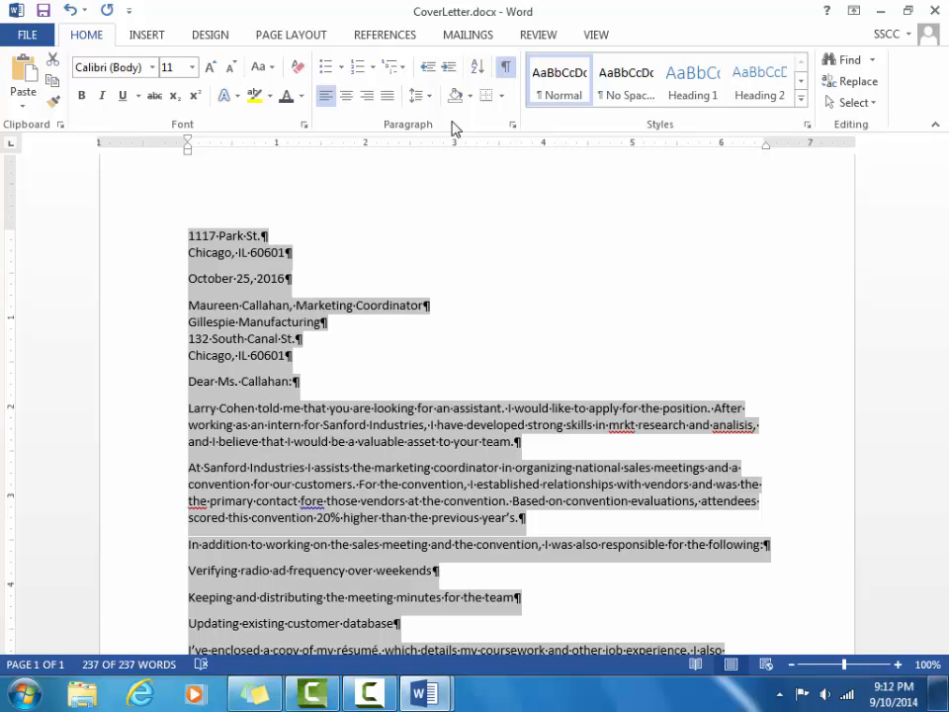
click(554, 238)
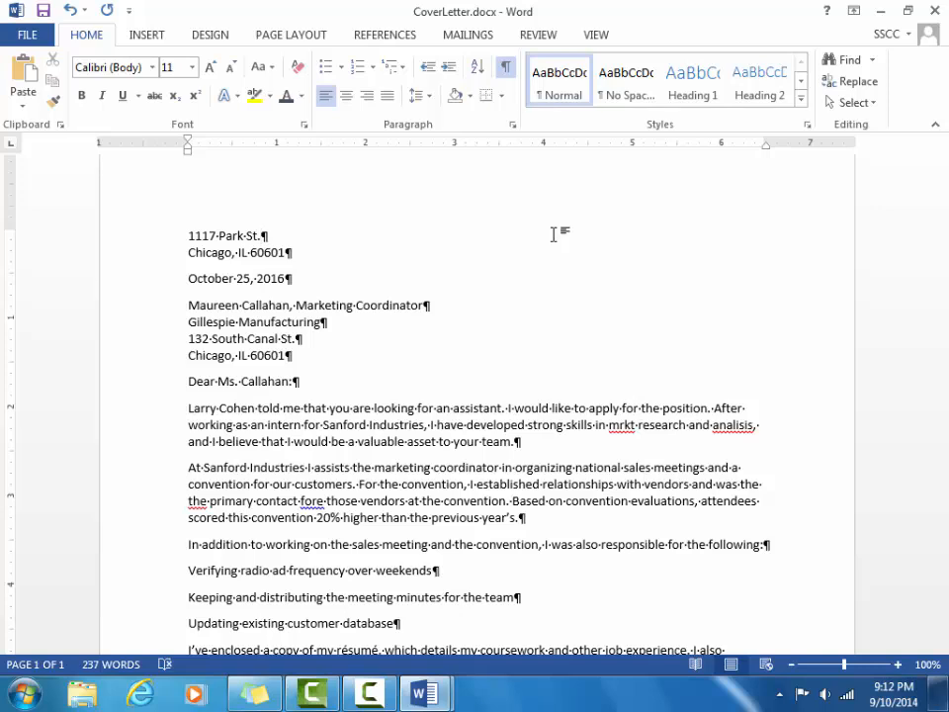
Save CoverLetter.docx with Ctrl+S.
key(ctrl+s)
Switch from the cover letter to the ResumeFinal.docx window.
click(594, 36)
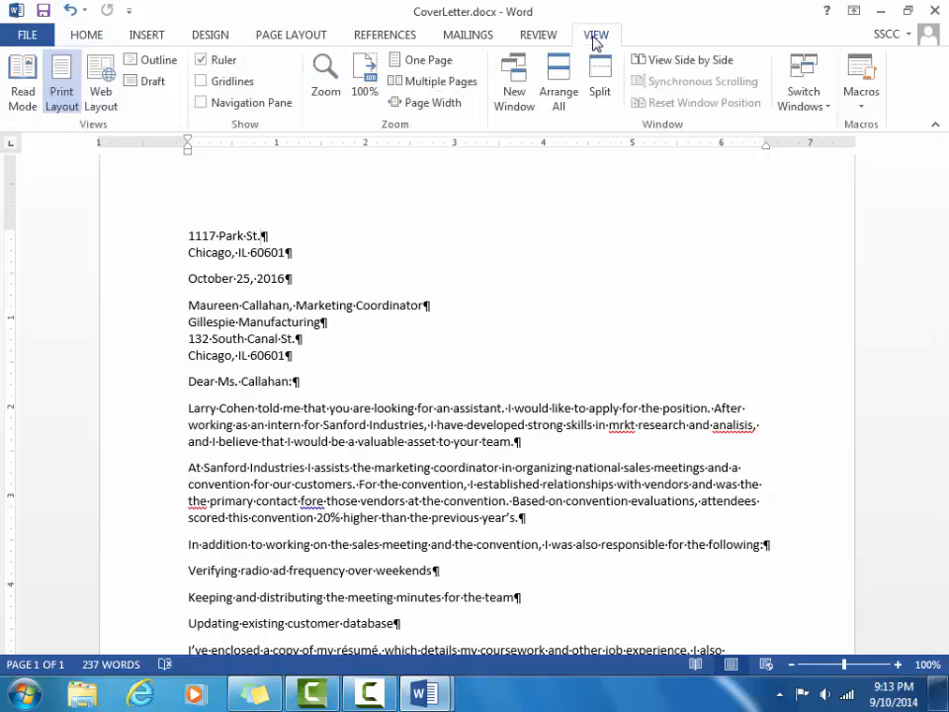
click(803, 84)
click(818, 150)
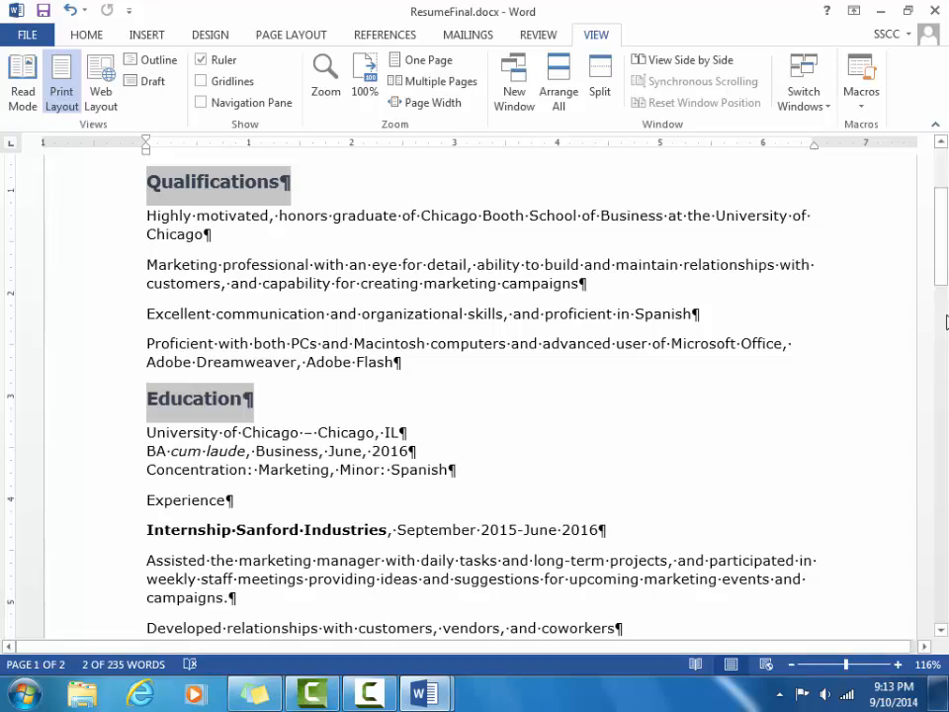
Scroll to the resume's top and select the name heading and contact line.
drag(946, 226, 946, 188)
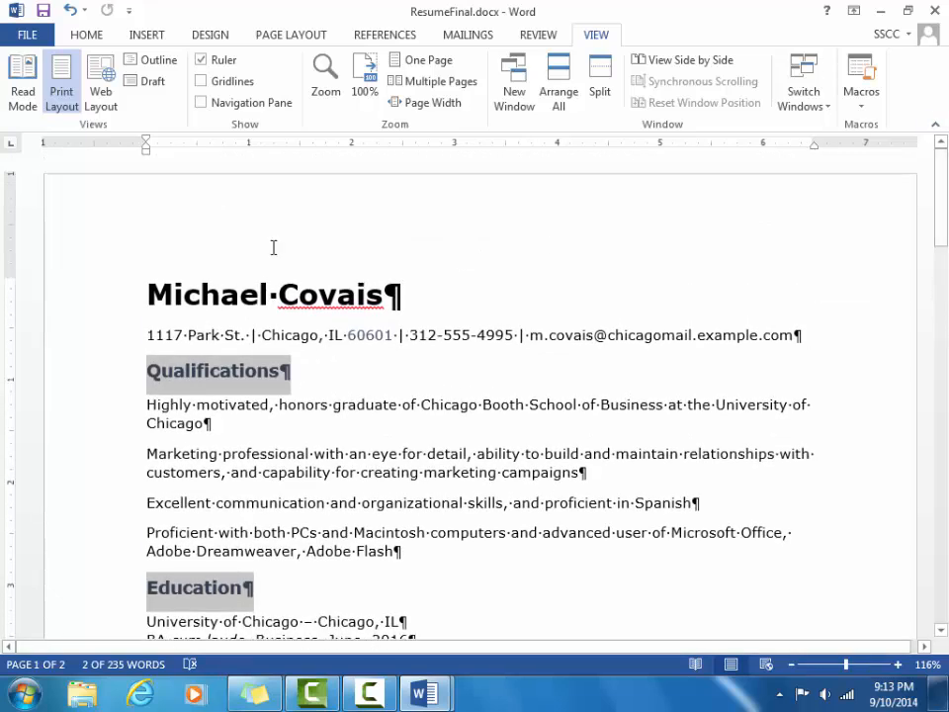
drag(147, 294, 274, 311)
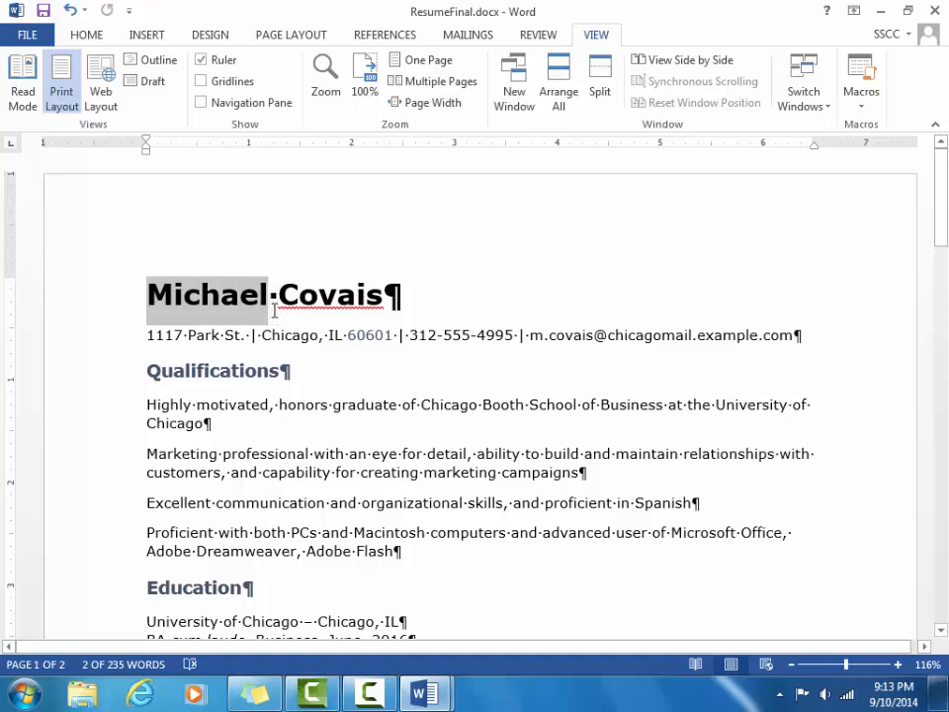
drag(275, 310, 803, 339)
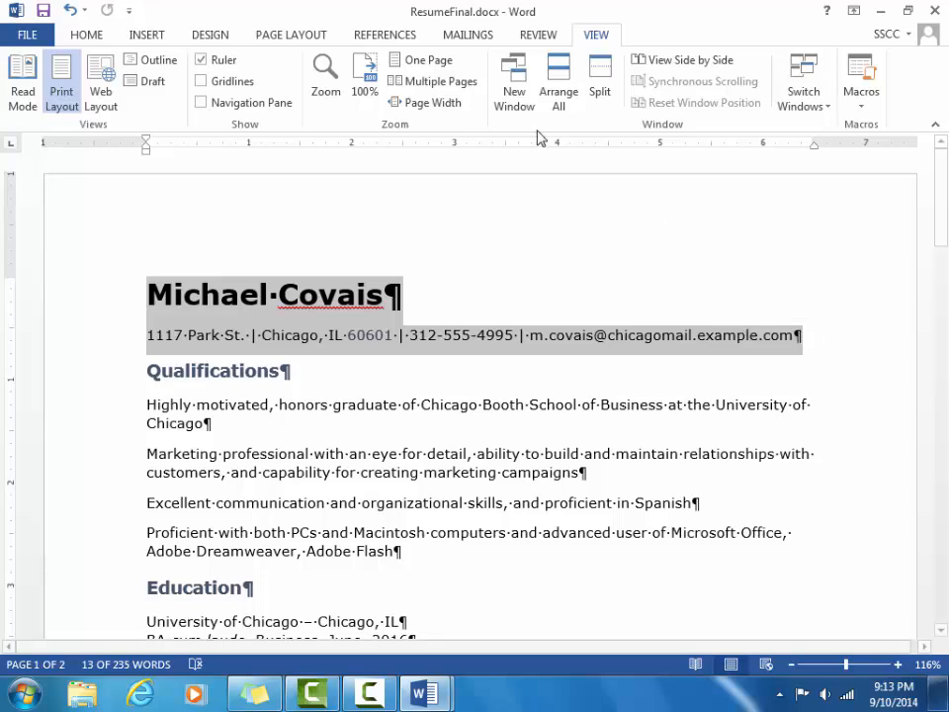
Center the resume's selected name heading and contact line.
click(101, 37)
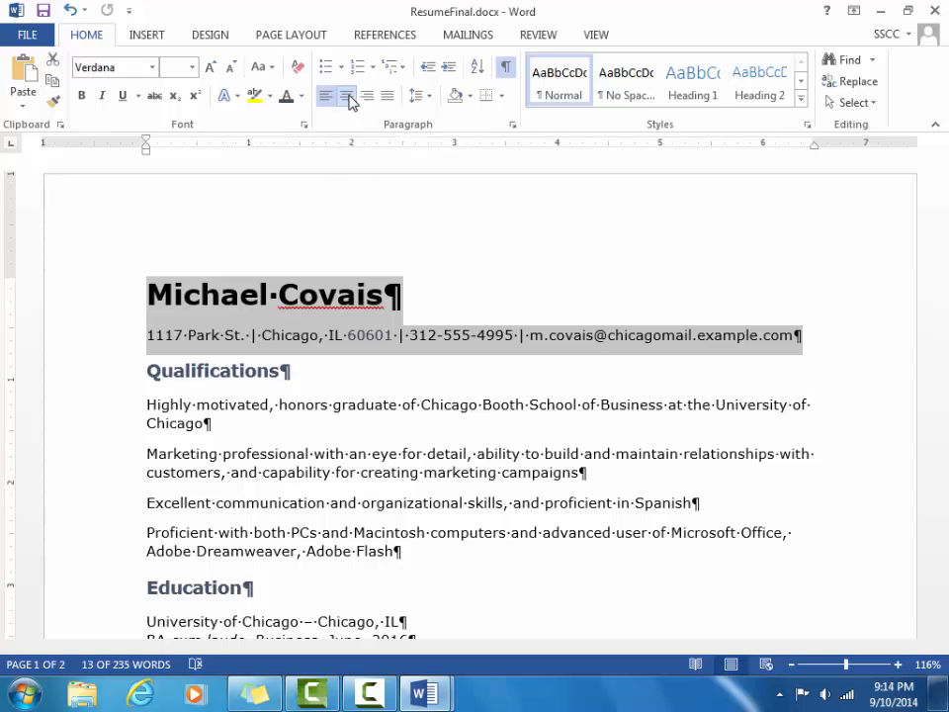
click(347, 96)
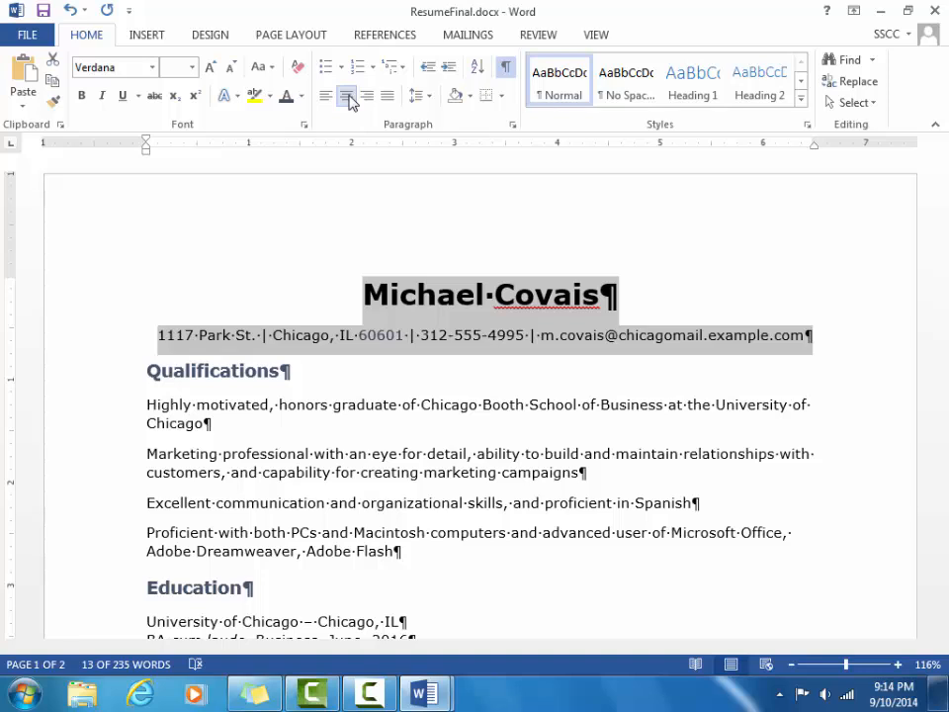
click(148, 371)
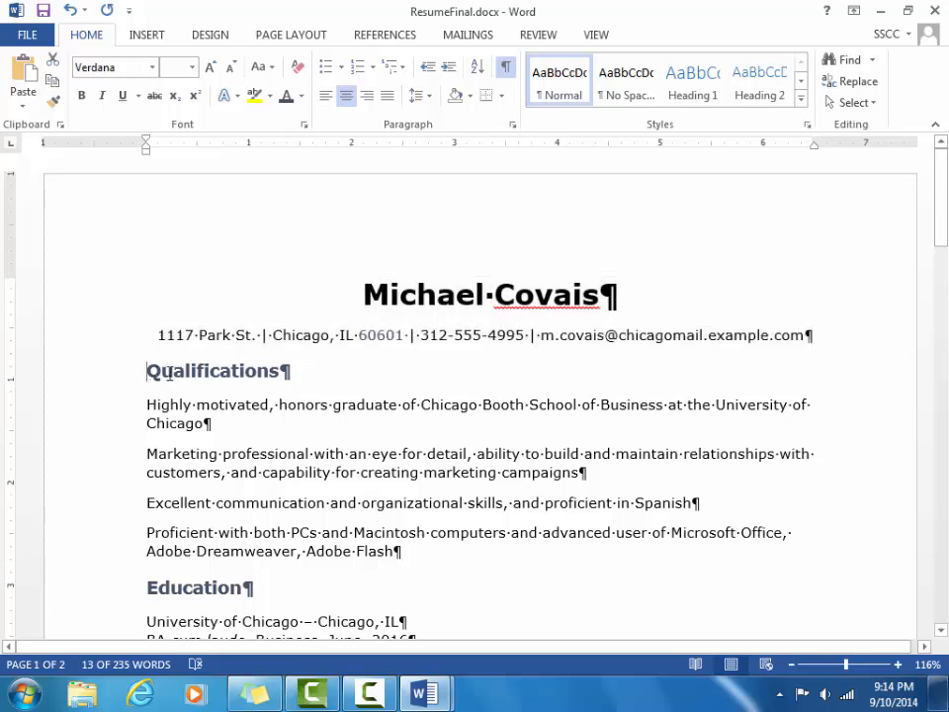
drag(169, 373, 302, 370)
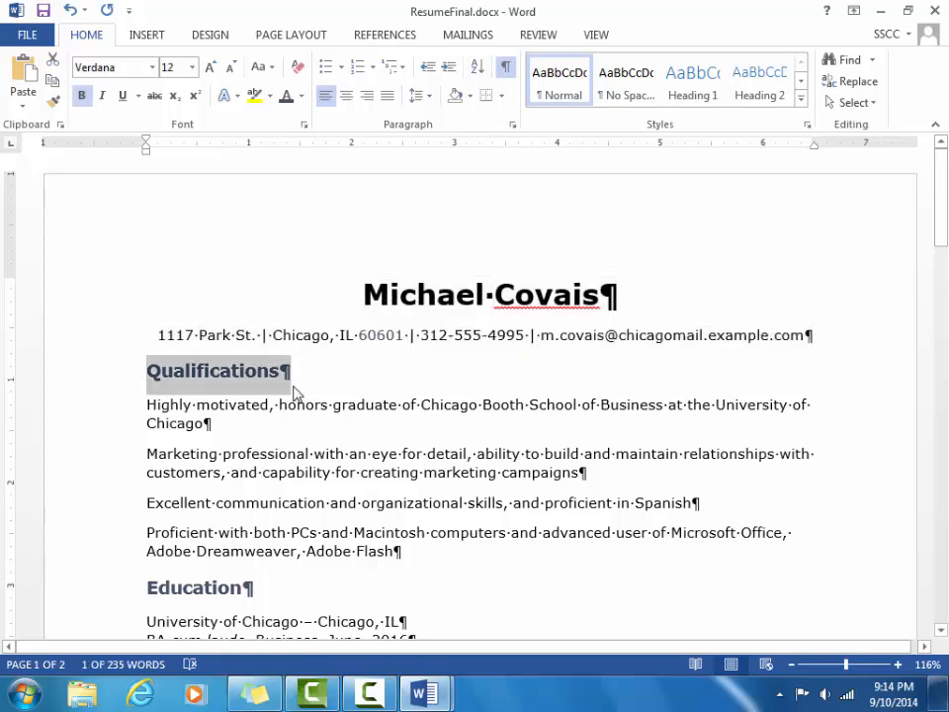
drag(148, 587, 265, 582)
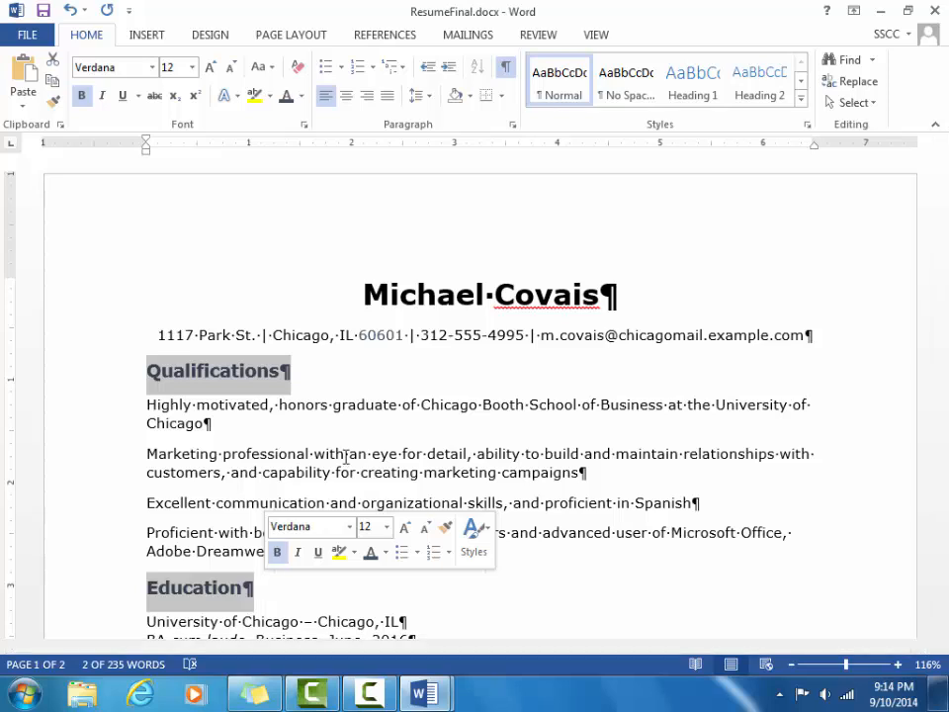
click(368, 95)
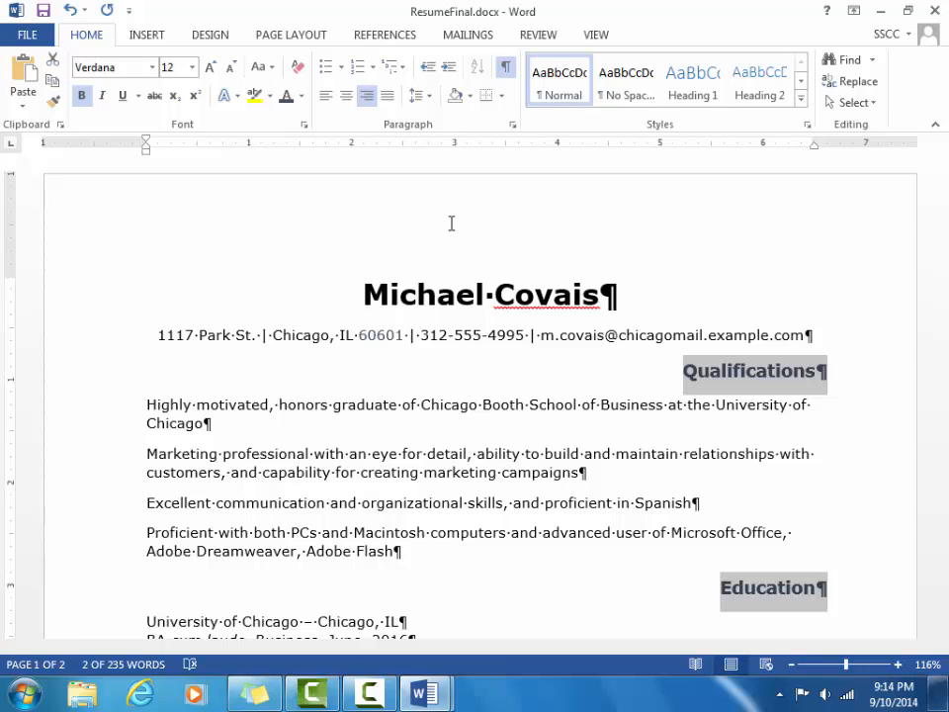
click(325, 96)
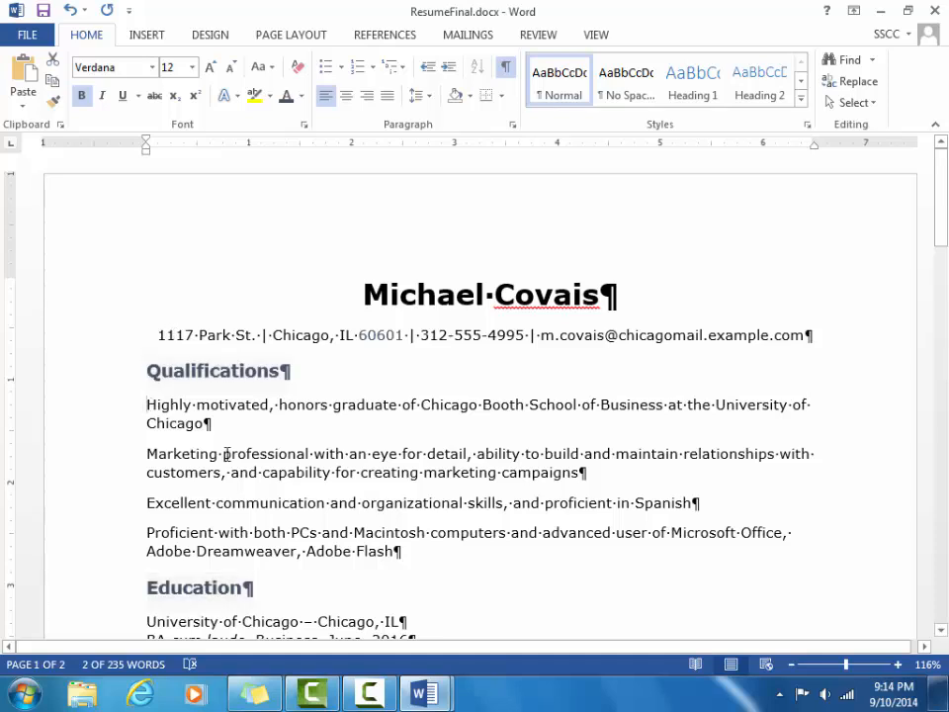
drag(147, 404, 411, 561)
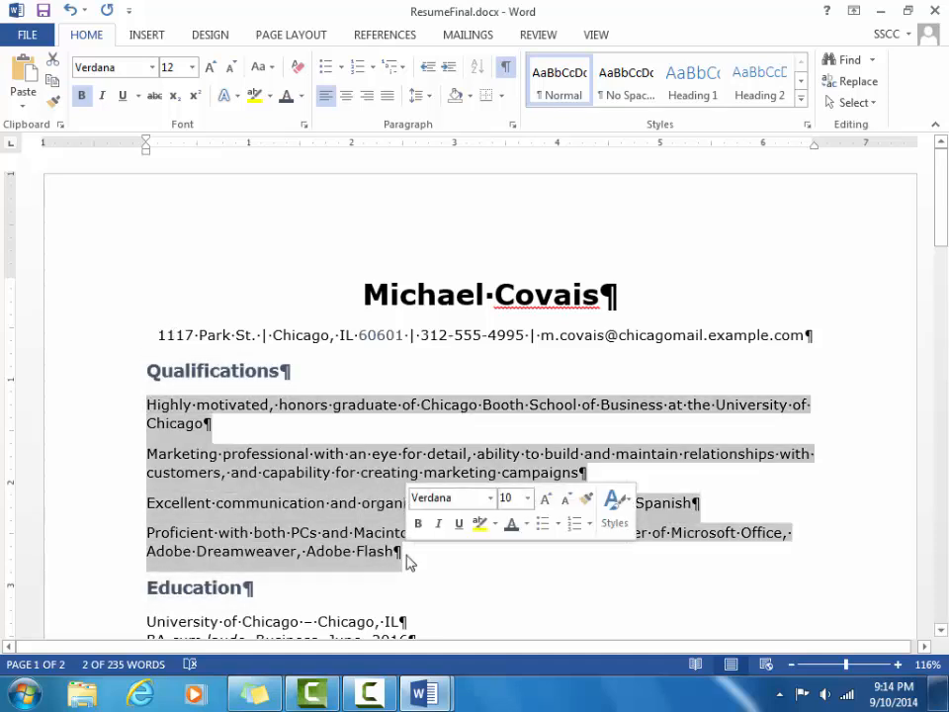
click(387, 99)
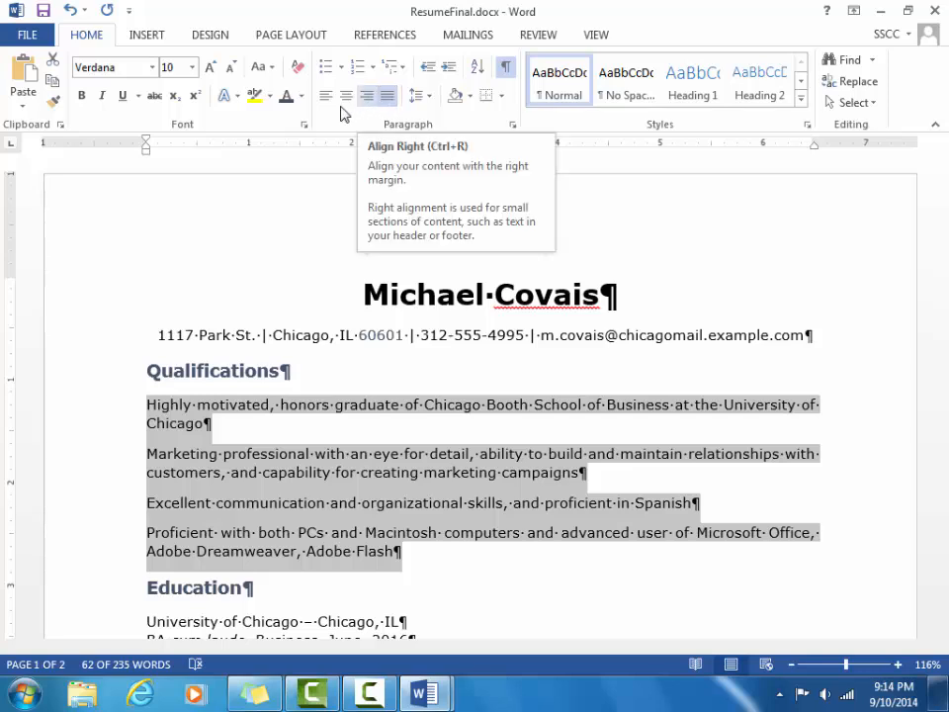
key(ctrl+l)
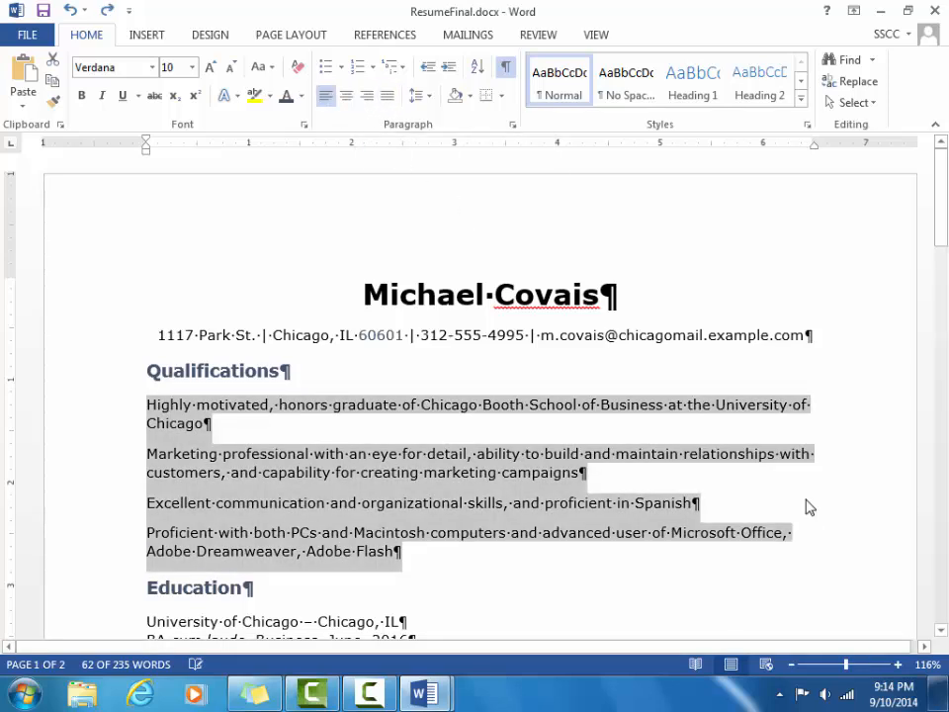
click(891, 267)
drag(939, 237, 946, 331)
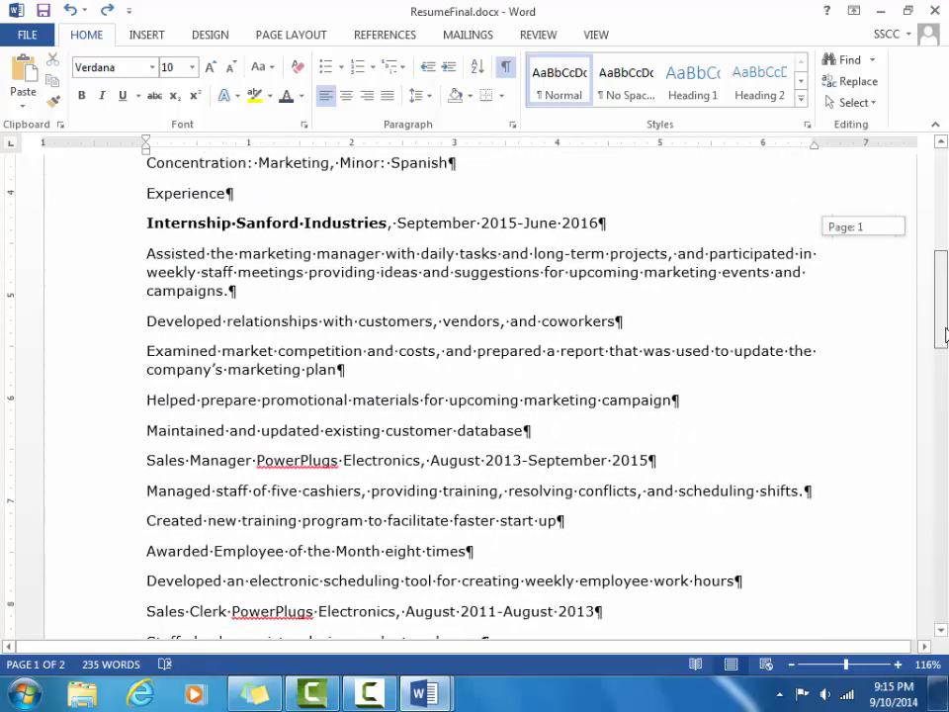
click(146, 253)
shift+click(374, 367)
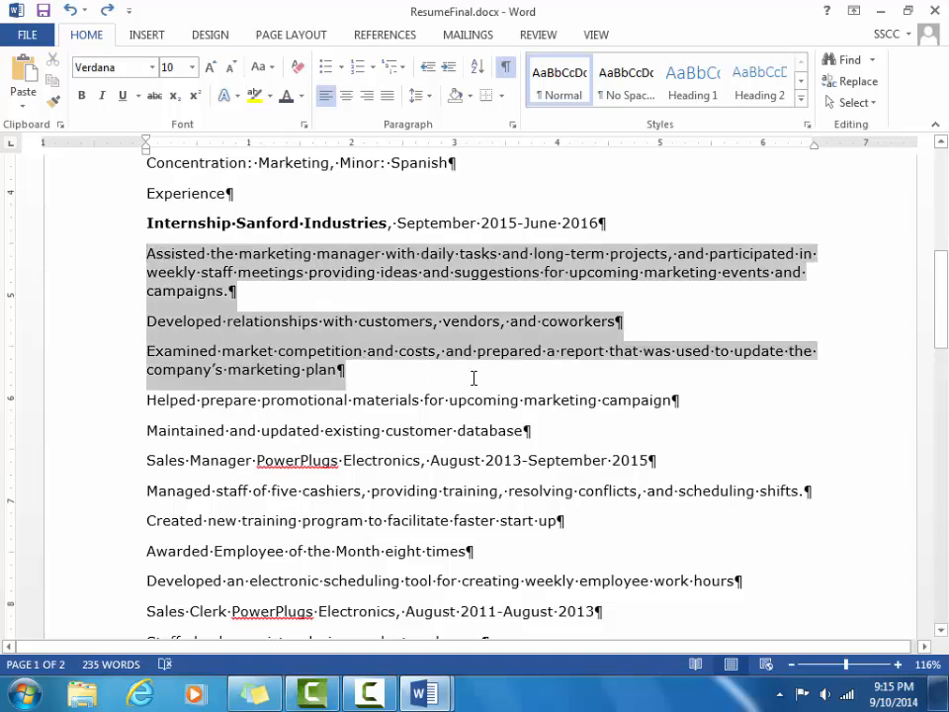
click(386, 95)
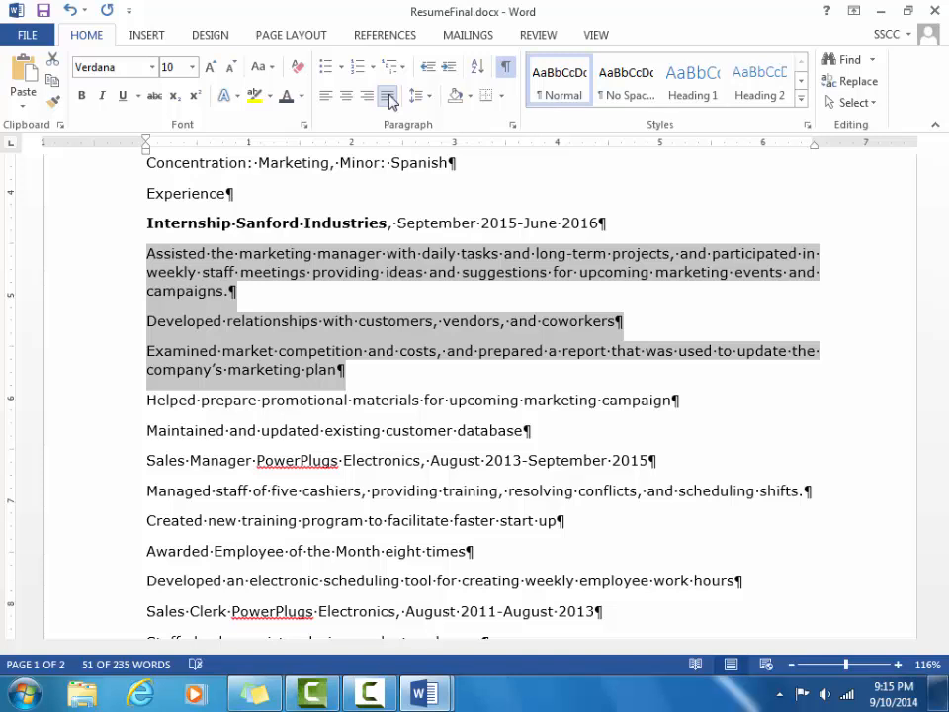
click(388, 99)
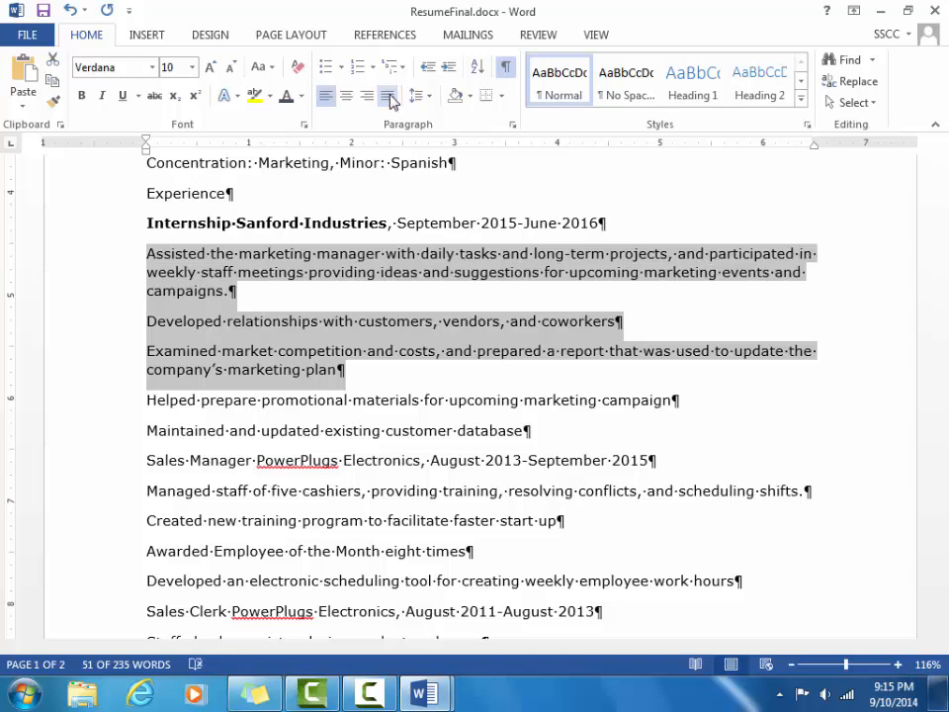
click(388, 98)
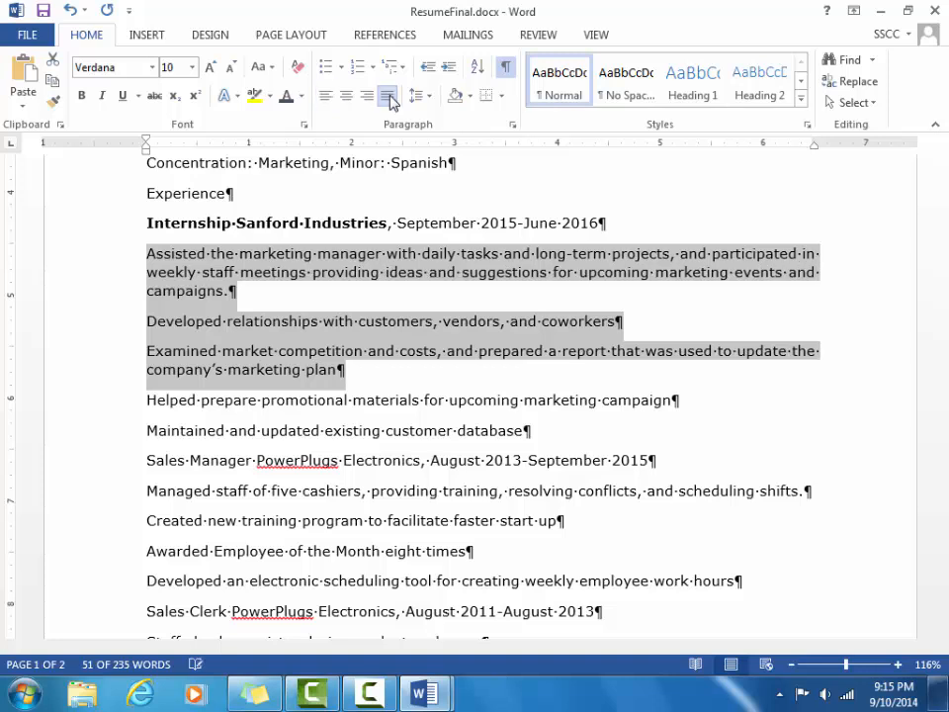
click(389, 96)
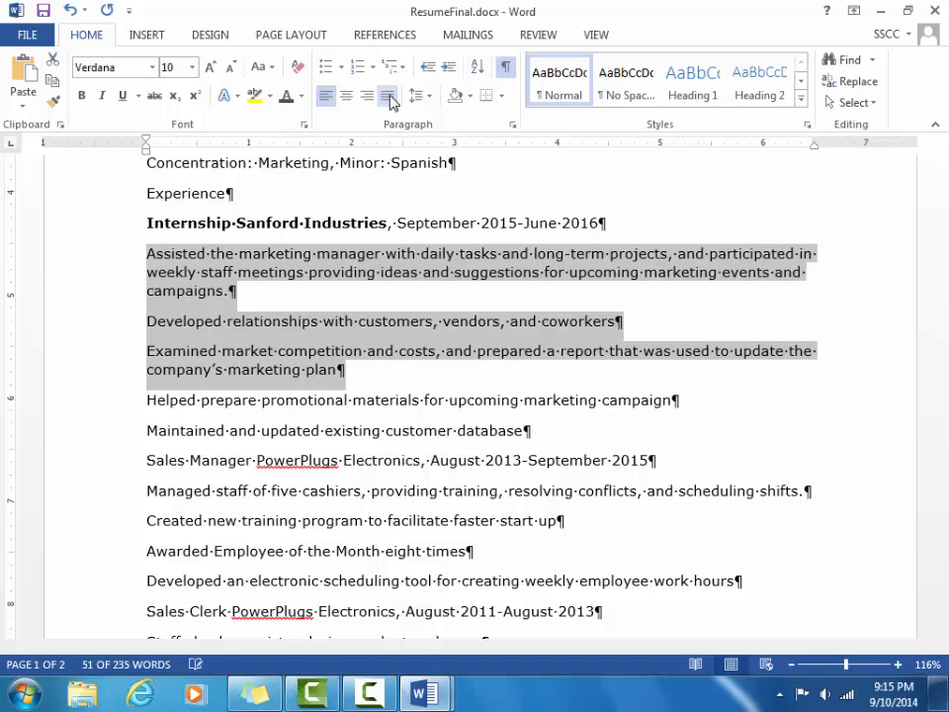
click(391, 99)
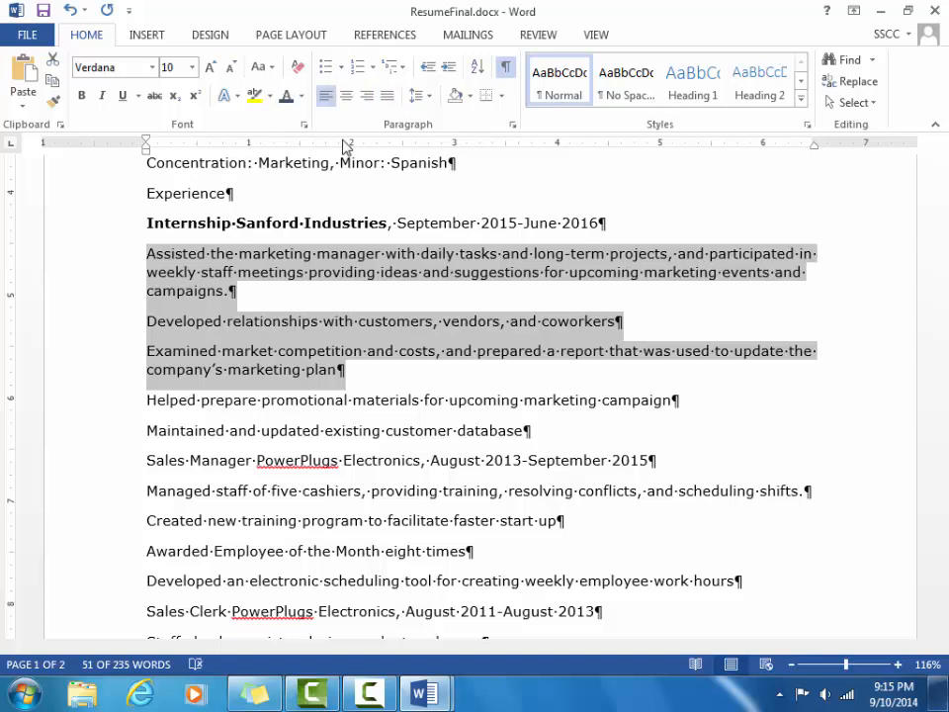
click(329, 98)
key(ctrl+j)
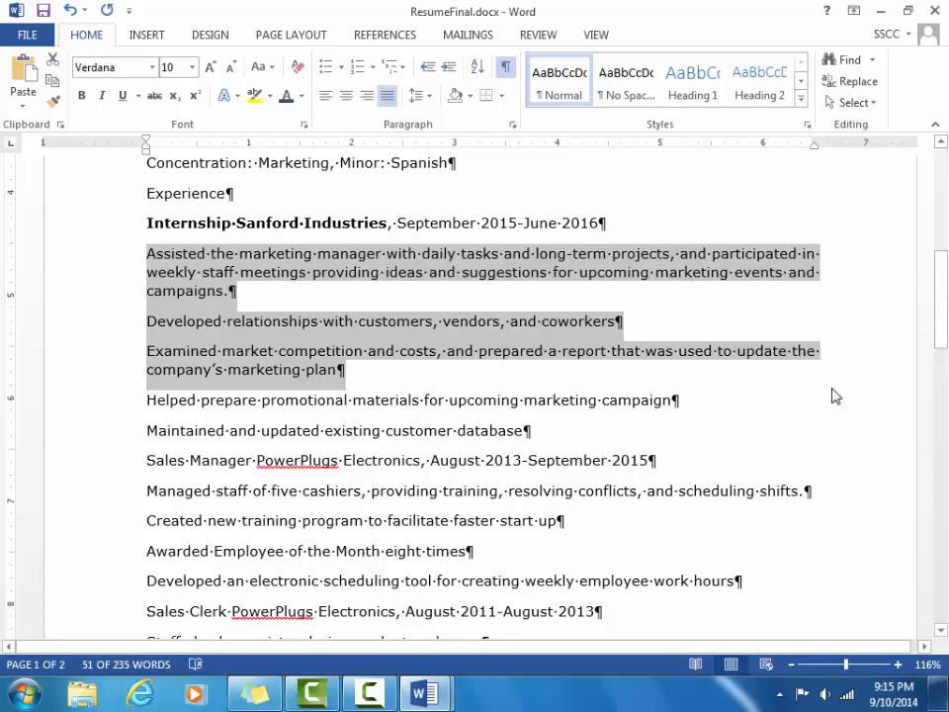
key(ctrl+l)
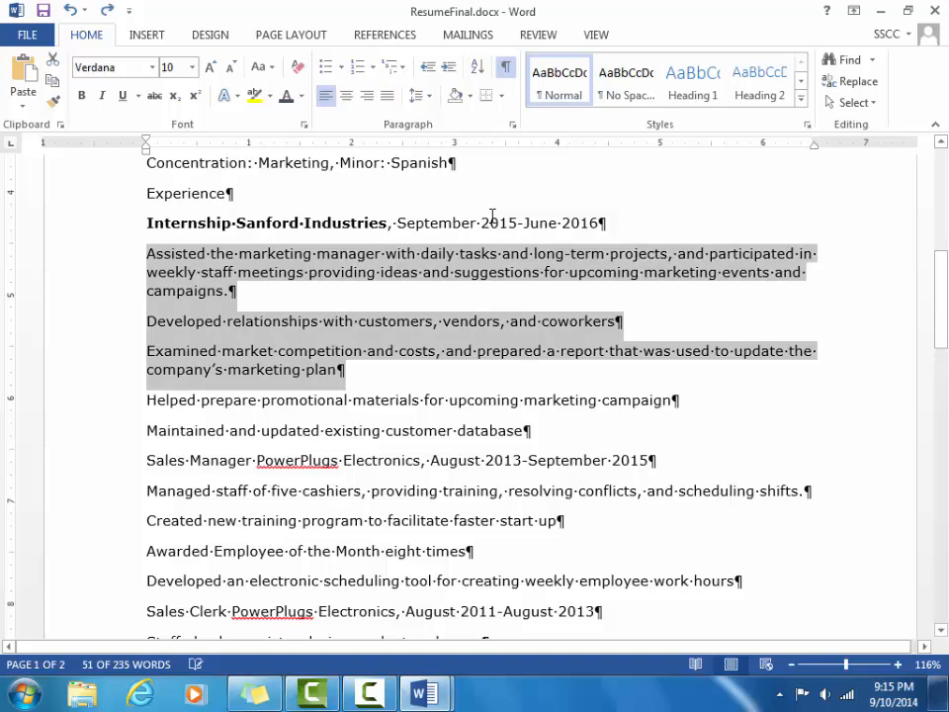
drag(938, 335, 924, 223)
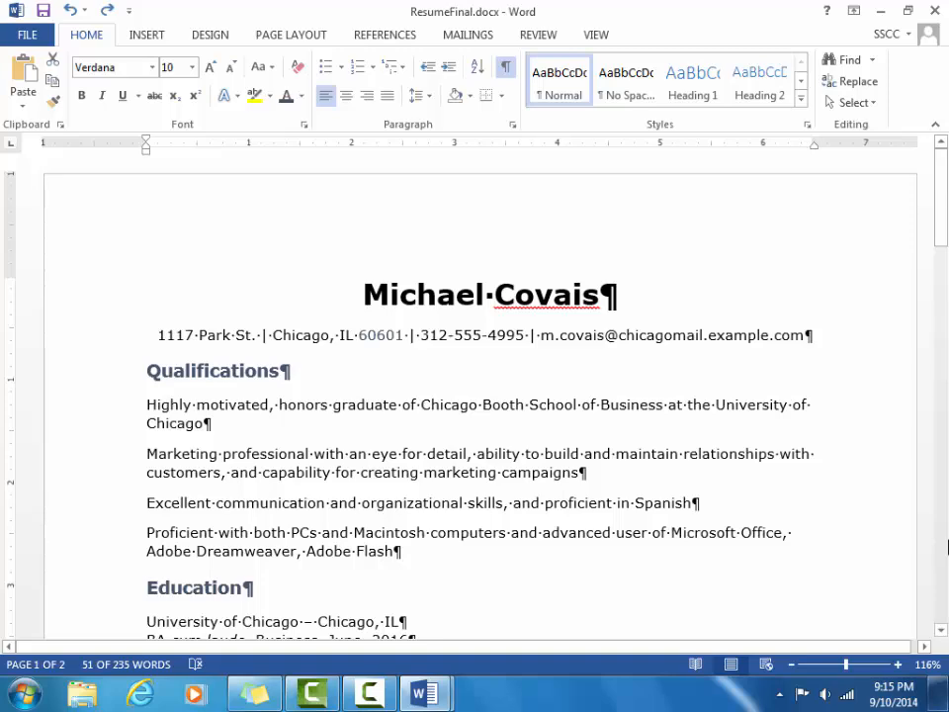
scroll(946, 546, down, 8)
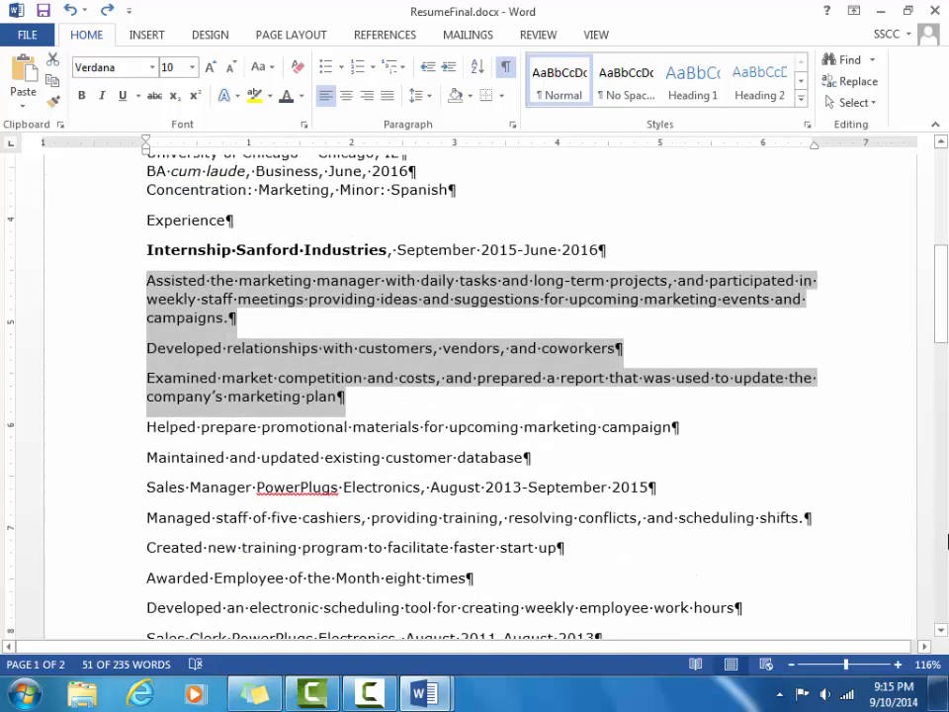
click(892, 326)
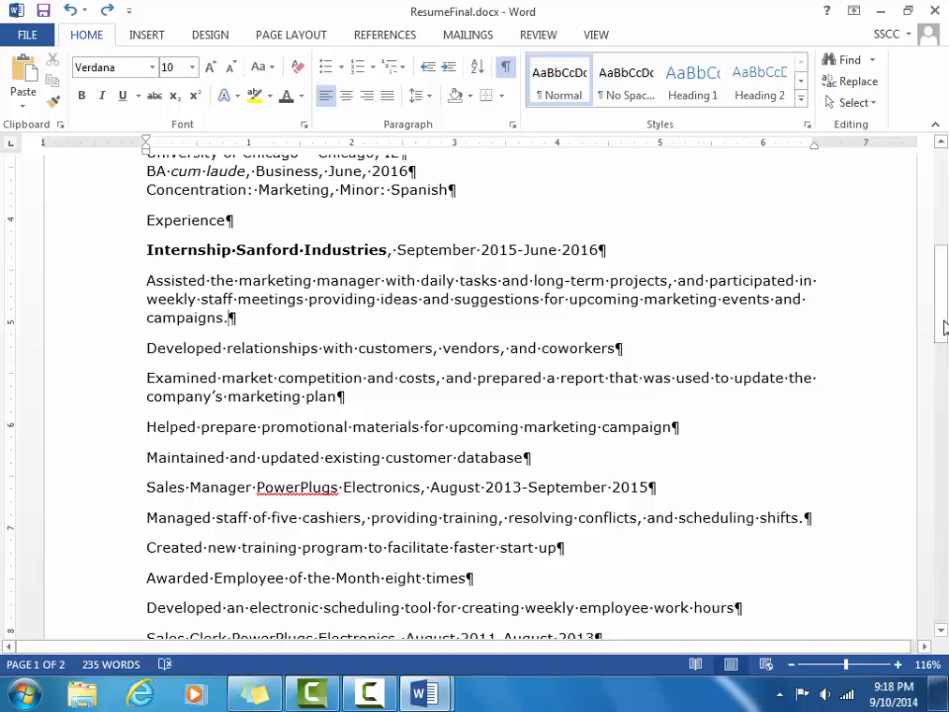
drag(943, 316, 943, 284)
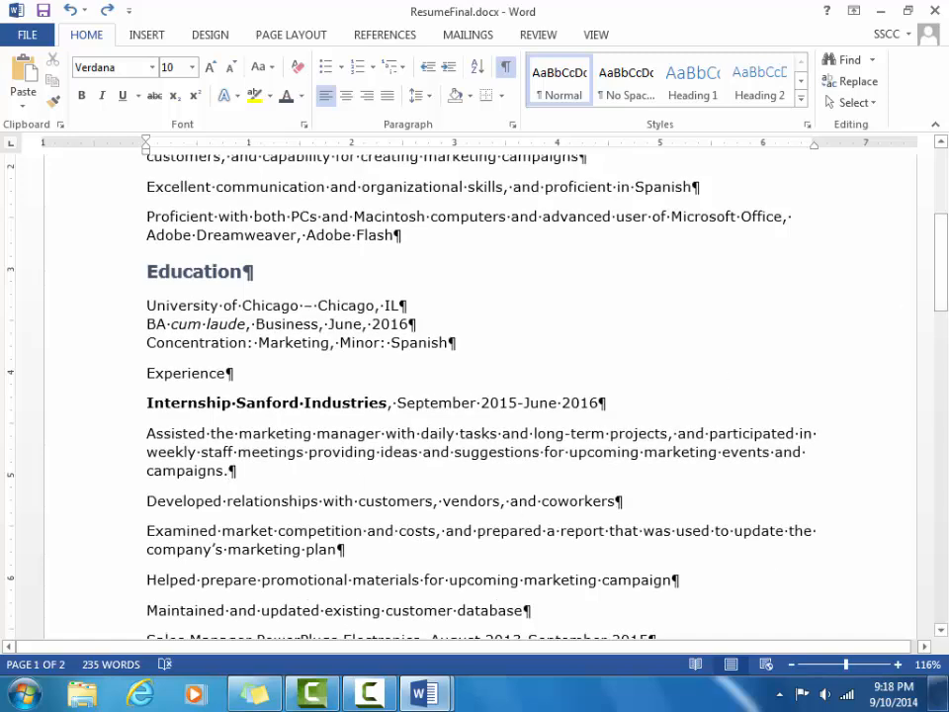
click(940, 631)
click(940, 630)
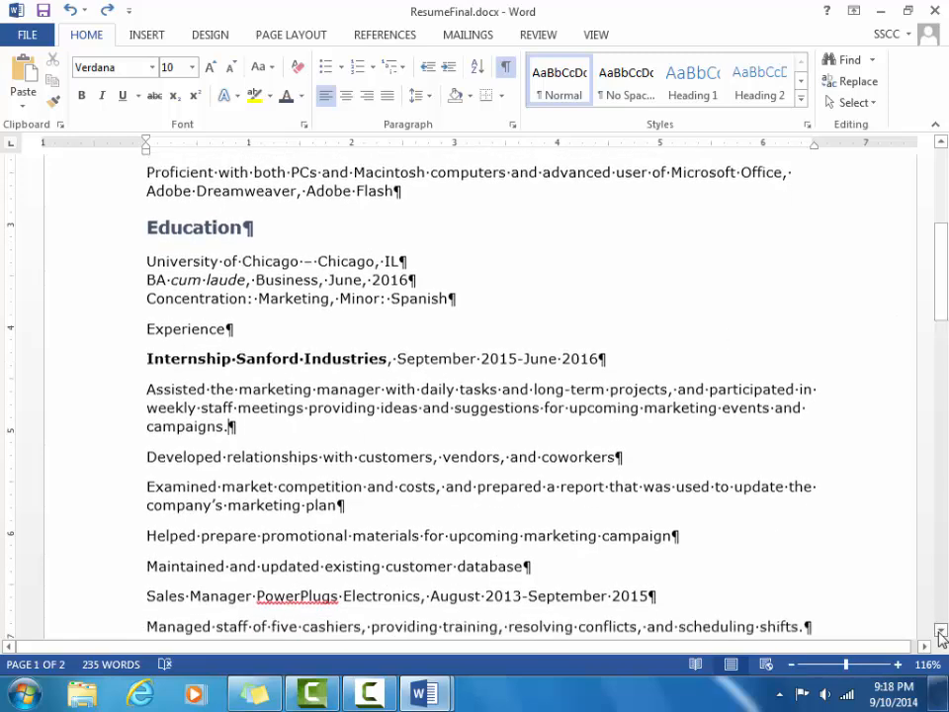
click(940, 630)
click(940, 630)
click(940, 630)
click(940, 630)
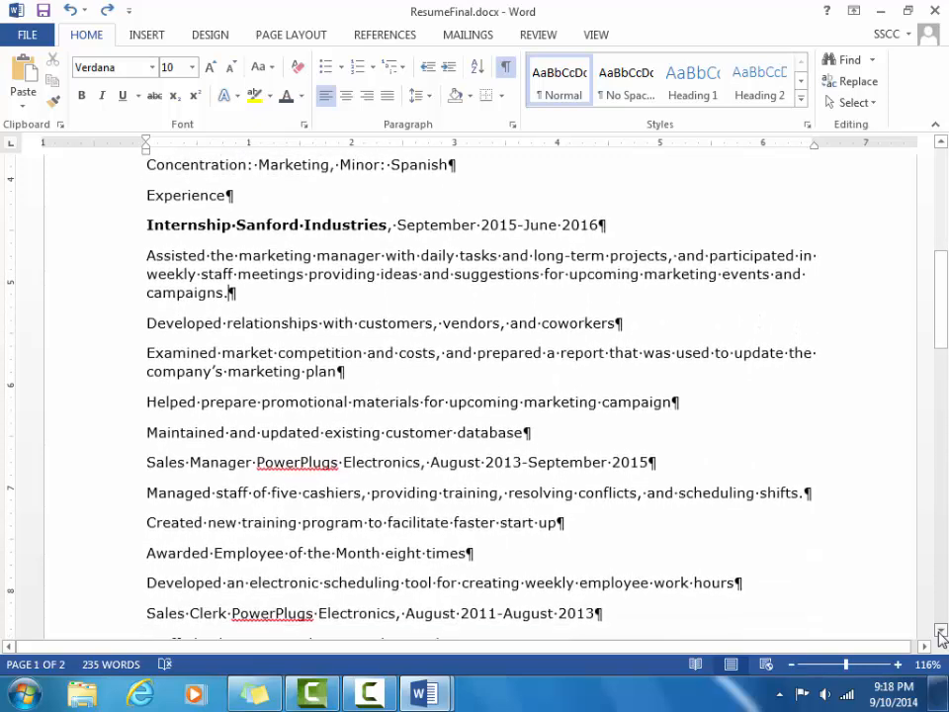
click(940, 631)
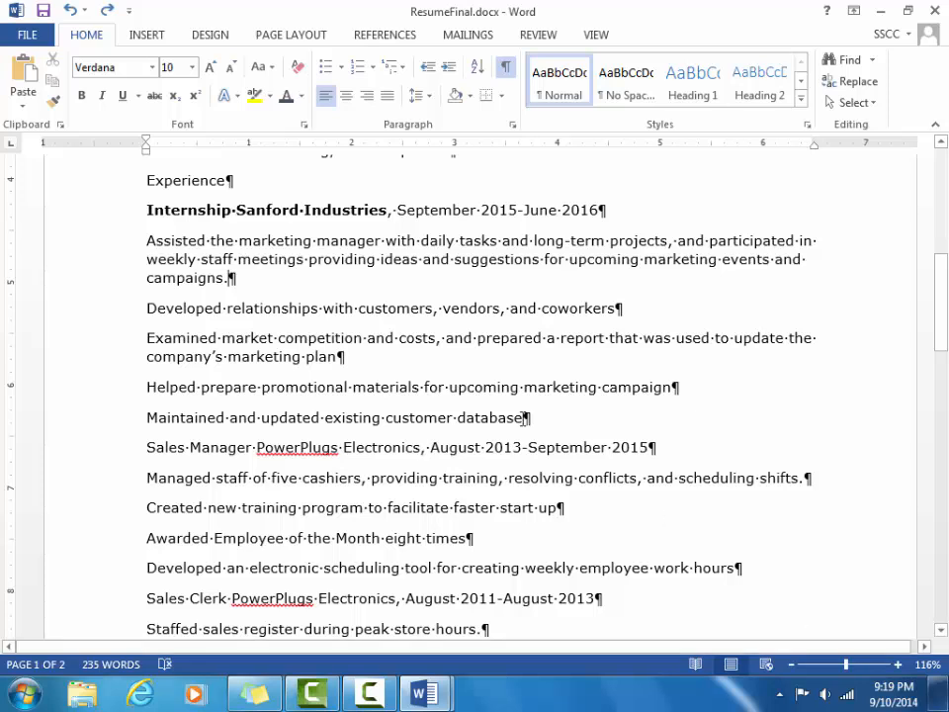
Replace the space after Internship with a tab, add a 2-inch tab stop, and insert a second tab.
click(236, 208)
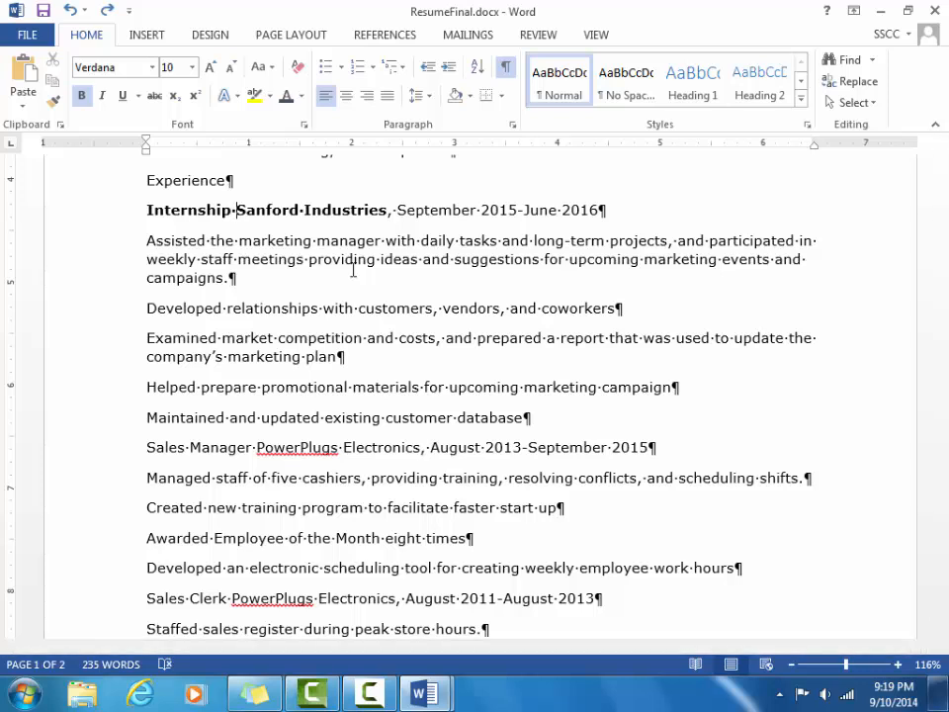
key(BackSpace)
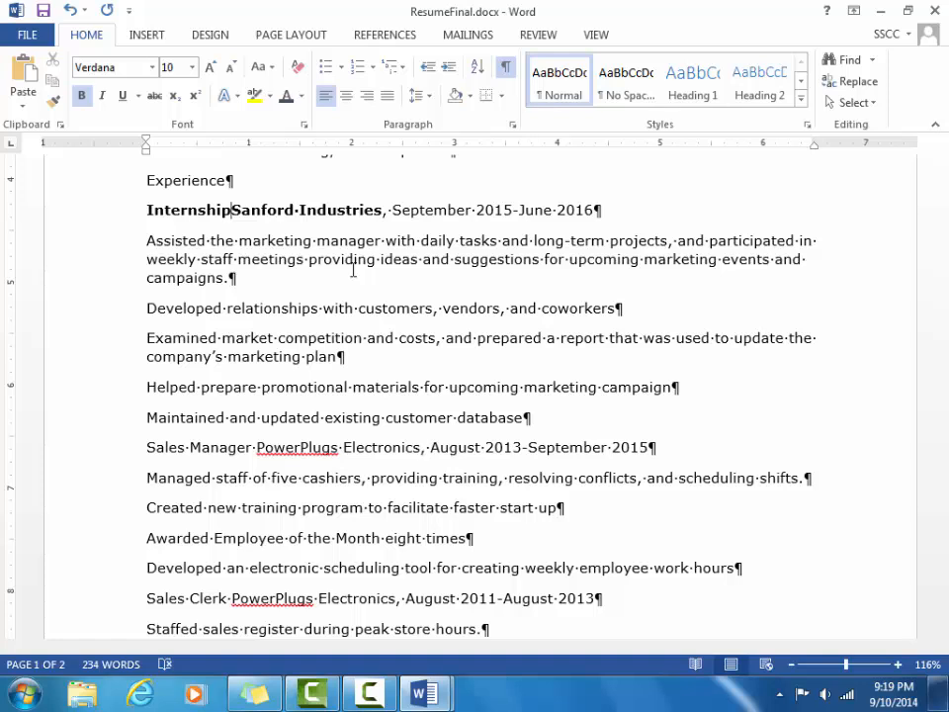
key(Tab)
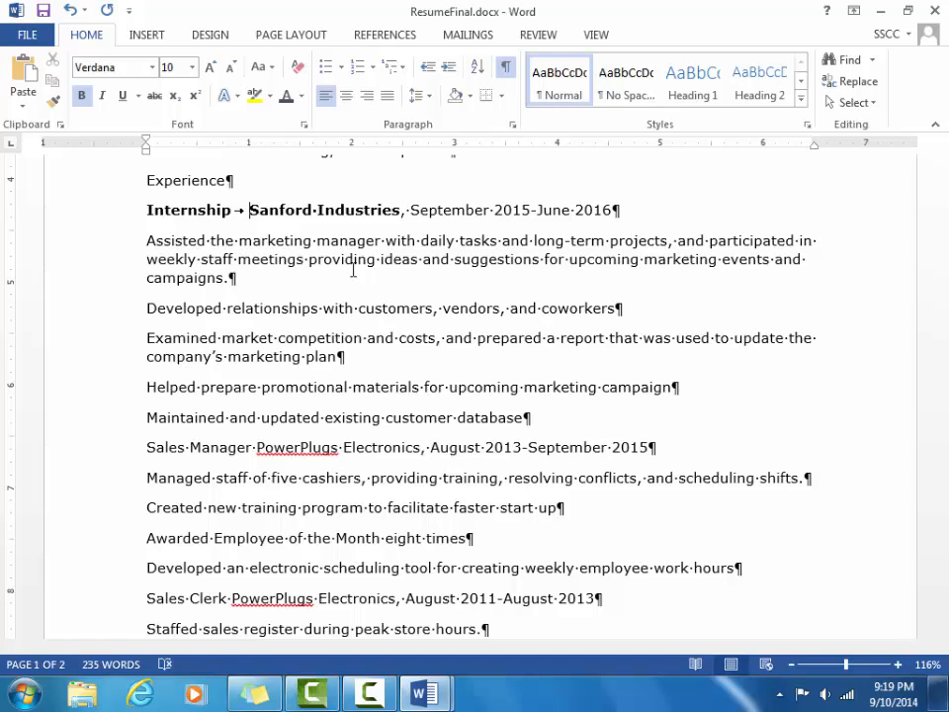
click(353, 150)
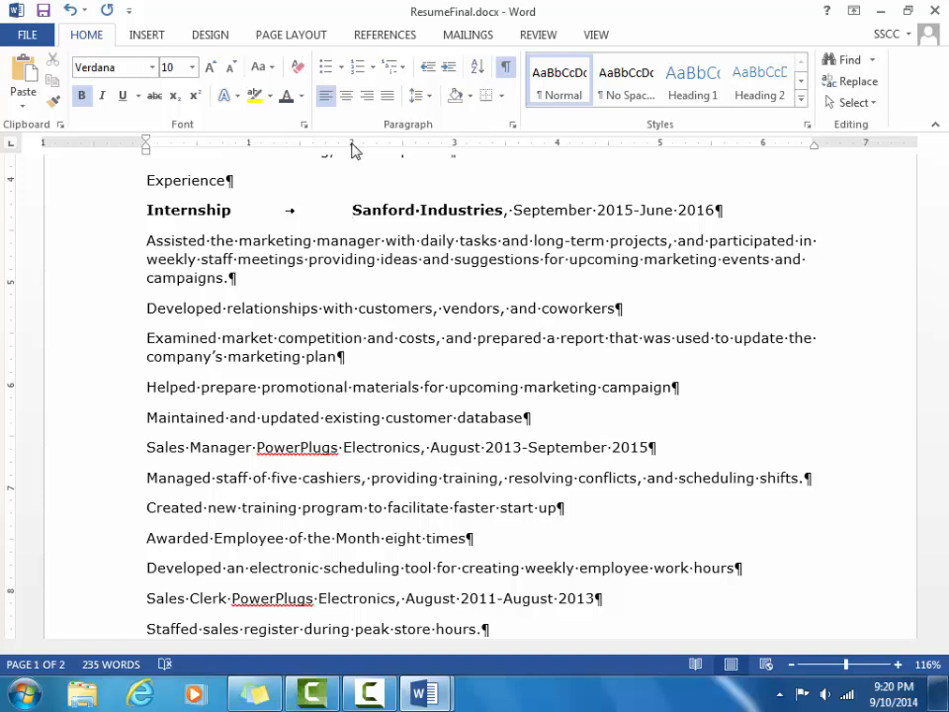
key(Tab)
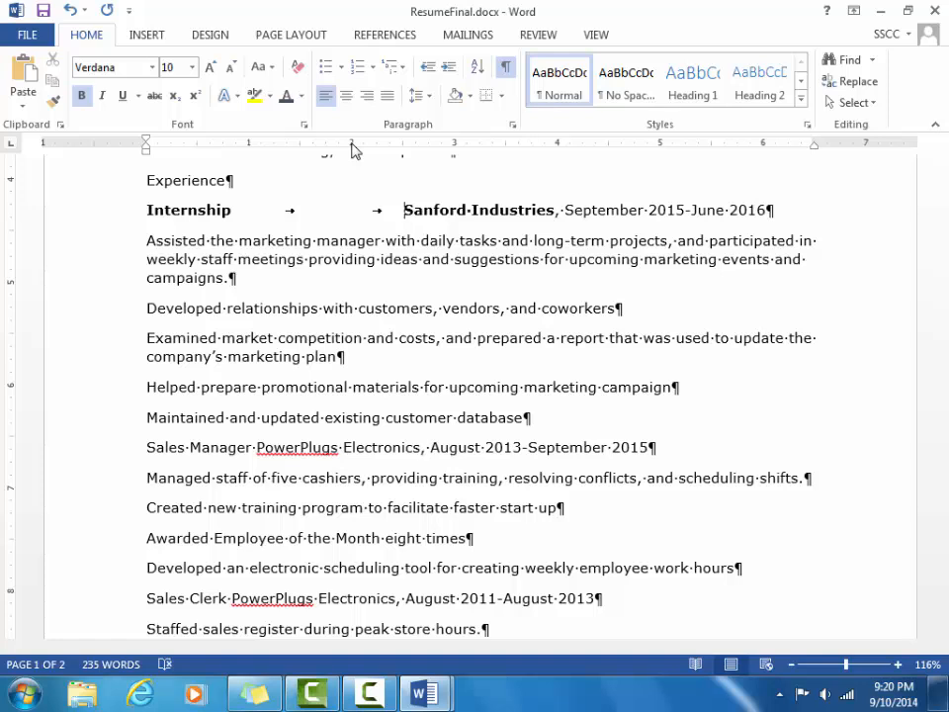
Cycle the ruler's tab selector until it shows the Right Tab type.
click(11, 145)
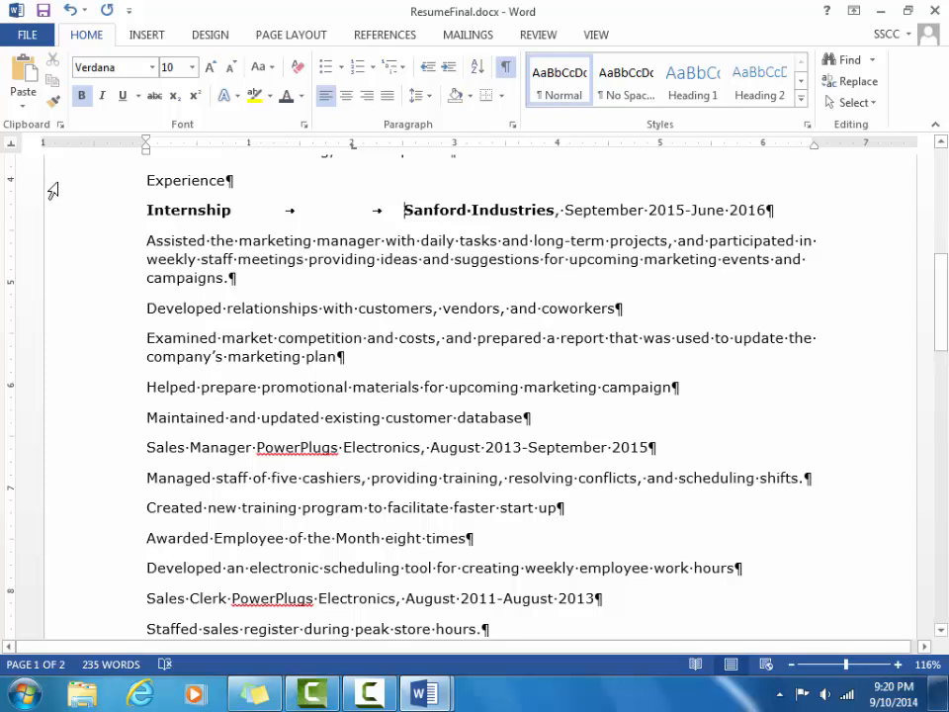
click(12, 145)
click(11, 147)
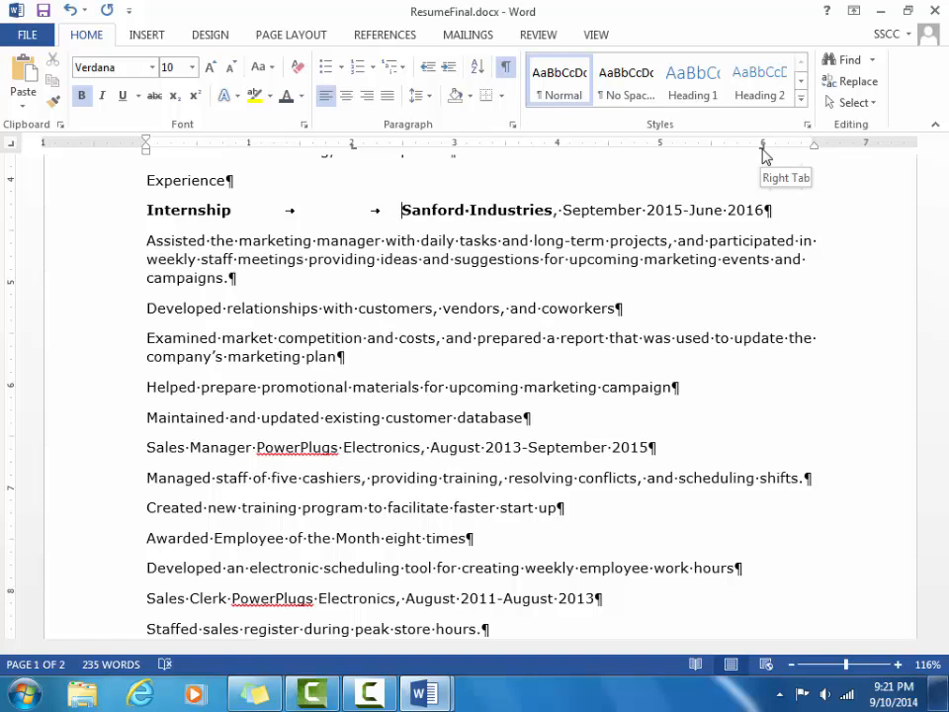
Place a right tab stop and move it to the 6.5-inch right margin.
drag(762, 149, 762, 150)
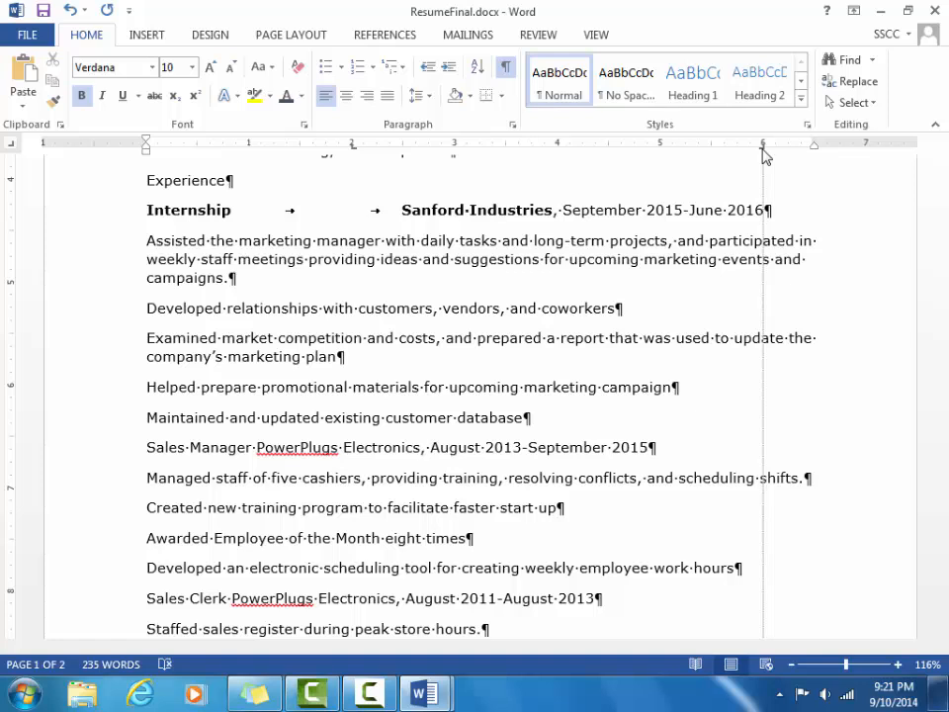
drag(763, 155, 814, 159)
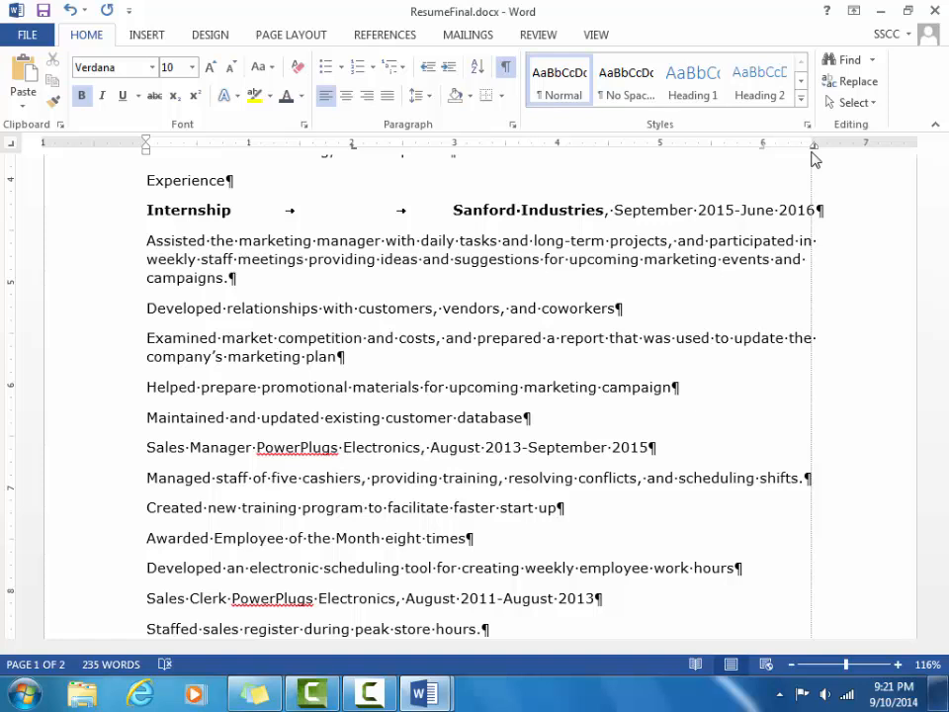
drag(814, 159, 814, 159)
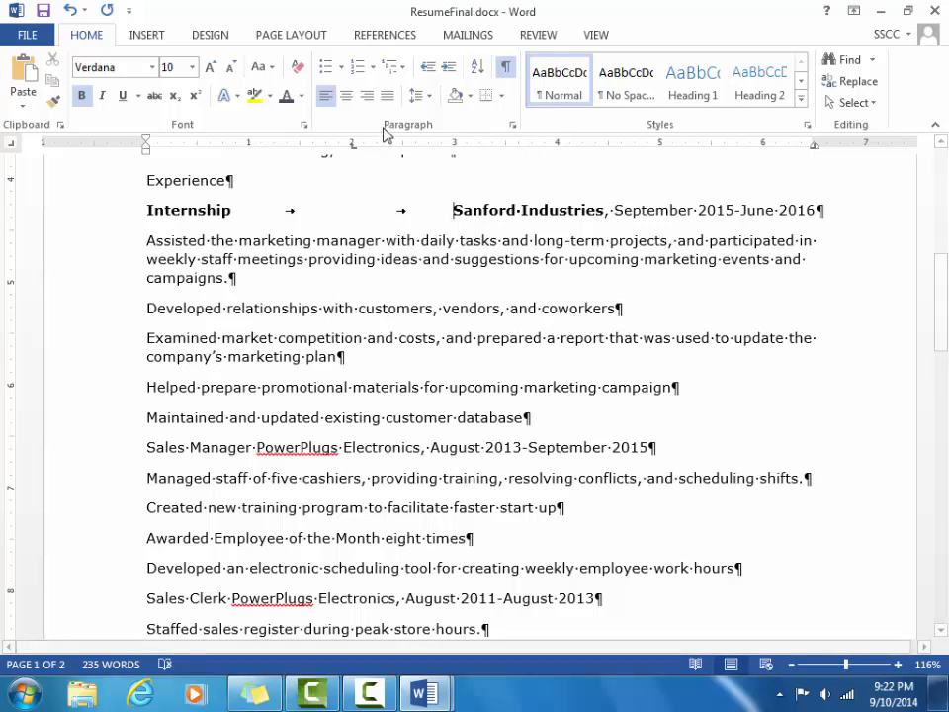
Restore the 2-inch tab stop and leave only one tab before Sanford Industries.
drag(354, 151, 353, 201)
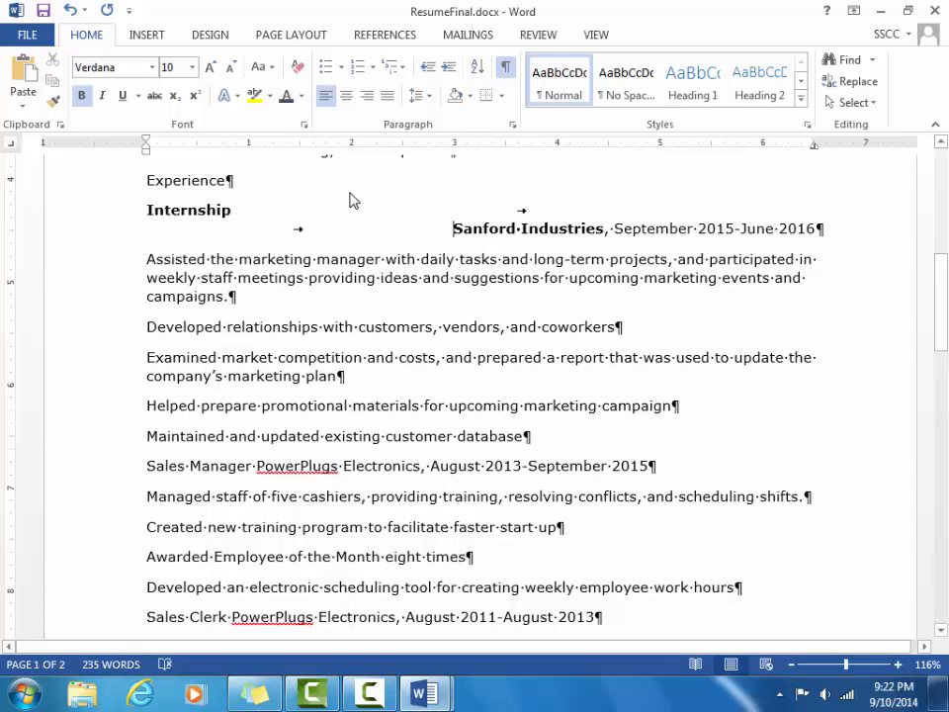
key(ctrl+z)
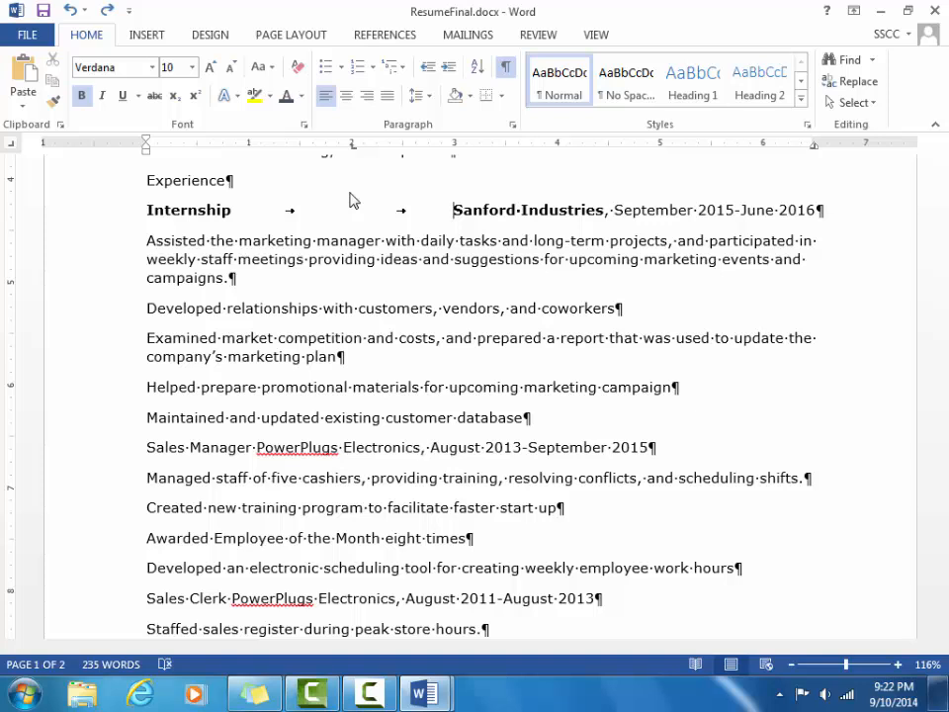
key(Tab)
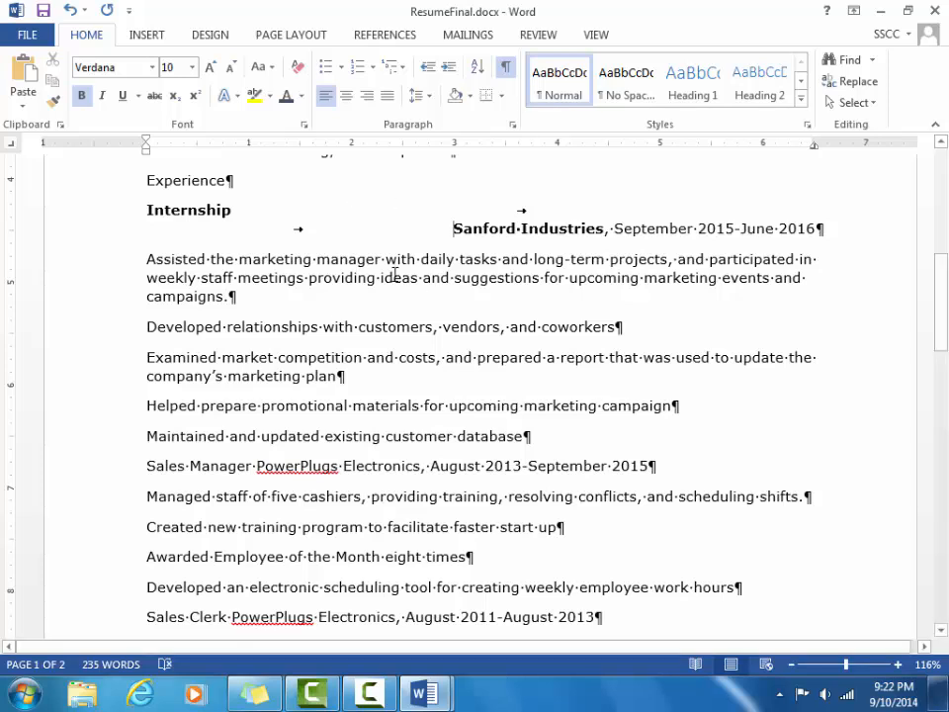
key(BackSpace)
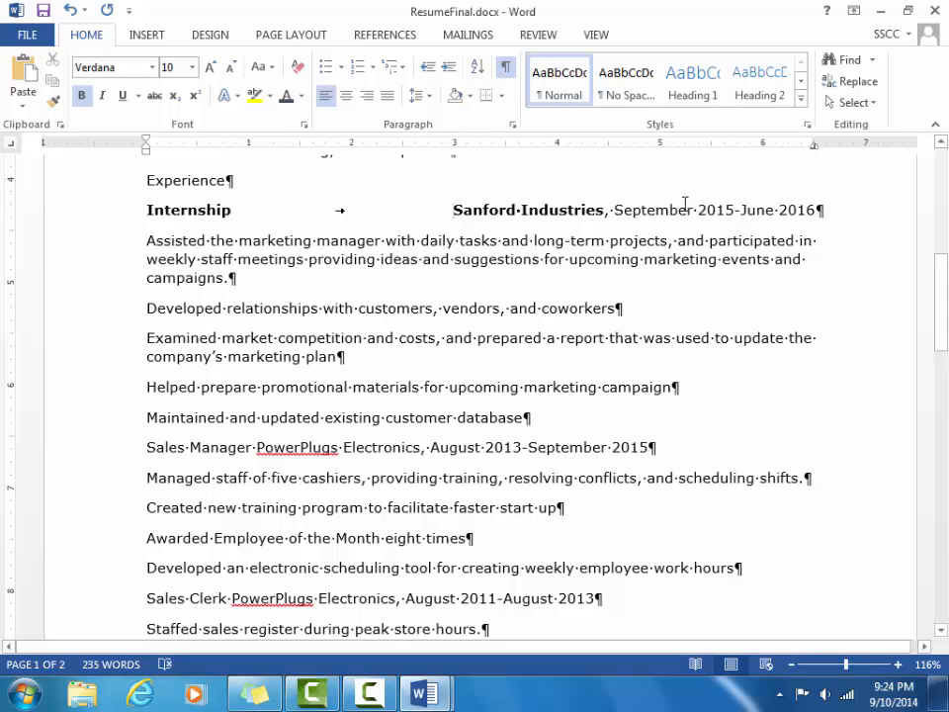
Select the four Qualifications paragraphs and bullet them with four-pointed diamonds.
drag(942, 302, 933, 229)
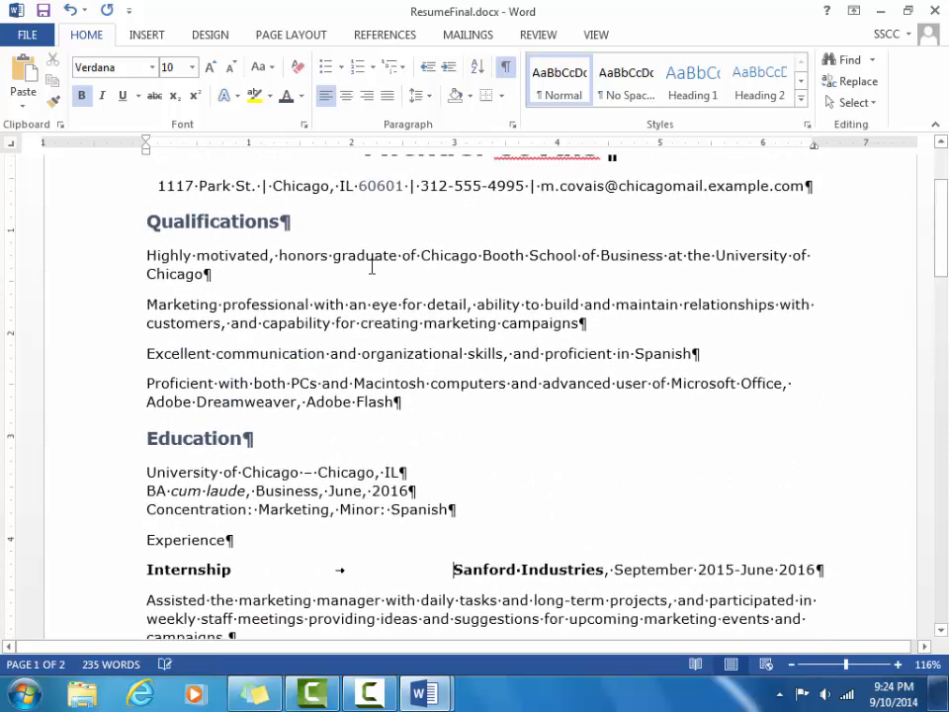
drag(146, 254, 391, 413)
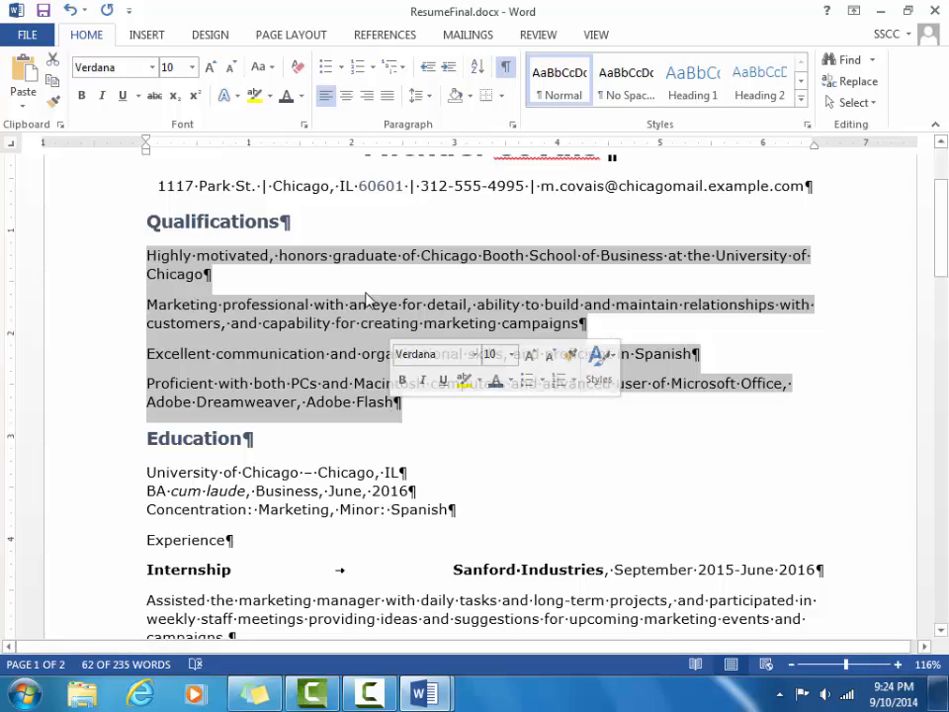
click(326, 67)
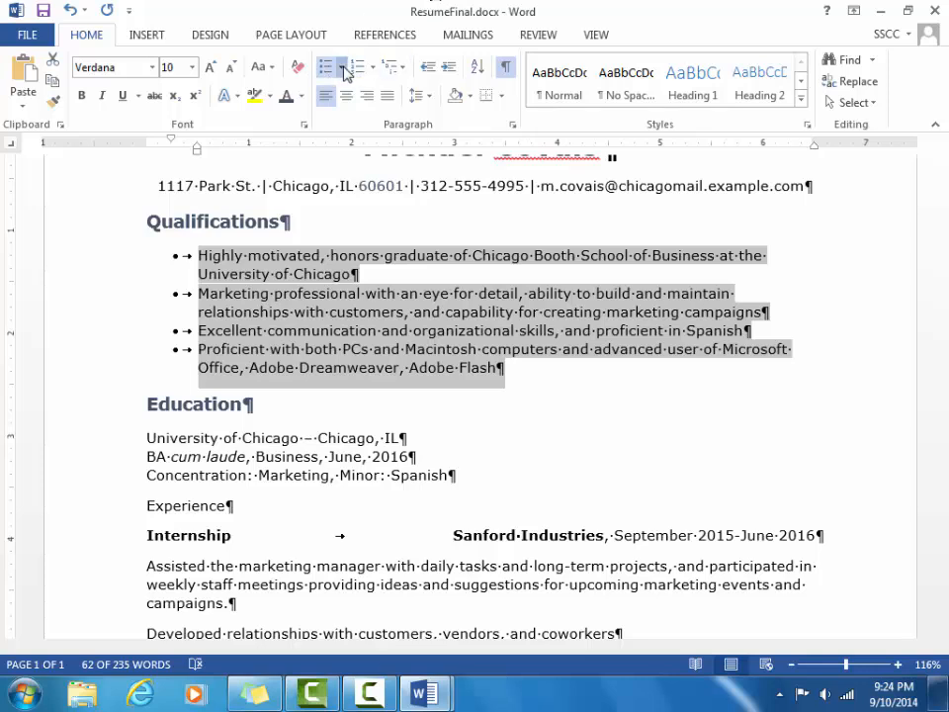
click(342, 68)
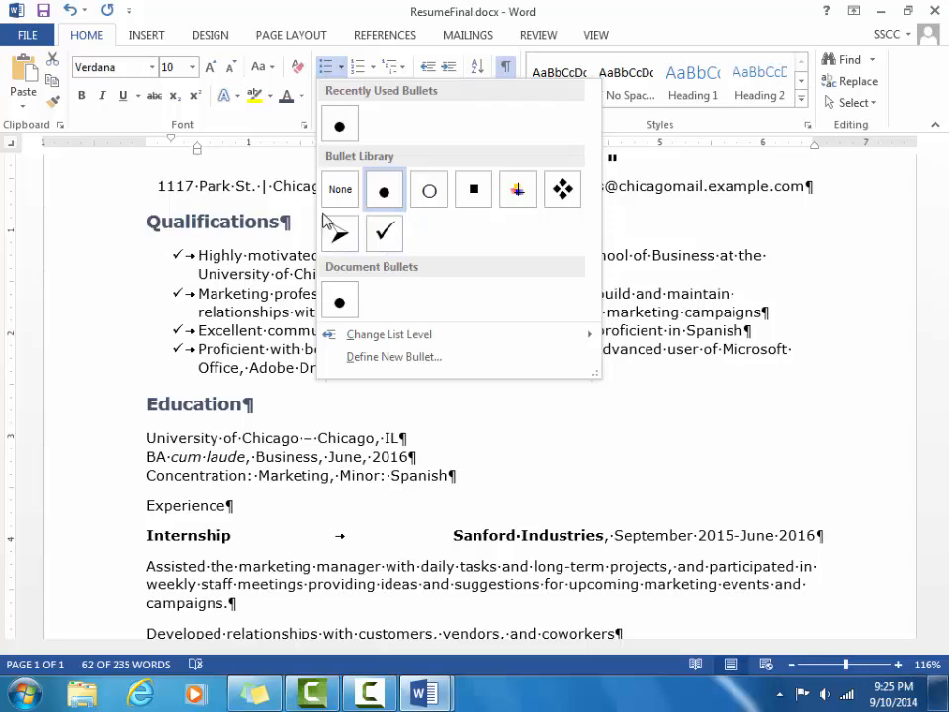
click(562, 188)
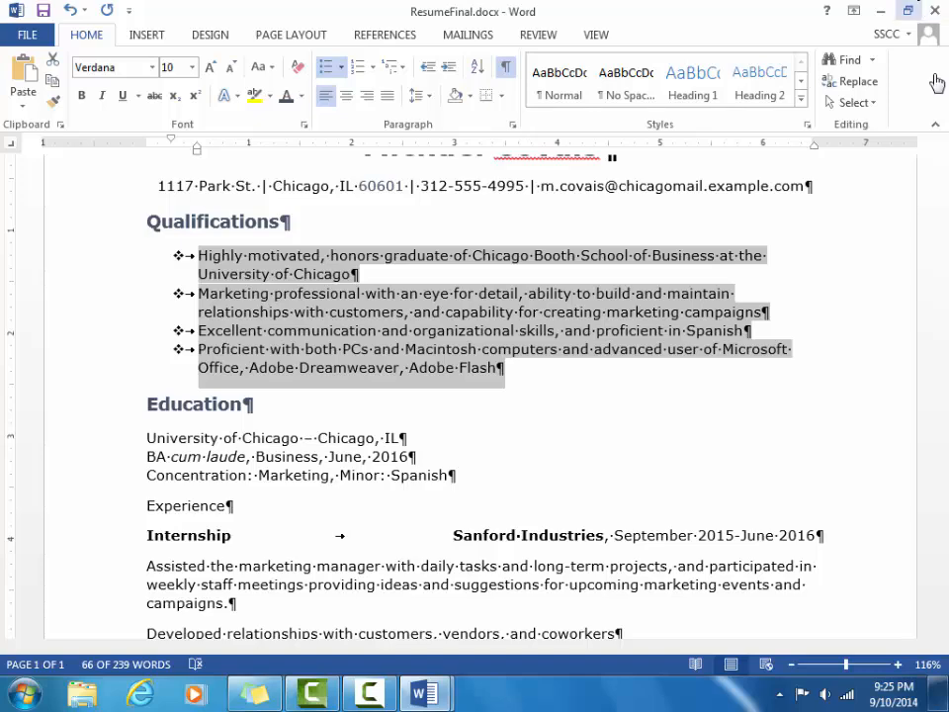
Apply diamond bullets to the four internship duty lines under Sanford Industries.
drag(946, 239, 946, 299)
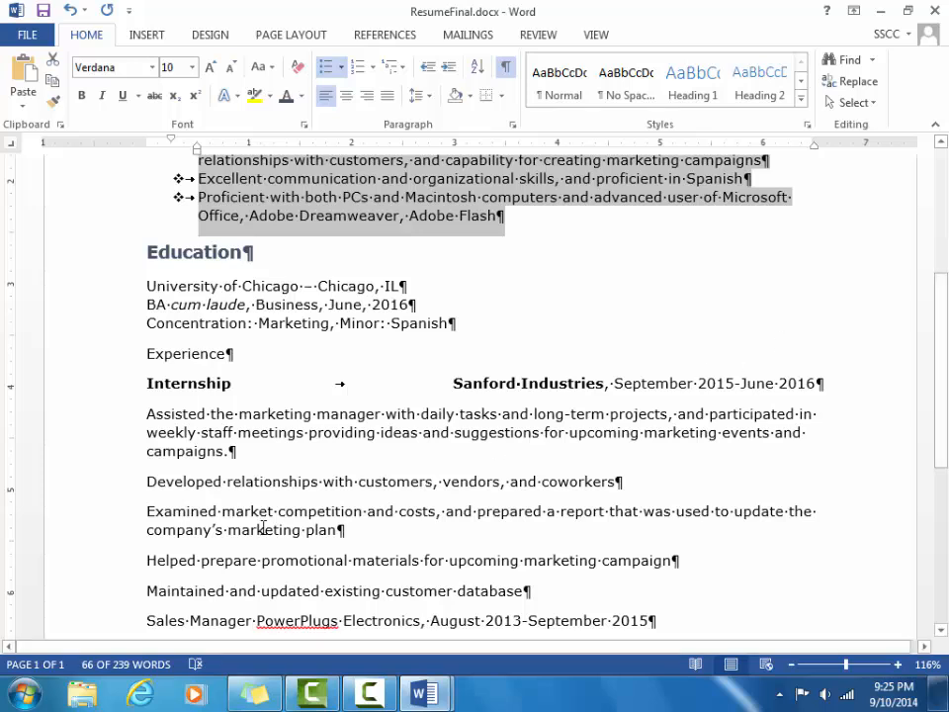
drag(148, 481, 546, 603)
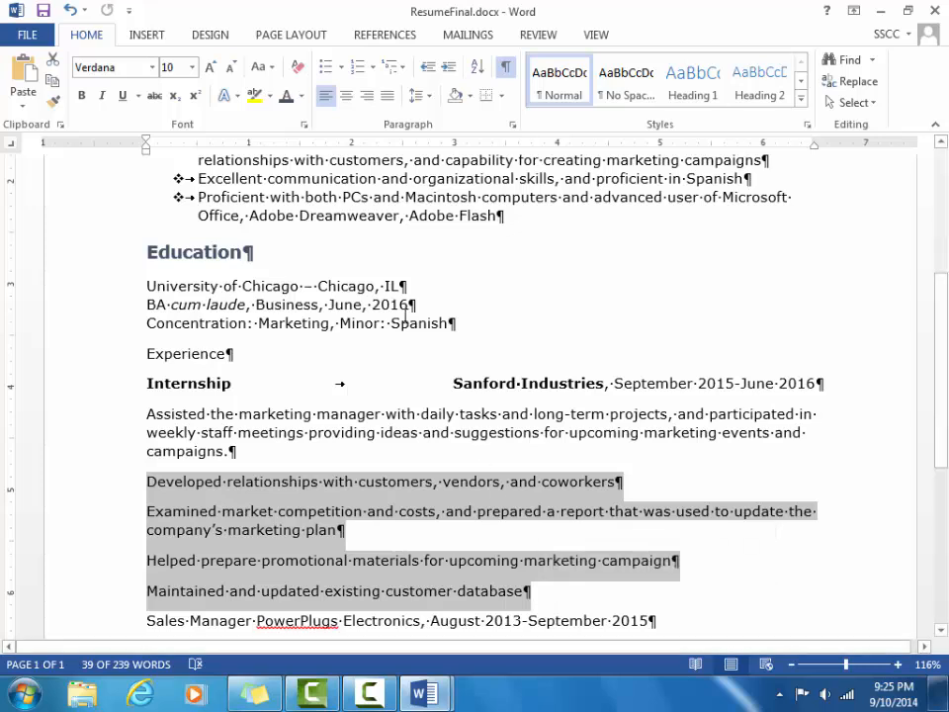
click(326, 70)
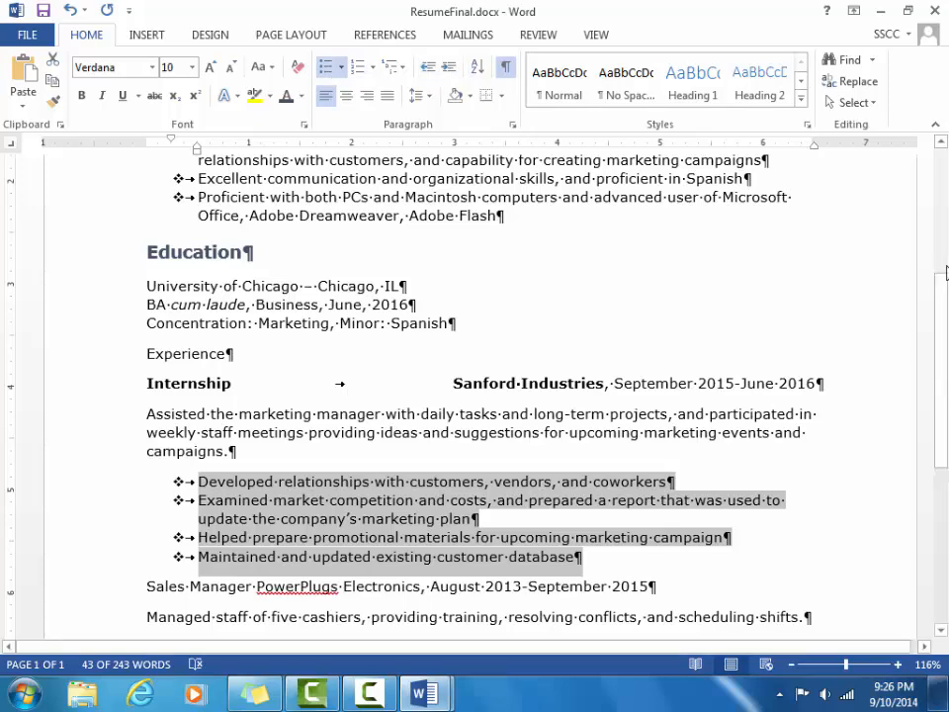
drag(941, 341, 941, 278)
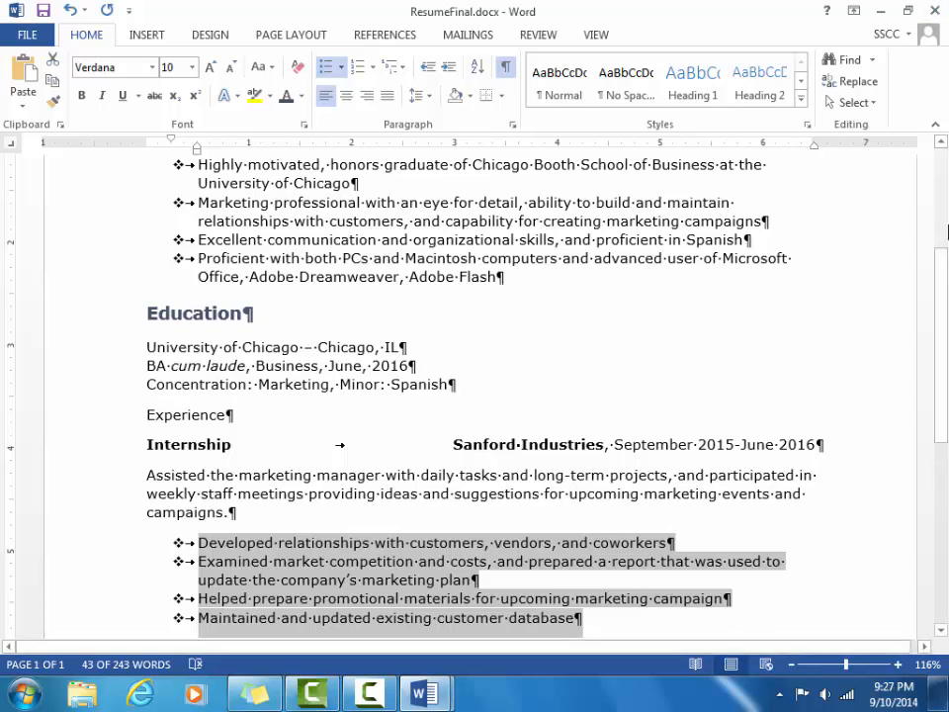
Save the résumé, switch to CoverLetter.docx and scroll down to its three responsibility lines.
key(ctrl+s)
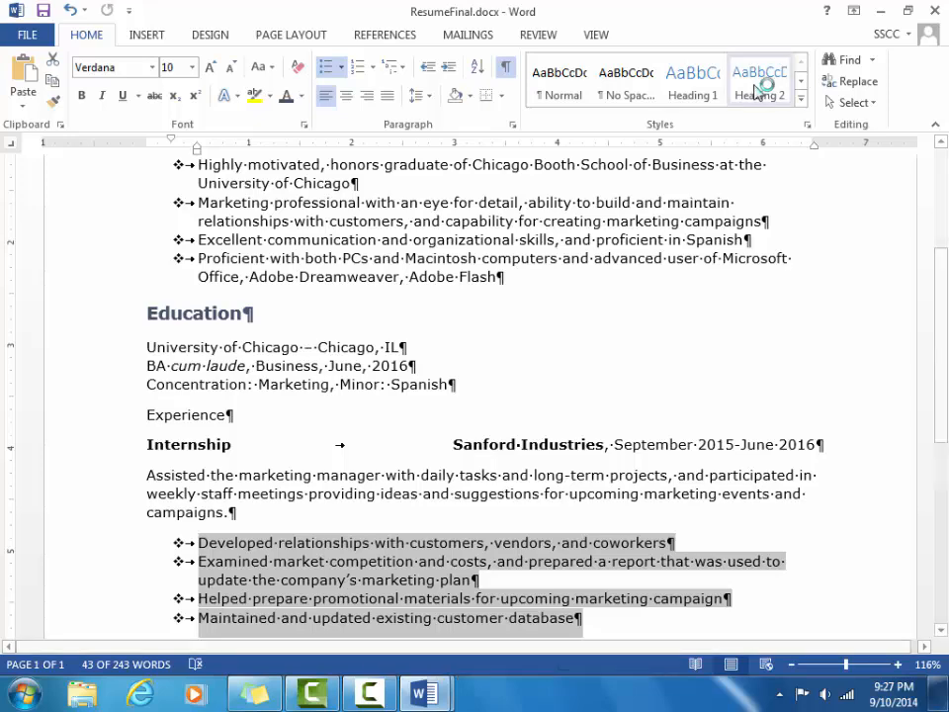
click(595, 35)
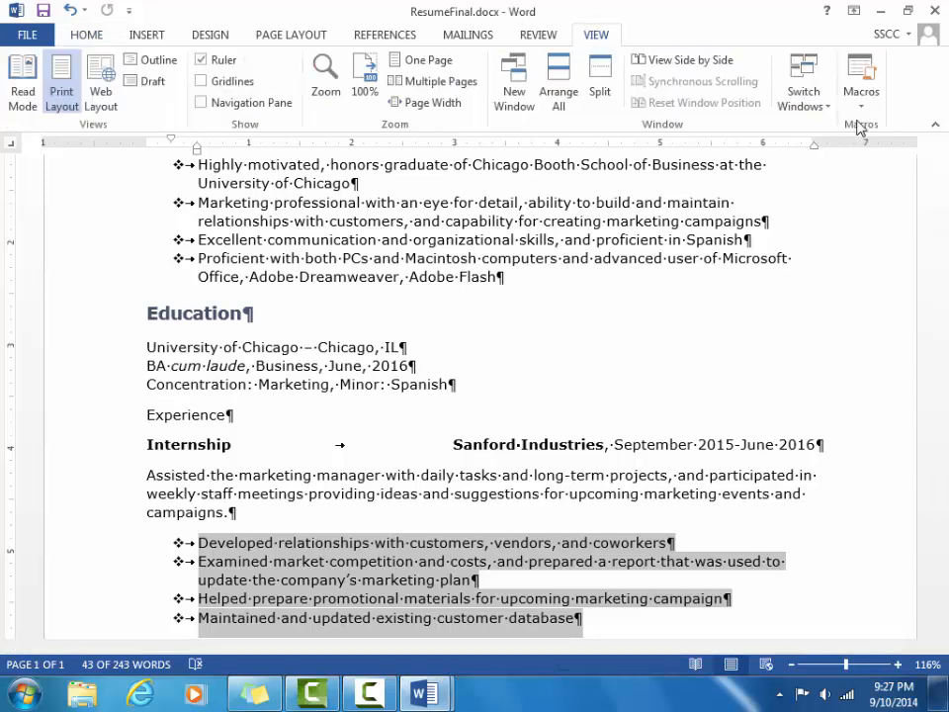
click(828, 103)
click(810, 129)
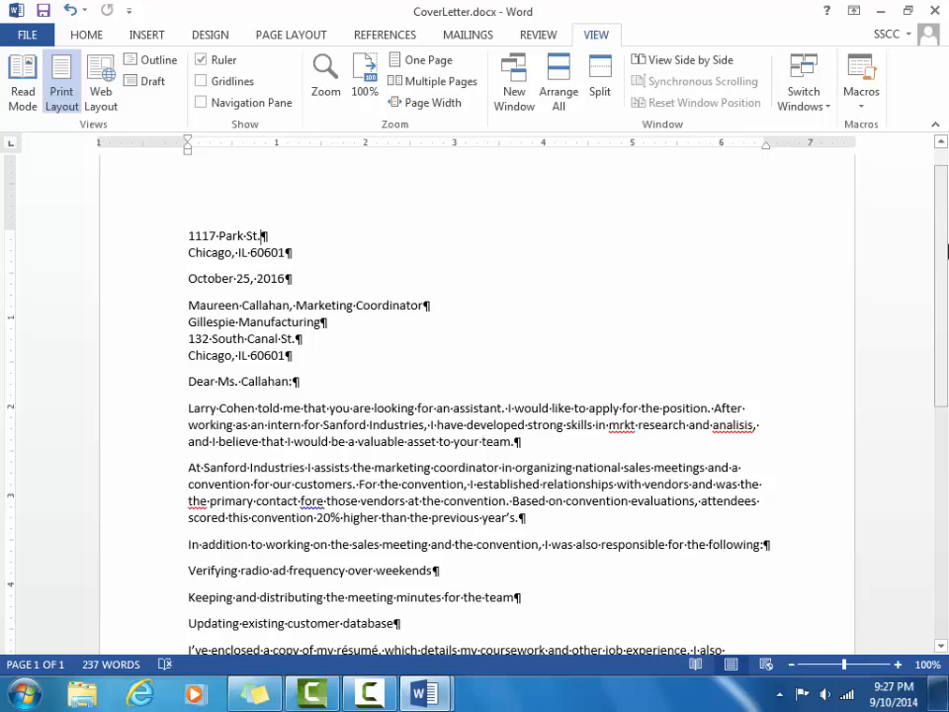
scroll(946, 296, down, 3)
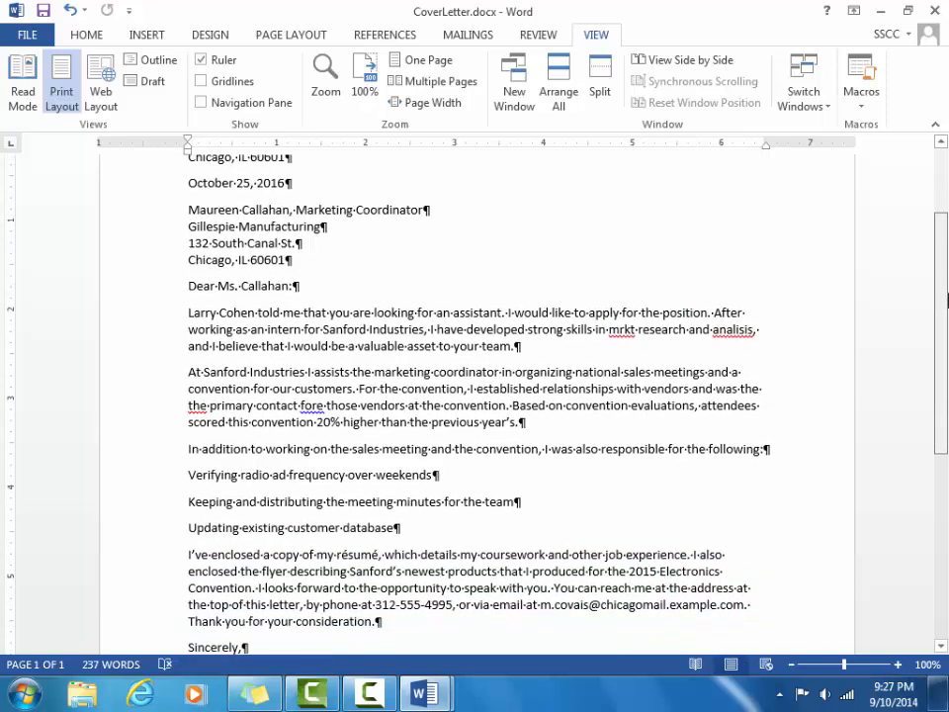
scroll(946, 339, down, 2)
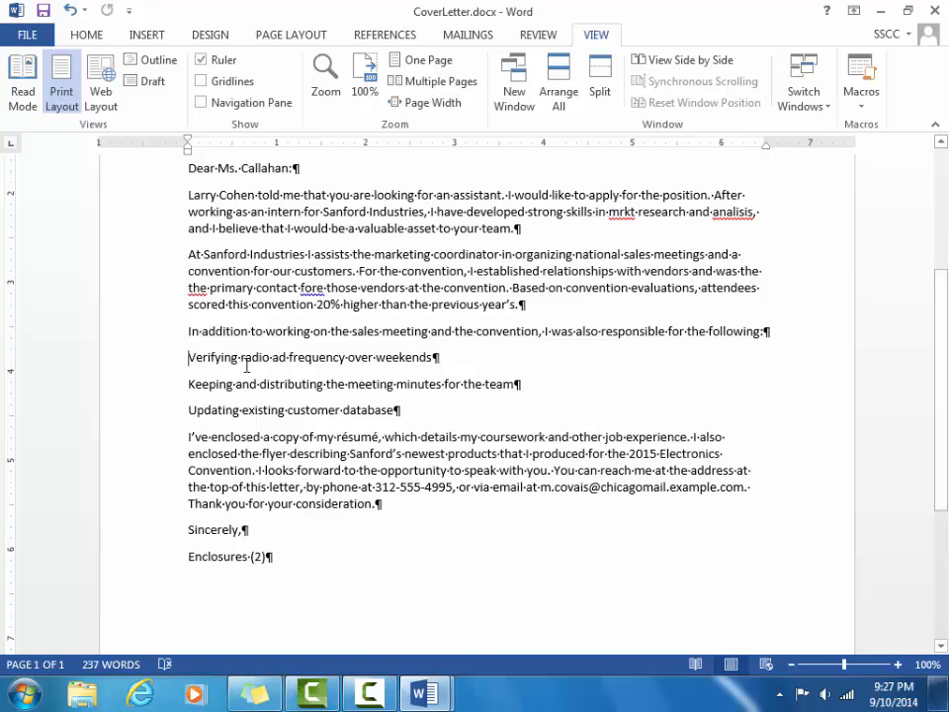
Number the cover letter's three responsibility lines using the 1) 2) 3) style.
drag(187, 356, 403, 419)
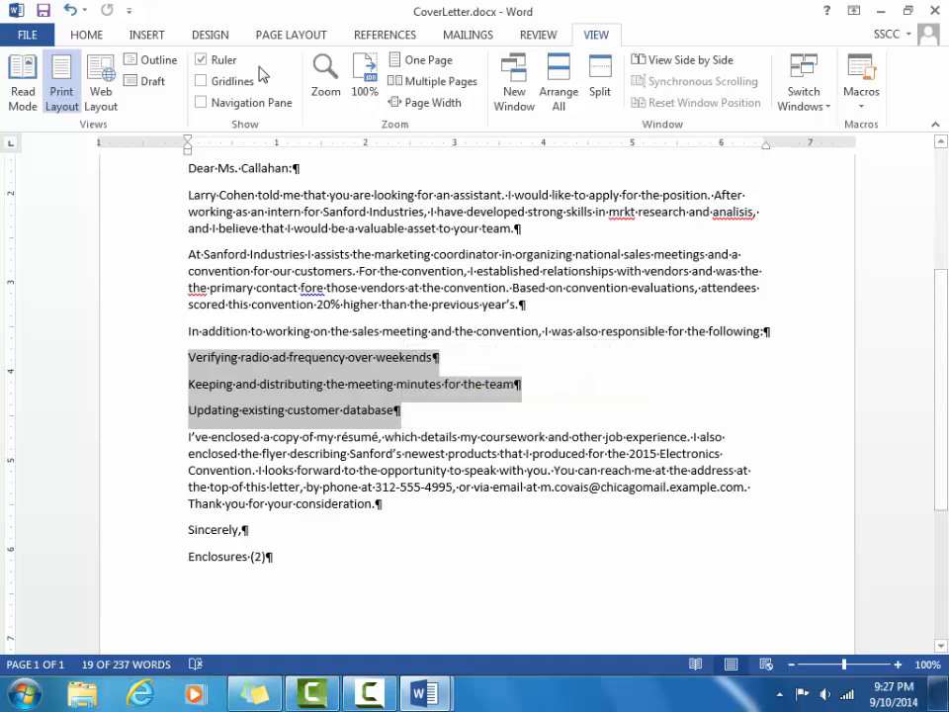
click(84, 36)
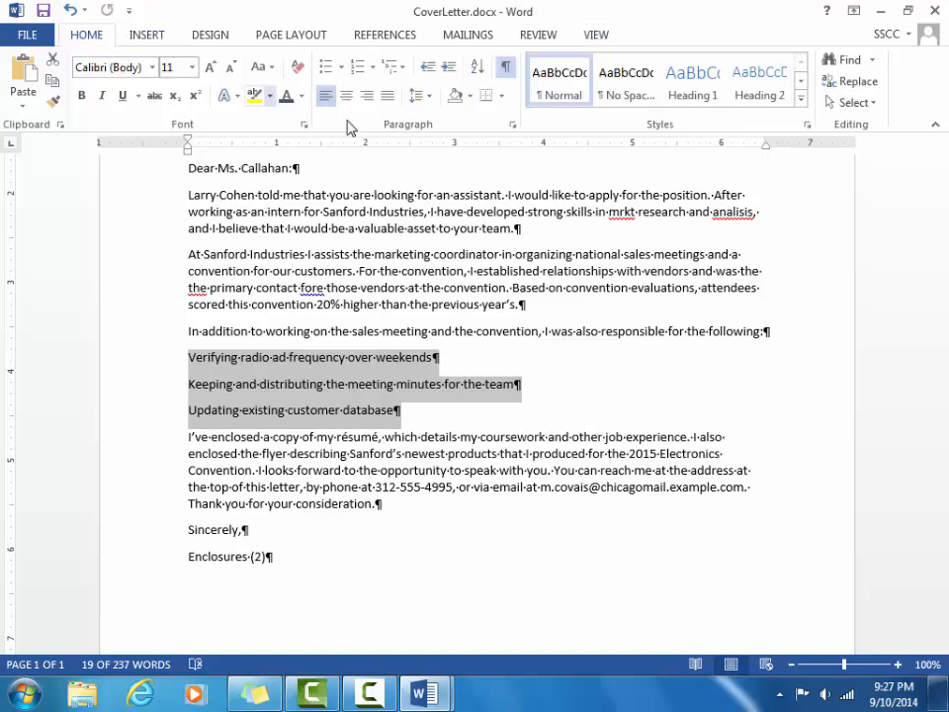
click(357, 70)
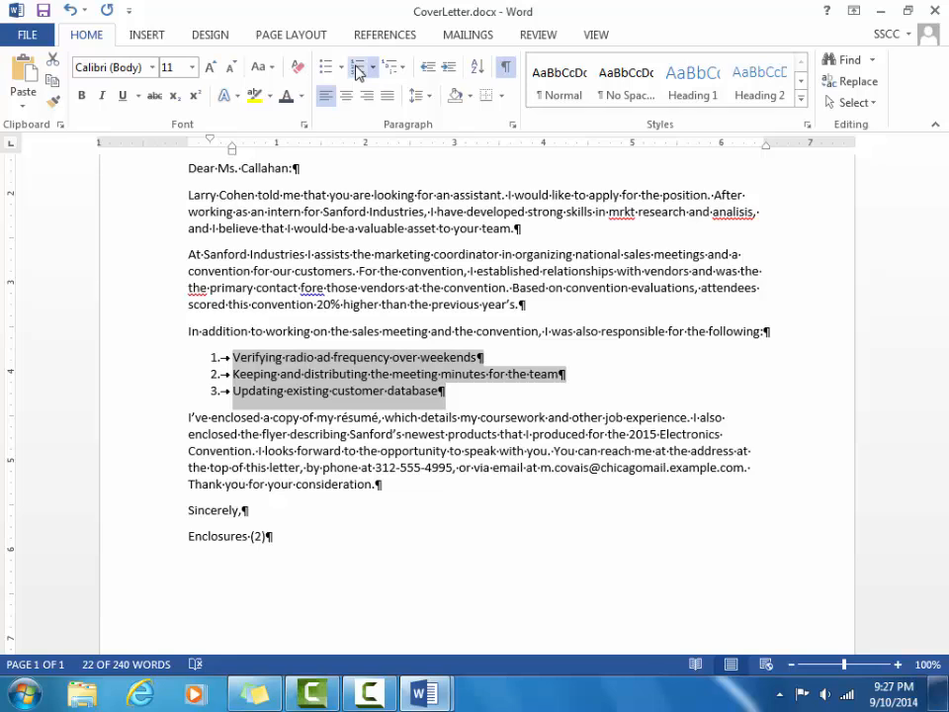
click(373, 69)
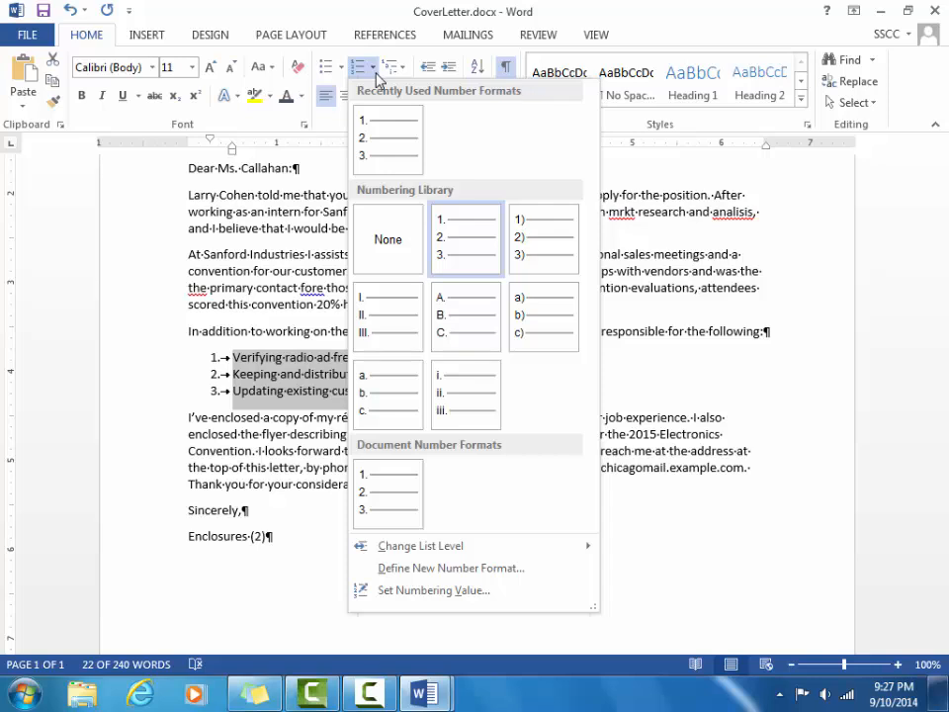
click(540, 239)
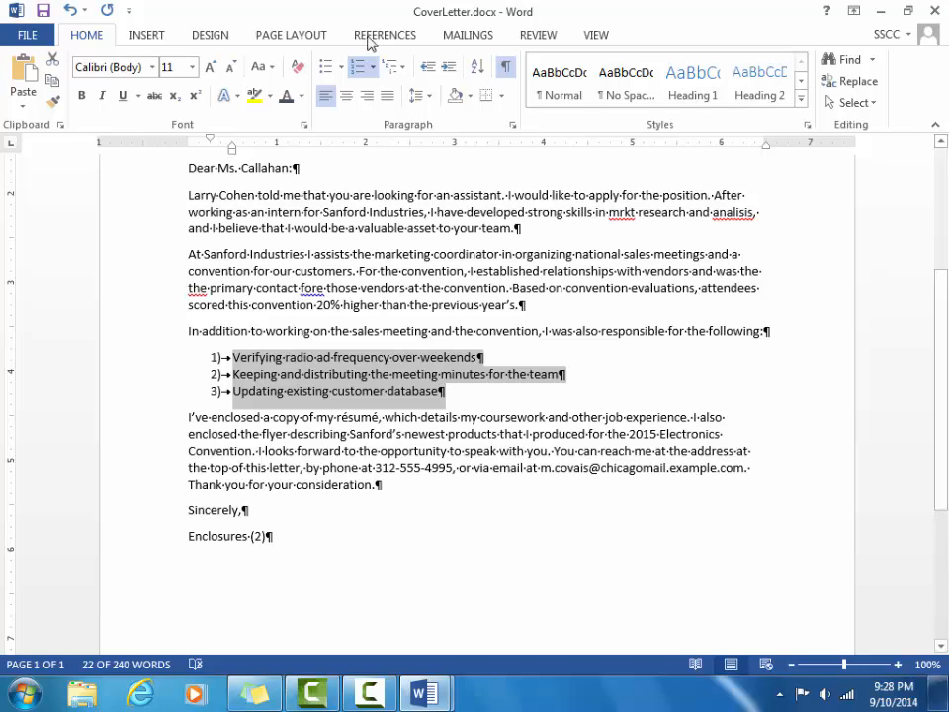
Replace the 1) 2) 3) numbering with round bullets and save CoverLetter.docx.
click(326, 67)
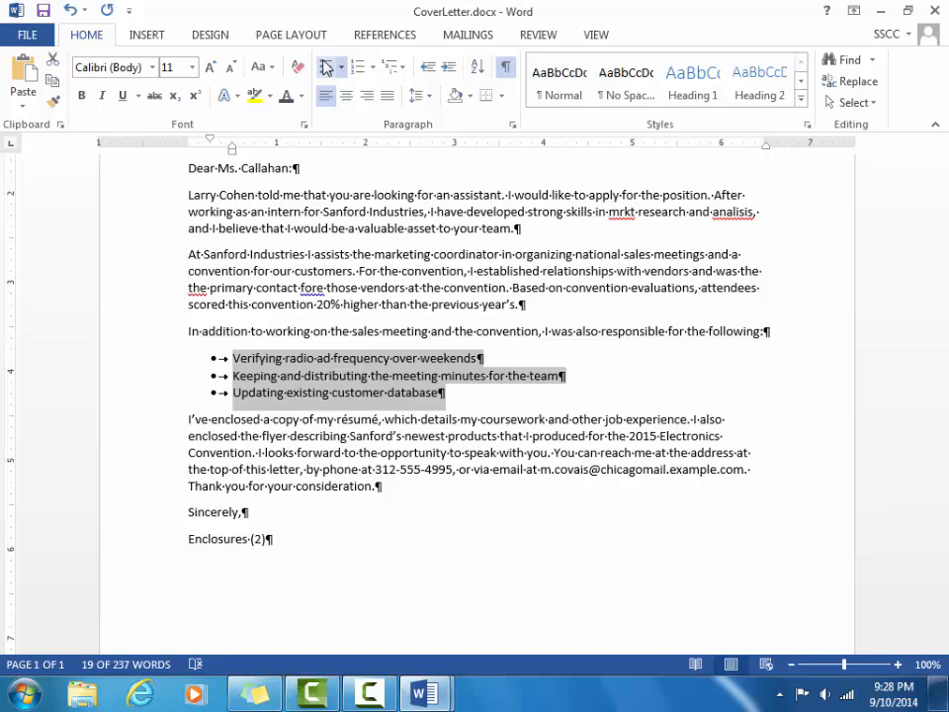
key(ctrl+s)
click(379, 695)
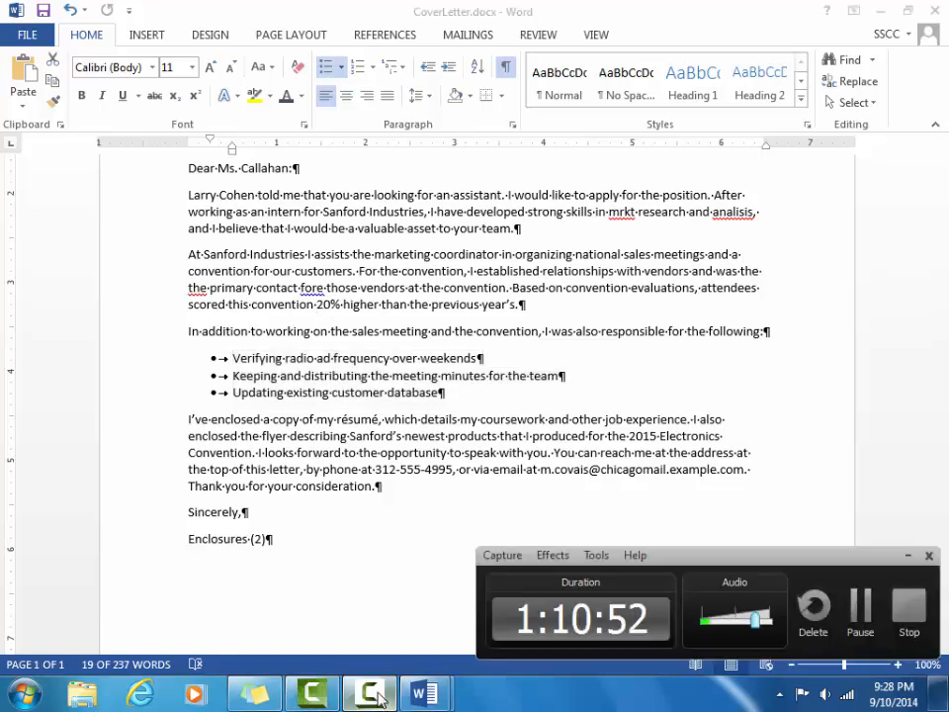